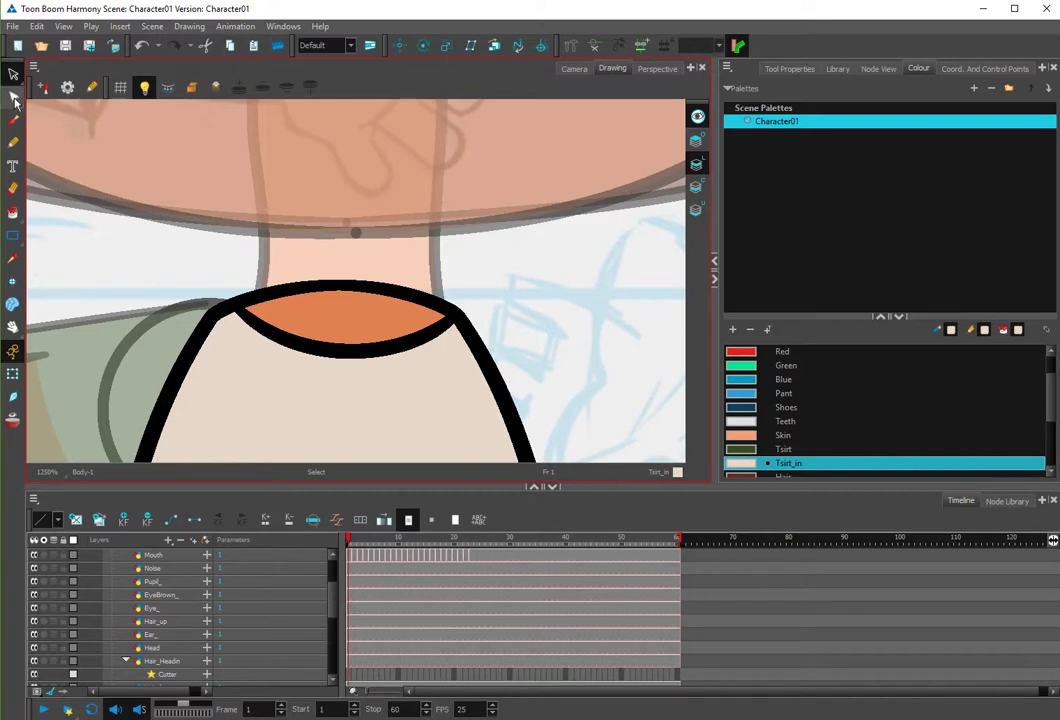
Cut the right half of the collar's upper outline out of the Body drawing with the Cutter tool.
click(15, 97)
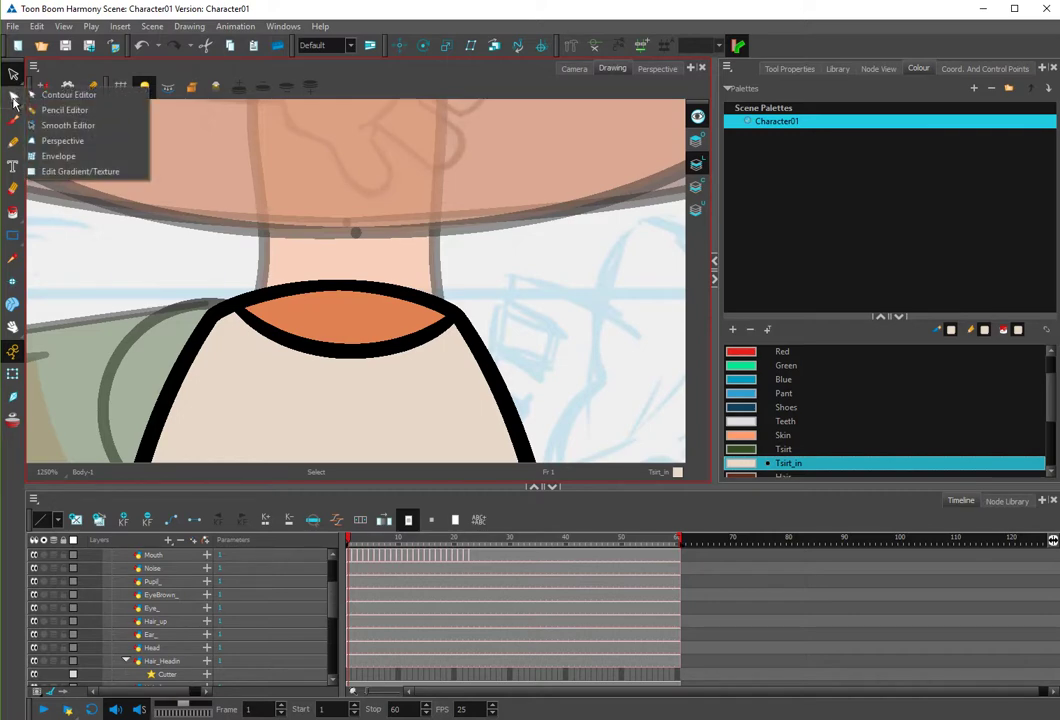
click(12, 76)
click(45, 86)
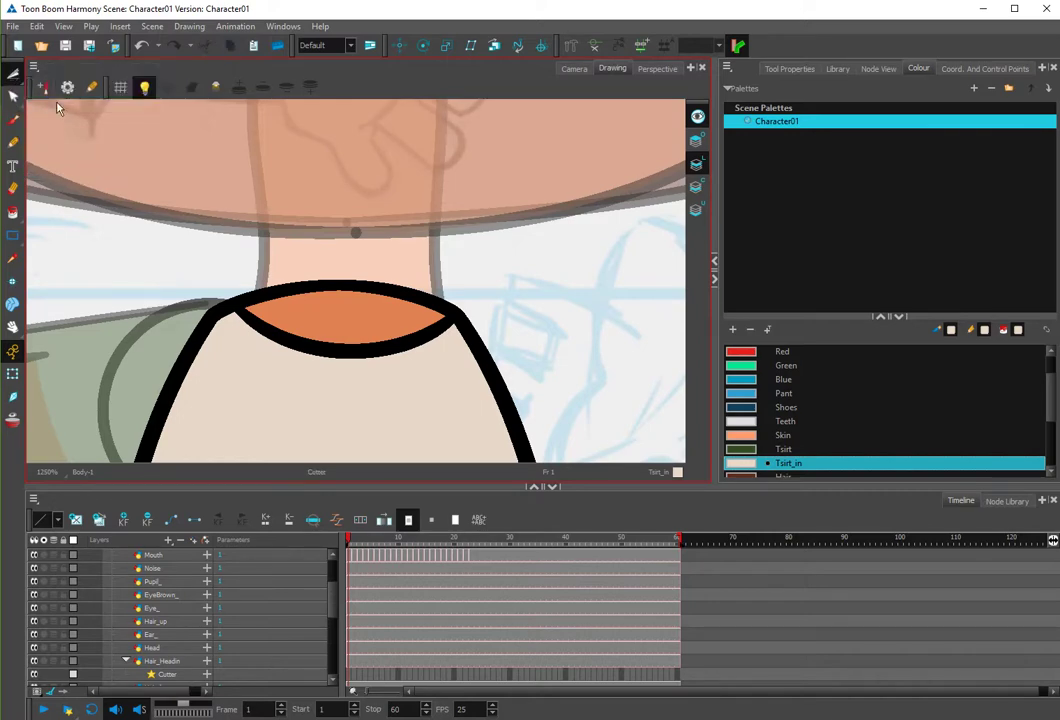
click(284, 306)
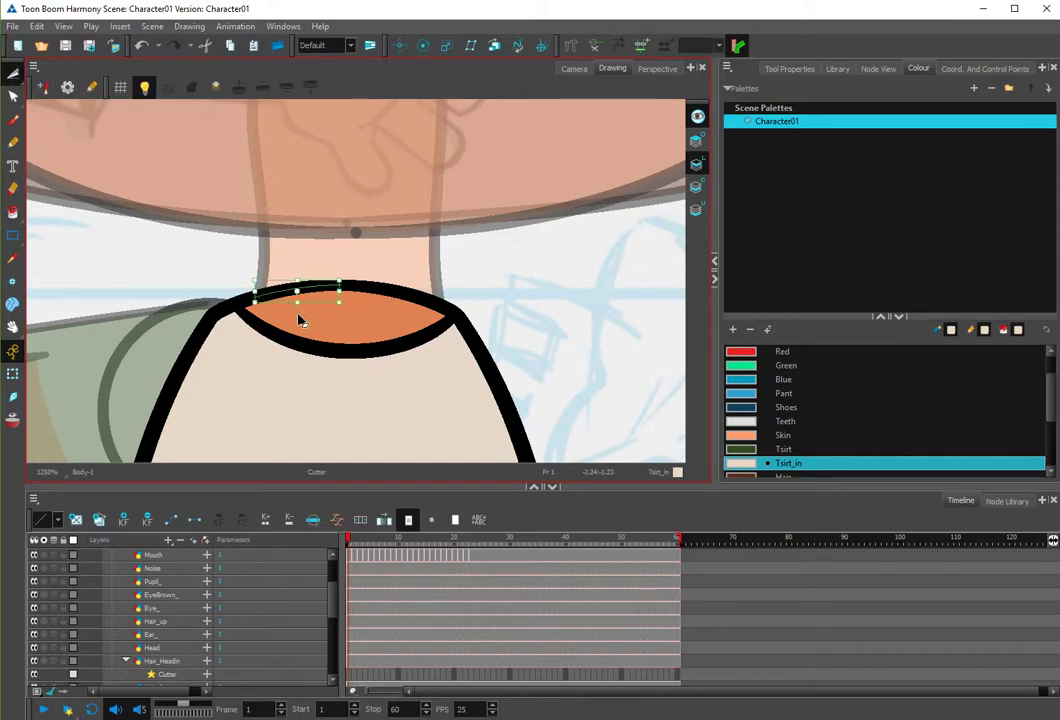
click(347, 326)
click(400, 294)
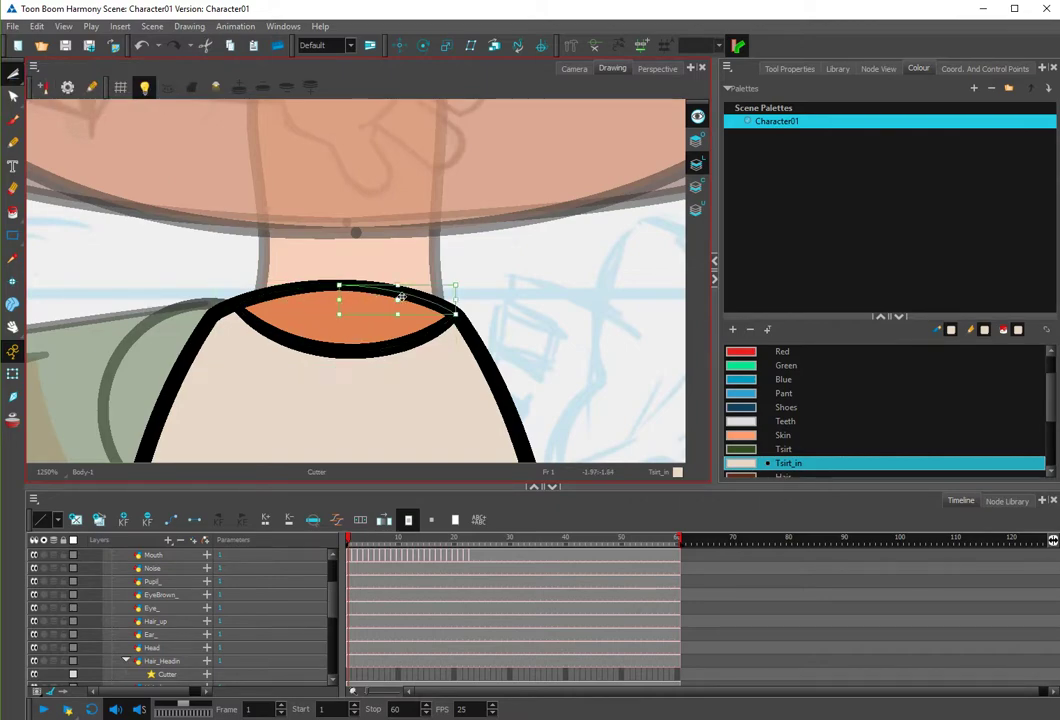
key(Delete)
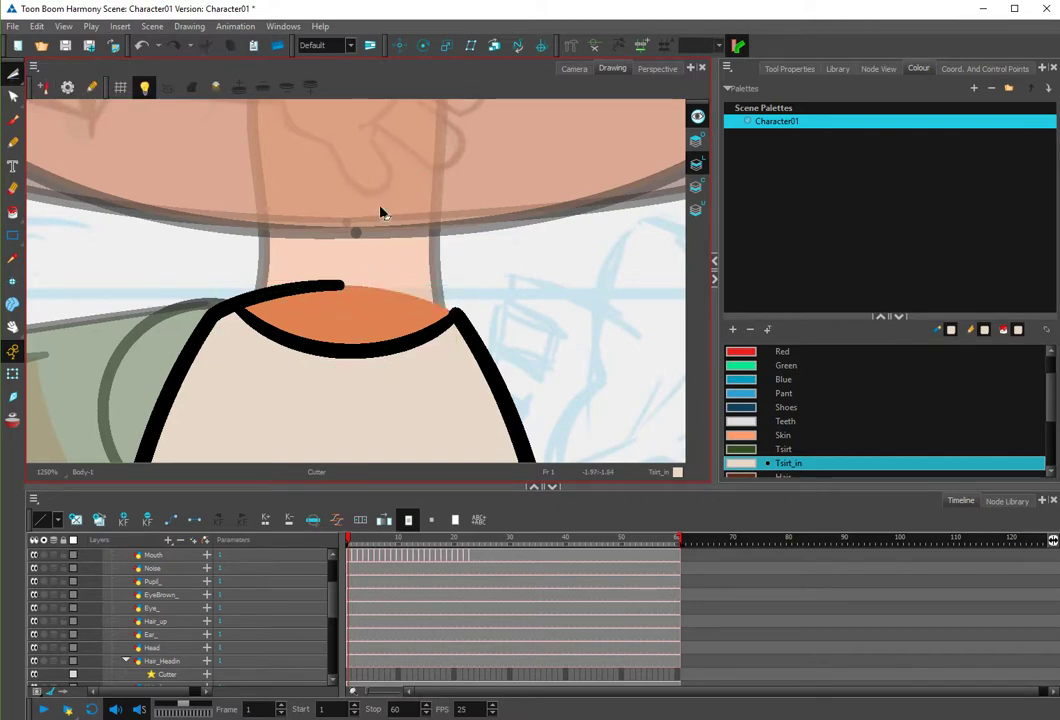
Add a vector drawing layer named Body_Back and paste the cut collar outline segment into it.
click(314, 522)
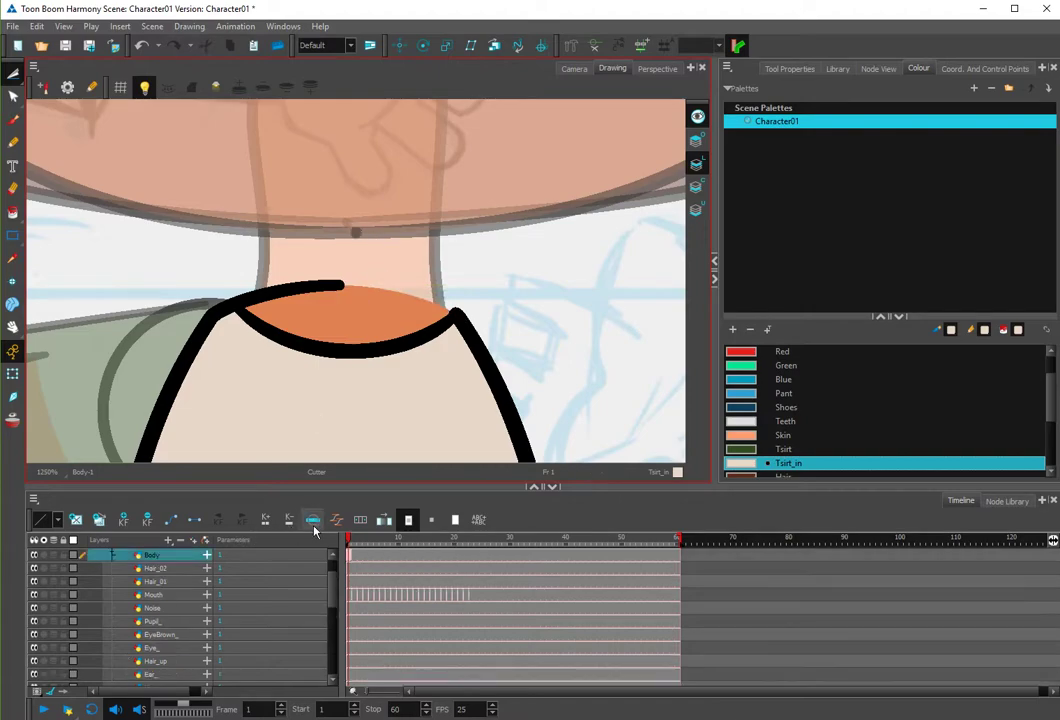
click(195, 542)
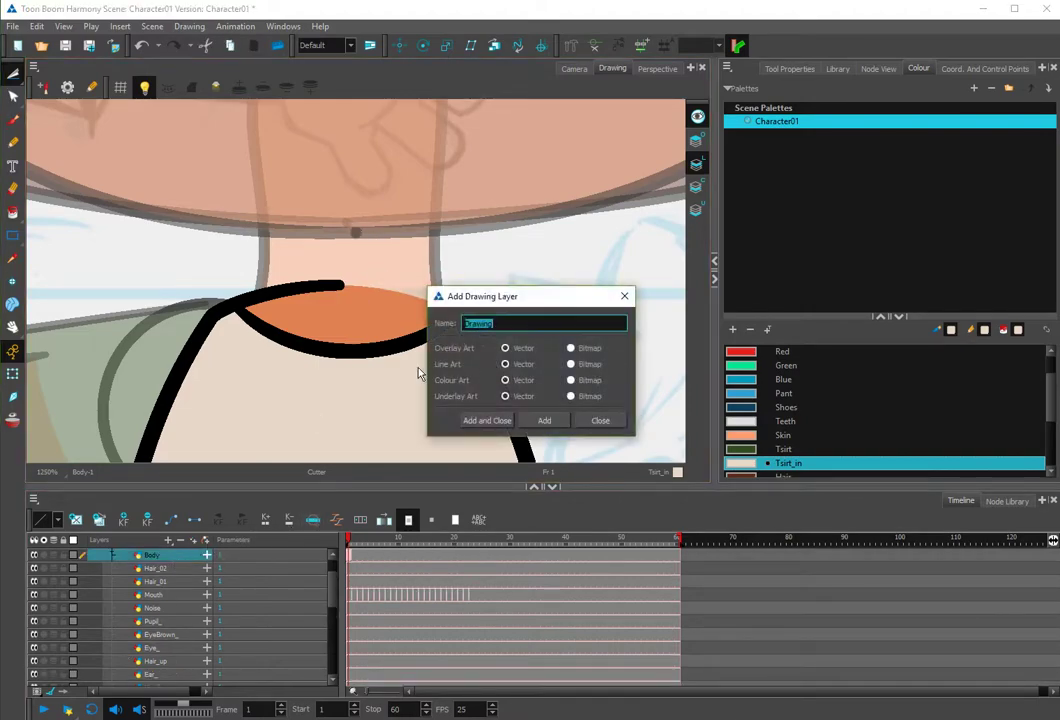
text(Body)
text(_Bc)
text(ck)
click(483, 419)
key(ctrl+v)
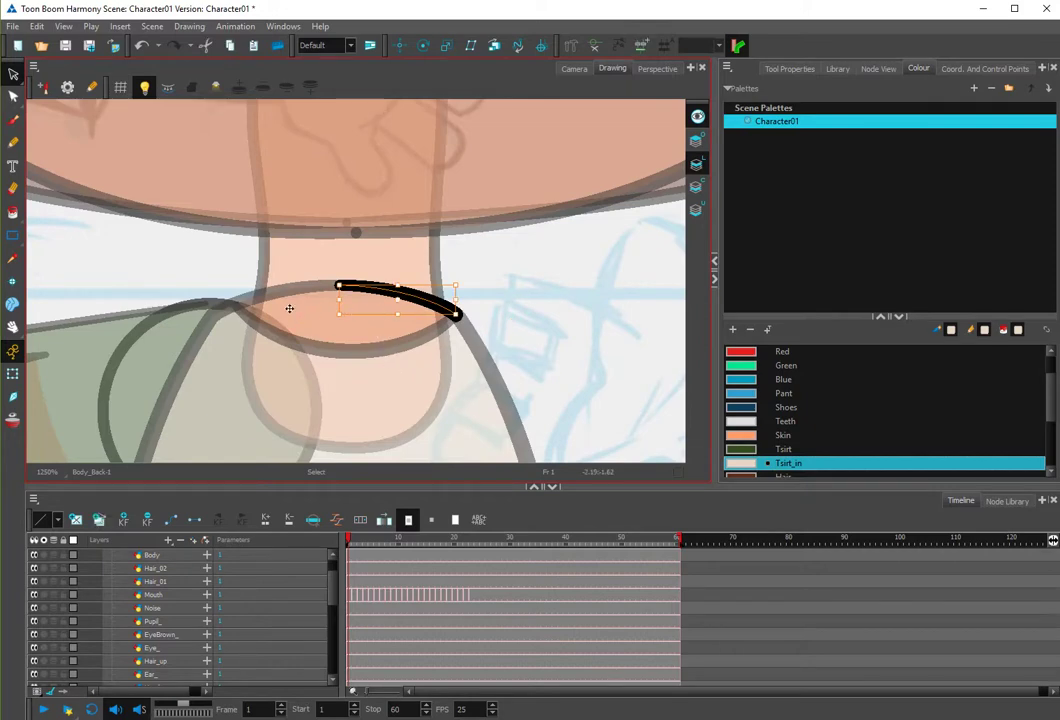
click(283, 295)
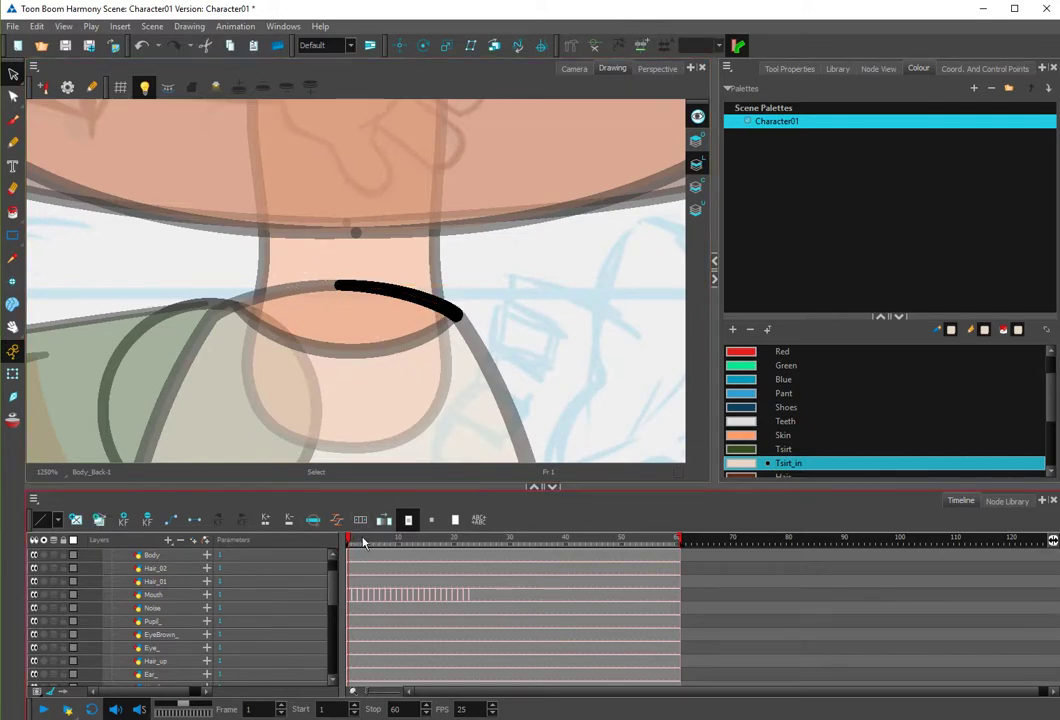
click(340, 288)
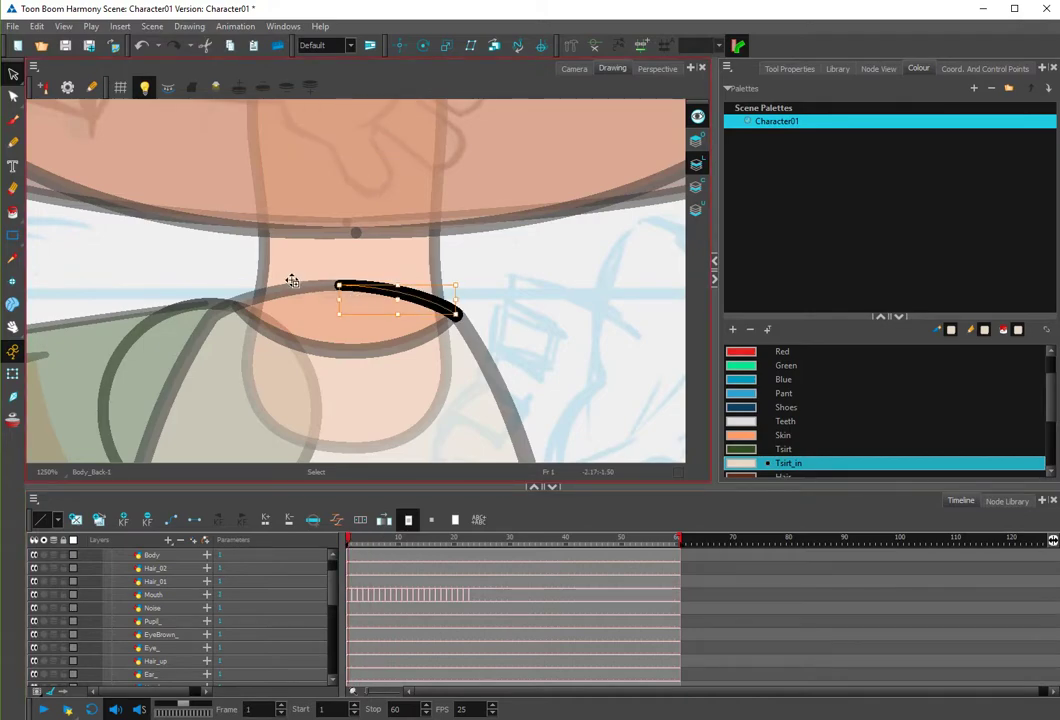
click(260, 357)
Try to cut the left half of the collar's upper outline out of the Body drawing with the Cutter tool.
click(185, 555)
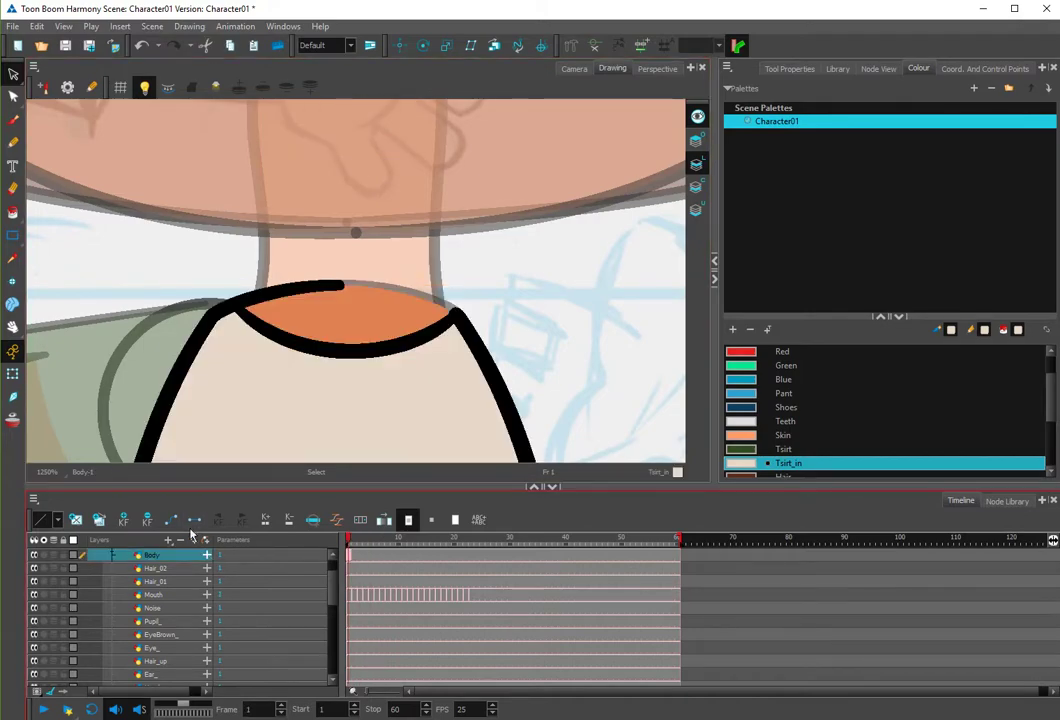
click(300, 292)
key(alt+t)
click(297, 294)
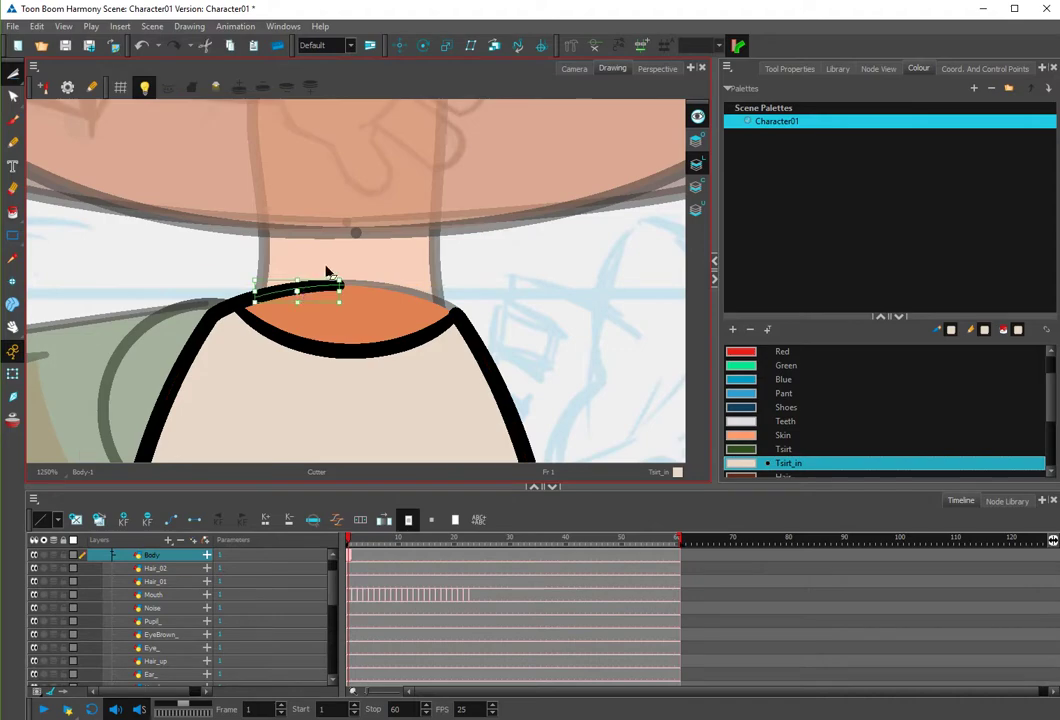
drag(246, 274, 222, 302)
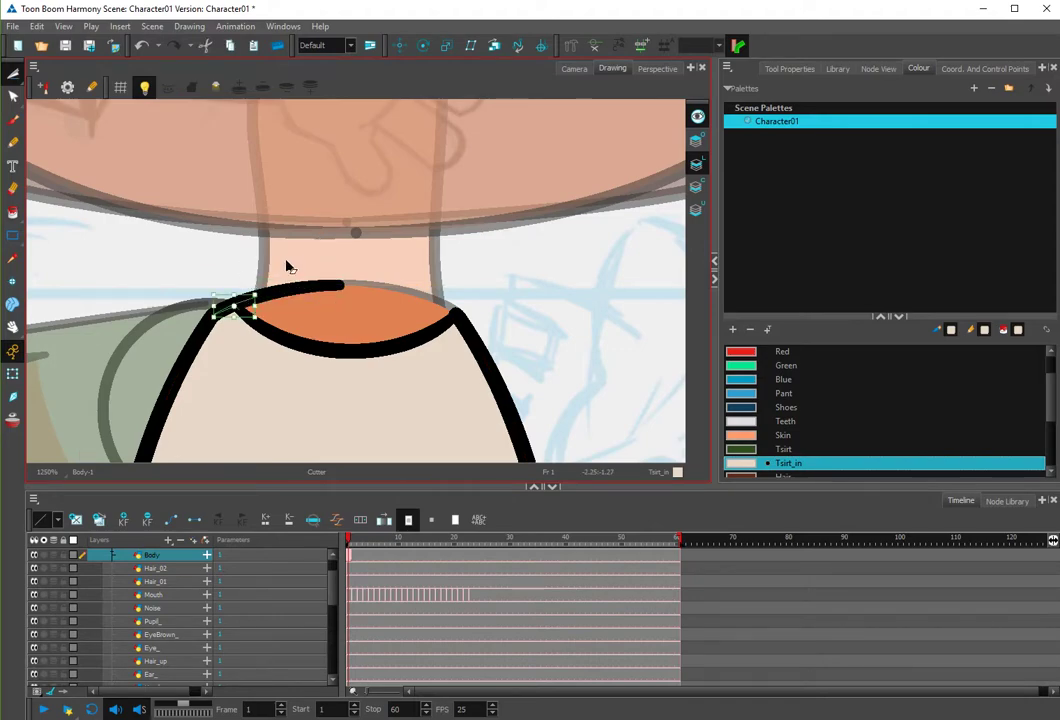
key(Delete)
key(ctrl+z)
click(321, 285)
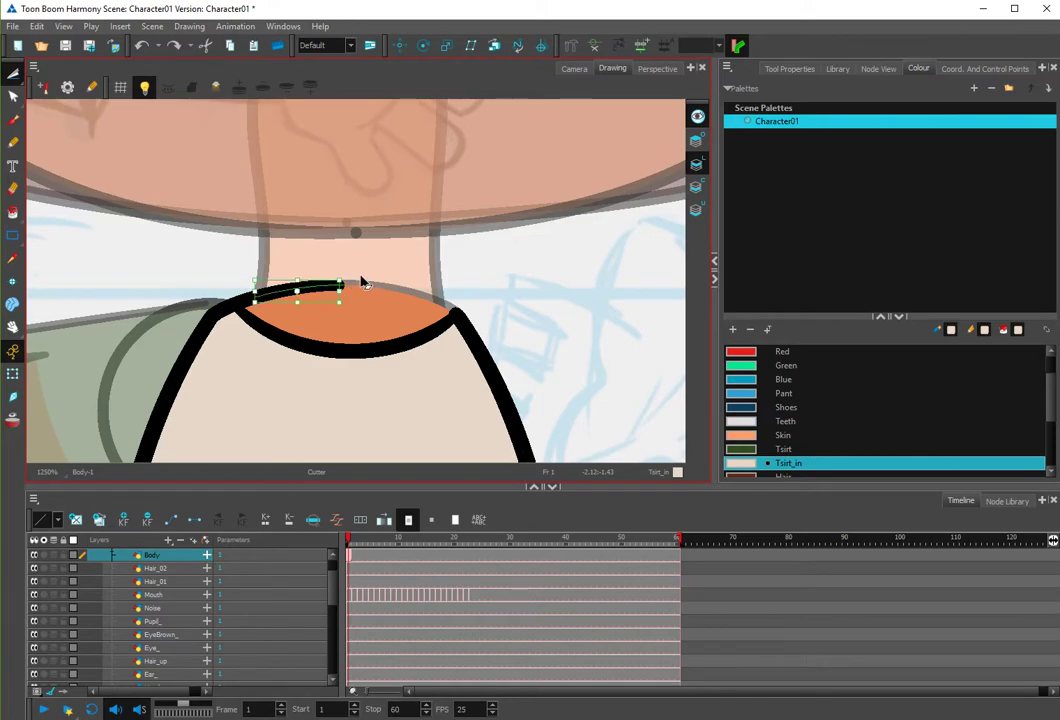
key(Delete)
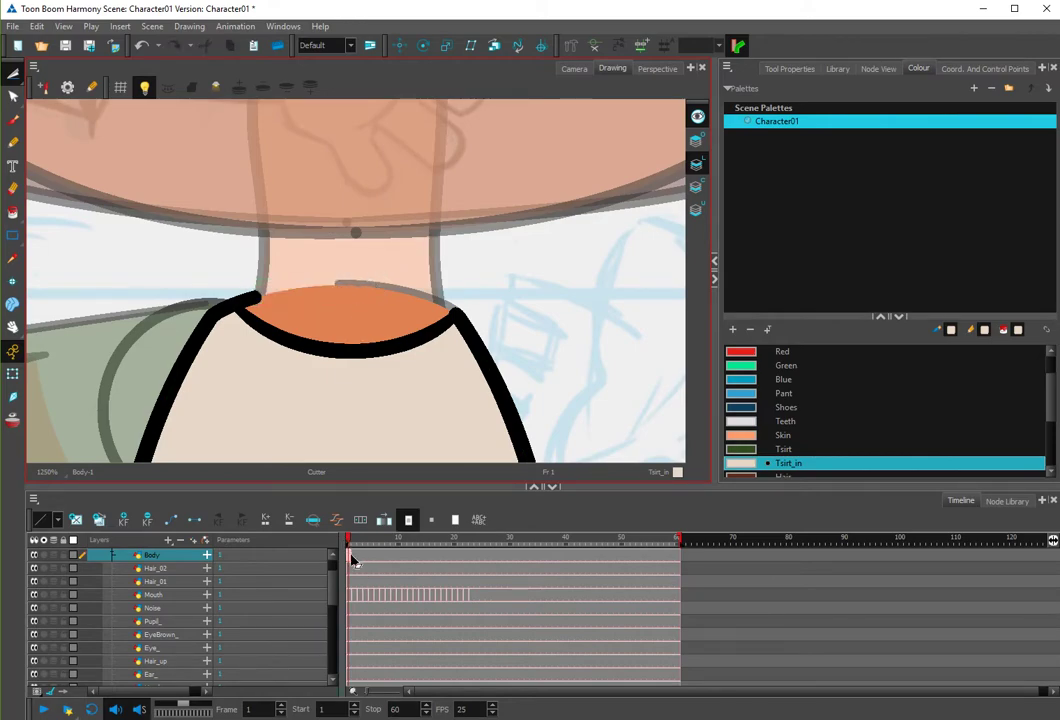
Move the left end point of the collar's lower curve slightly up into the upper outline with the Contour Editor.
key(alt+q)
click(235, 310)
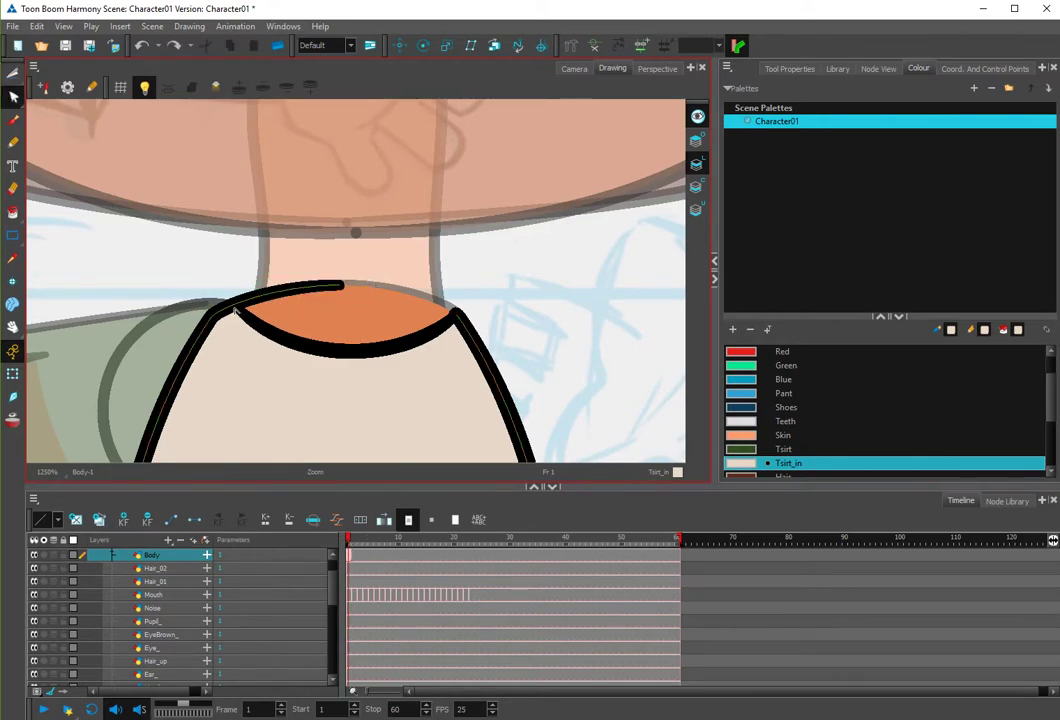
scroll(235, 312, up, 3)
drag(235, 308, 237, 303)
click(263, 260)
Cut the left half of the collar's upper outline from the Body drawing, up to its crossing with the lower curve.
key(alt+t)
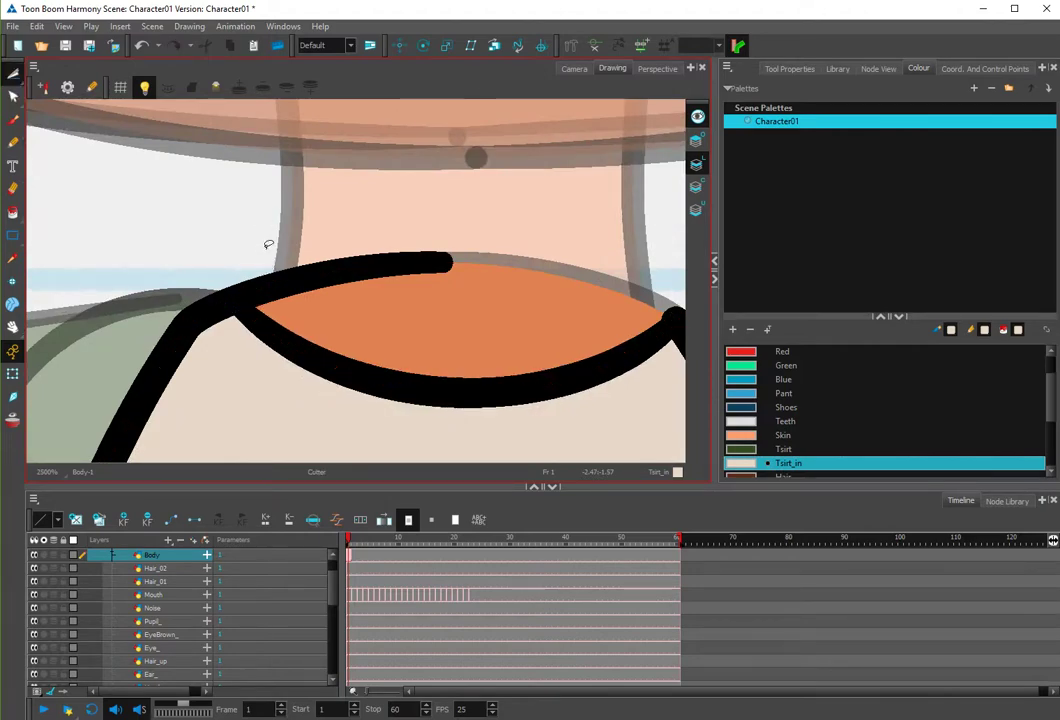
click(310, 282)
click(251, 291)
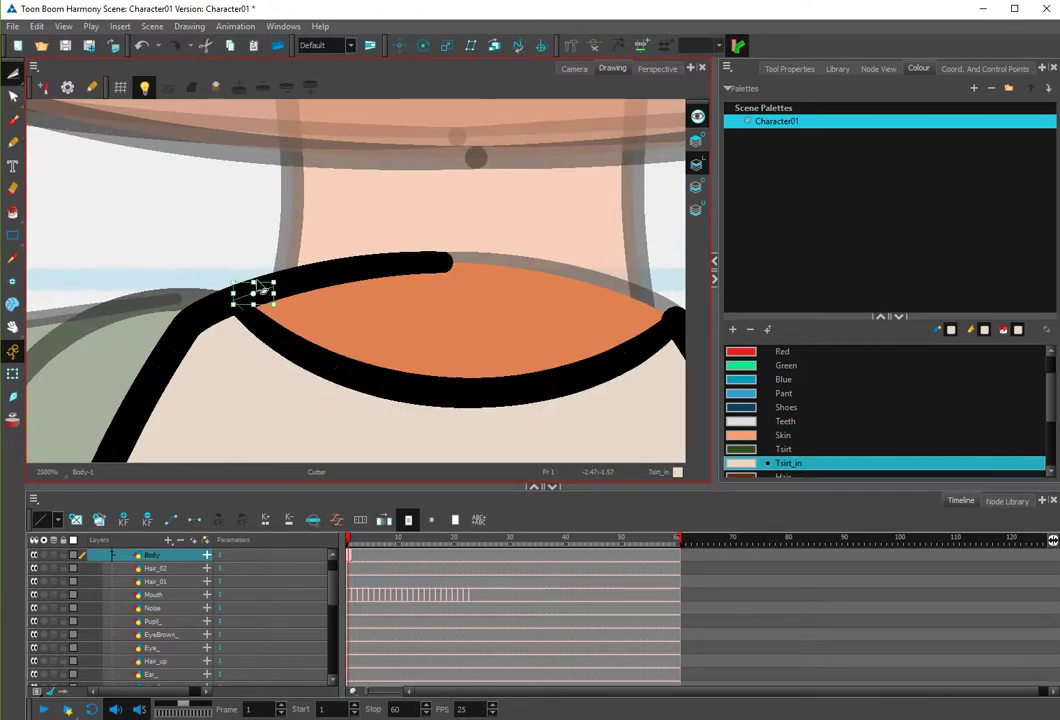
click(336, 265)
key(Delete)
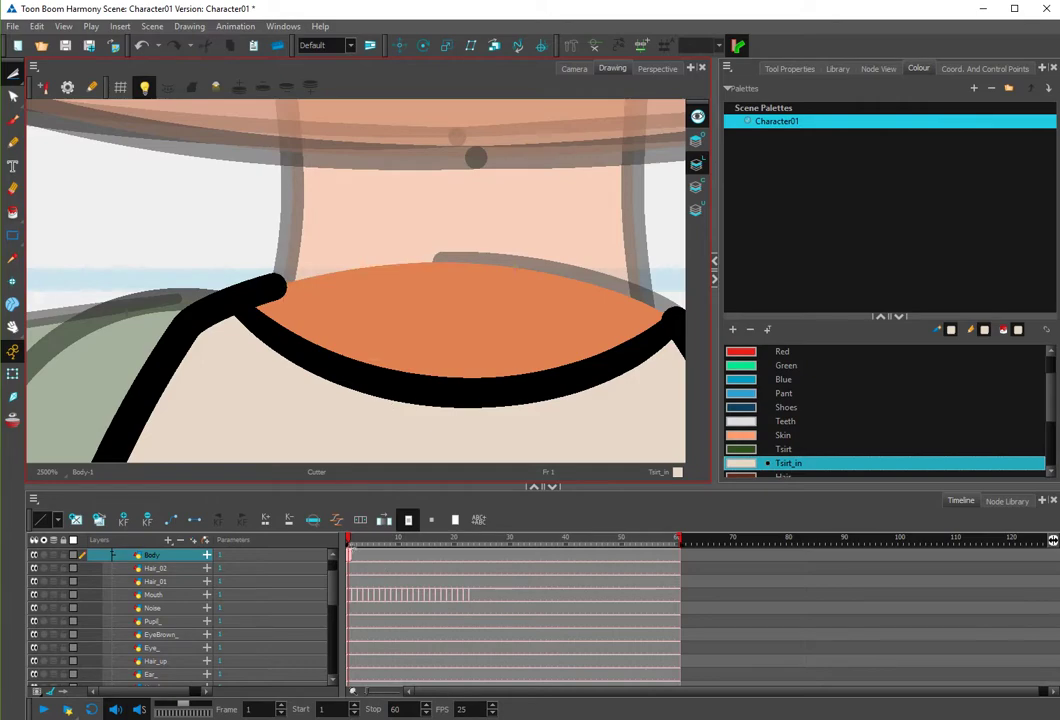
Paste the cut left half of the collar's upper outline into the Body_Back drawing.
mouse_move(386, 591)
mouse_down()
mouse_move(386, 627)
mouse_move(370, 578)
mouse_up()
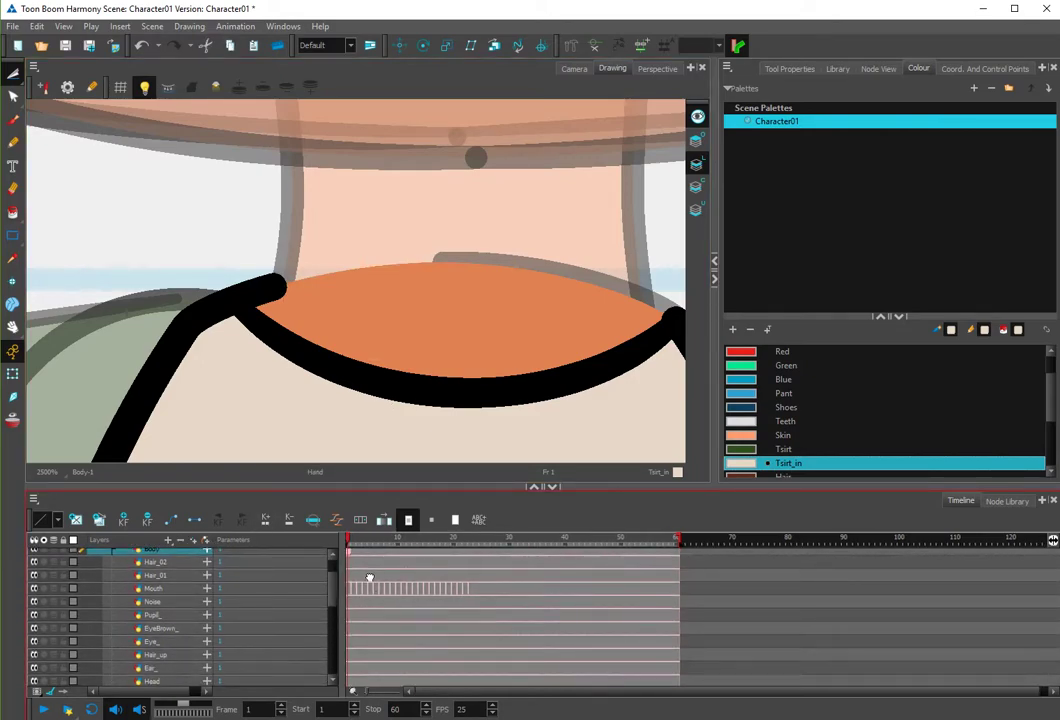
scroll(369, 600, down, 10)
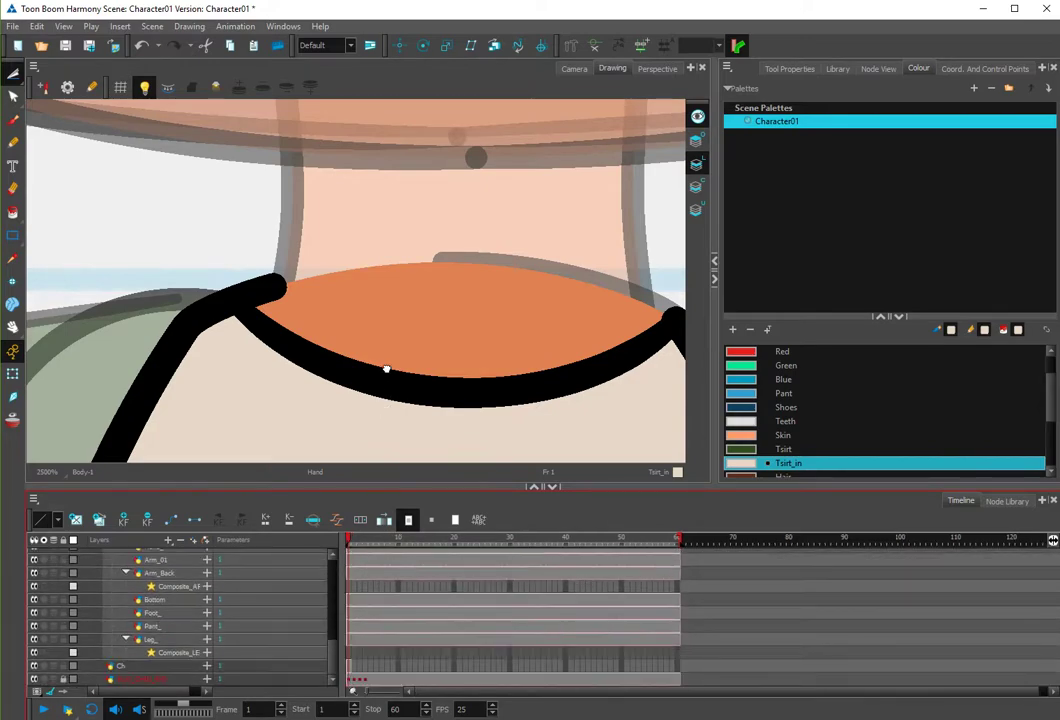
scroll(390, 593, up, 10)
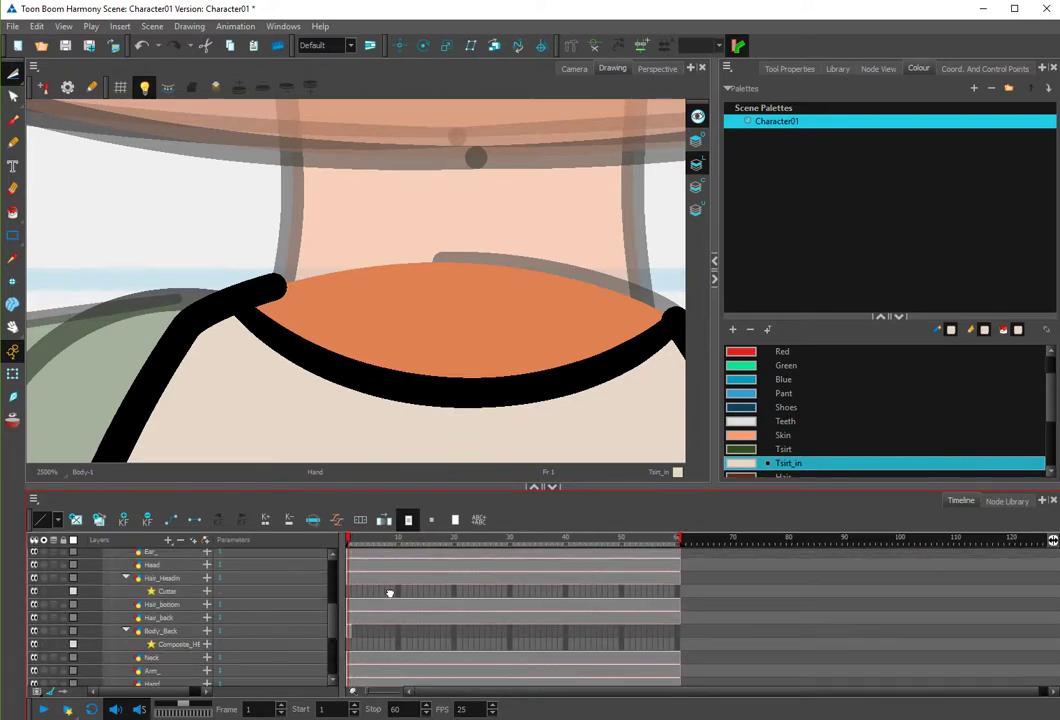
scroll(390, 594, up, 5)
scroll(392, 605, down, 5)
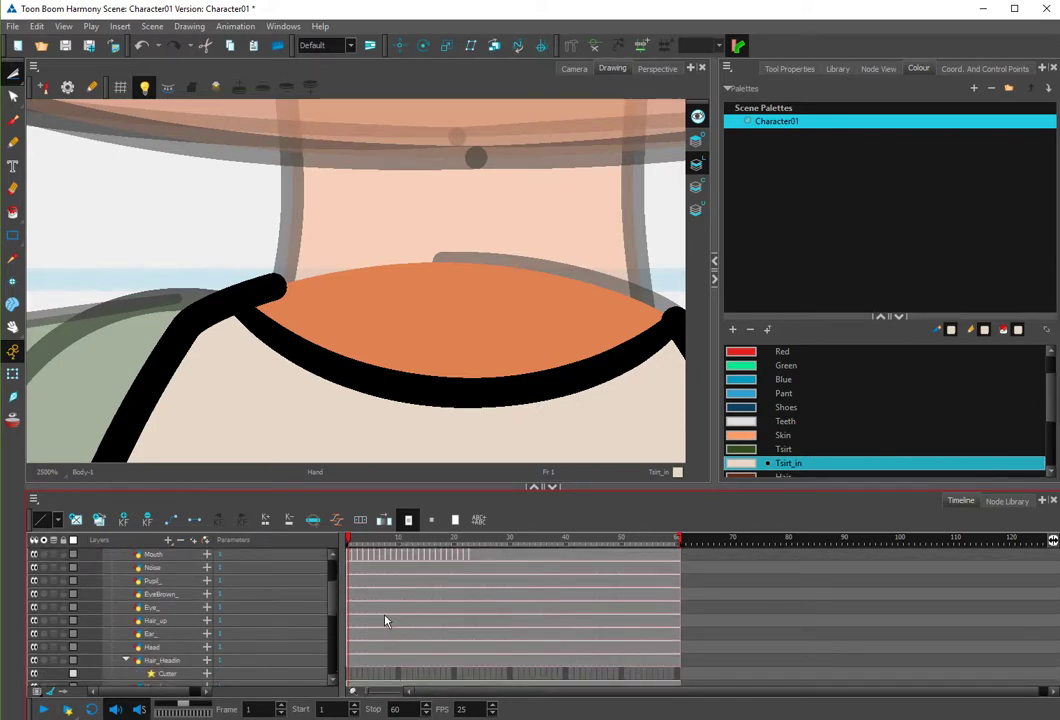
scroll(386, 595, down, 3)
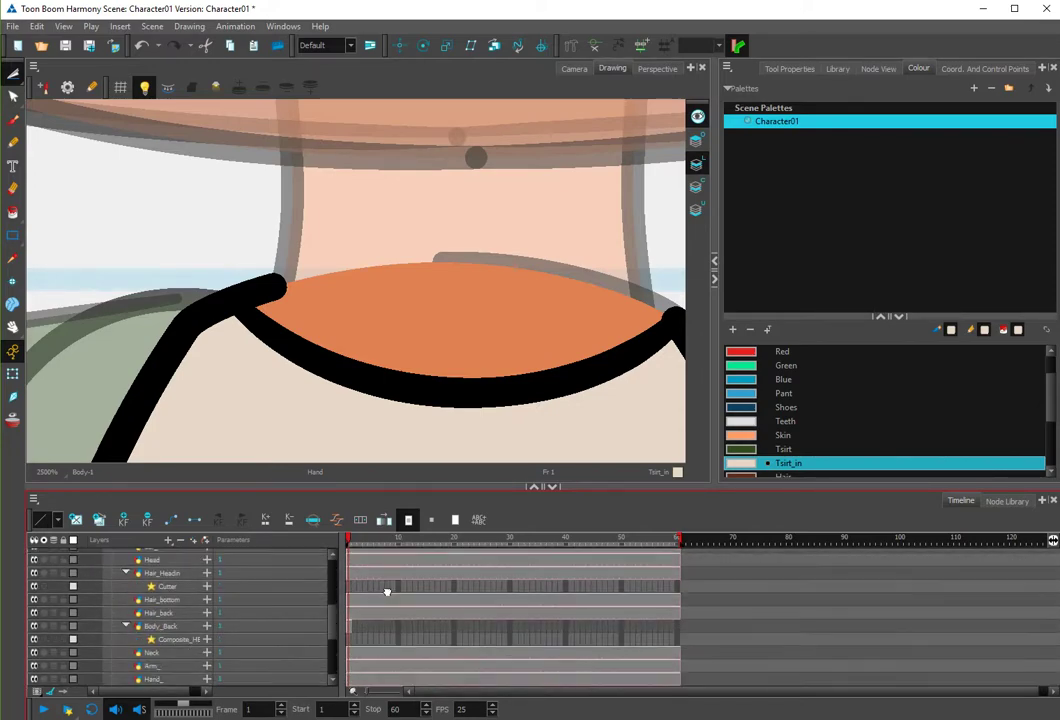
click(191, 627)
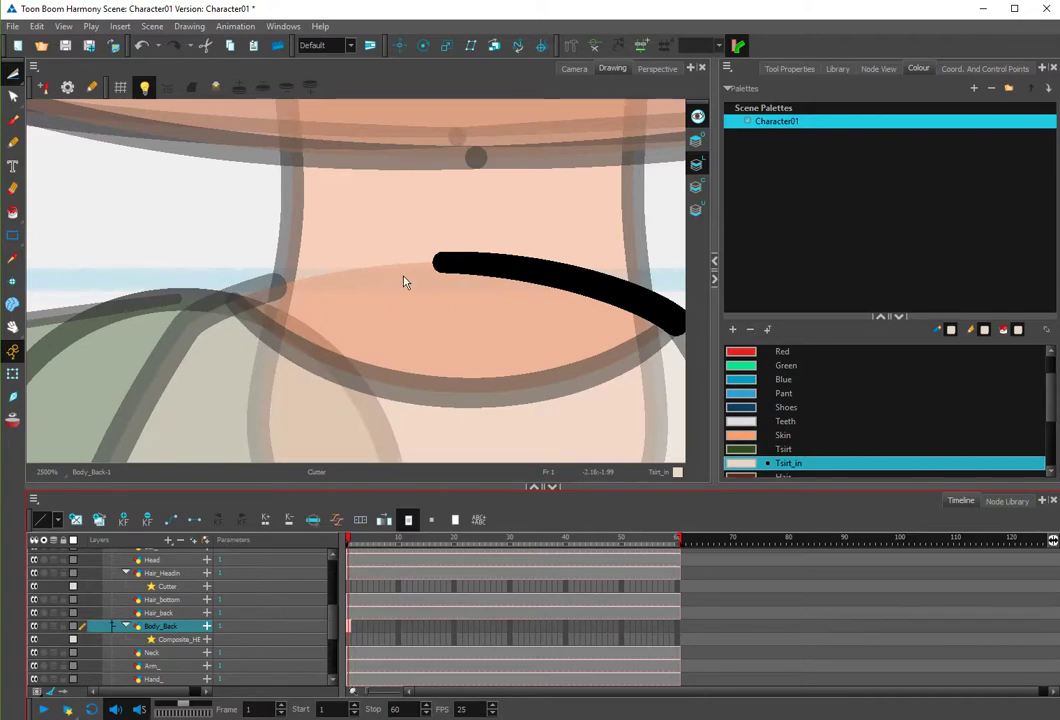
click(377, 291)
key(ctrl+v)
In the Node View, reconnect Body_Back to the rearmost input port of the Composite node that feeds the Output.
click(878, 68)
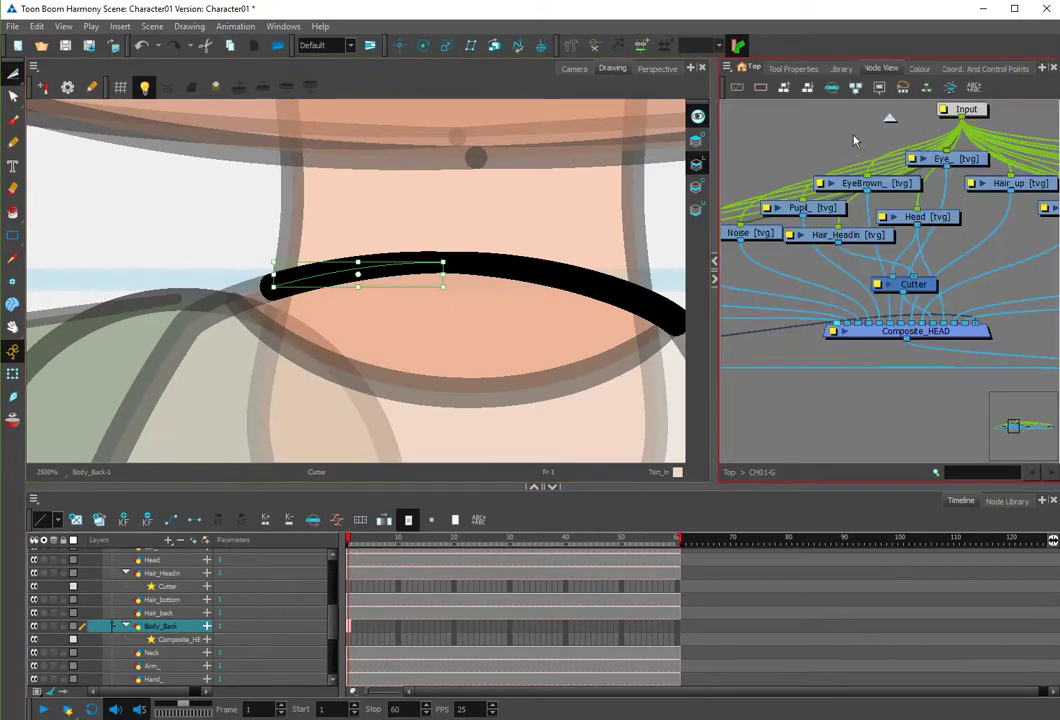
mouse_move(976, 324)
mouse_down()
mouse_move(942, 324)
mouse_move(905, 283)
mouse_move(995, 316)
mouse_up()
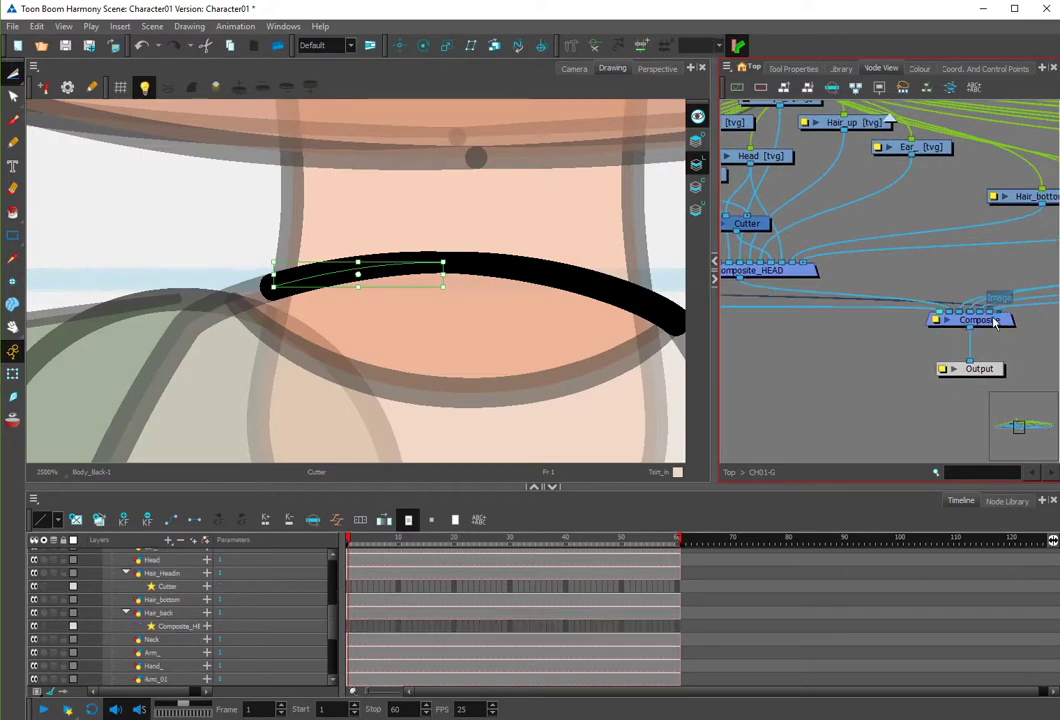
click(419, 234)
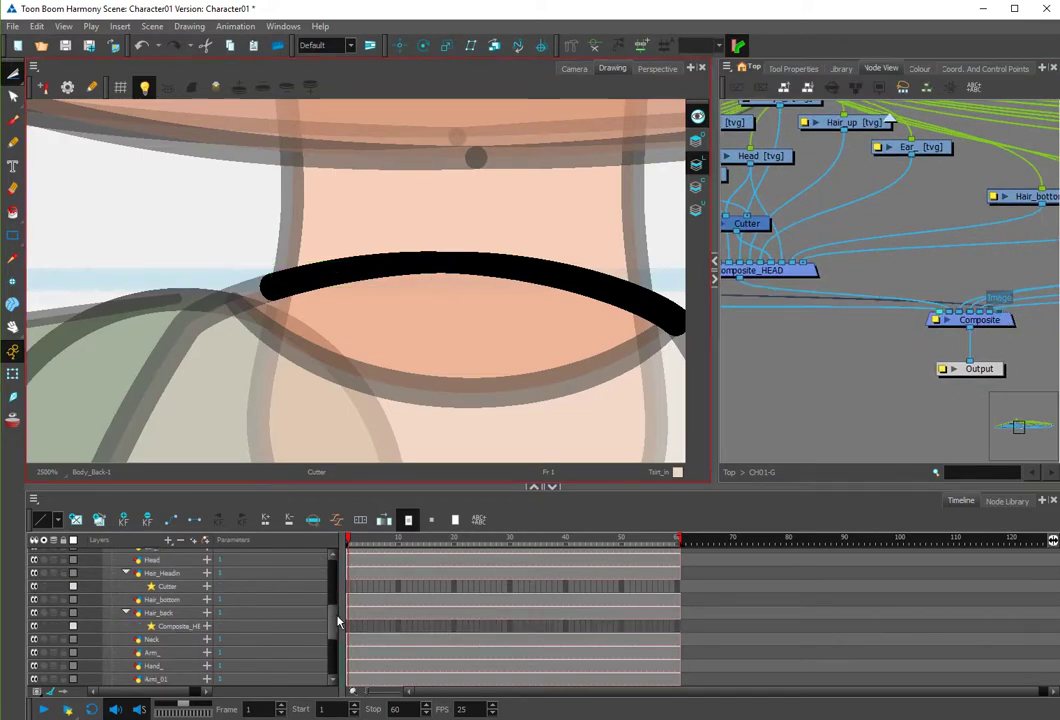
Move the Body connection on the Composite node to the port directly in front of Body_Back.
drag(333, 618, 330, 567)
click(160, 595)
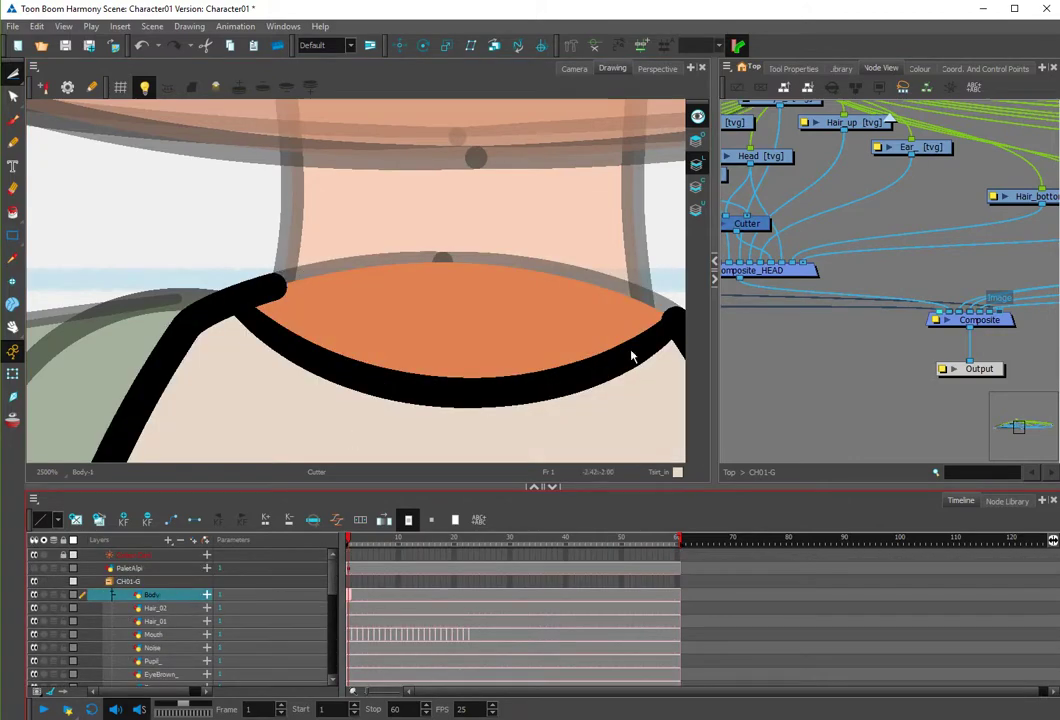
click(942, 320)
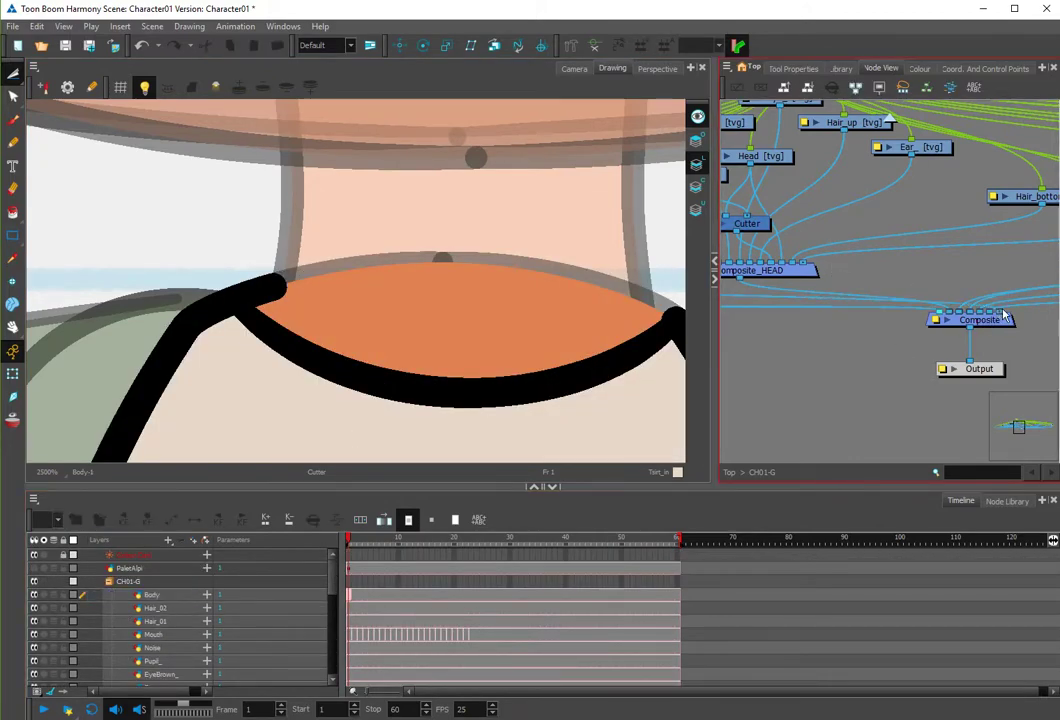
drag(940, 312, 989, 312)
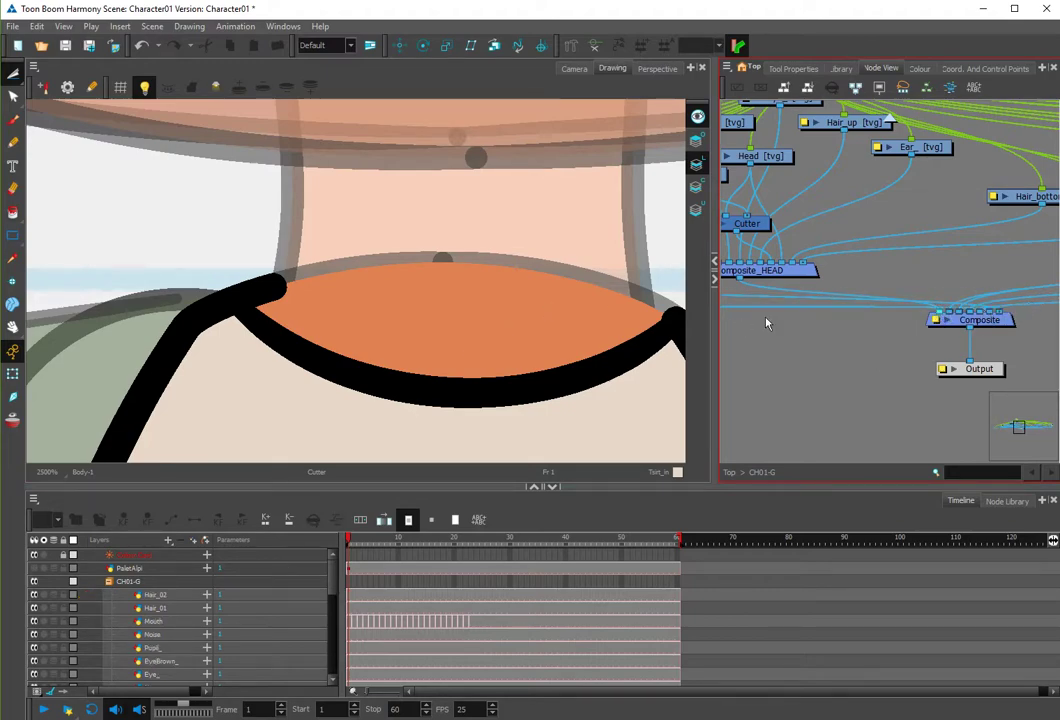
Cut the leftover left end of the collar's upper outline from the Body drawing and paste it into Body_Back.
drag(760, 323, 1045, 342)
drag(797, 362, 1043, 350)
click(812, 301)
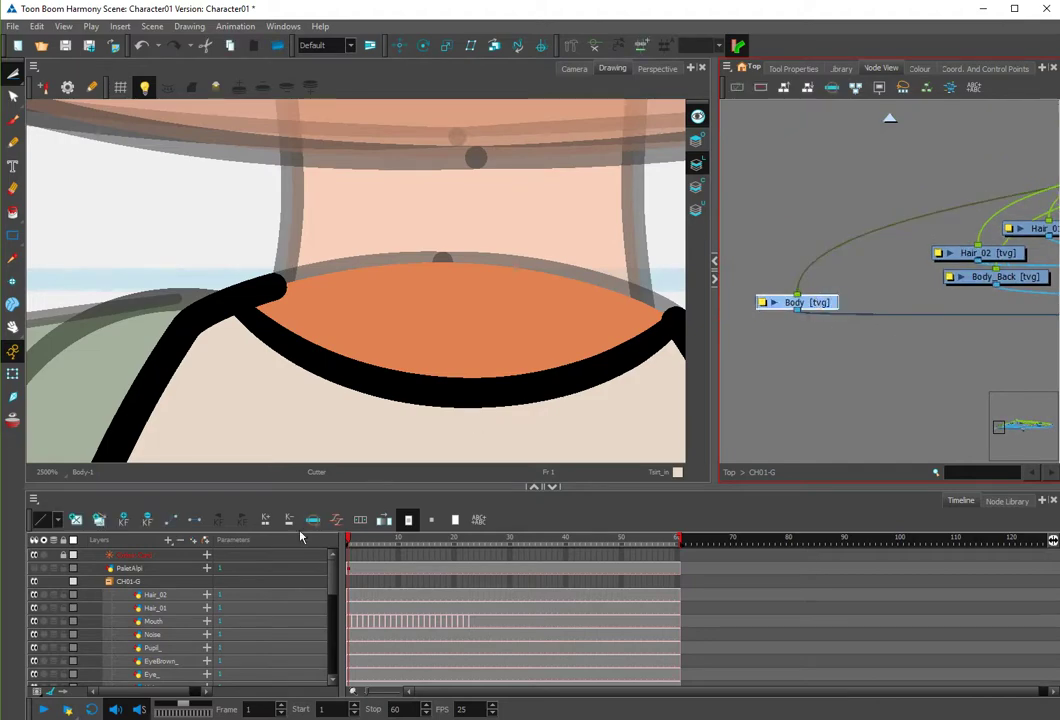
scroll(290, 600, down, 5)
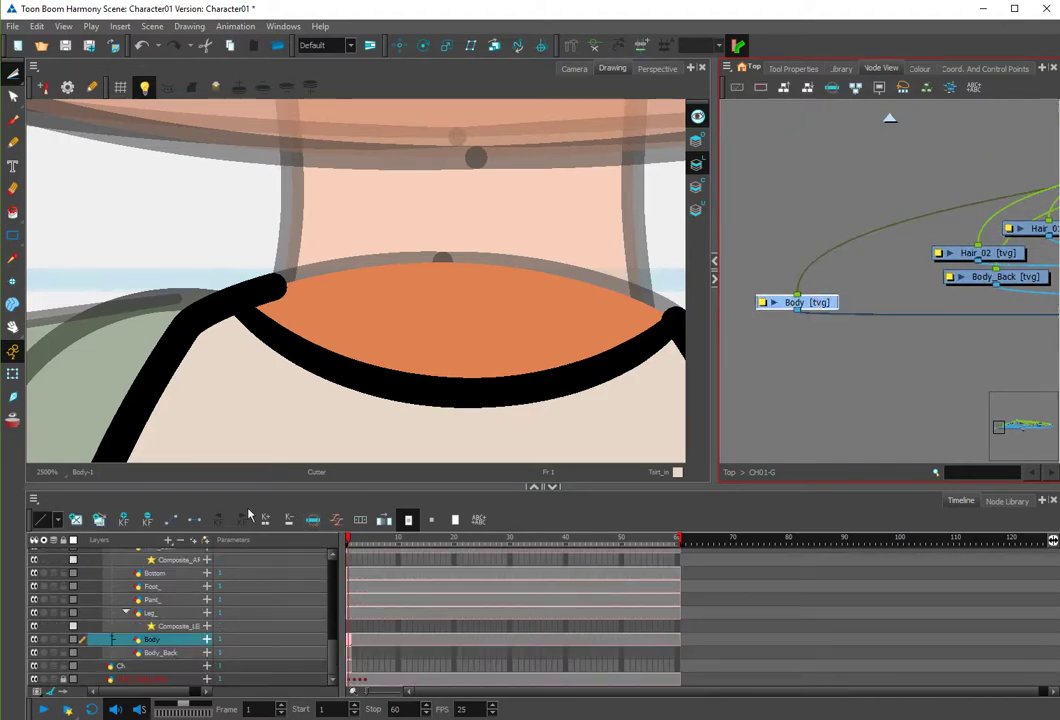
click(274, 287)
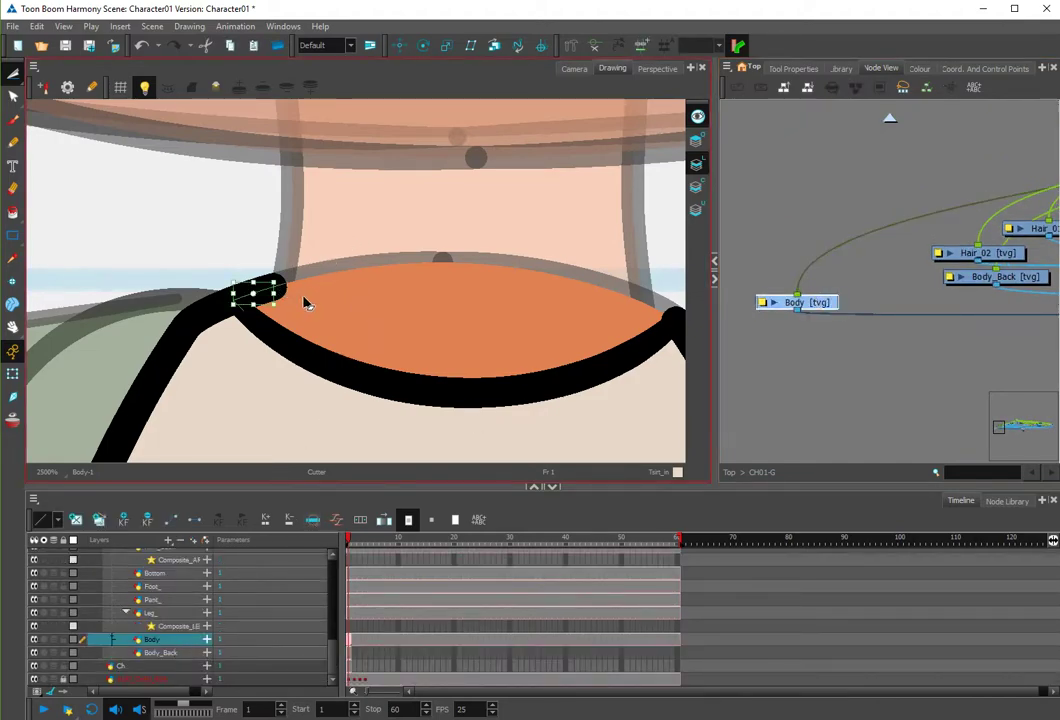
key(Delete)
key(alt+b)
click(195, 652)
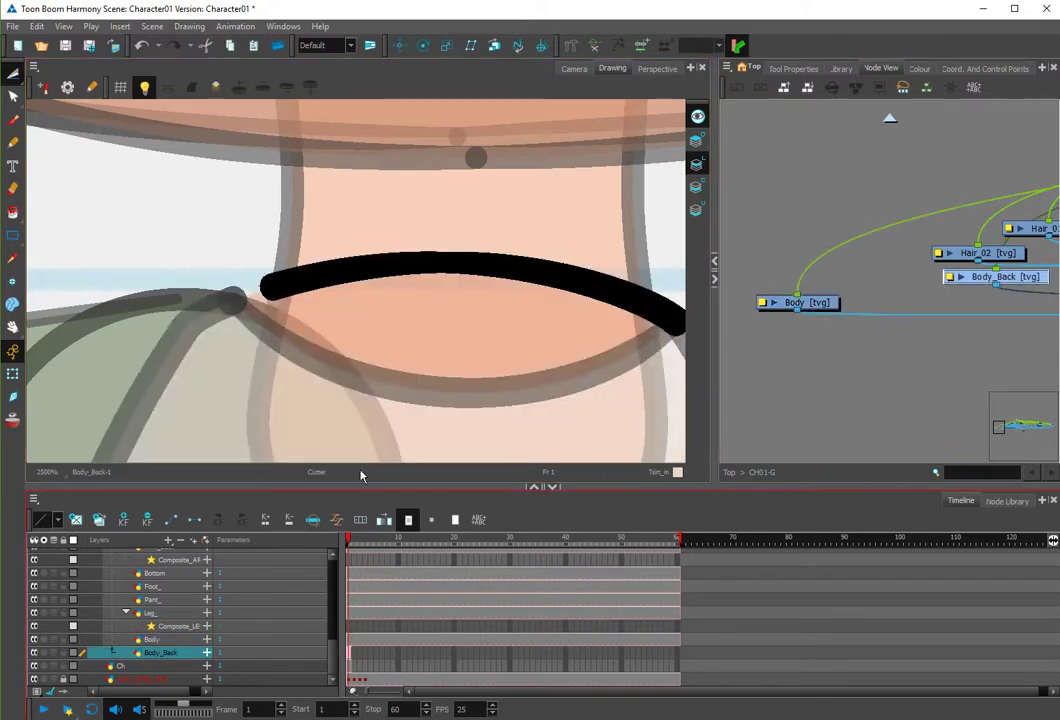
click(361, 474)
key(ctrl+v)
Cut the orange collar fill from the Body drawing and paste it into the Body_Back drawing.
click(160, 640)
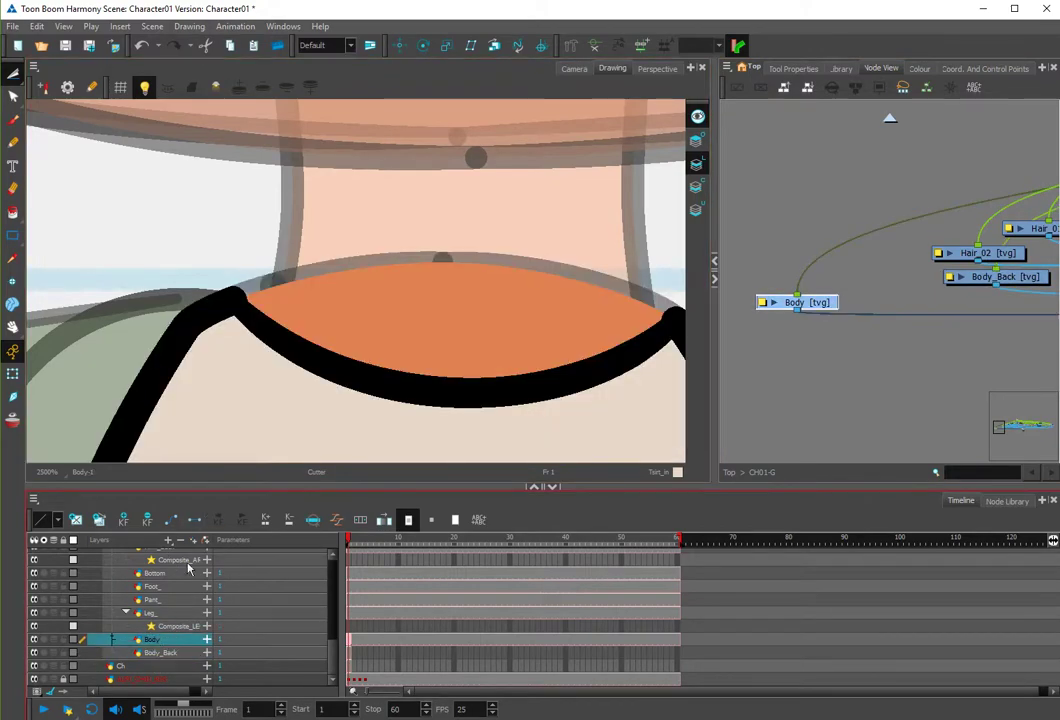
click(357, 333)
key(Delete)
key(Down)
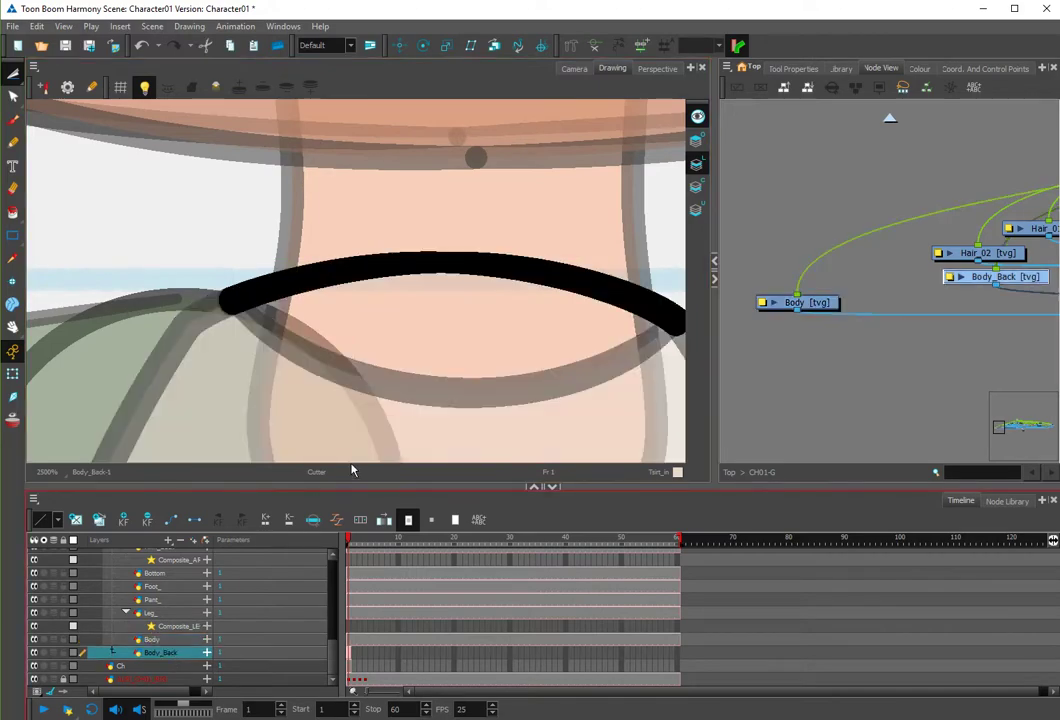
key(ctrl+v)
click(498, 227)
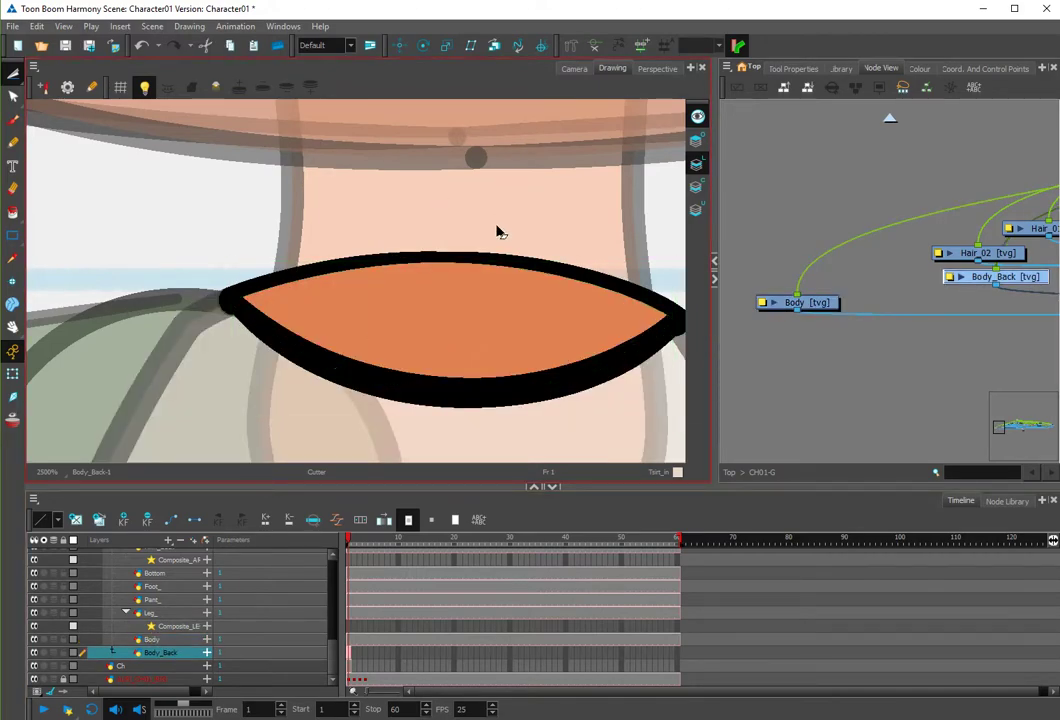
Delete the duplicate lower collar curve from the Body_Back drawing, keeping the upper outline and the orange fill.
key(1)
key(1)
key(alt+s)
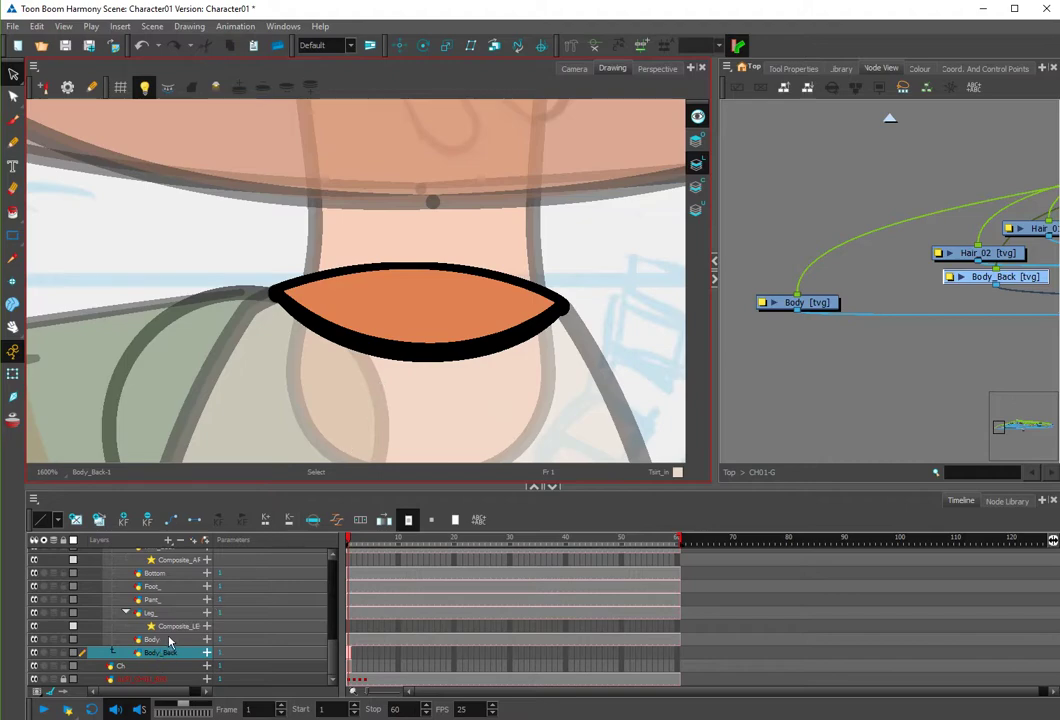
click(170, 640)
click(160, 652)
drag(441, 349, 446, 398)
key(ctrl+z)
drag(371, 346, 369, 399)
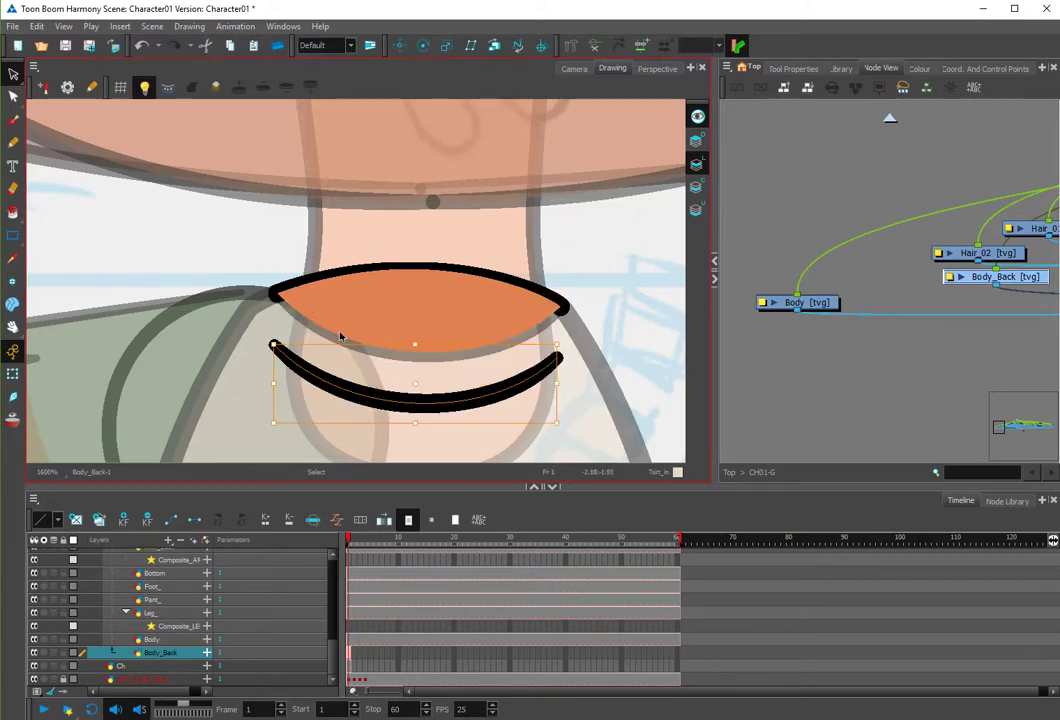
key(Delete)
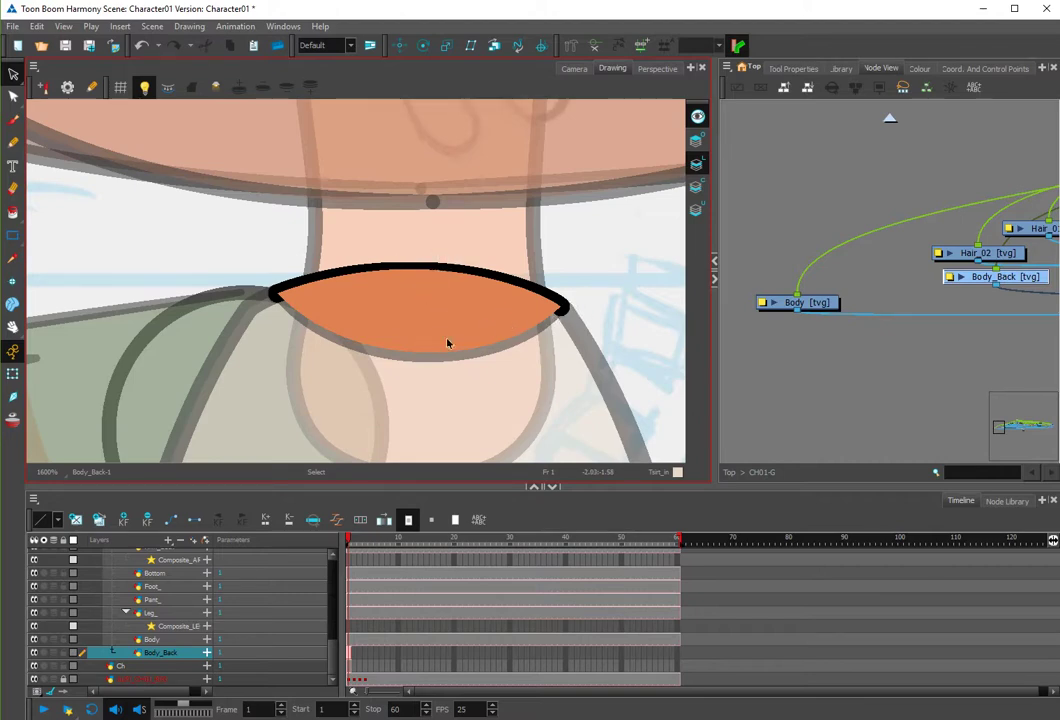
Cut and repaste the orange fill in the Body_Back drawing and send it behind the collar's upper outline.
click(419, 345)
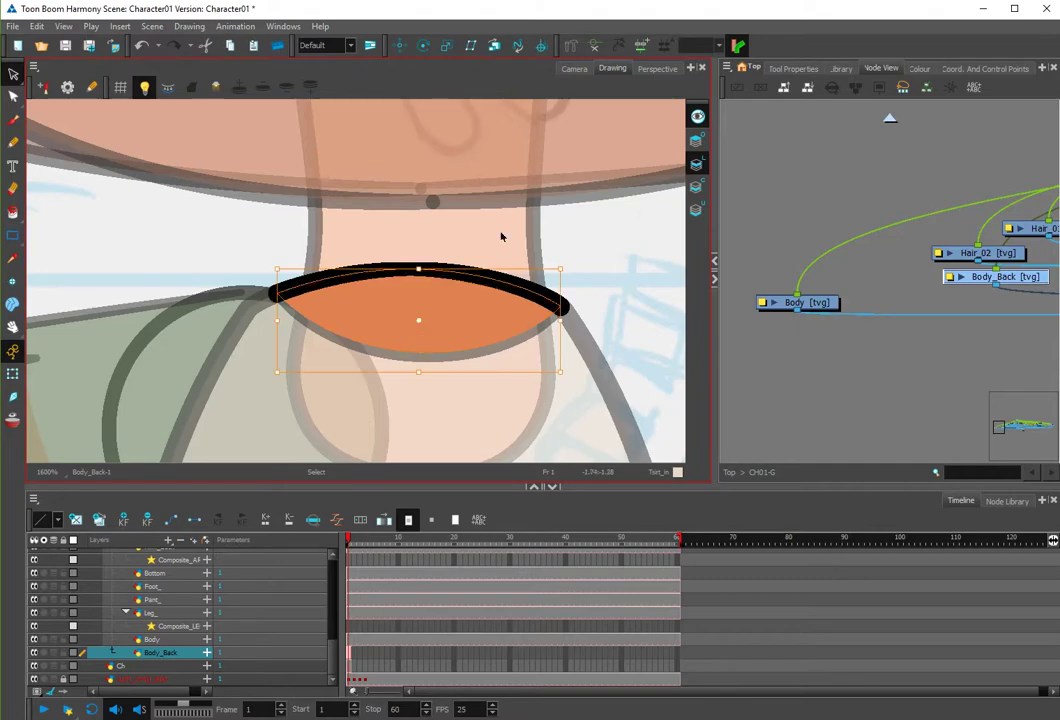
click(516, 251)
click(391, 301)
key(Delete)
click(340, 273)
click(790, 68)
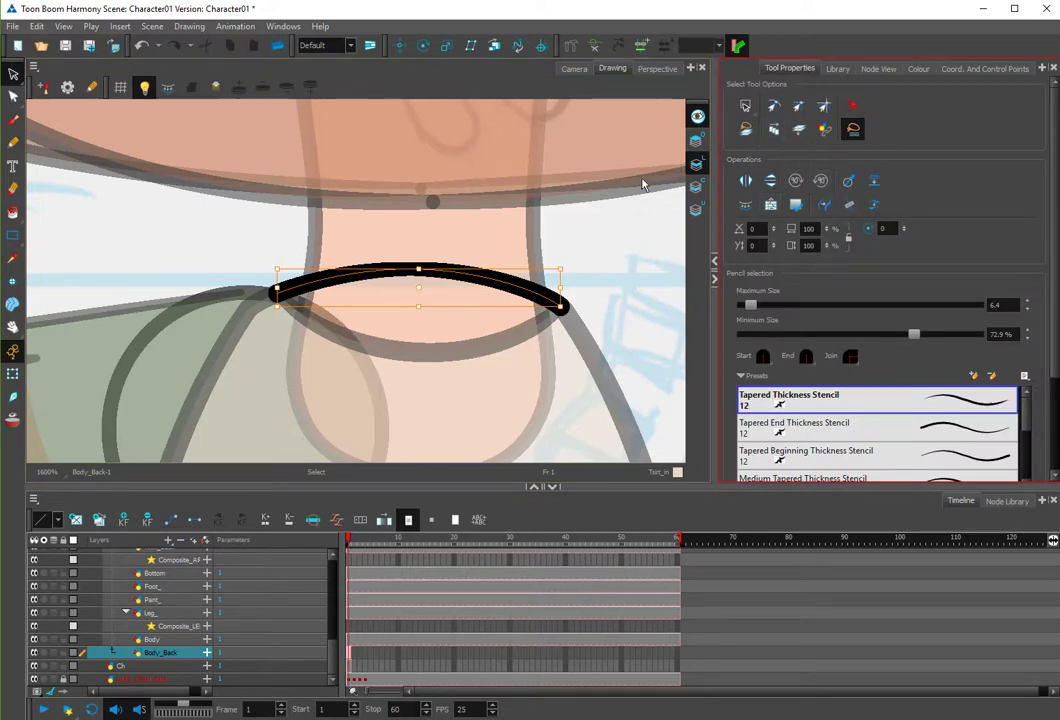
key(alt+q)
click(428, 277)
key(alt+s)
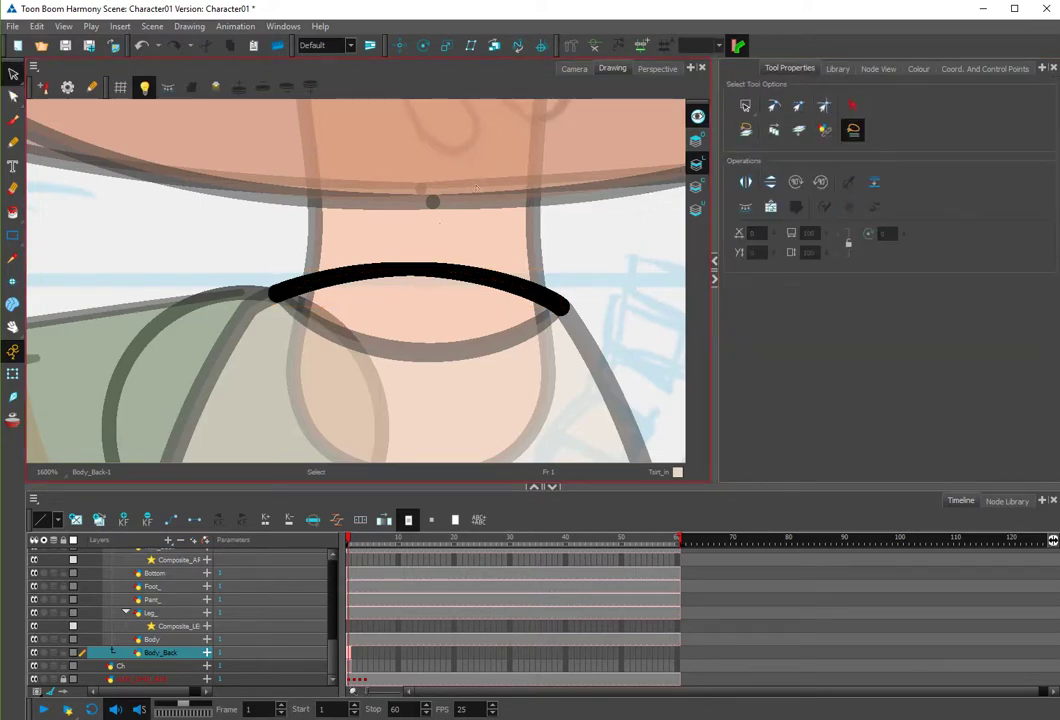
key(ctrl+v)
key(ctrl+Page_Down)
click(560, 219)
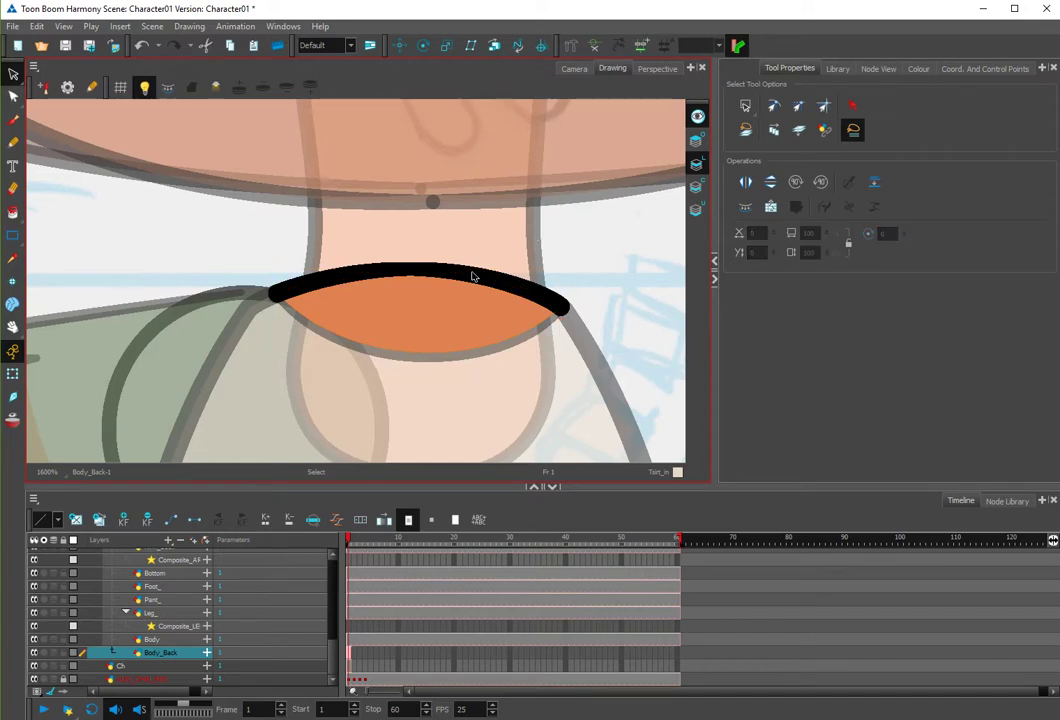
Extend the exposure of the Body_Back drawing through frame 60.
drag(392, 382, 369, 367)
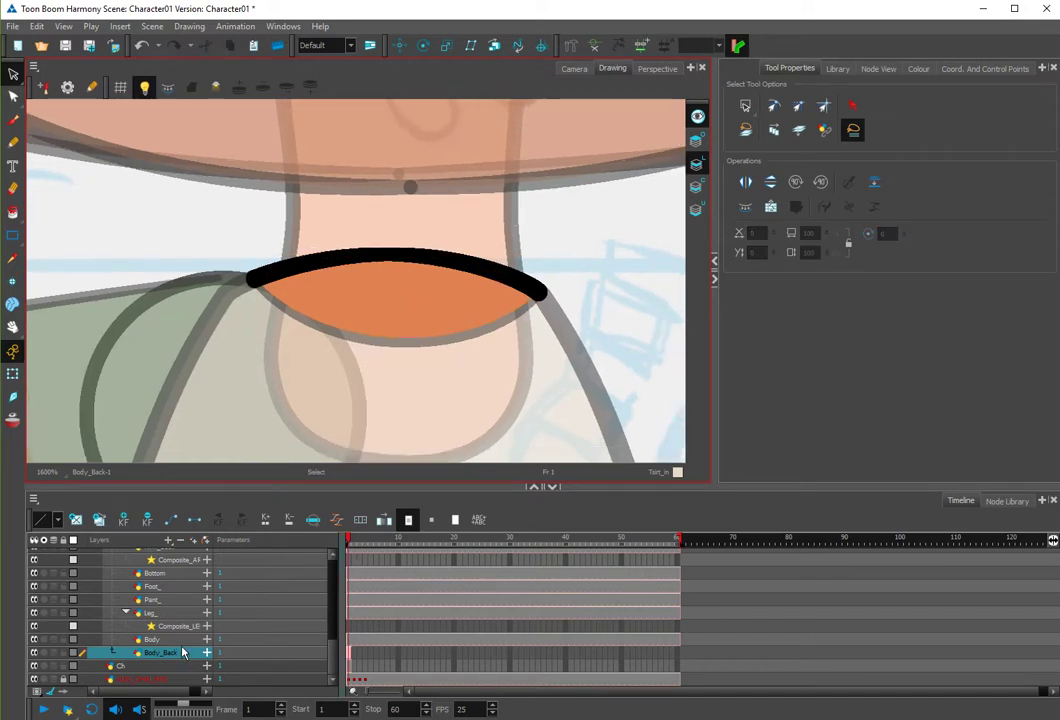
click(181, 646)
click(178, 654)
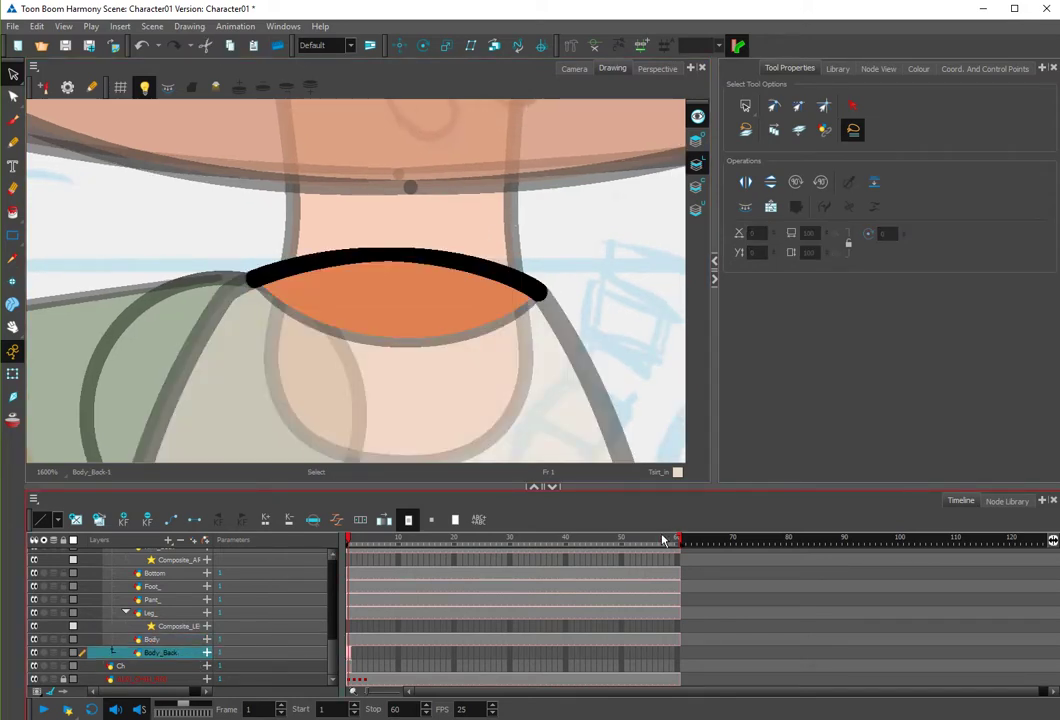
mouse_move(666, 540)
mouse_down()
mouse_move(697, 550)
mouse_move(346, 545)
mouse_up()
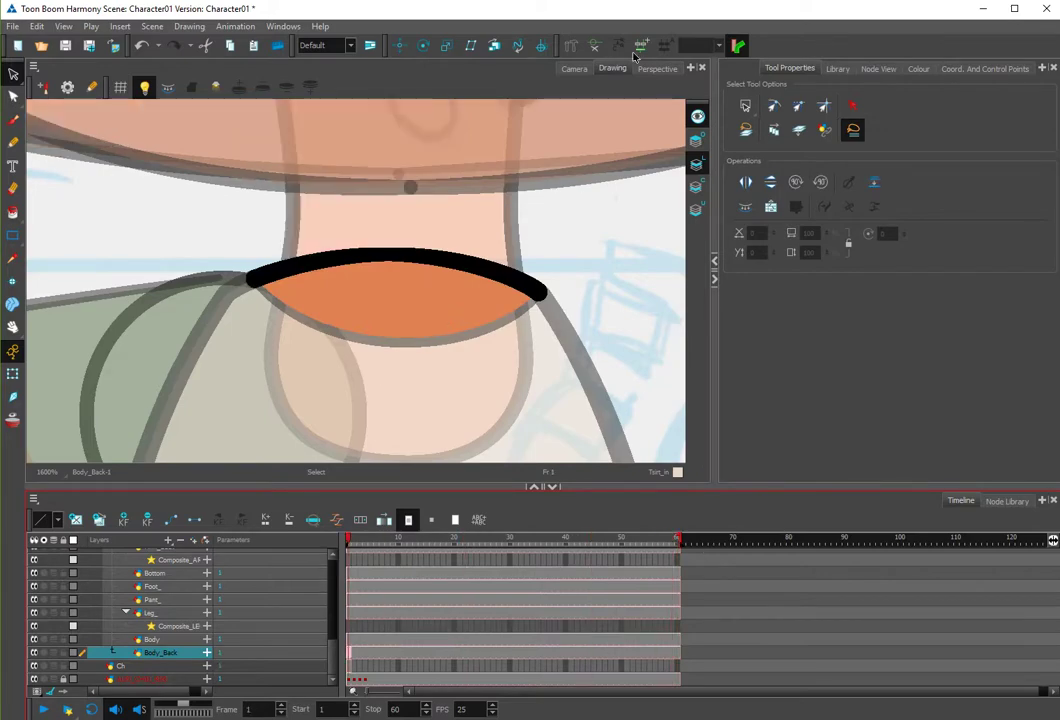
Set the drawing pivot of Body_Back at the middle of the collar's lower edge in the Camera view.
click(574, 69)
drag(326, 336, 359, 348)
key(shift+t)
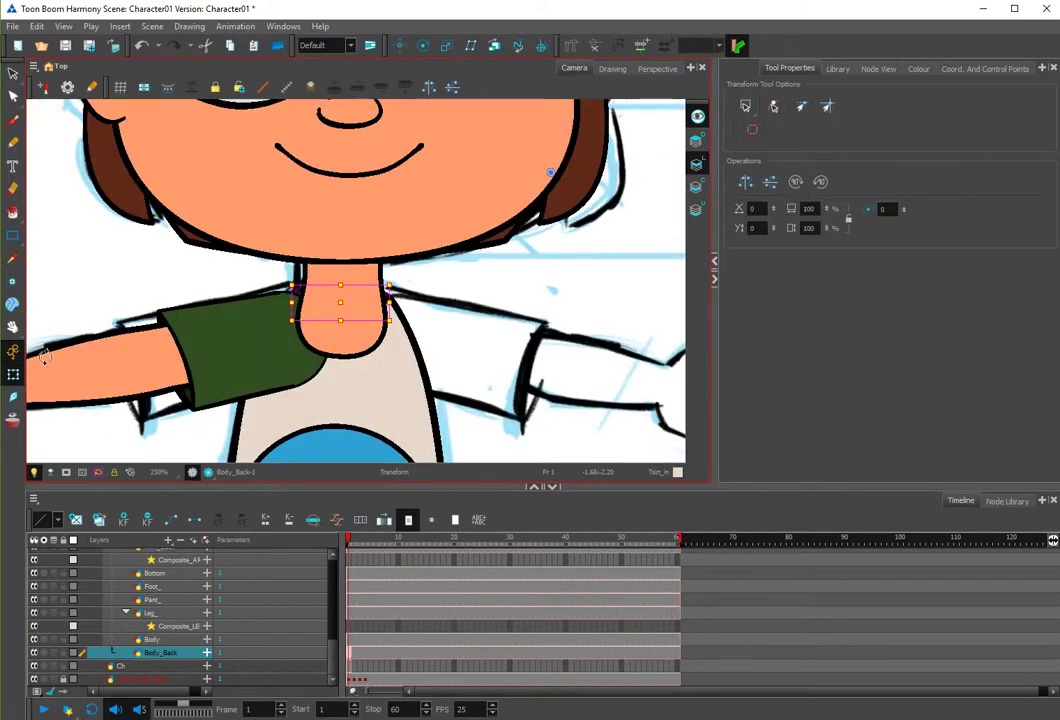
click(12, 282)
ctrl+click(343, 311)
ctrl+click(341, 309)
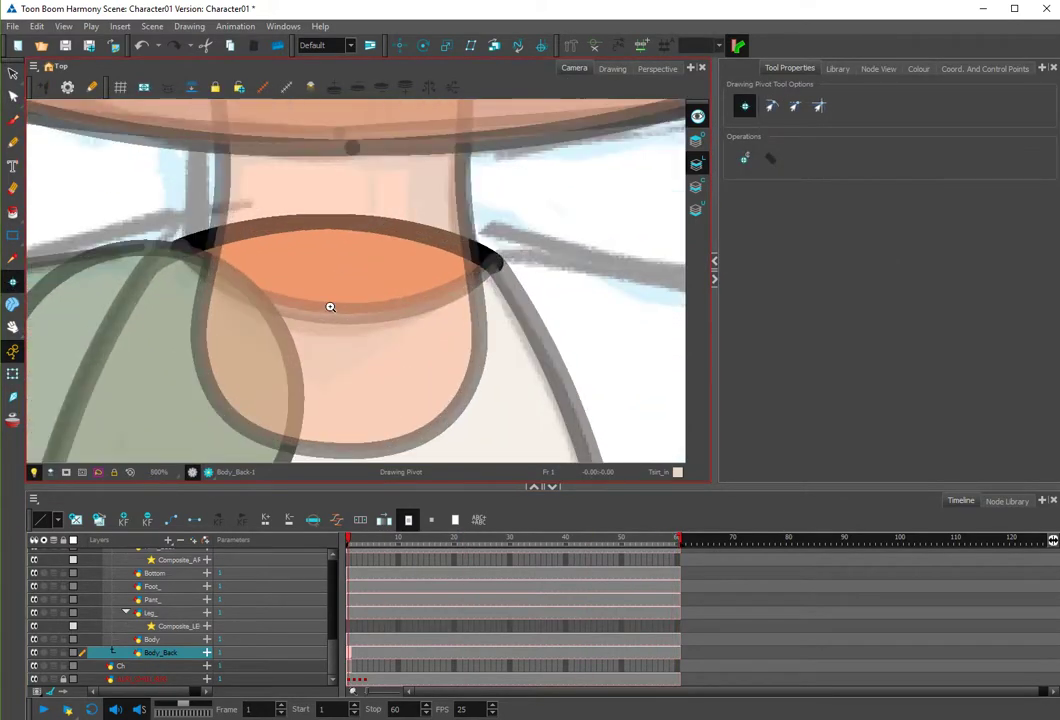
scroll(328, 309, up, 1)
key(shift+t)
scroll(390, 277, down, 3)
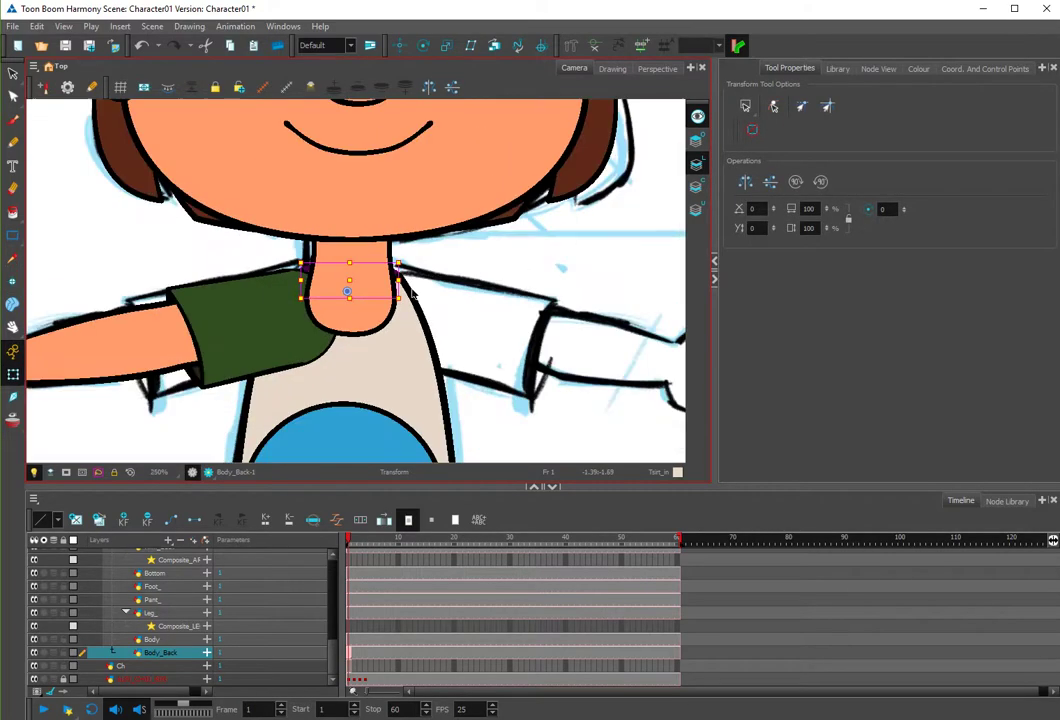
Reconnect the Bottom node to the rearmost input port of the main Composite, behind Body_Back.
click(404, 375)
drag(405, 334, 424, 234)
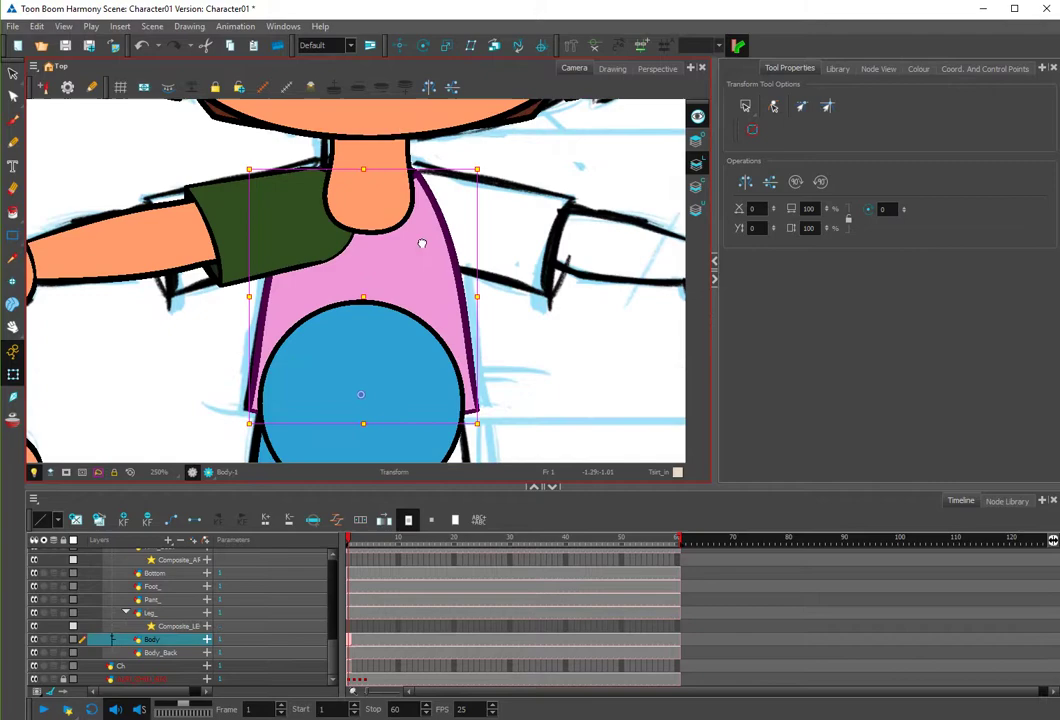
click(405, 351)
click(918, 68)
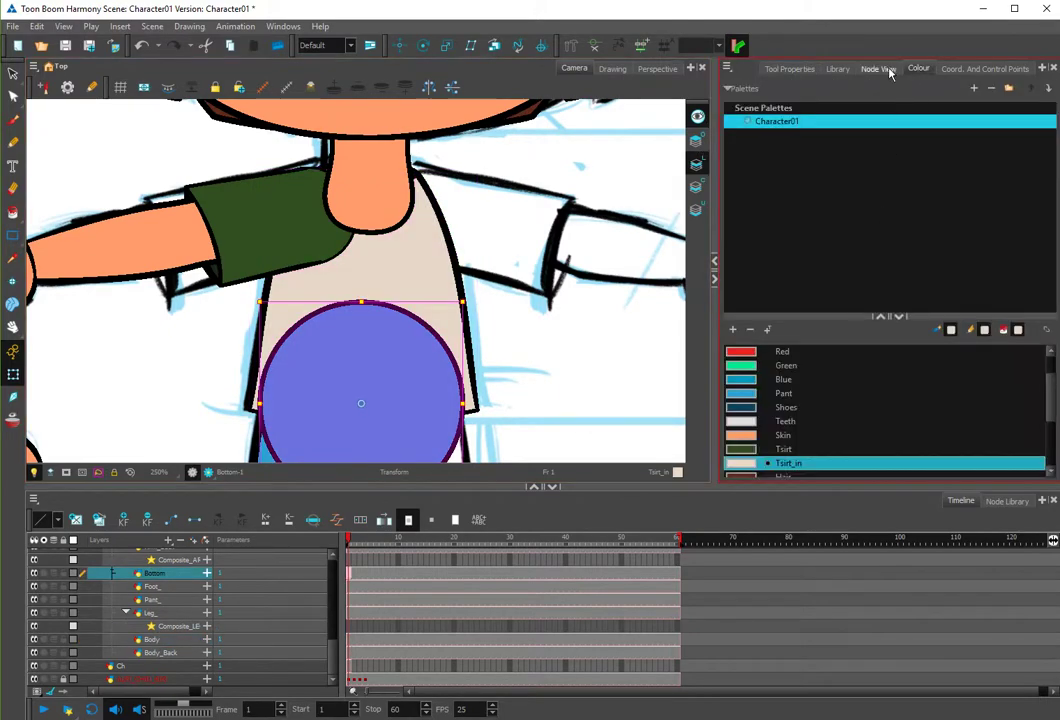
click(880, 68)
drag(1030, 305, 771, 261)
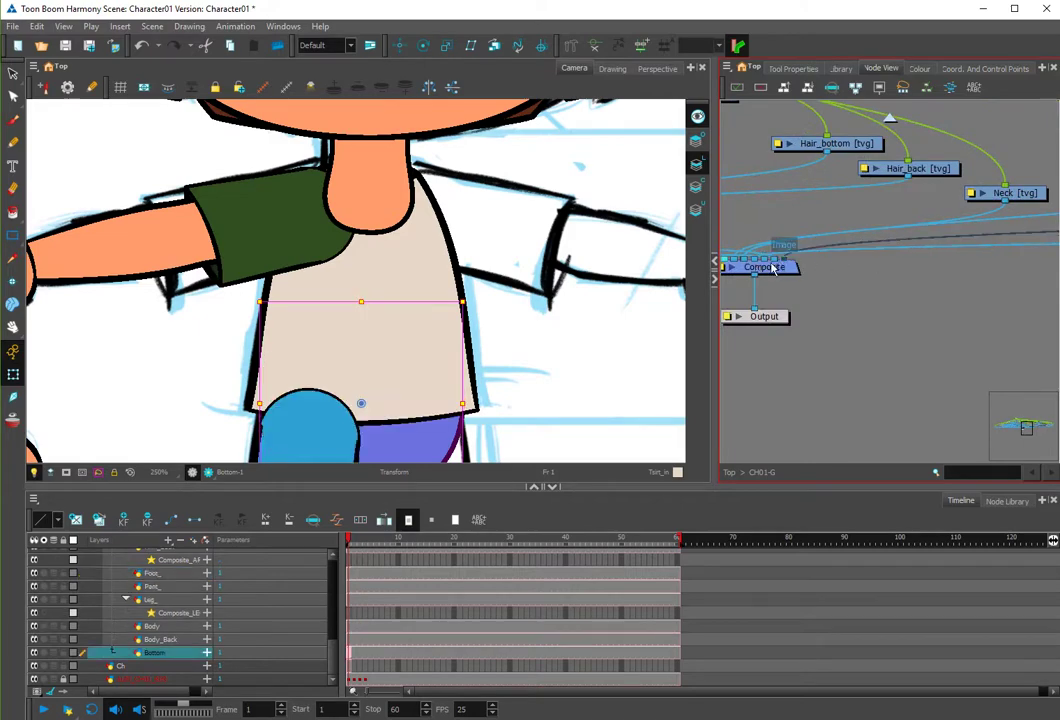
key(Escape)
Reconnect the Neck node to the main Composite's input port between Body and Body_Back.
drag(462, 393, 471, 421)
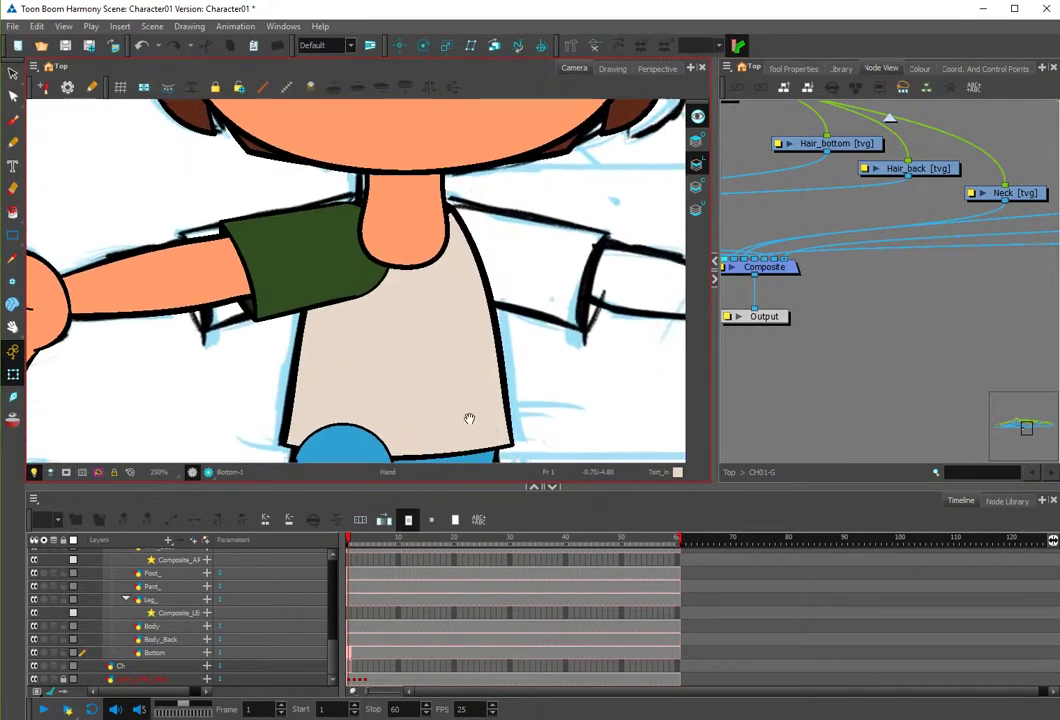
drag(473, 348, 410, 243)
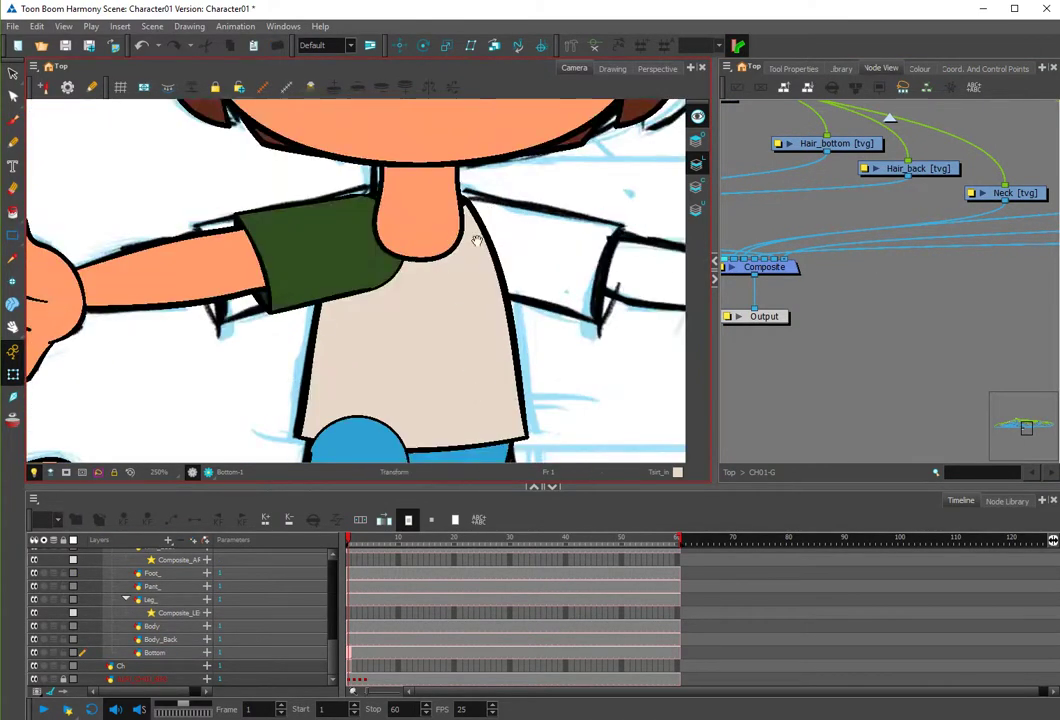
click(418, 215)
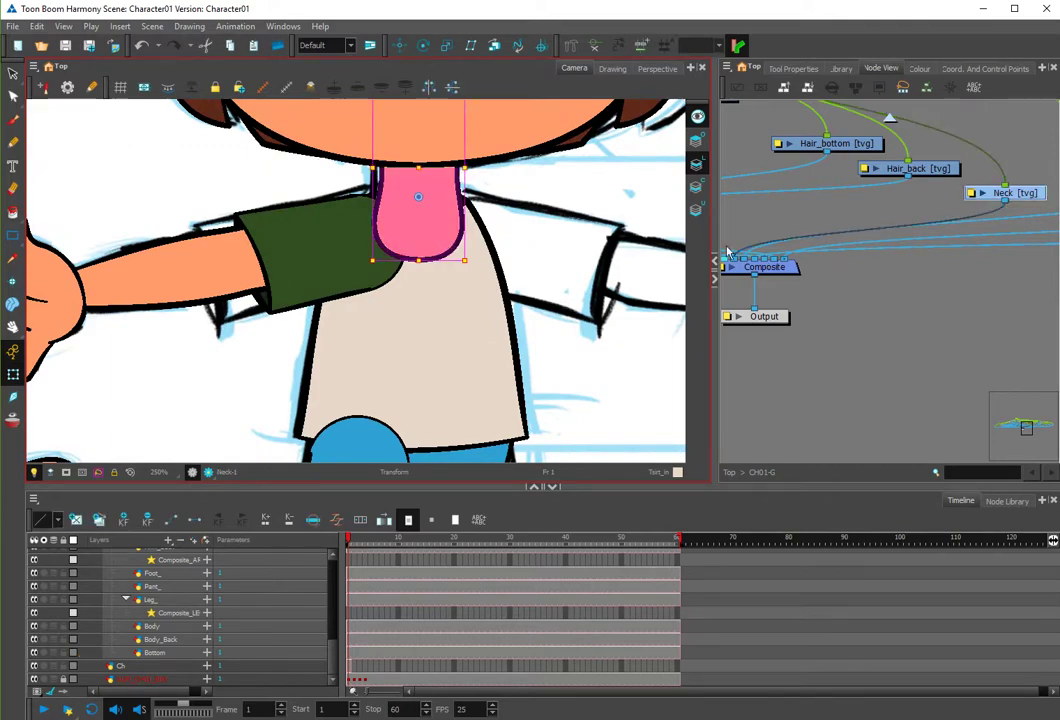
mouse_move(993, 201)
mouse_down()
mouse_move(973, 193)
mouse_move(973, 155)
mouse_move(725, 255)
mouse_move(777, 262)
mouse_move(766, 260)
mouse_up()
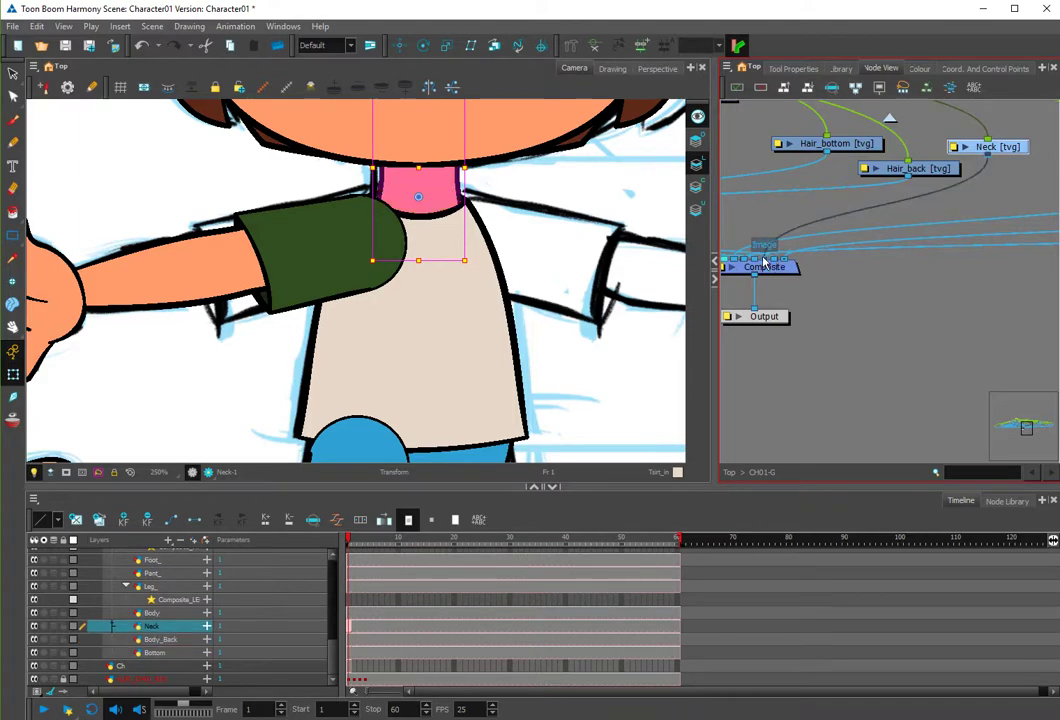
drag(470, 206, 470, 282)
key(Escape)
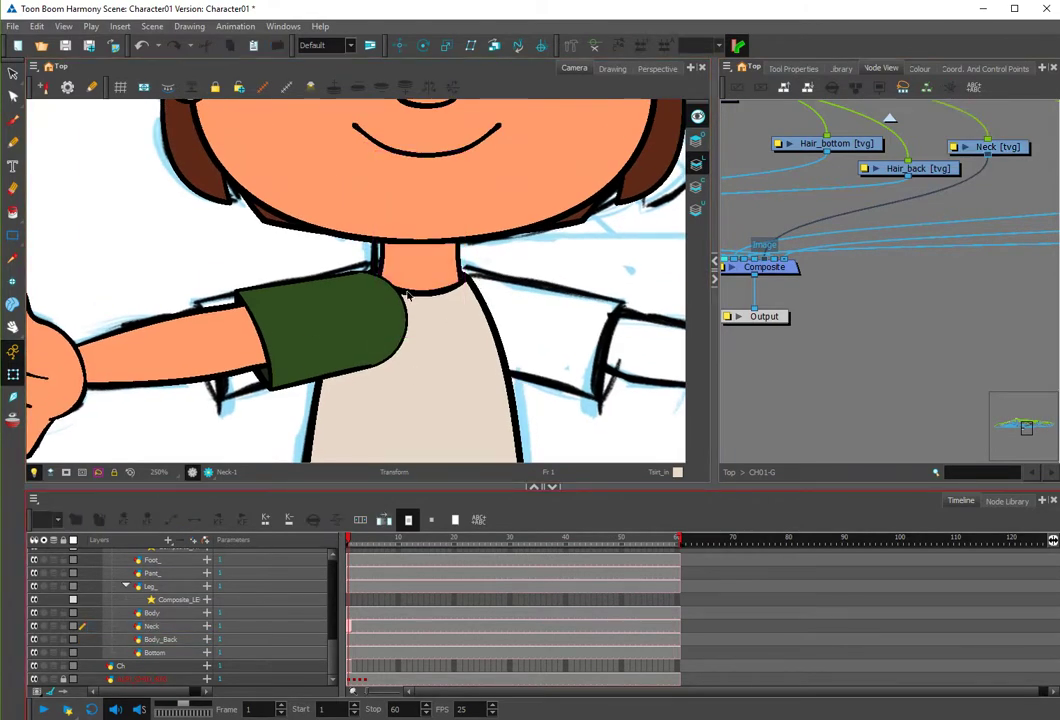
Test moving and rotating the neck within the collar, undoing each transformation.
scroll(403, 370, up, 3)
scroll(402, 400, down, 2)
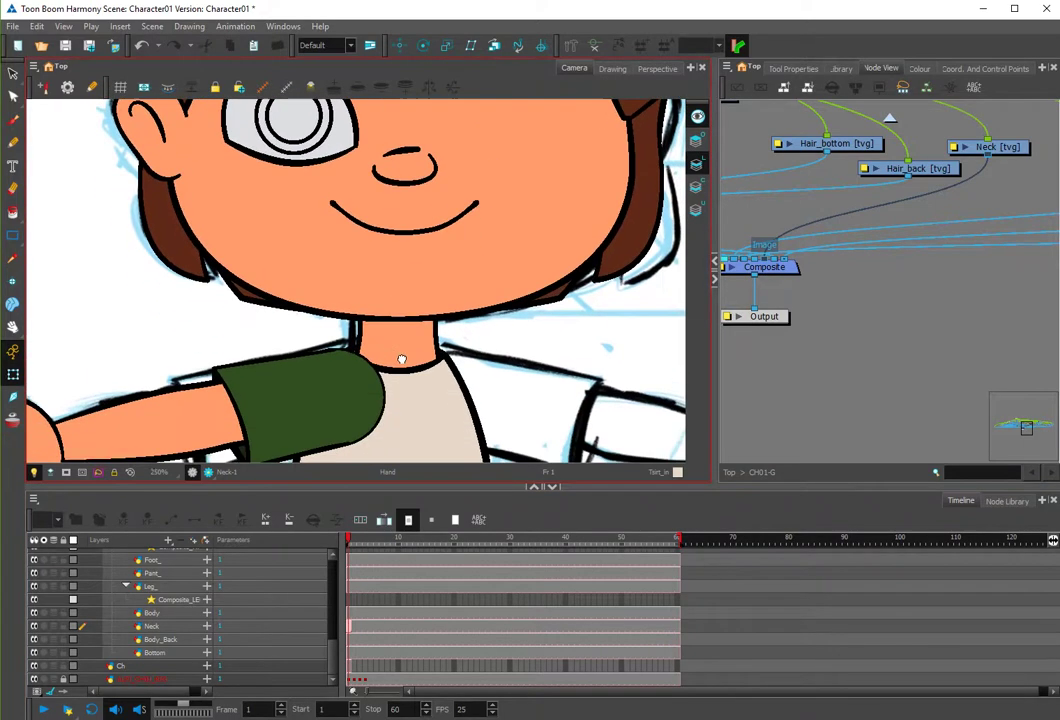
click(414, 350)
drag(414, 350, 388, 341)
key(ctrl+z)
mouse_move(452, 223)
mouse_down()
mouse_move(481, 237)
mouse_move(350, 222)
mouse_up()
key(ctrl+z)
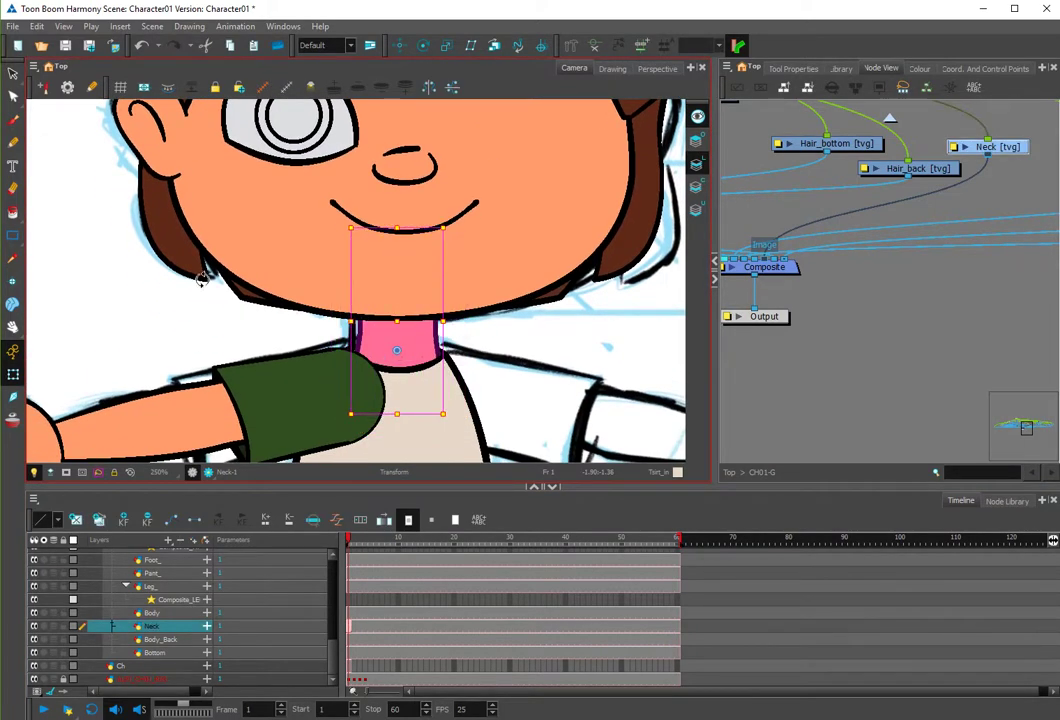
Set the Neck's drawing pivot at the base of the neck inside the collar and test its rotation.
click(13, 282)
click(397, 369)
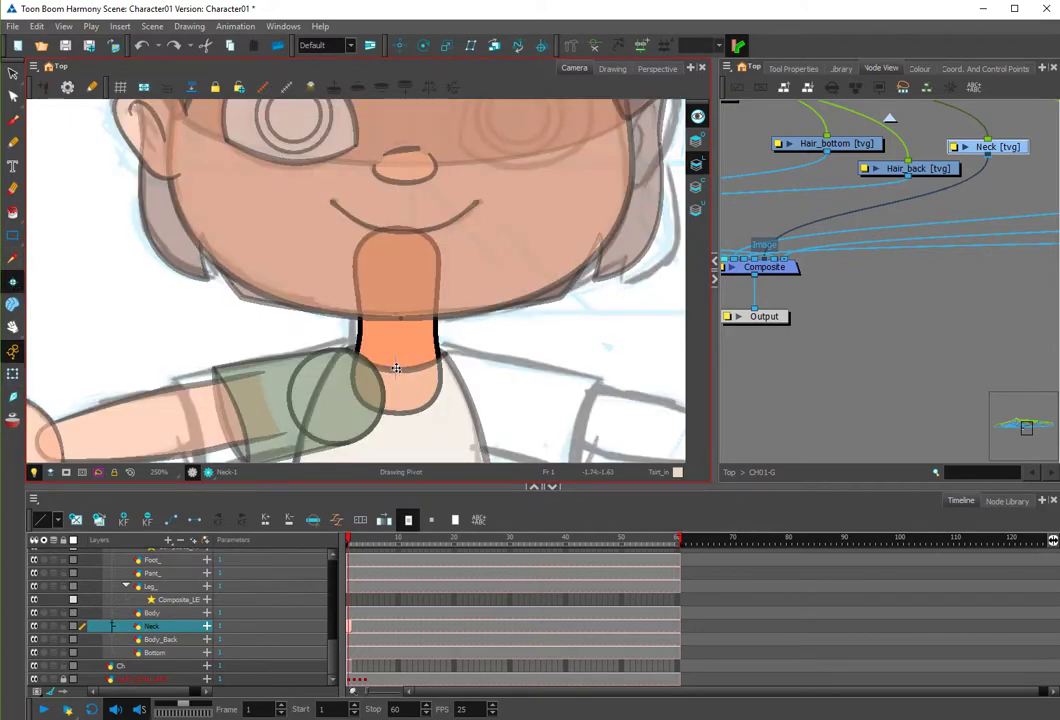
key(shift+t)
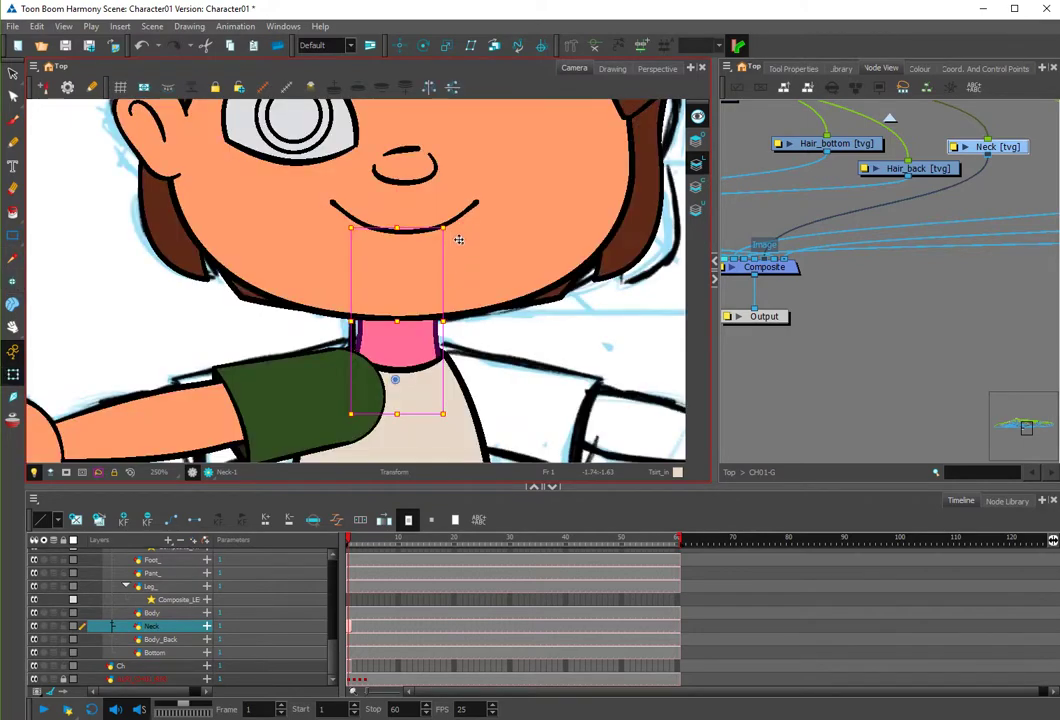
mouse_move(457, 237)
mouse_down()
mouse_move(389, 235)
mouse_move(457, 246)
mouse_move(474, 237)
mouse_up()
key(ctrl+z)
Try moving the green Arm_ sleeve down from the shoulder and undo the move.
key(space)
drag(346, 383, 338, 407)
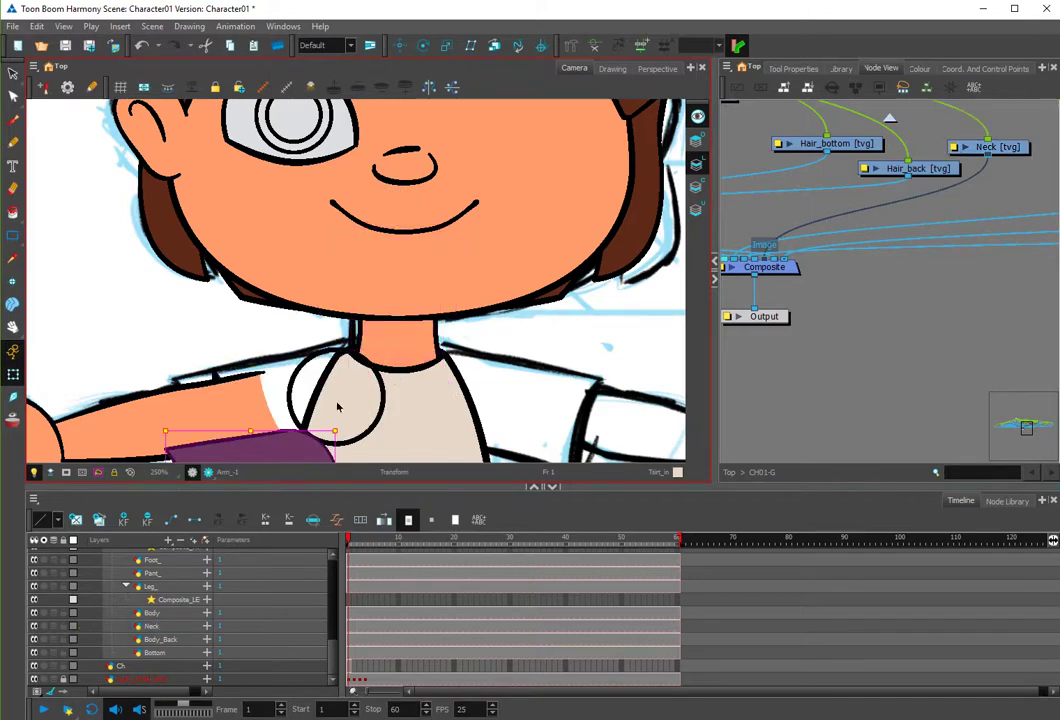
key(ctrl+z)
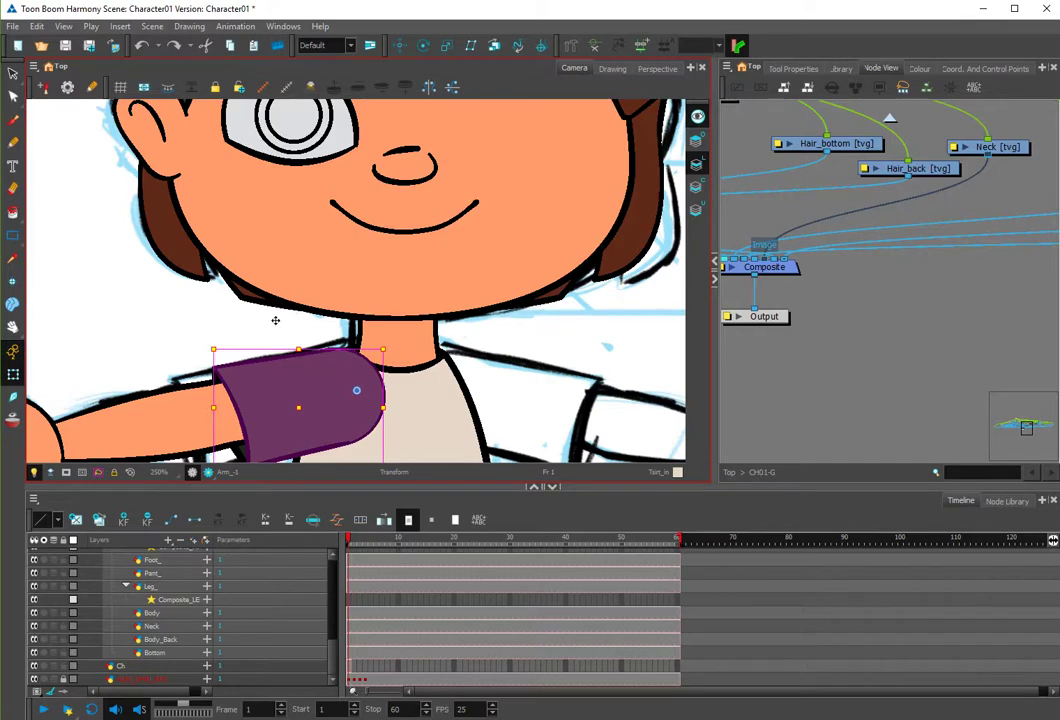
drag(228, 377, 304, 295)
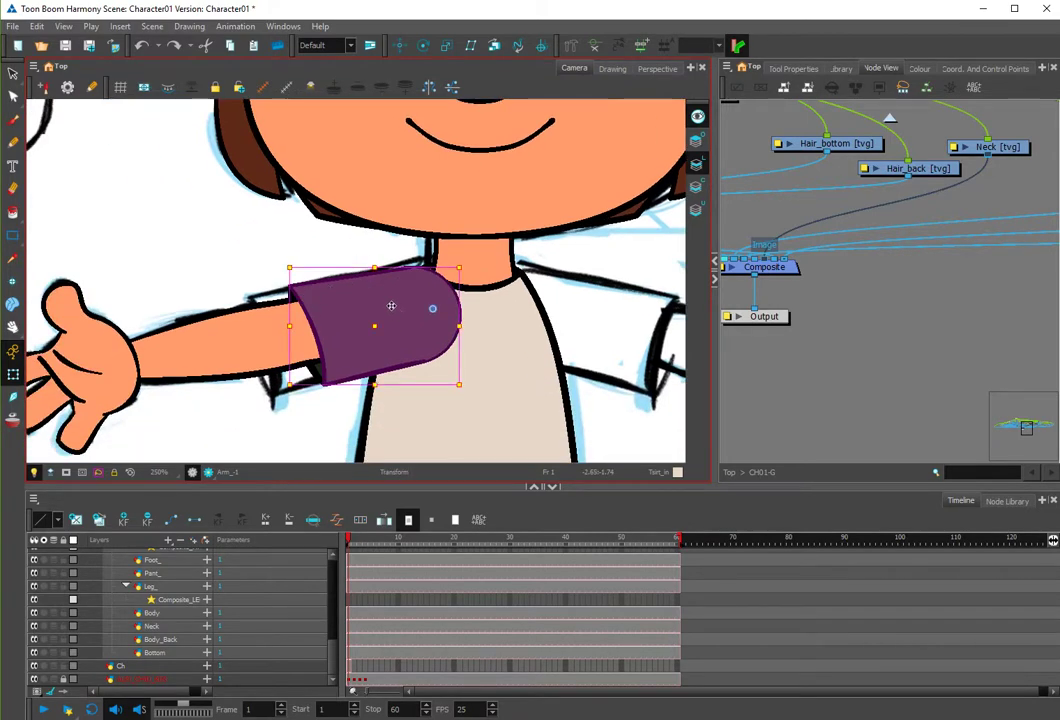
Open the Arm_ sleeve in the Drawing view and delete both green fills inside its outline.
key(alt+s)
click(437, 311)
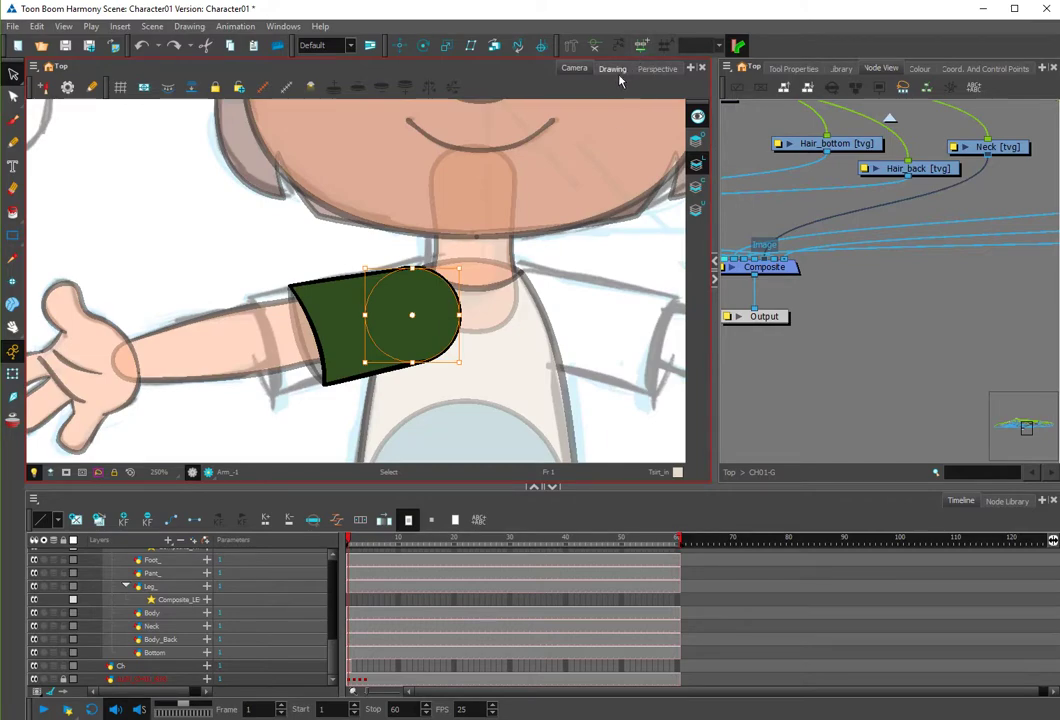
click(386, 316)
click(613, 70)
key(space)
mouse_move(254, 365)
mouse_down()
mouse_move(495, 206)
mouse_move(419, 405)
mouse_up()
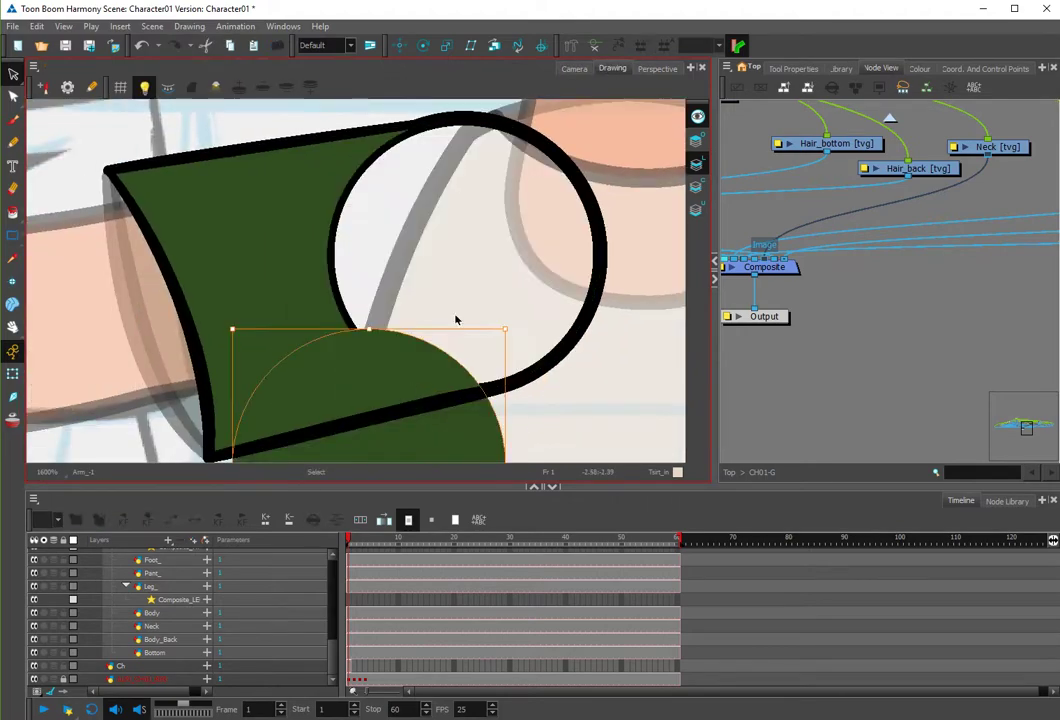
key(ctrl+z)
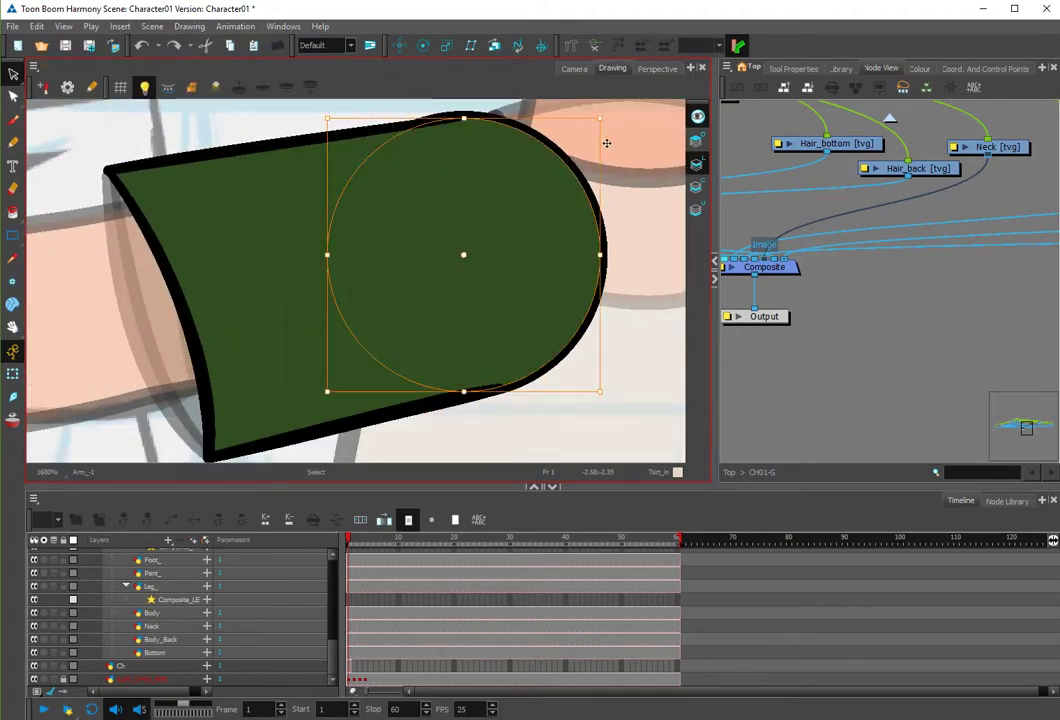
key(Delete)
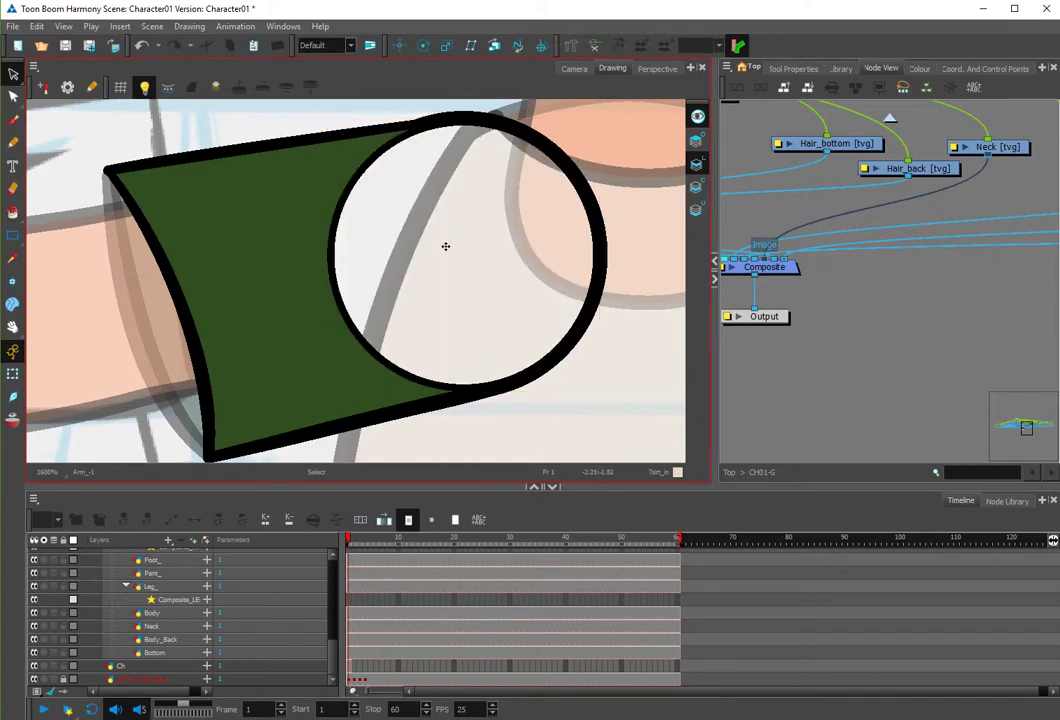
click(300, 253)
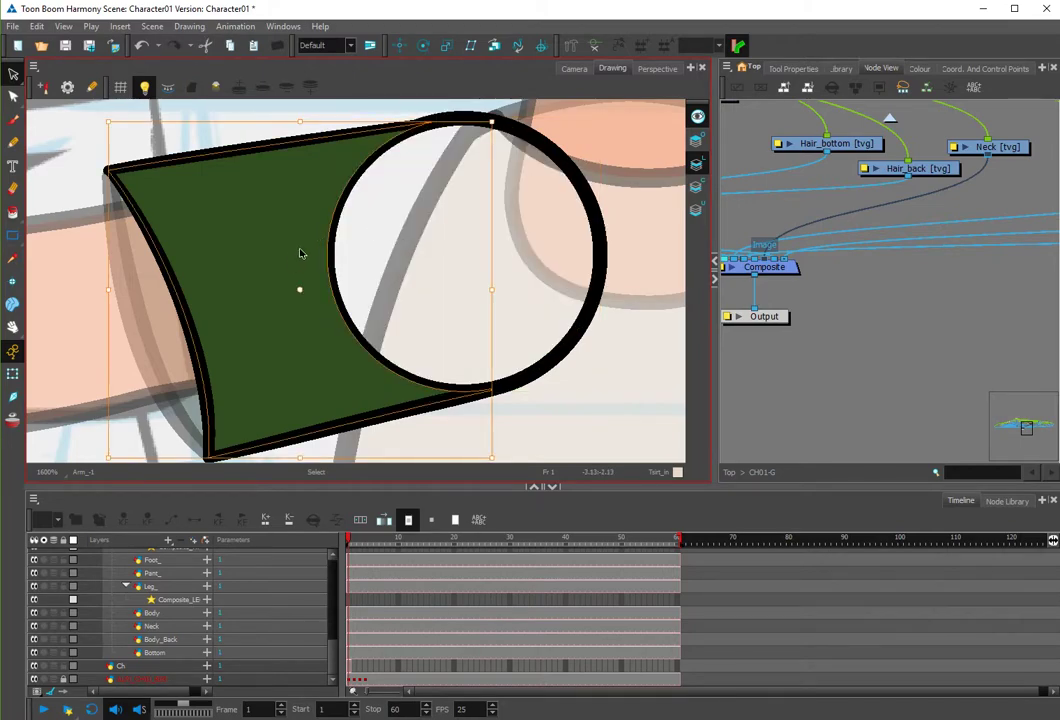
key(Delete)
scroll(330, 262, down, 1)
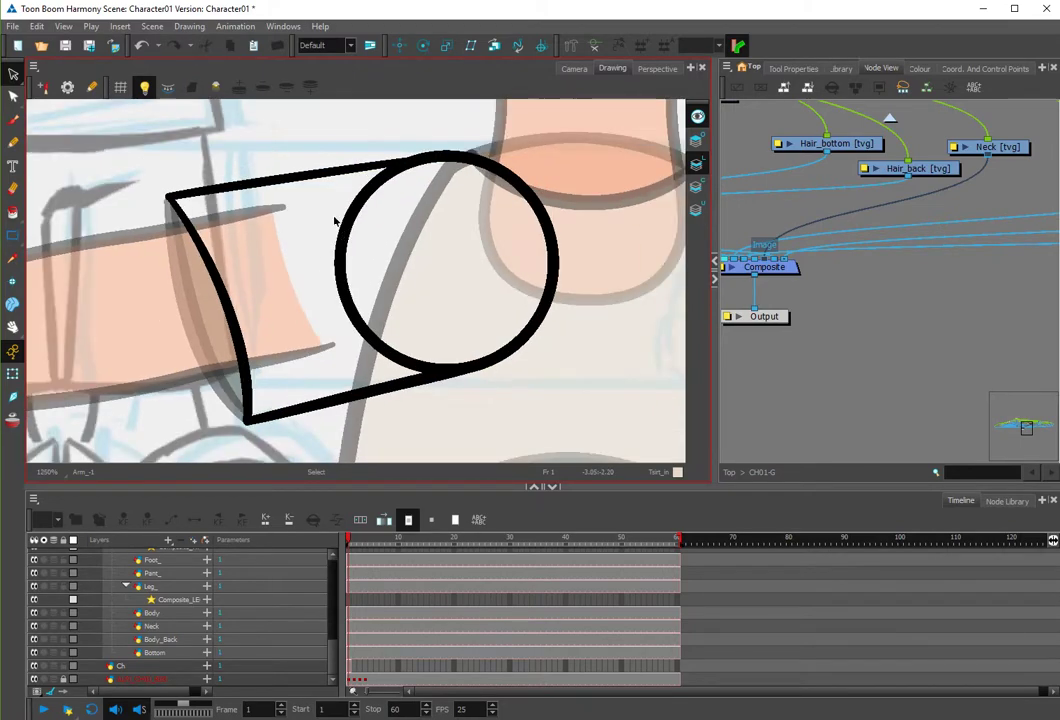
Try cutting away the inner arc of the sleeve's shoulder circle and undo the cut.
key(alt+t)
mouse_move(335, 220)
mouse_down()
mouse_move(370, 270)
mouse_move(334, 341)
mouse_up()
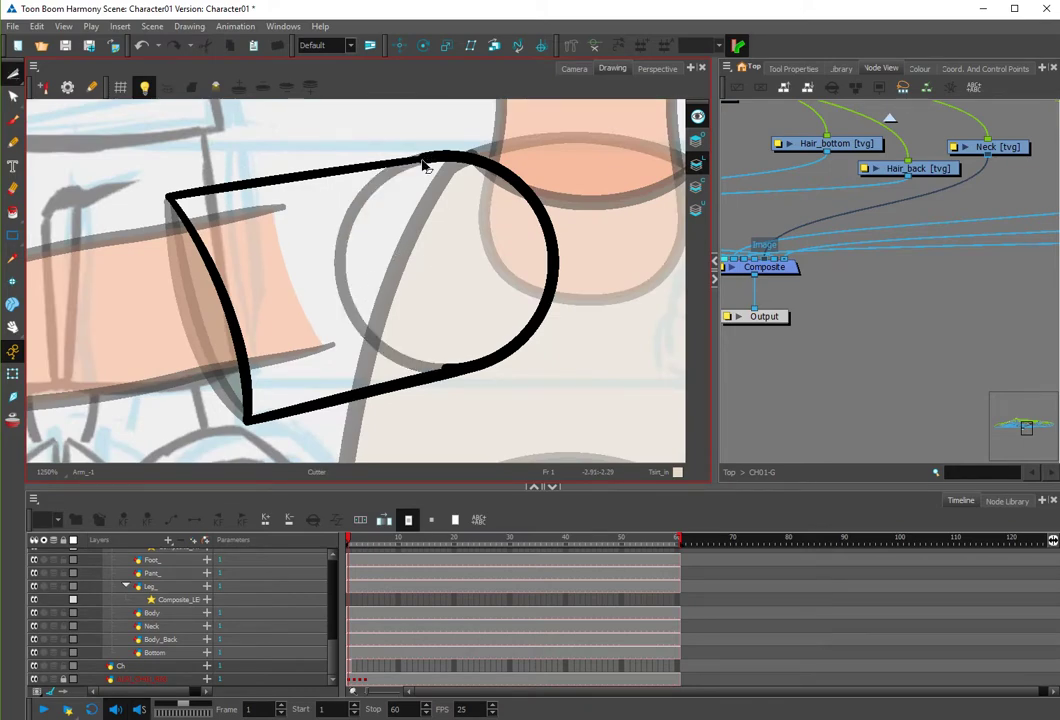
key(alt+s)
key(ctrl+z)
Adjust the thickness of the sleeve's upper line with the Pencil Editor so its end blends into the shoulder circle.
key(alt+q)
click(373, 166)
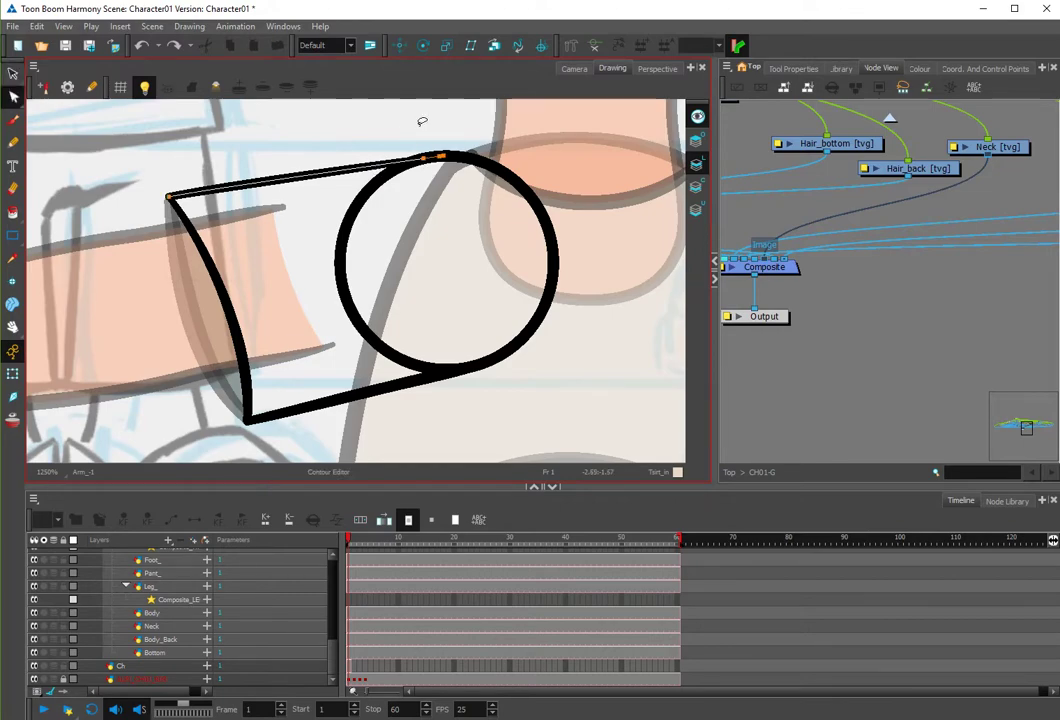
key(alt+w)
scroll(408, 136, up, 4)
click(498, 181)
drag(499, 180, 502, 176)
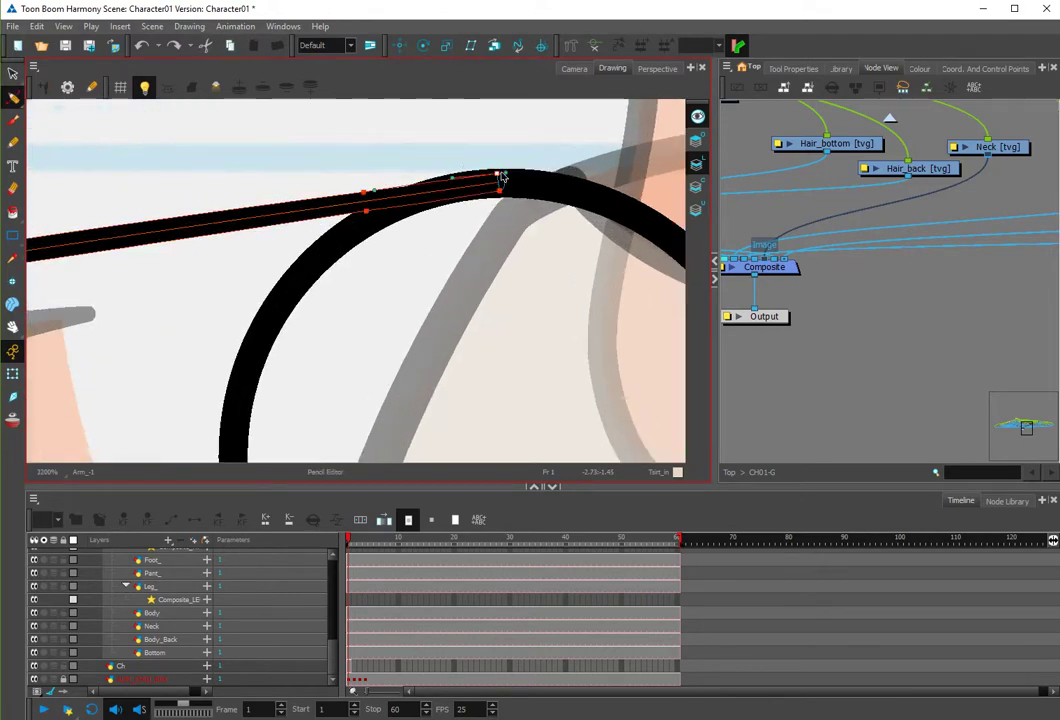
drag(364, 192, 364, 187)
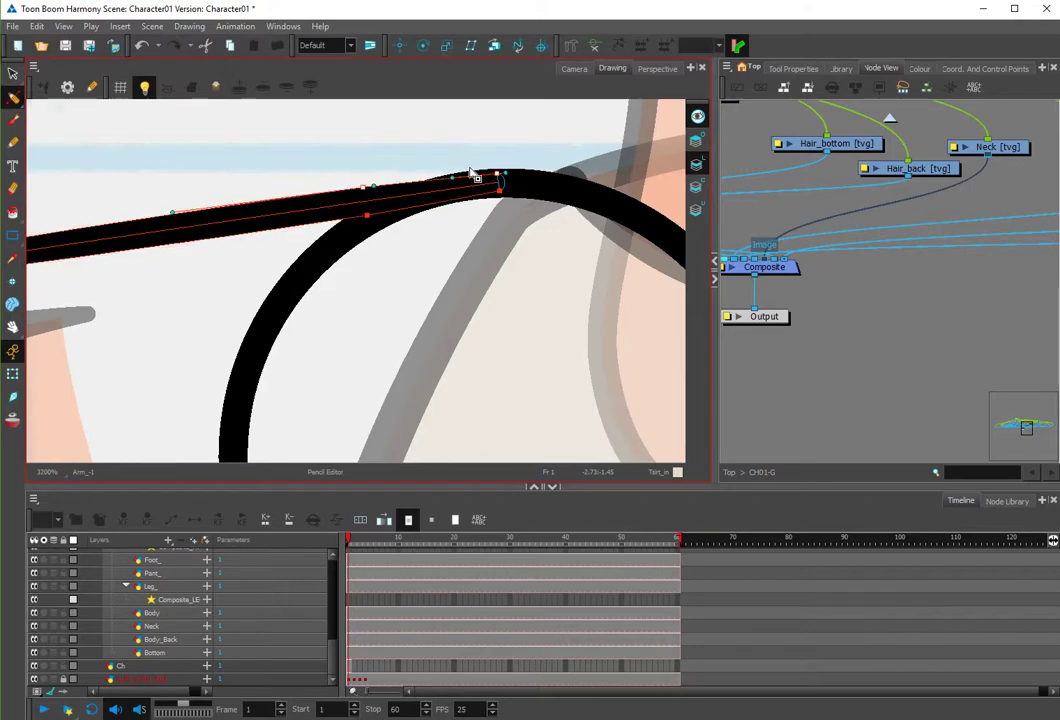
drag(499, 175, 499, 175)
scroll(400, 335, down, 3)
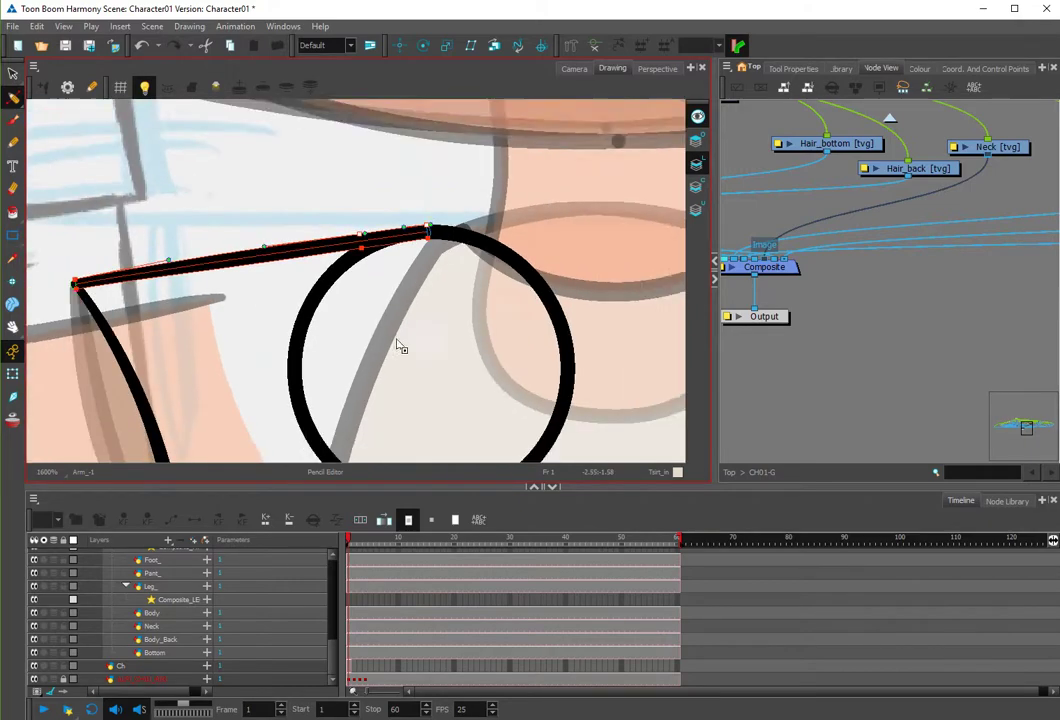
Inspect the sleeve's lower line and cut away the inner arc of the shoulder circle with the Cutter.
key(space)
drag(407, 450, 431, 354)
click(427, 362)
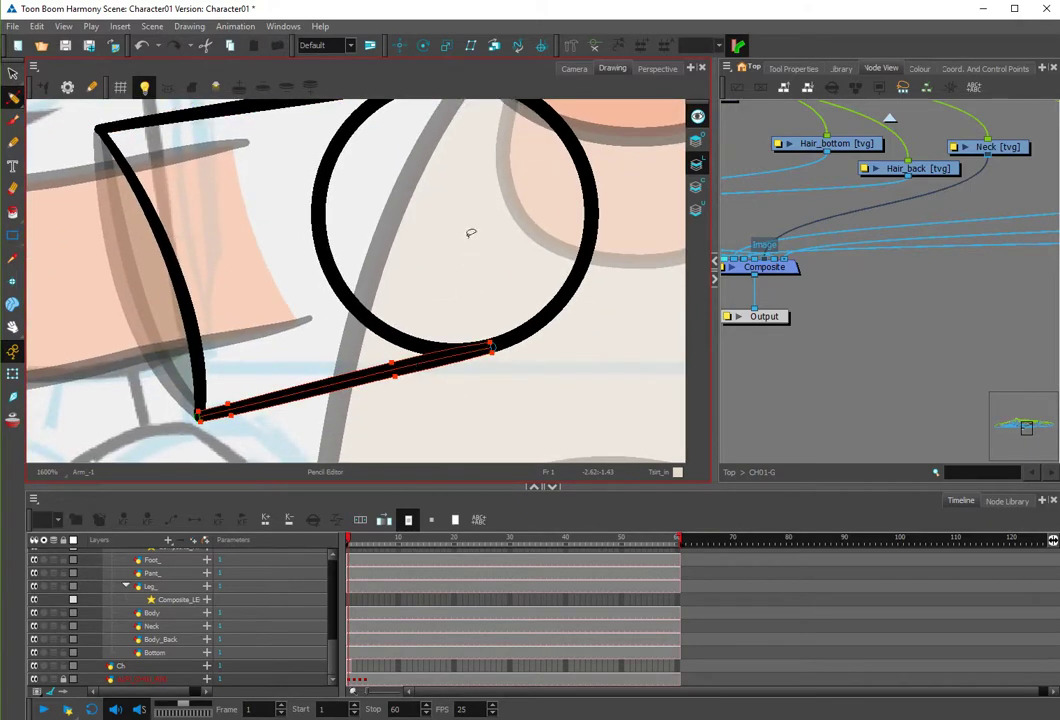
key(alt+t)
mouse_move(364, 332)
mouse_down()
mouse_move(437, 260)
mouse_move(429, 339)
mouse_move(434, 264)
mouse_up()
Shift the end point of the sleeve's lower line slightly upward with the Contour Editor to meet the shoulder curve.
key(alt+q)
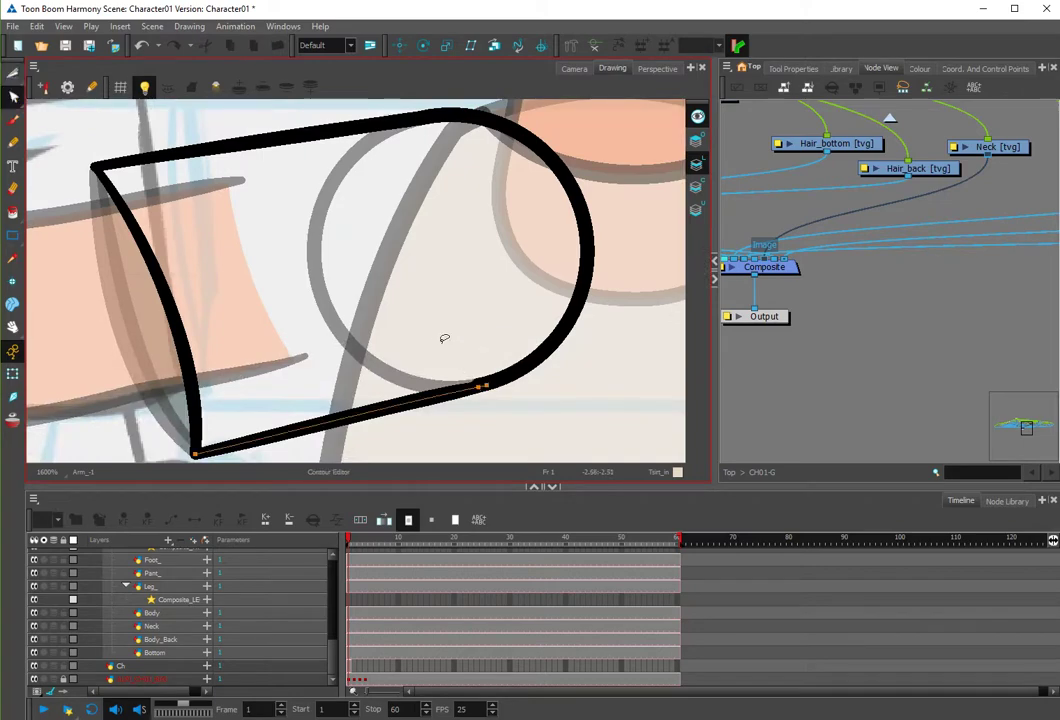
drag(446, 340, 508, 409)
click(486, 408)
key(alt+s)
drag(481, 368, 514, 423)
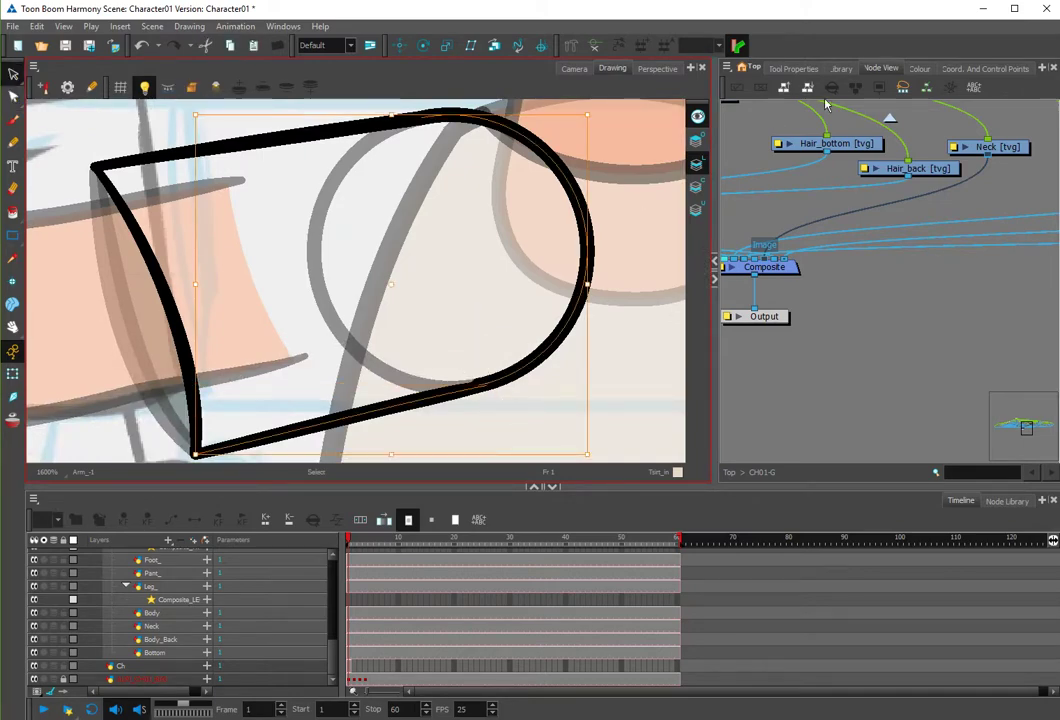
scroll(471, 397, up, 4)
key(alt+q)
click(497, 407)
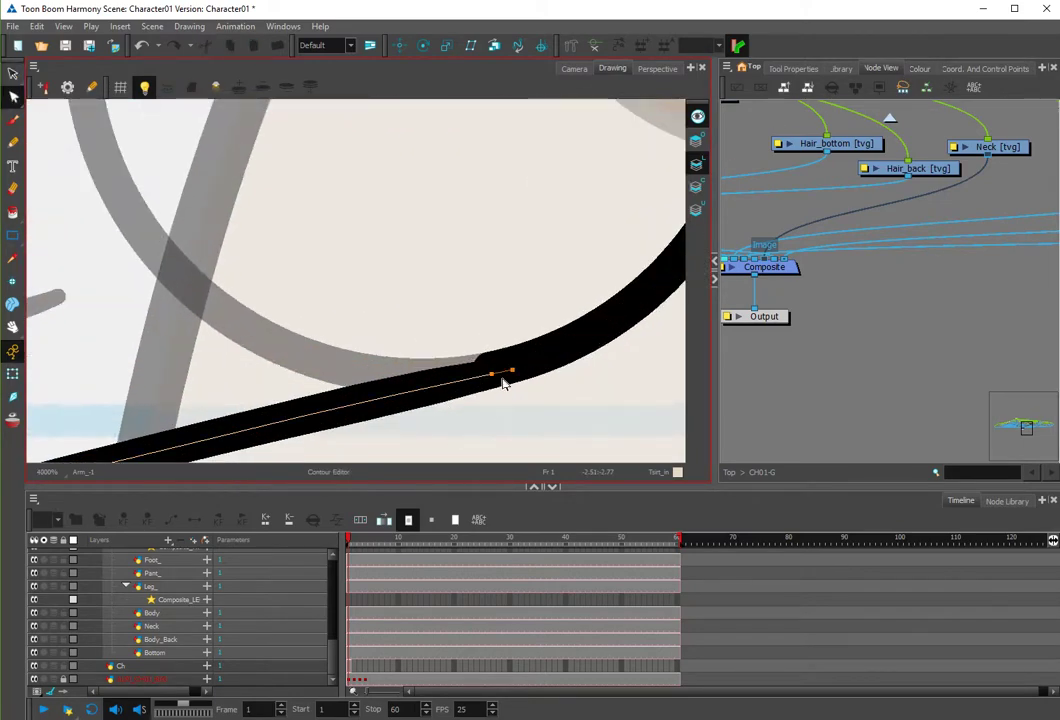
click(494, 374)
mouse_move(493, 374)
mouse_down()
mouse_move(518, 363)
mouse_move(498, 369)
mouse_up()
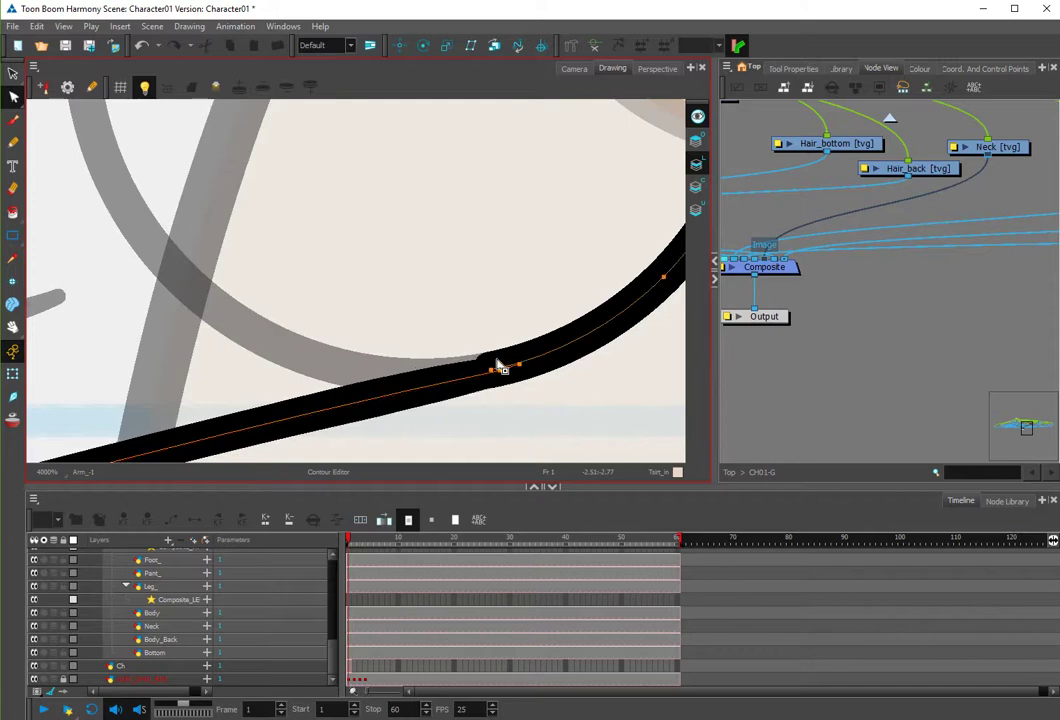
Refine the line thickness at the join between the lower line and shoulder curve with the Pencil Editor.
key(alt+/)
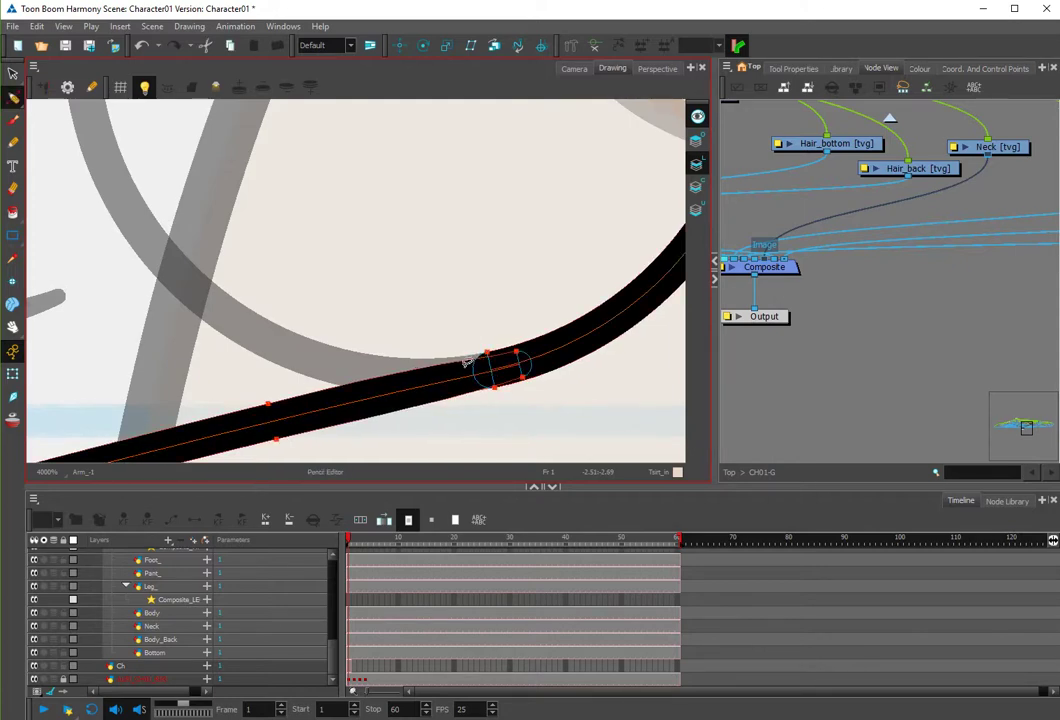
drag(517, 352, 520, 349)
drag(413, 361, 418, 364)
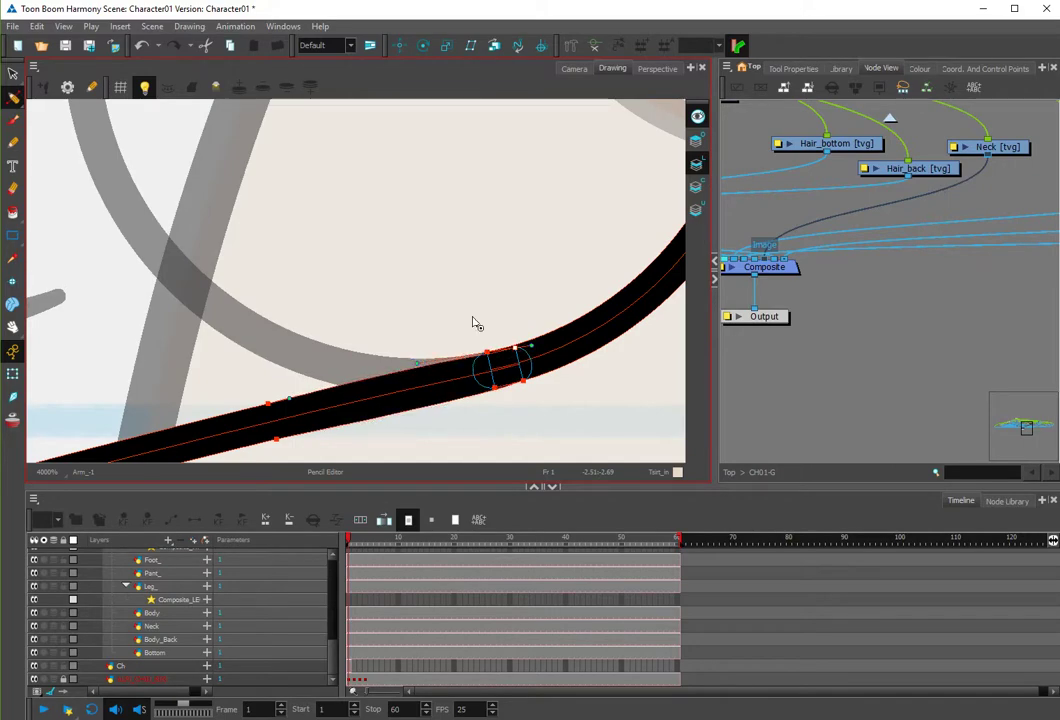
Refill the whole sleeve outline with the green Tsirt colour and delete the leftover green piece below it.
scroll(476, 323, down, 6)
key(alt+i)
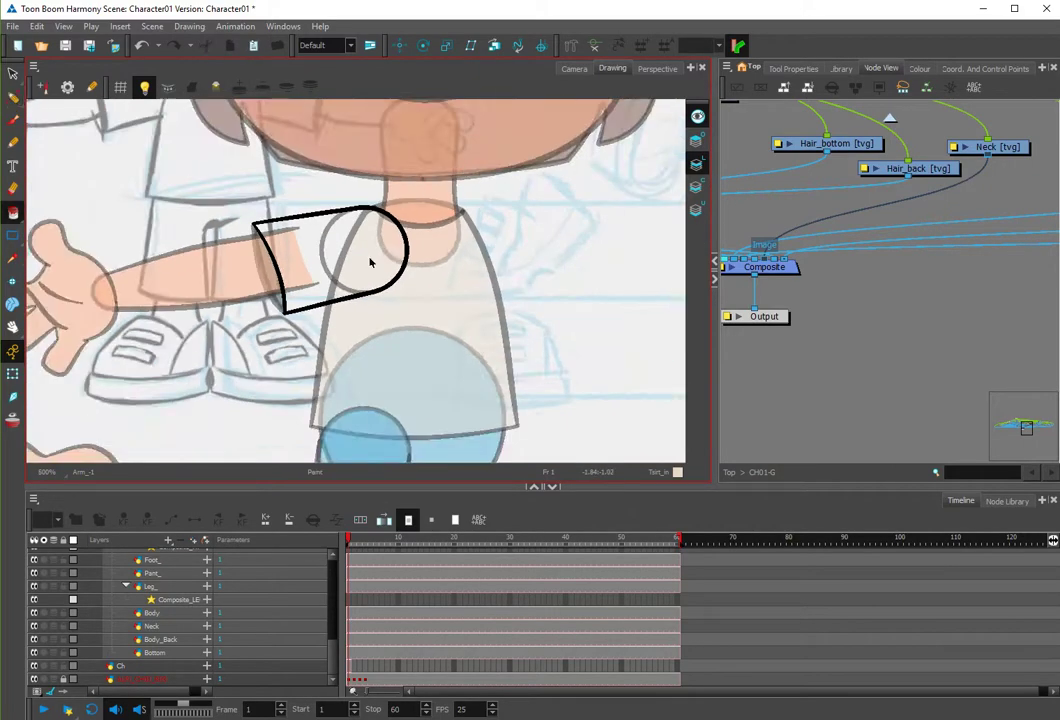
click(371, 261)
drag(412, 163, 477, 216)
key(ctrl+z)
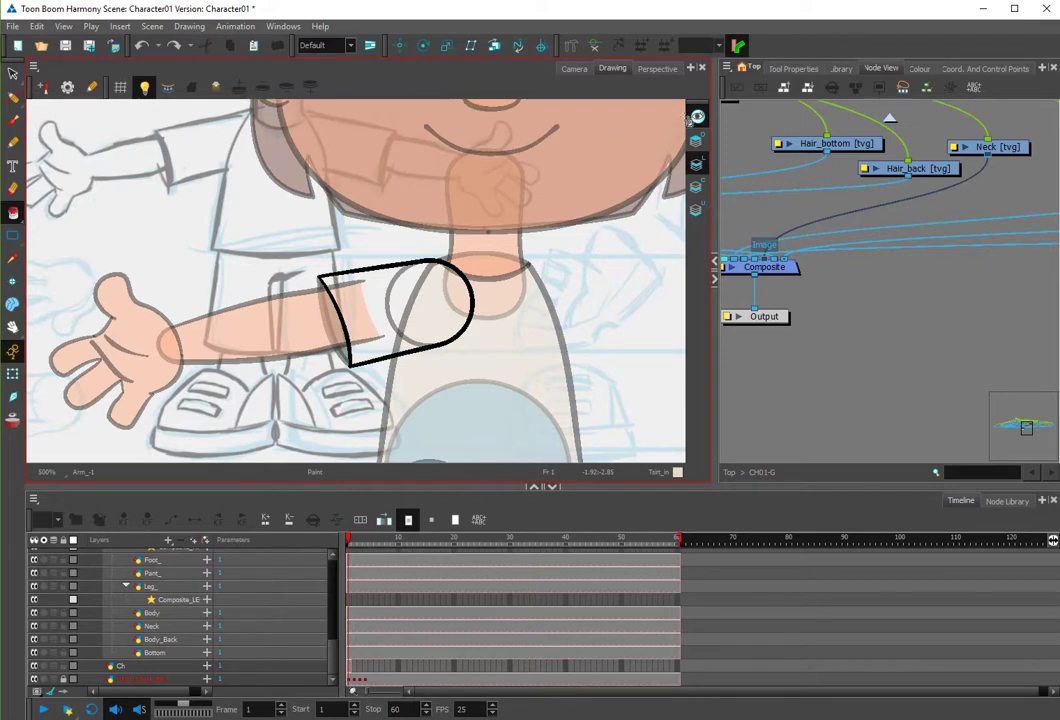
click(374, 326)
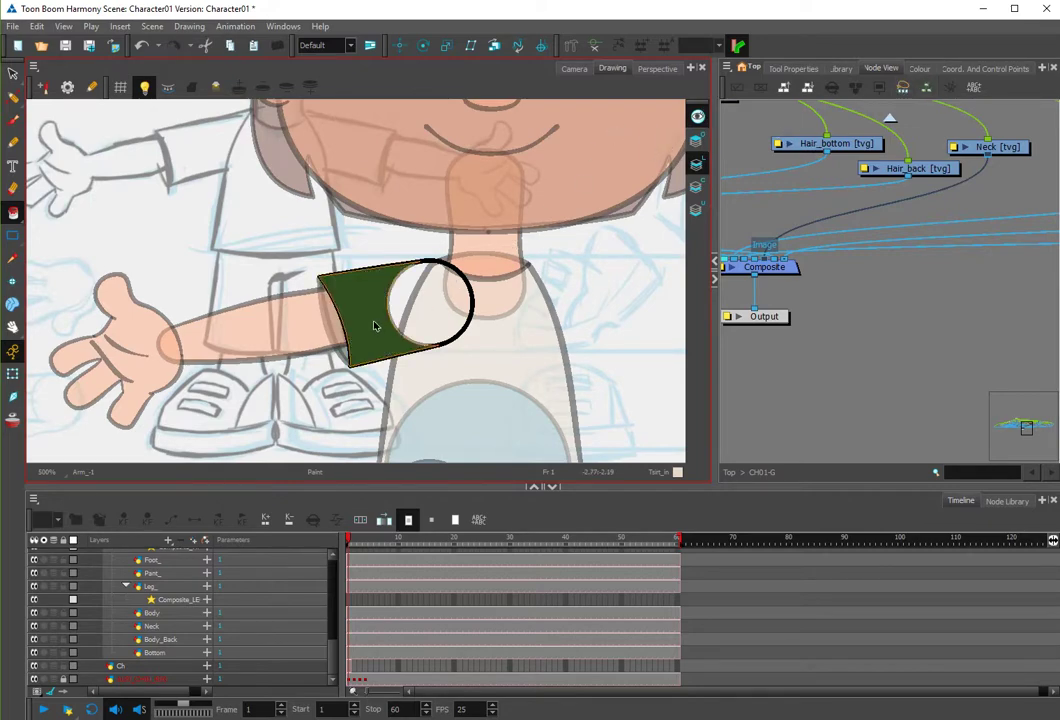
drag(372, 308, 322, 418)
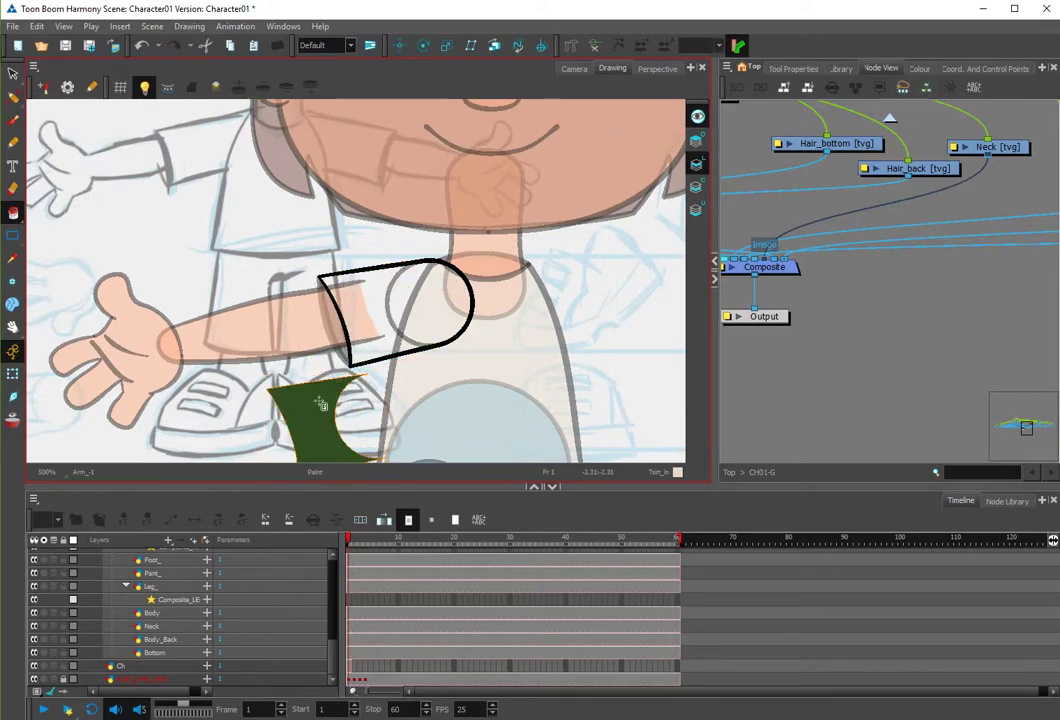
click(395, 300)
key(alt+s)
click(316, 423)
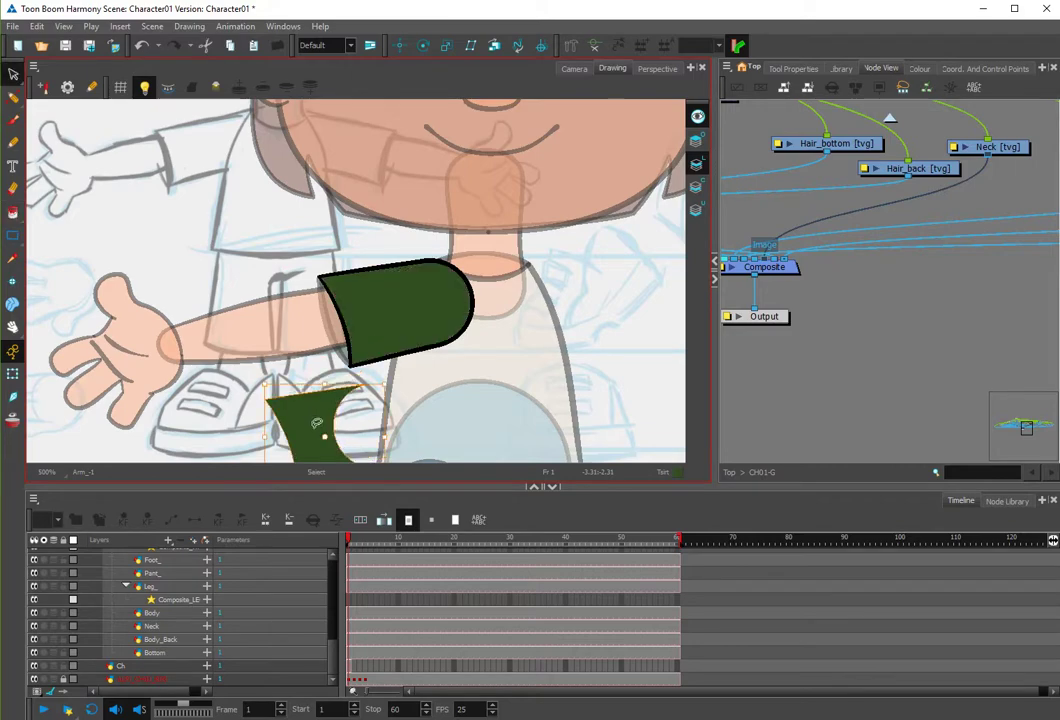
key(Delete)
Return to the Camera view, check the finished sleeve on the character and save the scene.
click(576, 72)
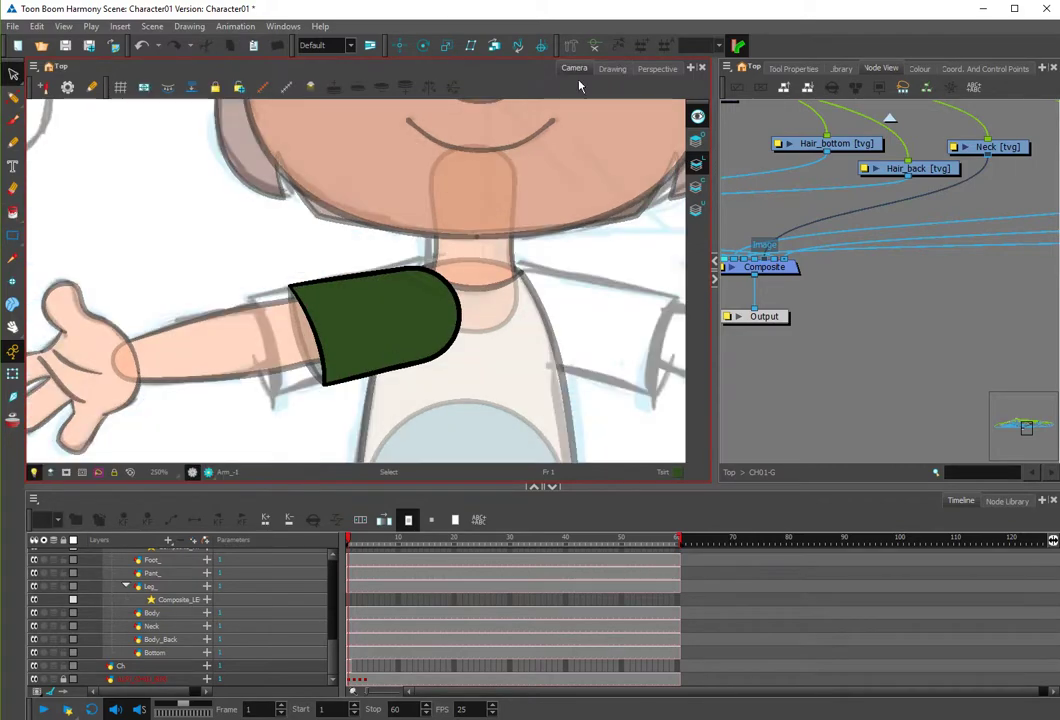
key(ctrl+a)
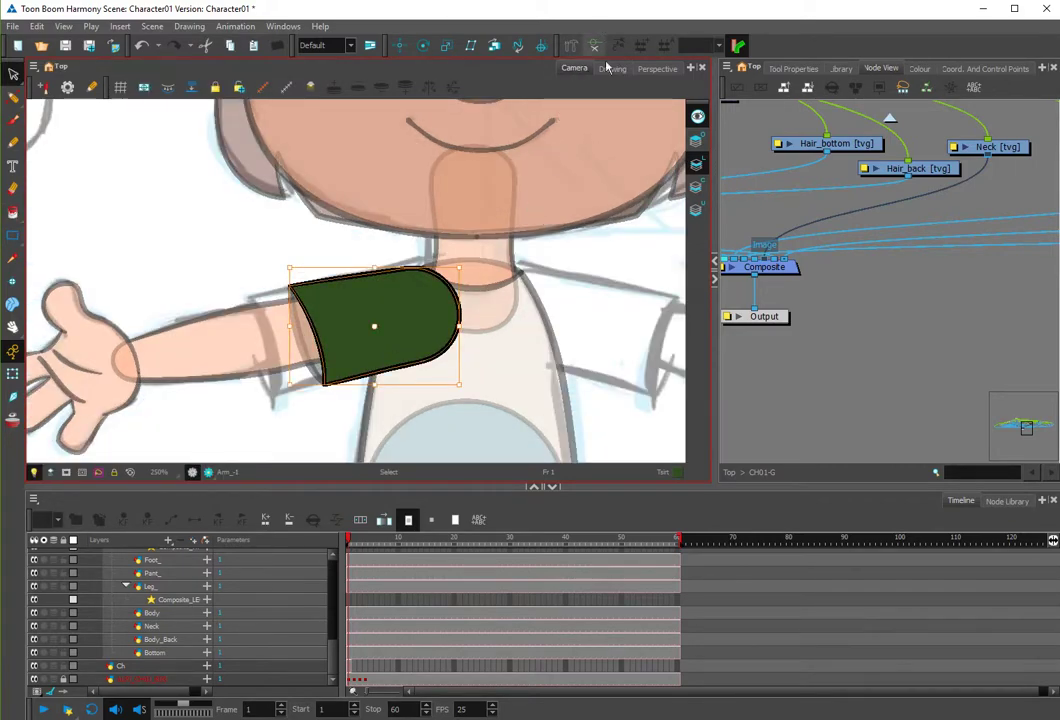
key(shift+t)
drag(378, 331, 391, 317)
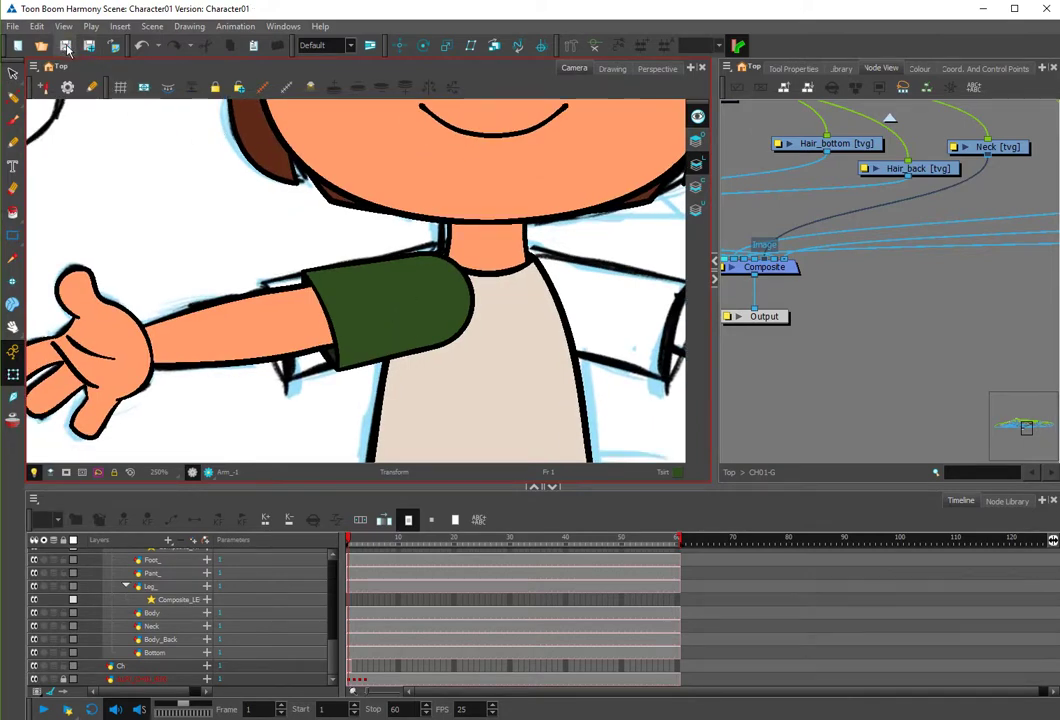
drag(384, 411, 372, 374)
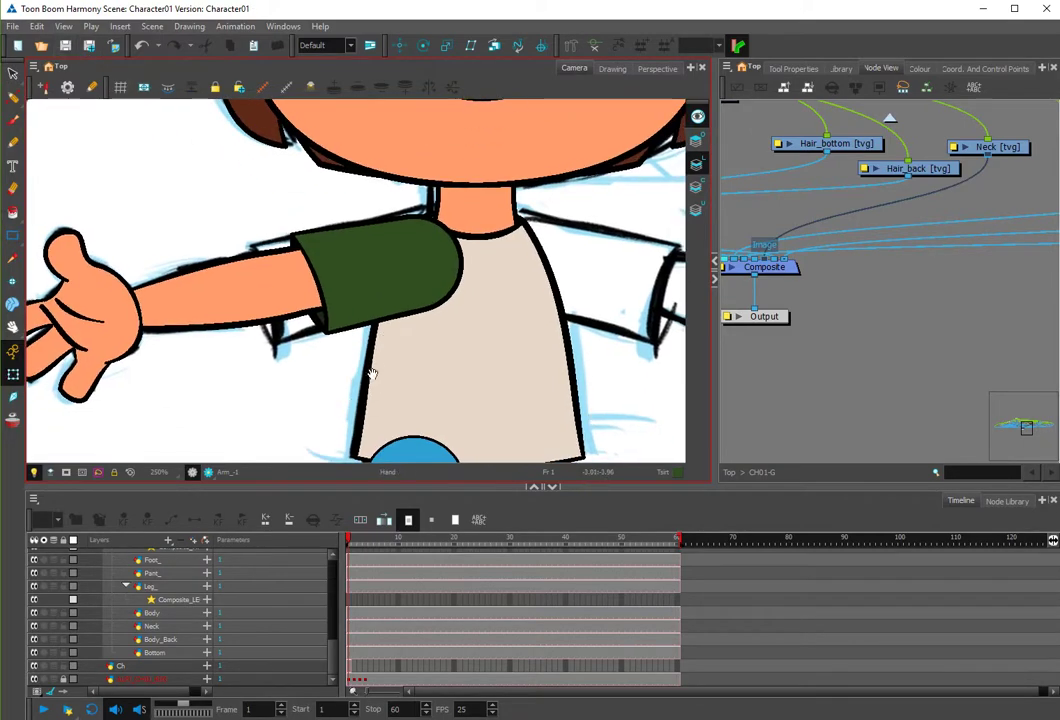
scroll(372, 374, down, 2)
mouse_move(402, 291)
mouse_down()
mouse_move(374, 312)
mouse_move(386, 298)
mouse_move(383, 430)
mouse_move(409, 259)
mouse_move(412, 300)
mouse_up()
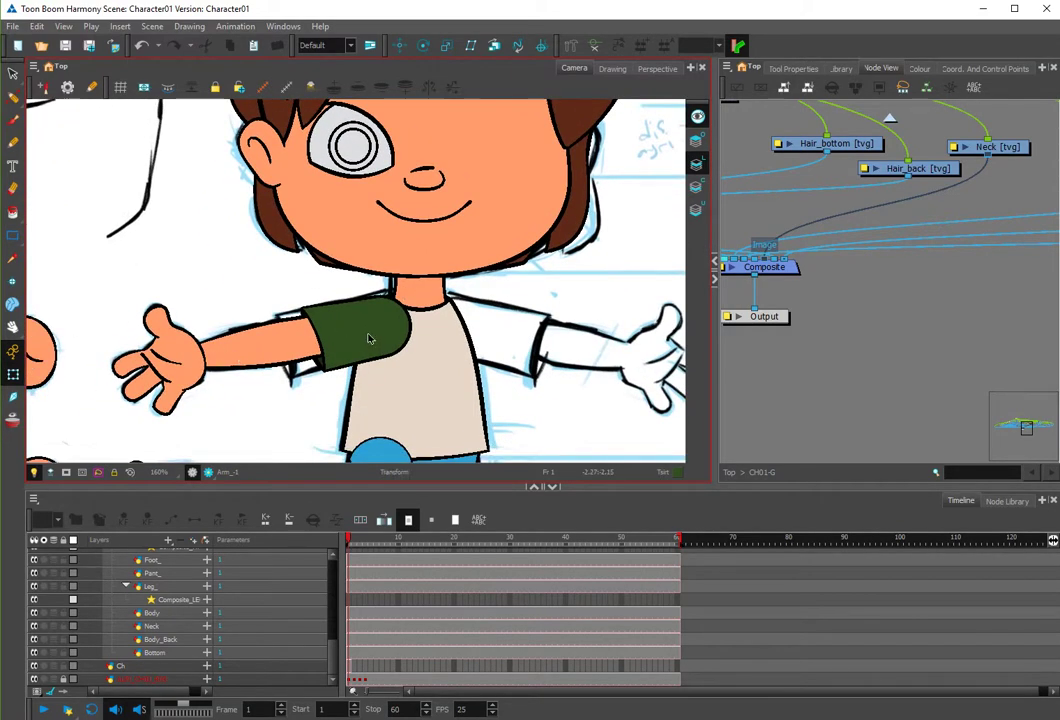
Open the character's Hand_ drawing in the Drawing view and examine the separate hand poses around it.
click(183, 373)
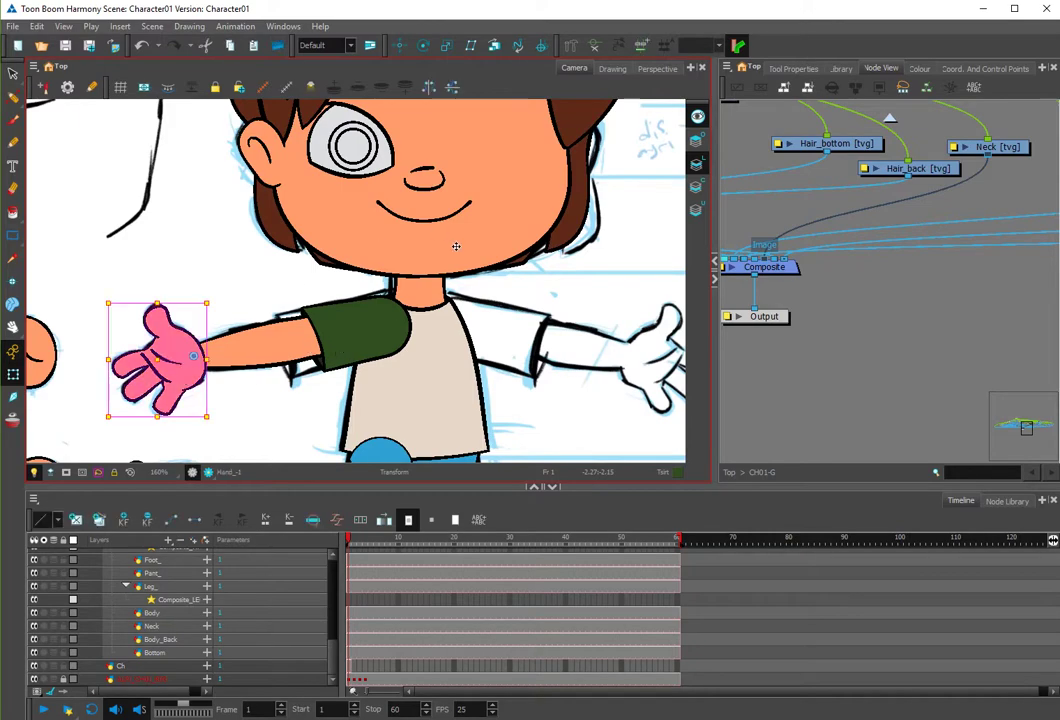
drag(337, 374, 350, 334)
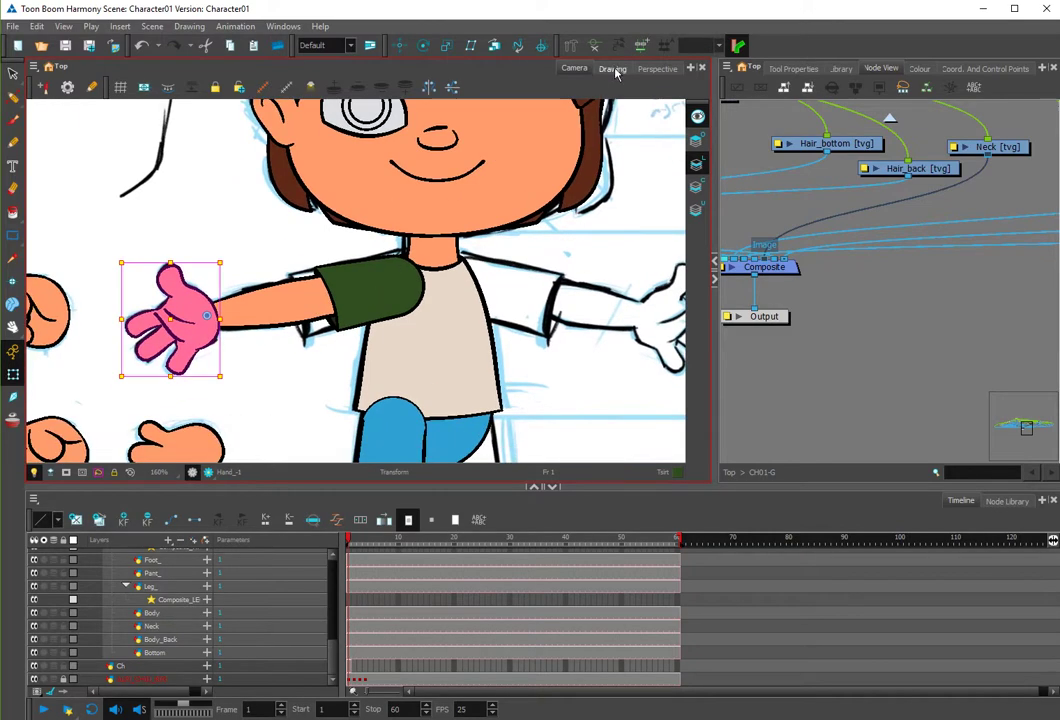
click(614, 71)
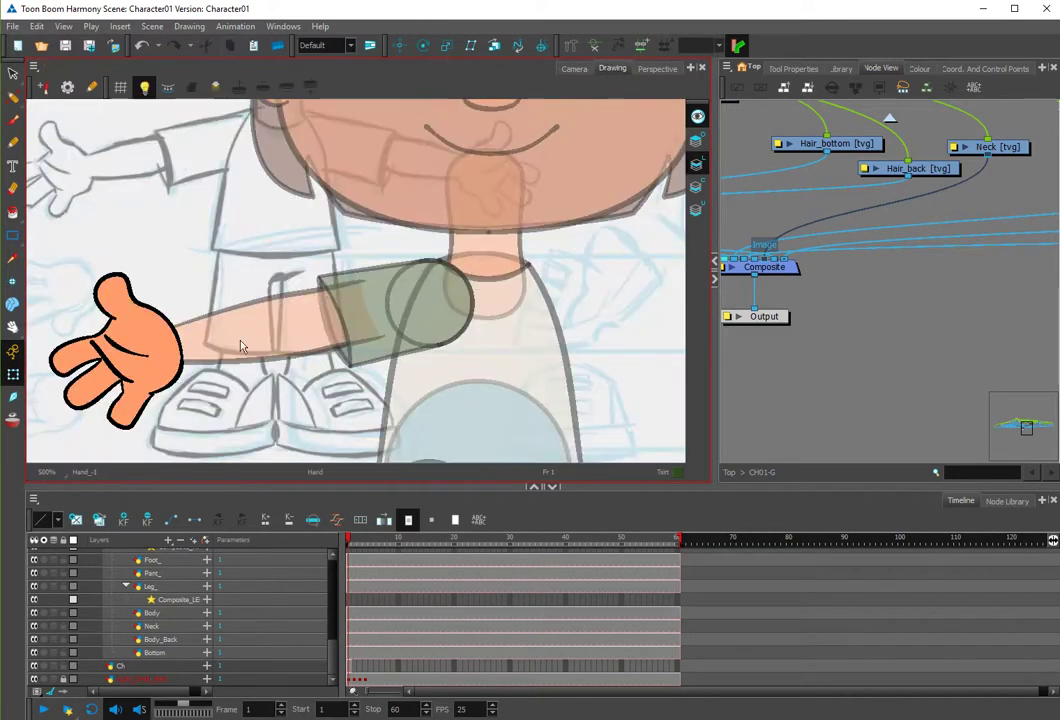
drag(240, 342, 535, 238)
scroll(326, 296, down, 2)
key(alt+s)
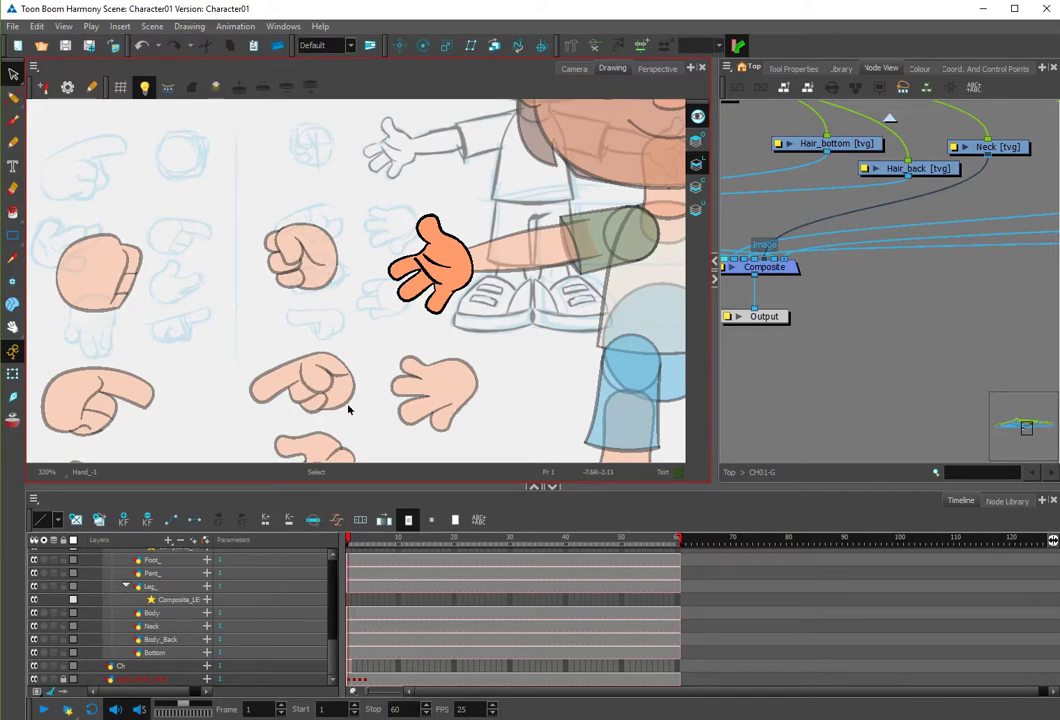
In the Camera view, move the front fist pose from the Ch drawing over the character's open hand and cut it.
click(574, 68)
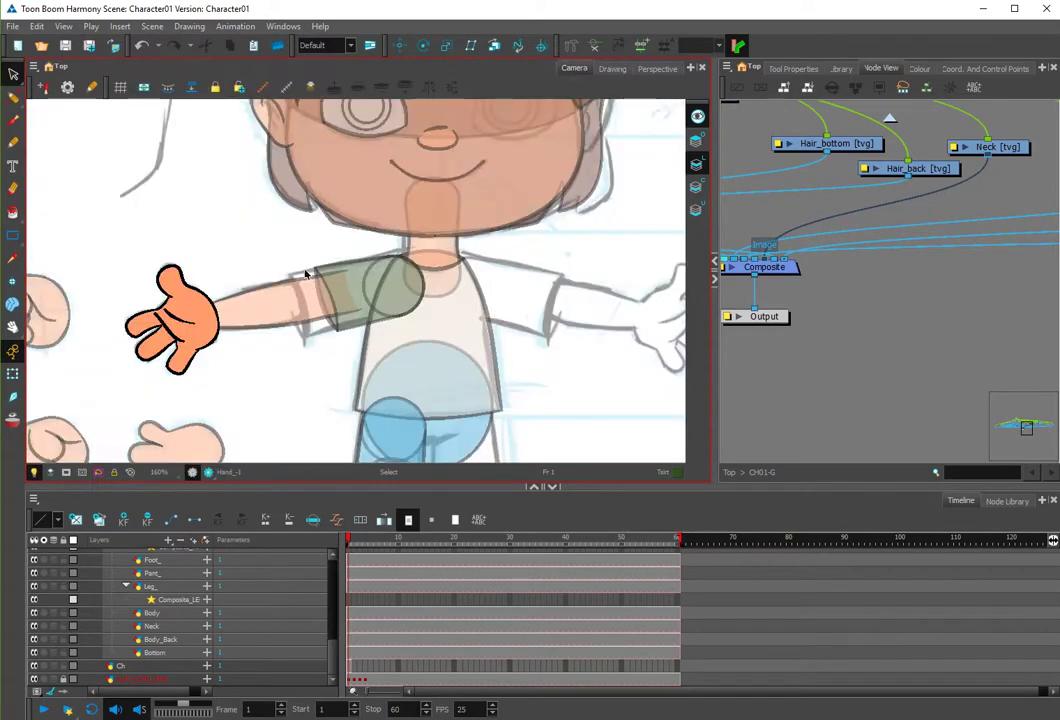
drag(279, 300, 491, 298)
scroll(491, 298, down, 1)
click(315, 296)
drag(343, 249, 262, 350)
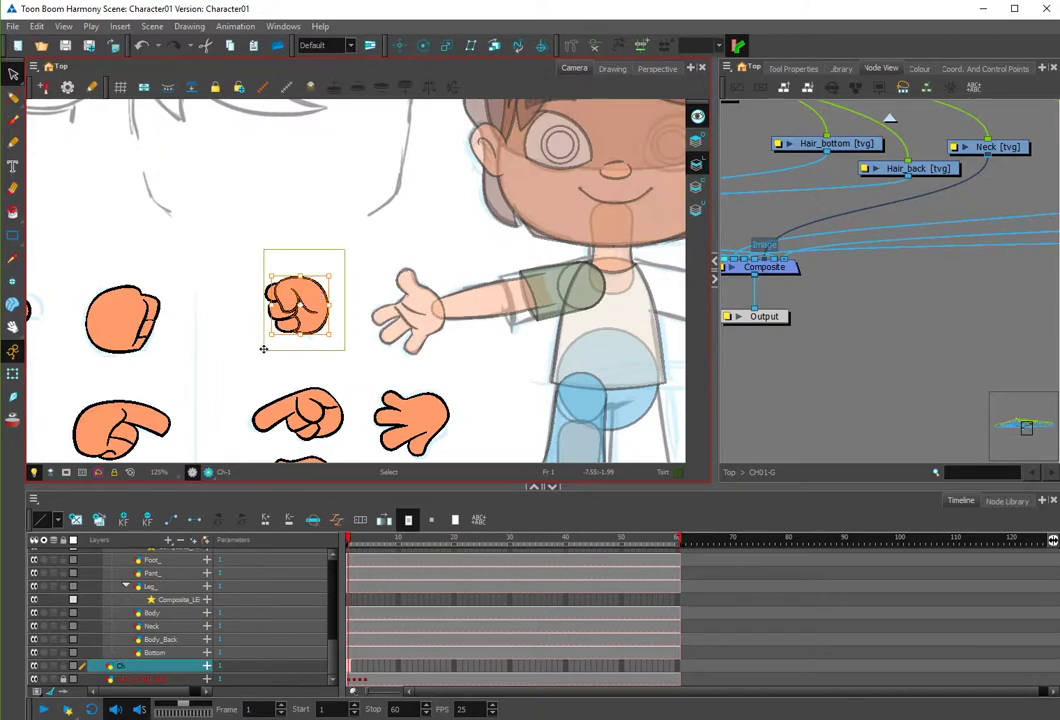
mouse_move(328, 281)
mouse_down()
mouse_move(324, 246)
mouse_move(312, 303)
mouse_up()
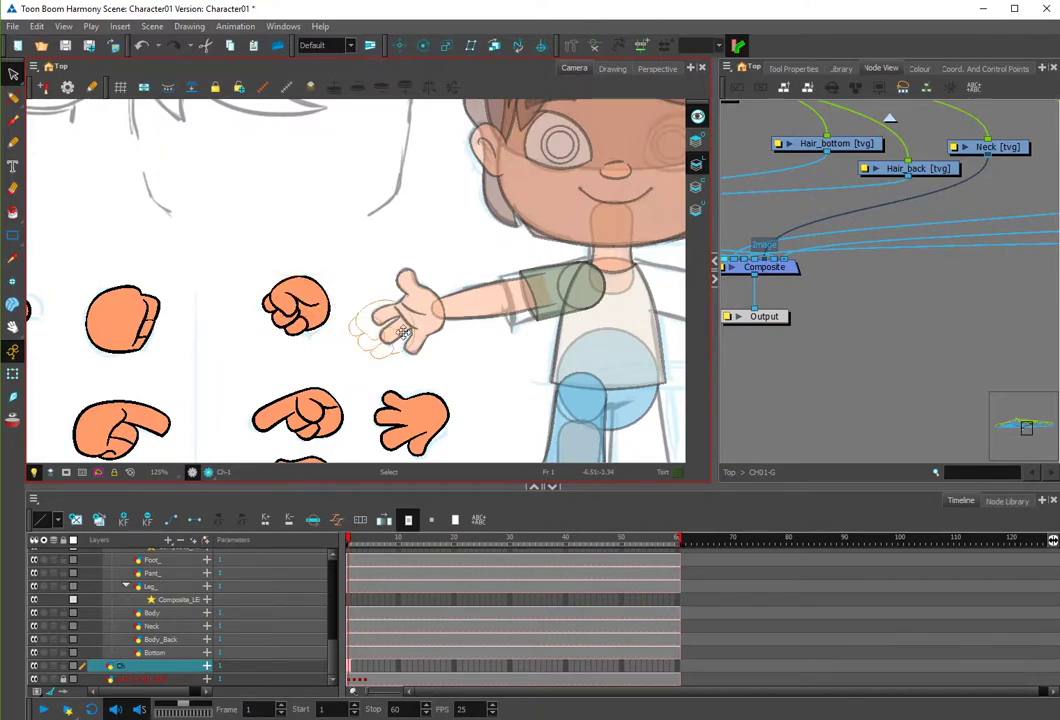
drag(312, 310, 432, 313)
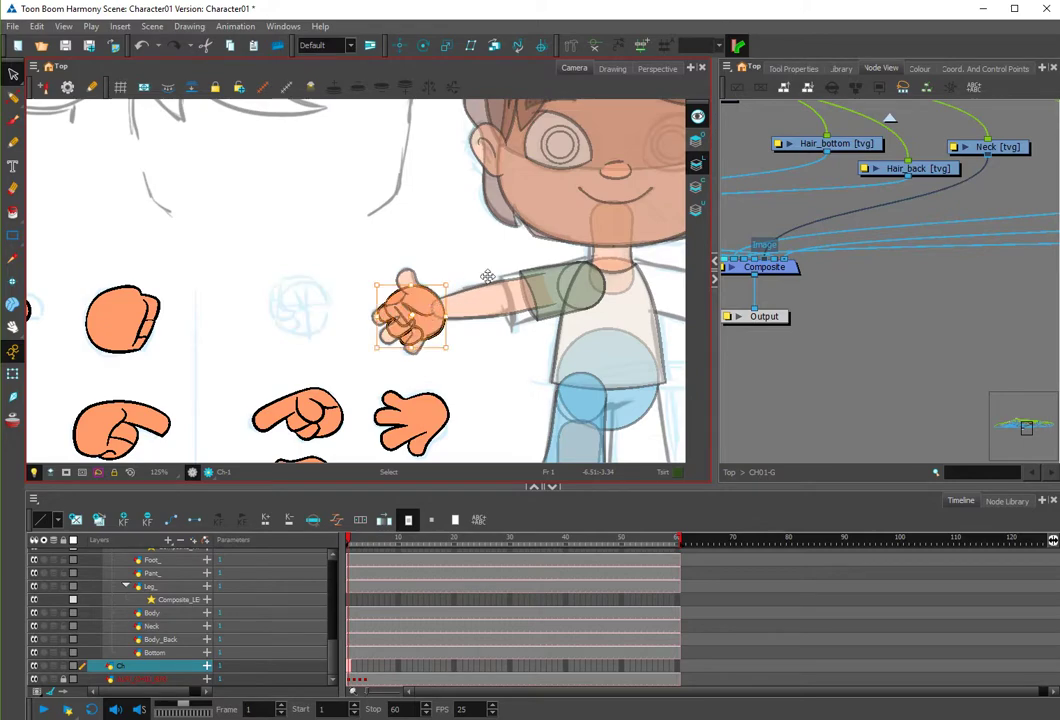
key(Delete)
Locate the character's Hand_ layer in the timeline and go to its frame 2.
click(403, 310)
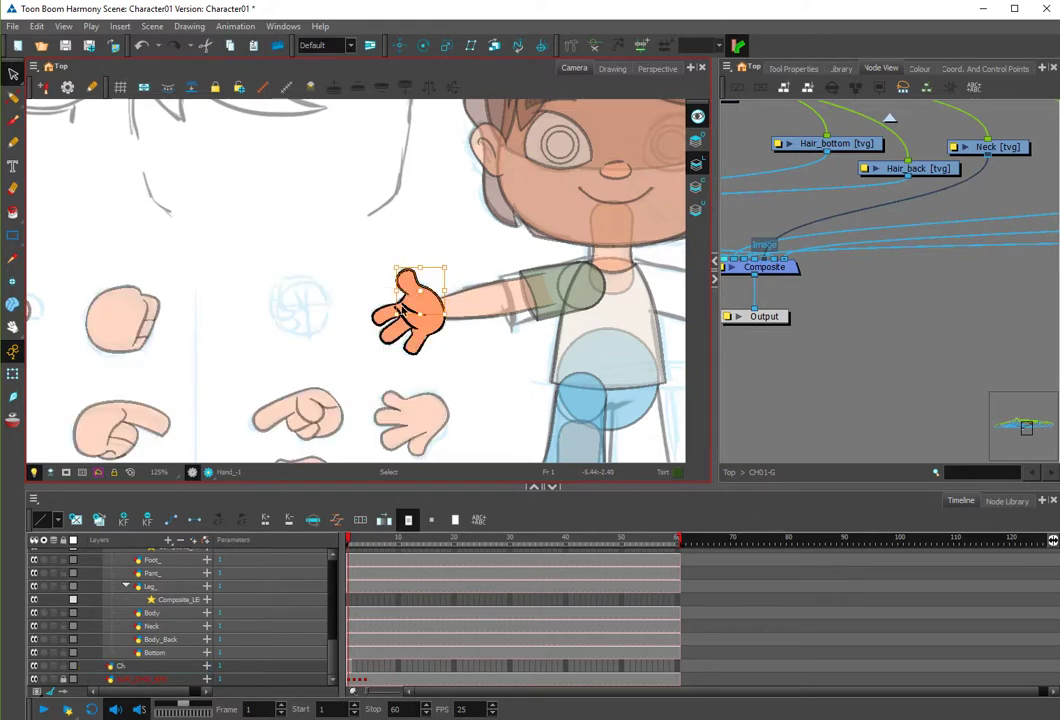
click(313, 521)
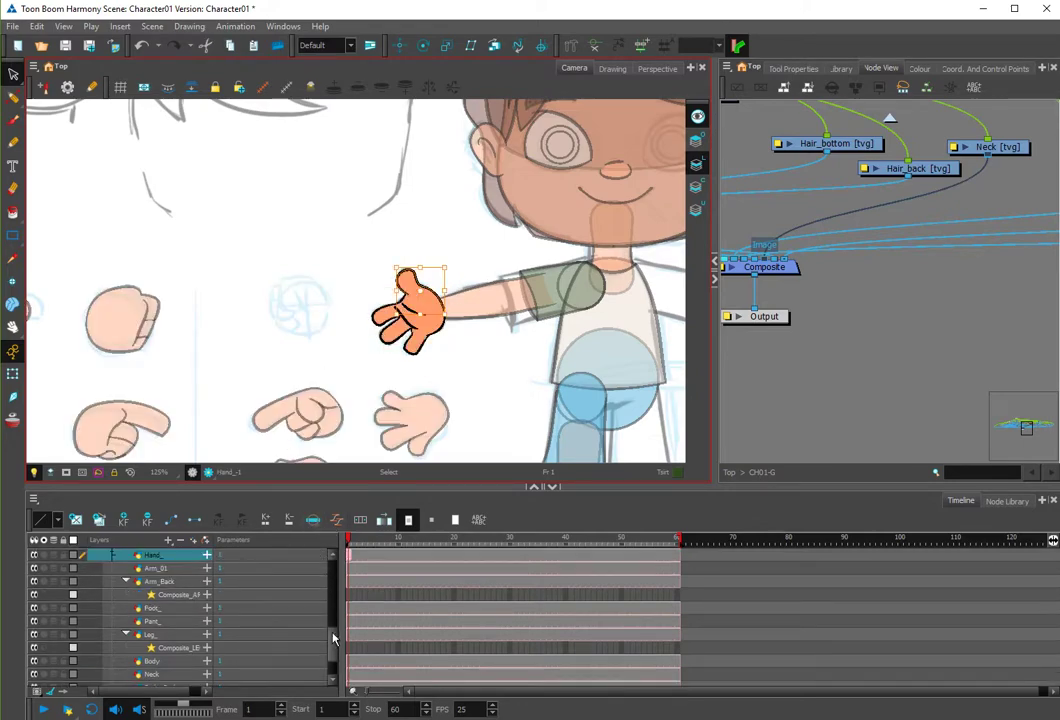
drag(333, 636, 326, 667)
click(314, 426)
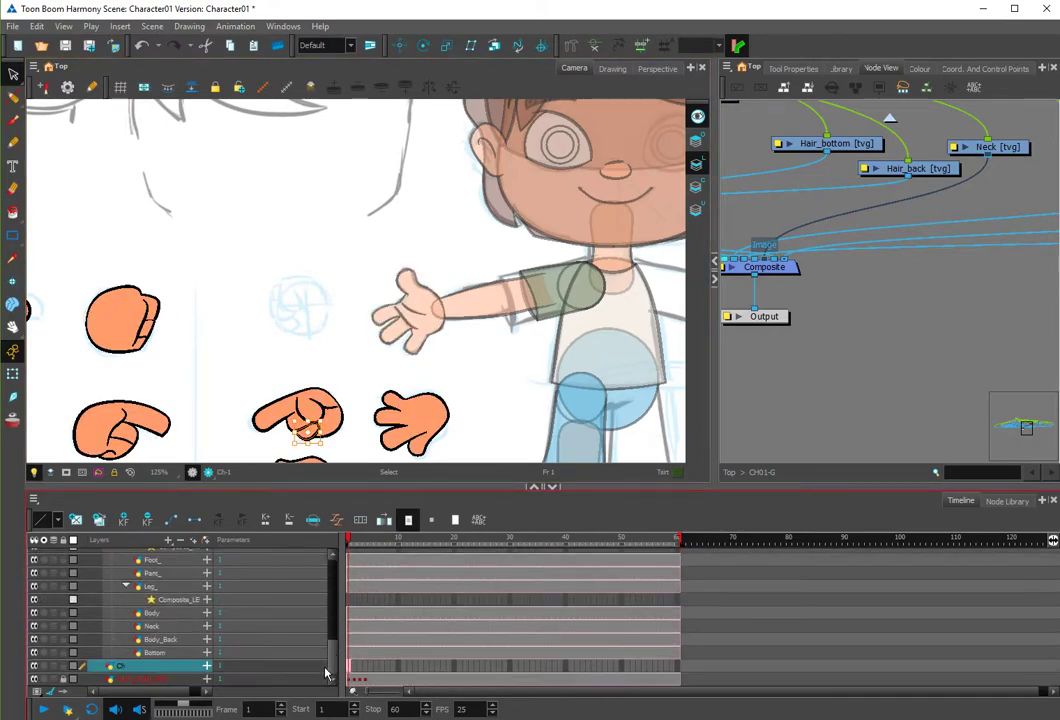
scroll(330, 350, down, 4)
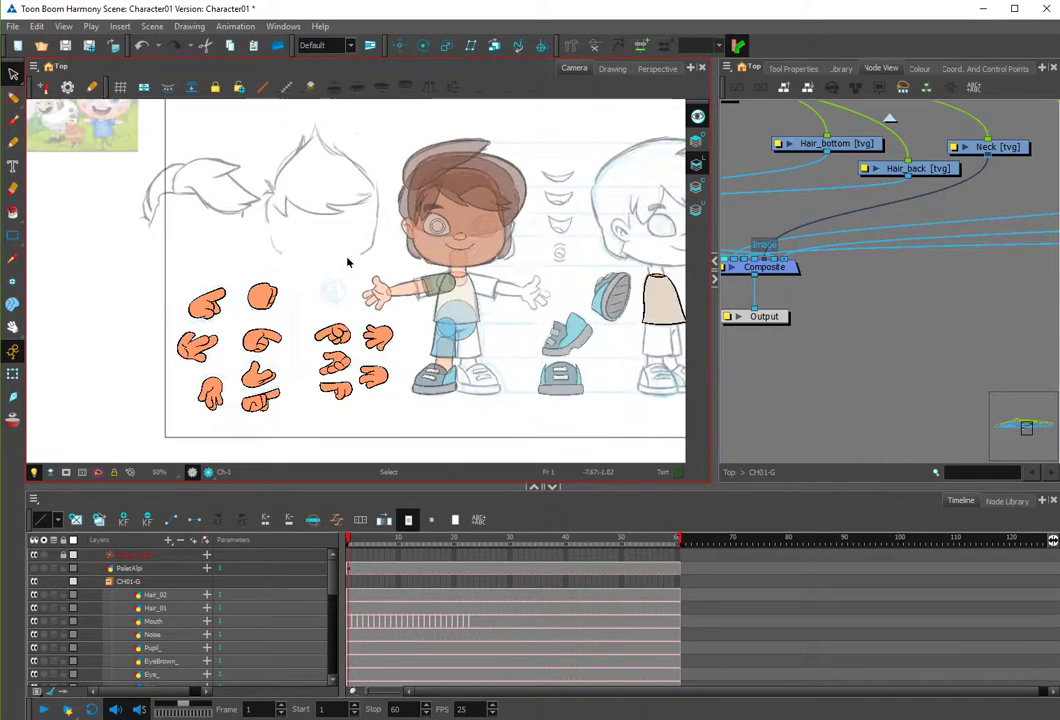
scroll(385, 287, up, 3)
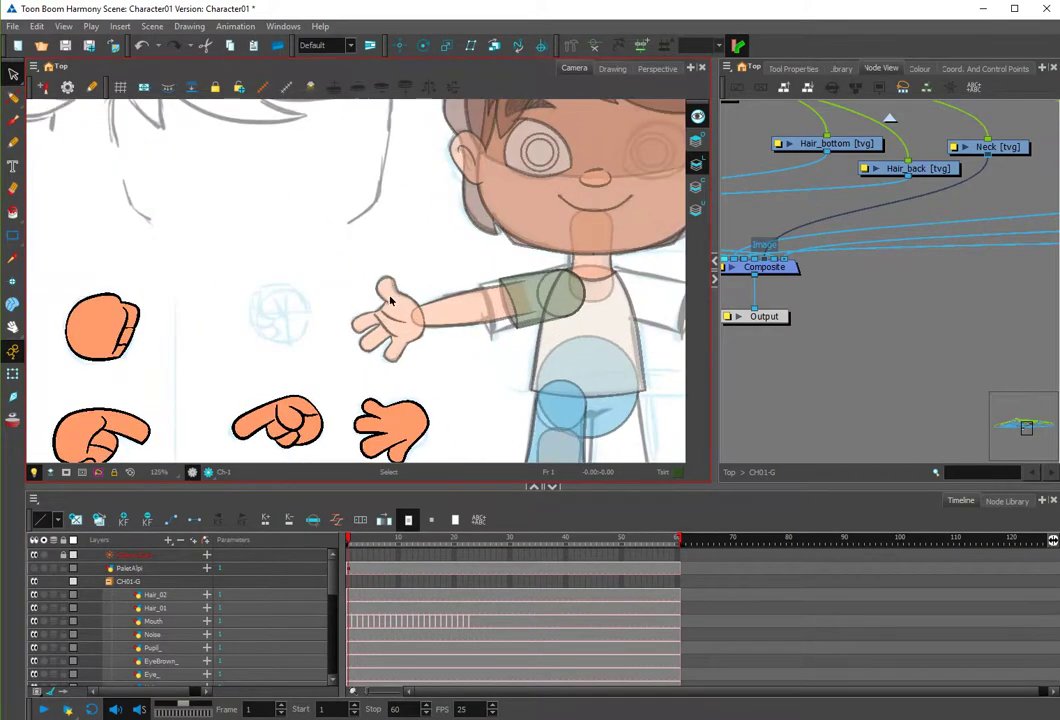
click(396, 284)
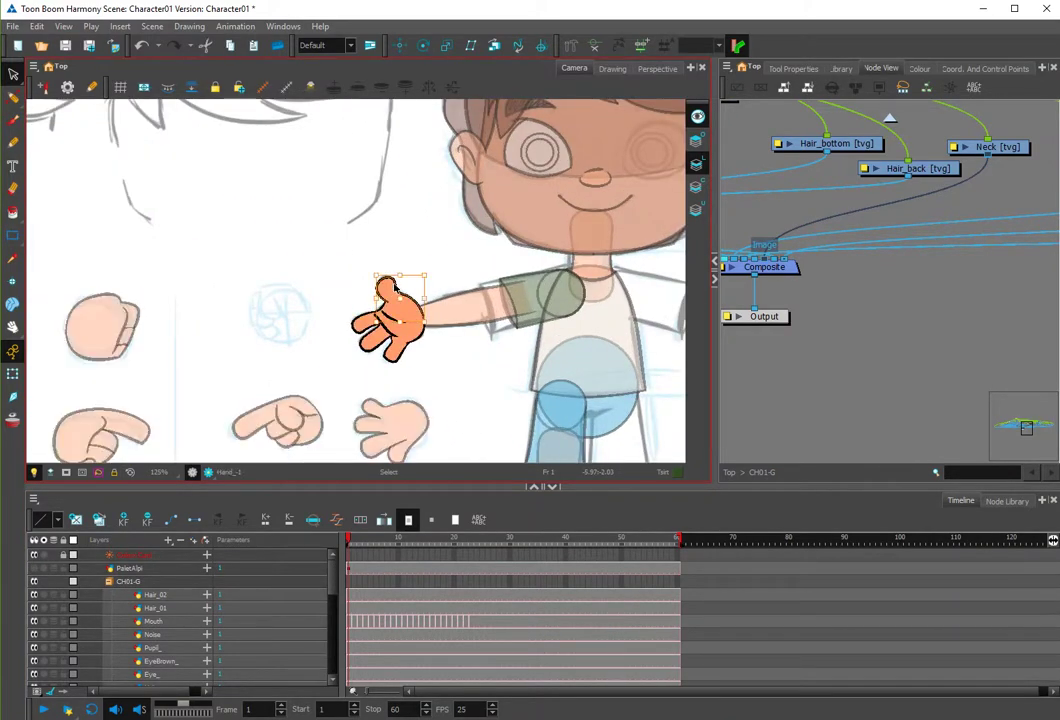
click(315, 521)
click(353, 553)
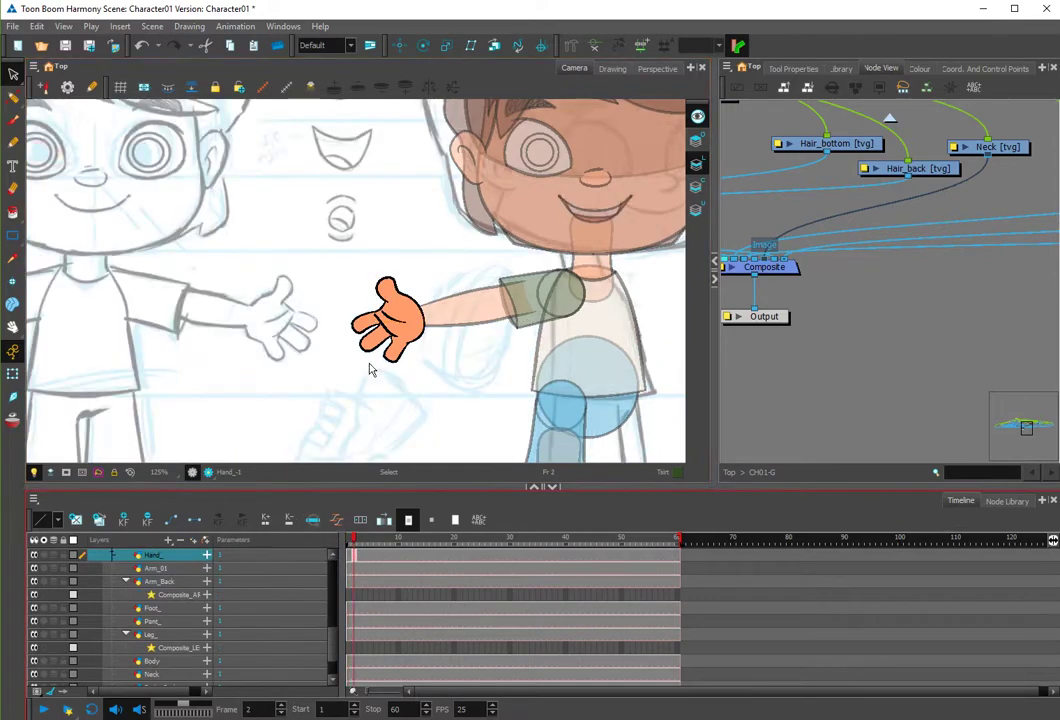
Try to replace the open hand's line and colour art with the fist directly on frame 2 of Hand_.
drag(345, 270, 438, 393)
key(])
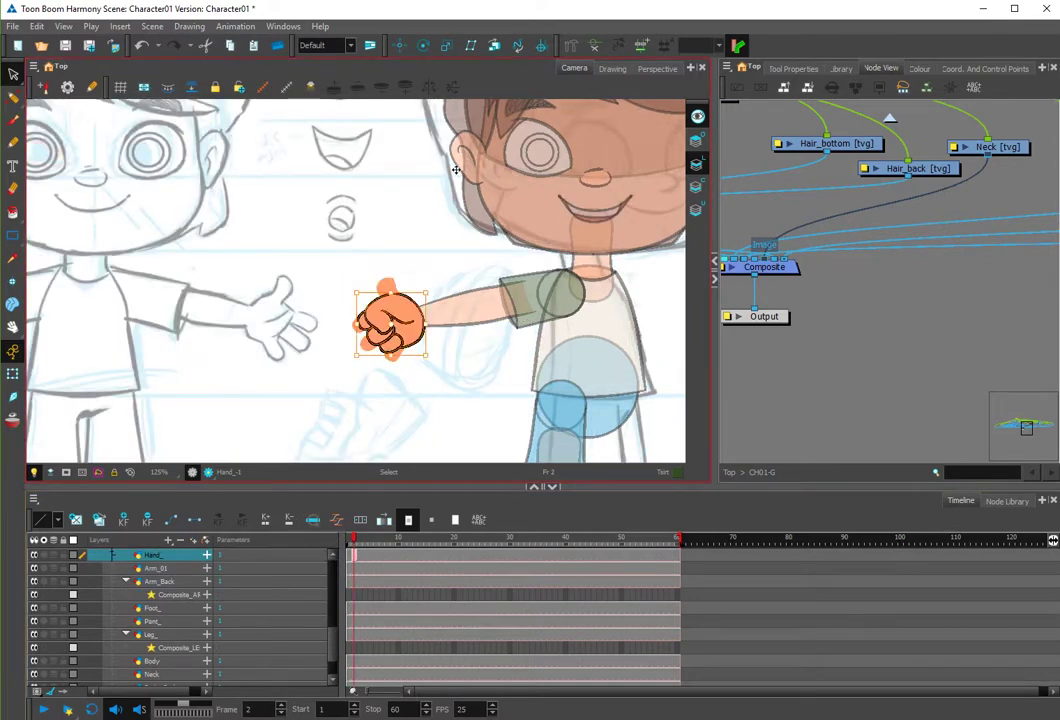
key(Delete)
click(697, 187)
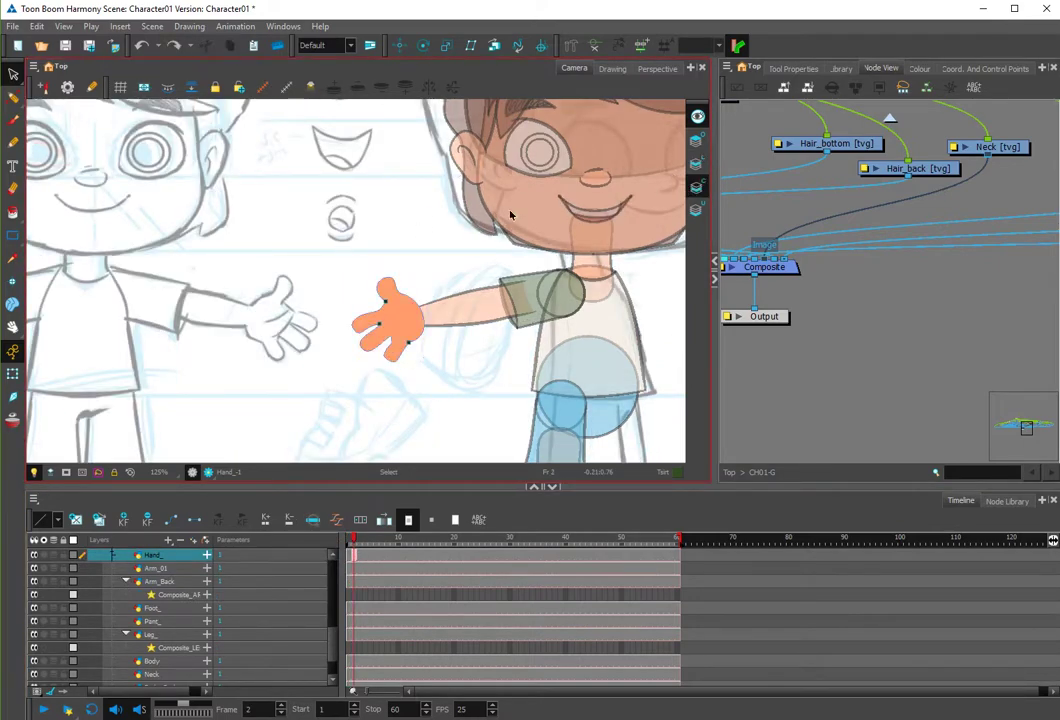
key(ctrl+z)
key(ctrl+z)
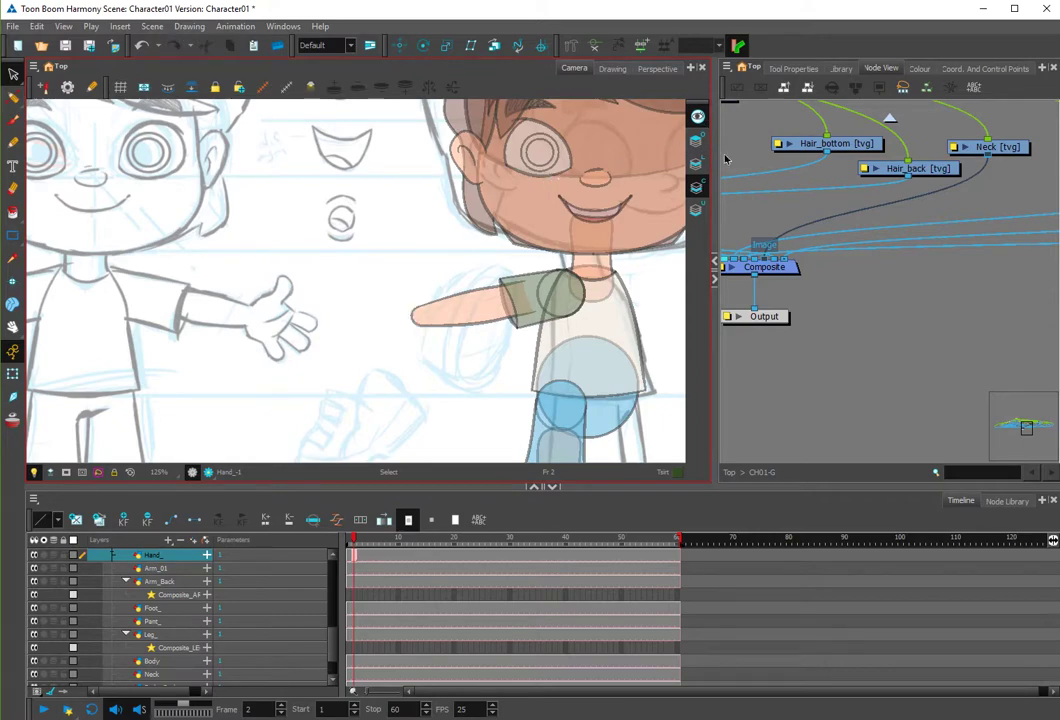
key(ctrl+shift+z)
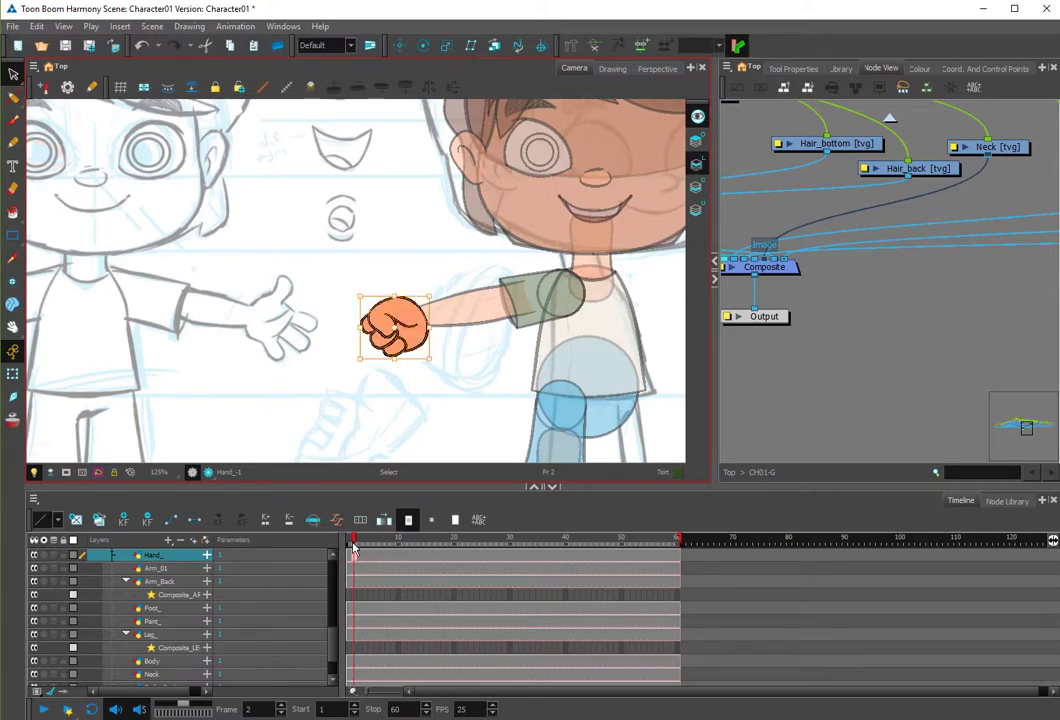
Check the Hand_ drawing on frame 1 and undo the fist replacement.
click(347, 540)
drag(319, 400, 356, 352)
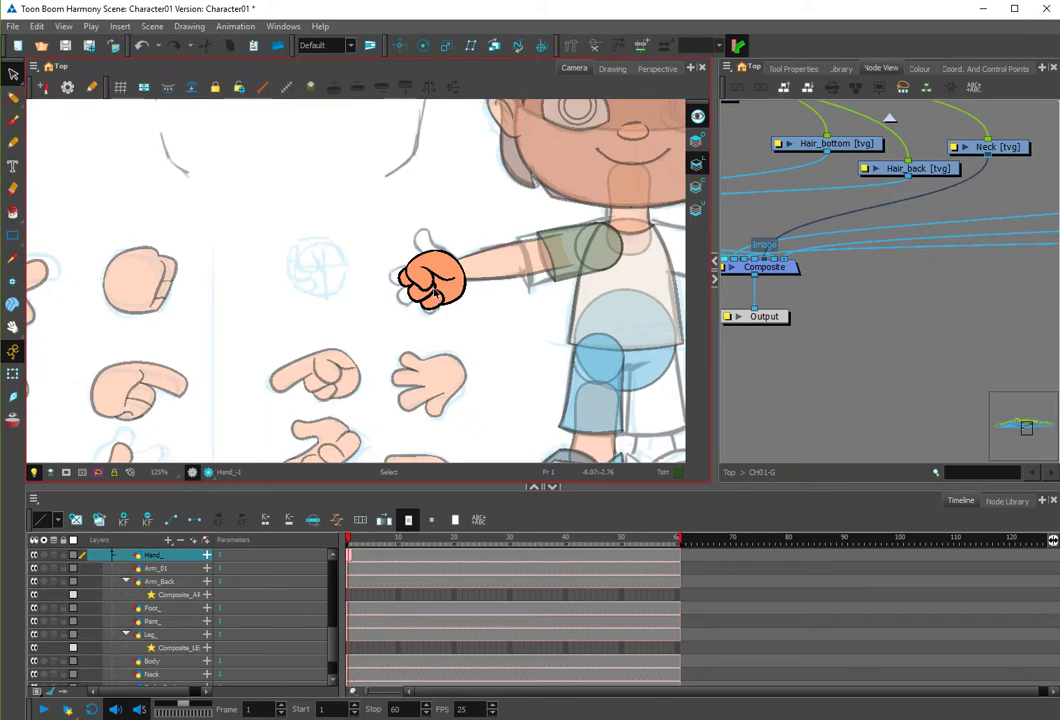
key(ctrl+z)
key(ctrl+z)
key(ctrl+z)
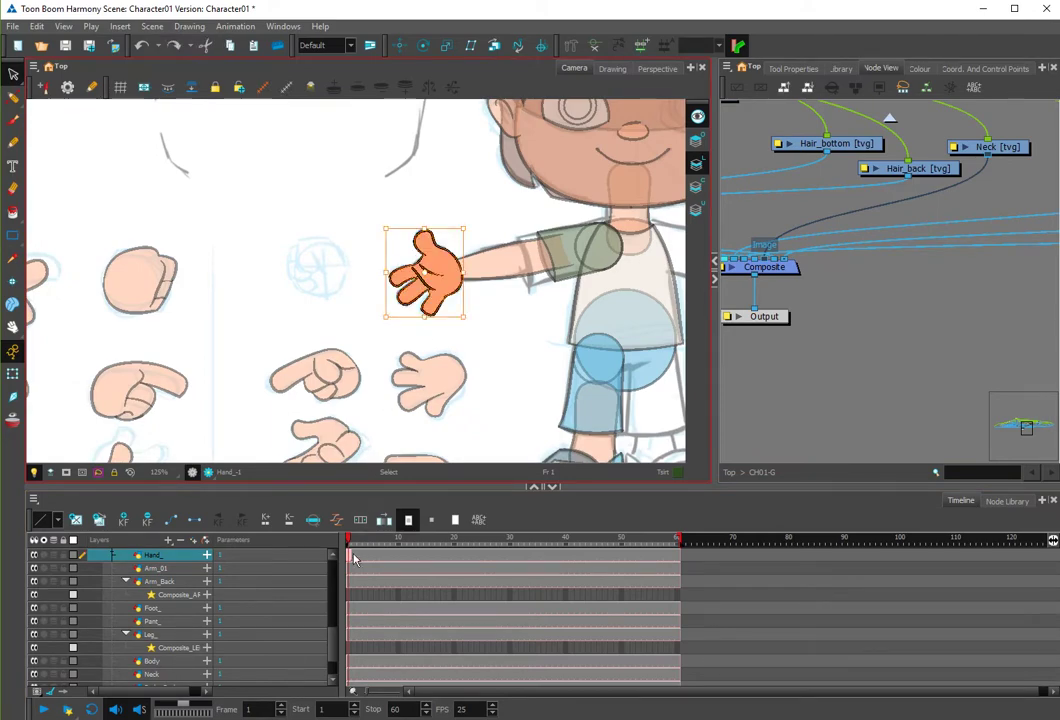
Use a duplicate Hand_ drawing on frame 2, replace its open hand with the fist, and compare it with frame 1.
key(.)
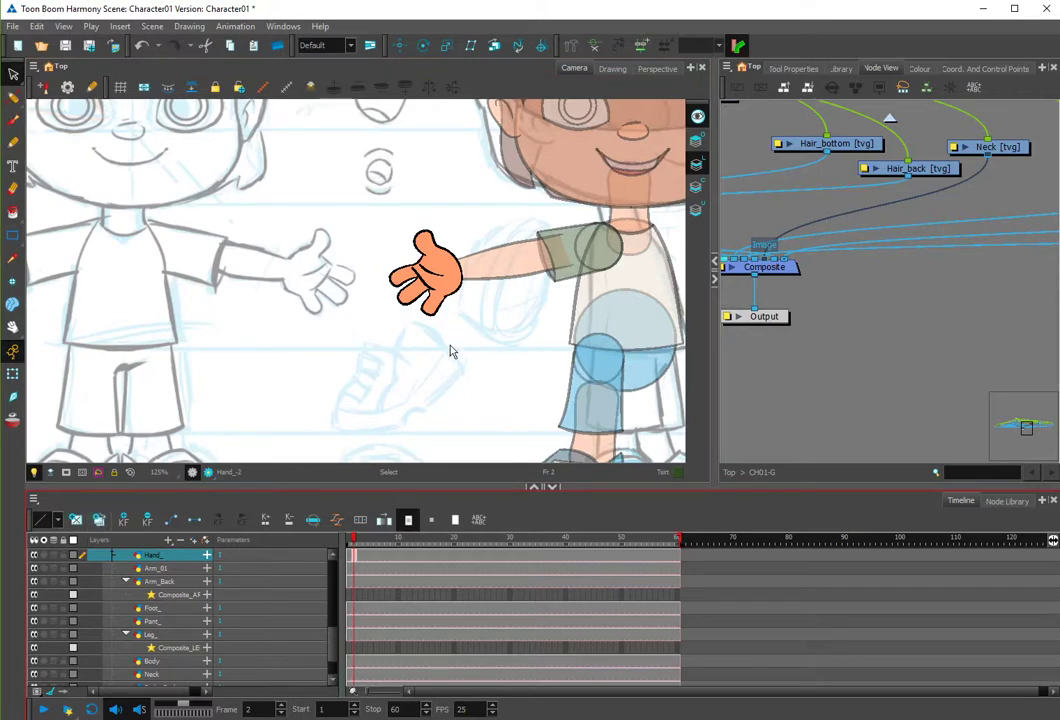
click(457, 304)
key(ctrl+a)
key(Delete)
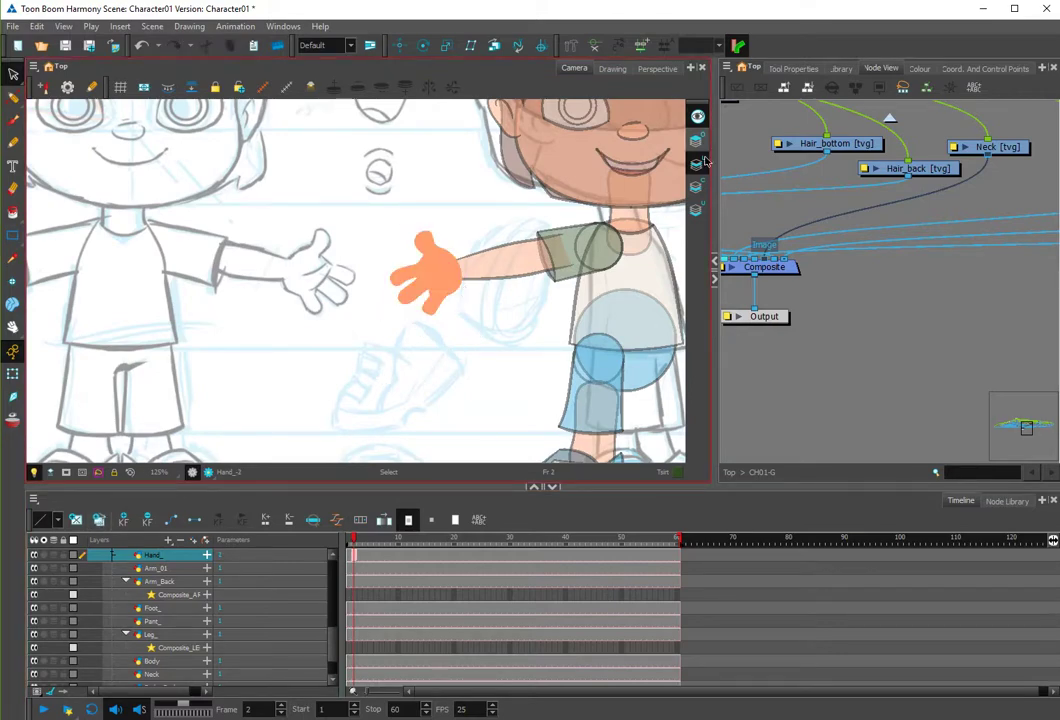
key(Delete)
key(ctrl+v)
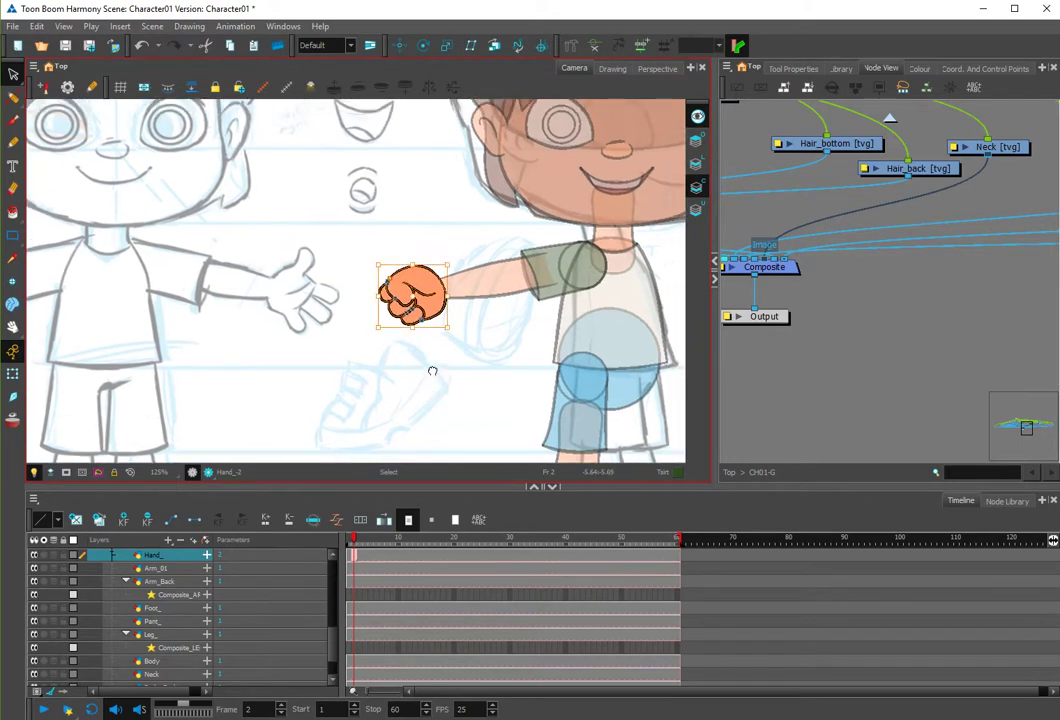
click(350, 543)
click(354, 544)
click(349, 544)
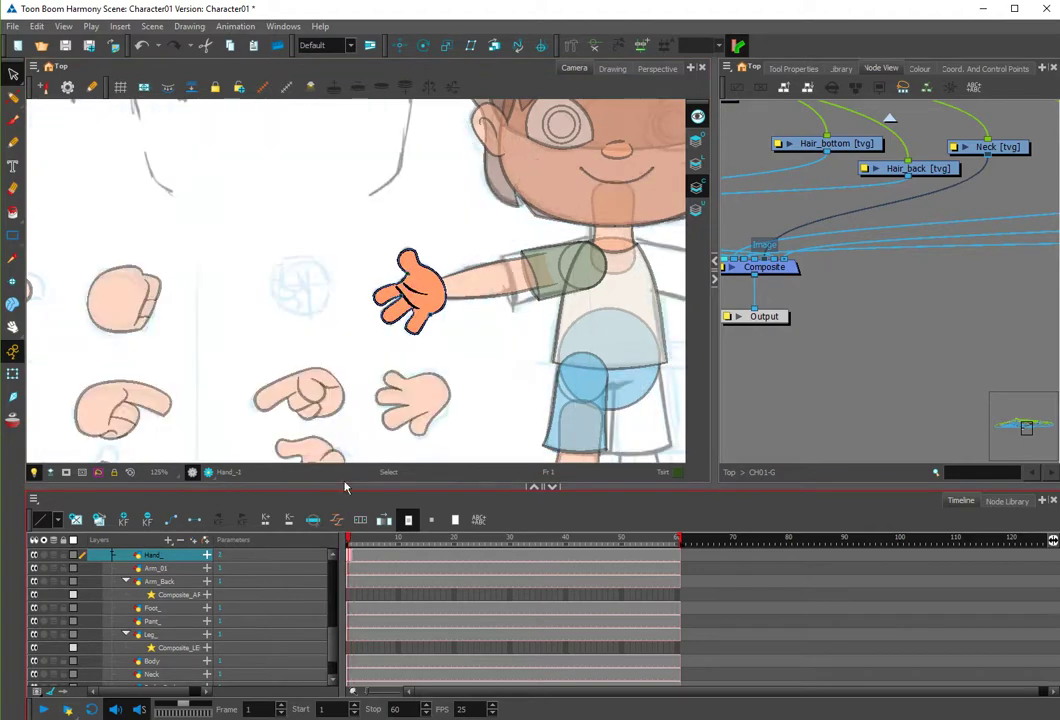
Select the whole pointing hand pose in the Ch drawing on frame 1 and cut it.
drag(340, 350, 379, 308)
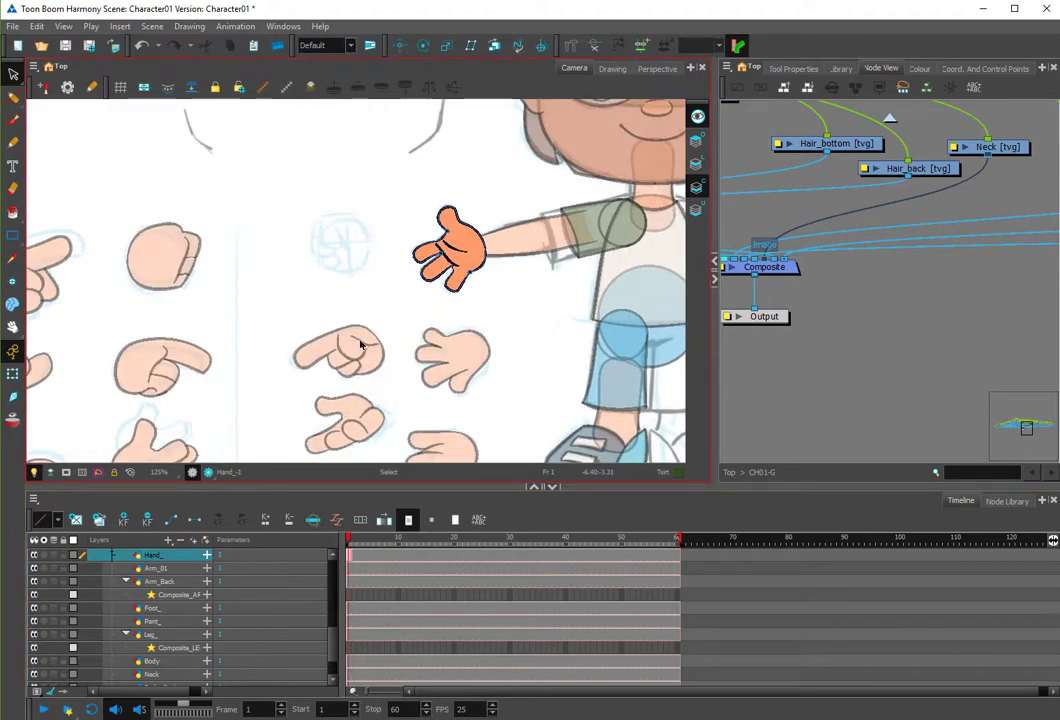
click(360, 341)
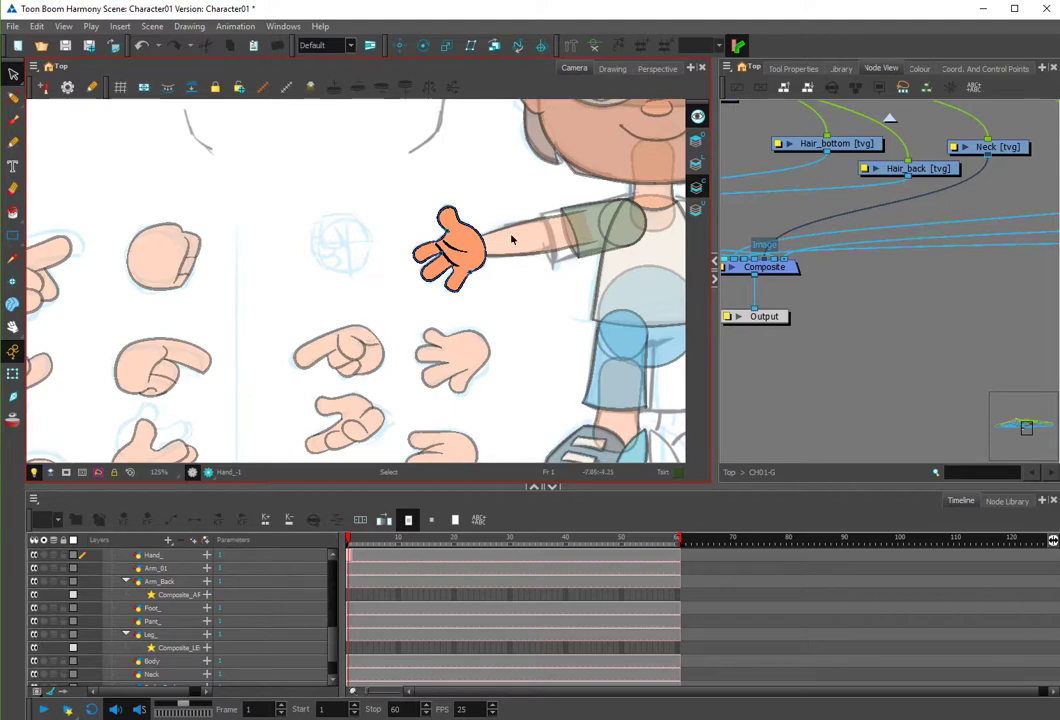
click(697, 164)
click(340, 338)
drag(278, 296, 384, 379)
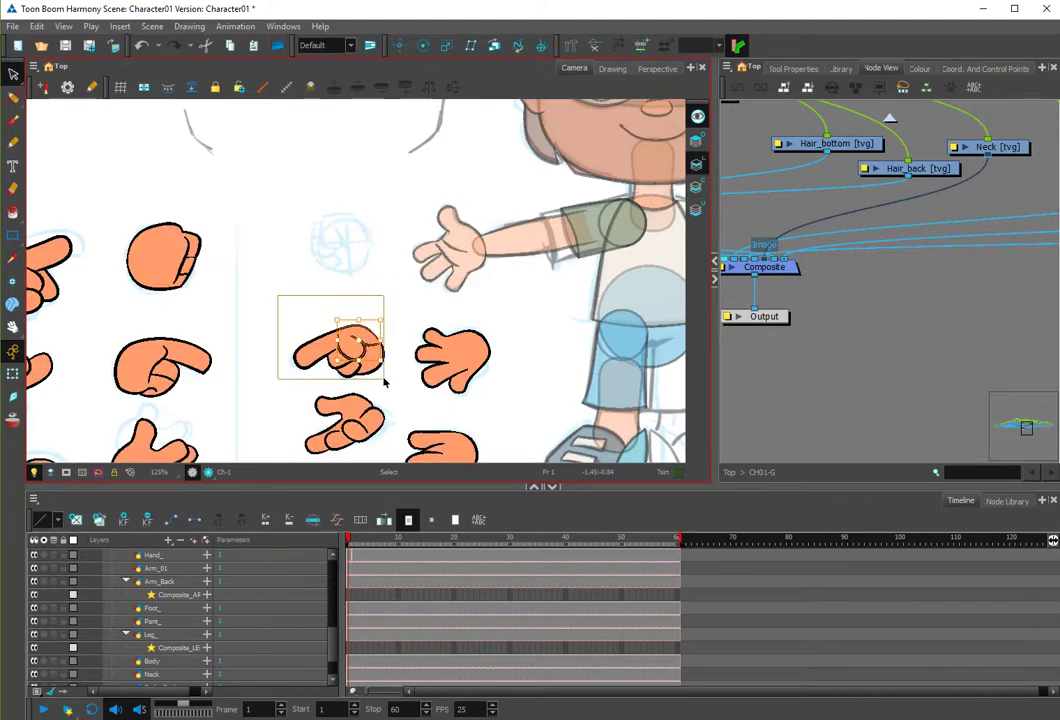
key(ctrl+x)
Duplicate the Hand_ drawing on frame 3 and replace its fist with the pointing hand, aligned to the end of the arm.
click(352, 545)
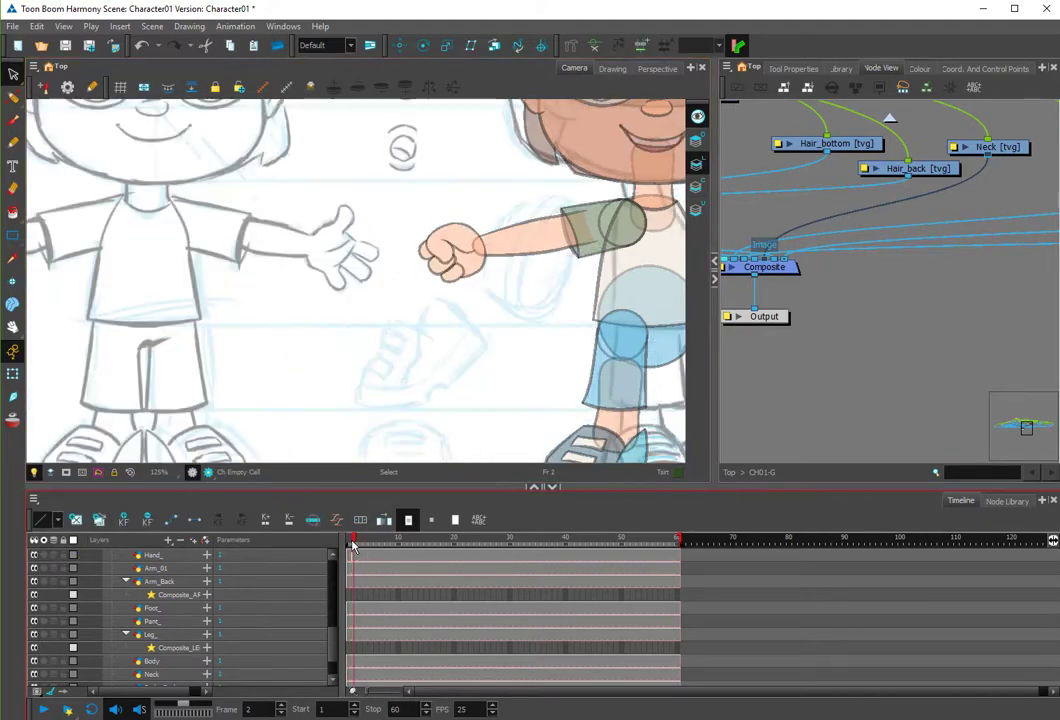
click(359, 543)
click(359, 556)
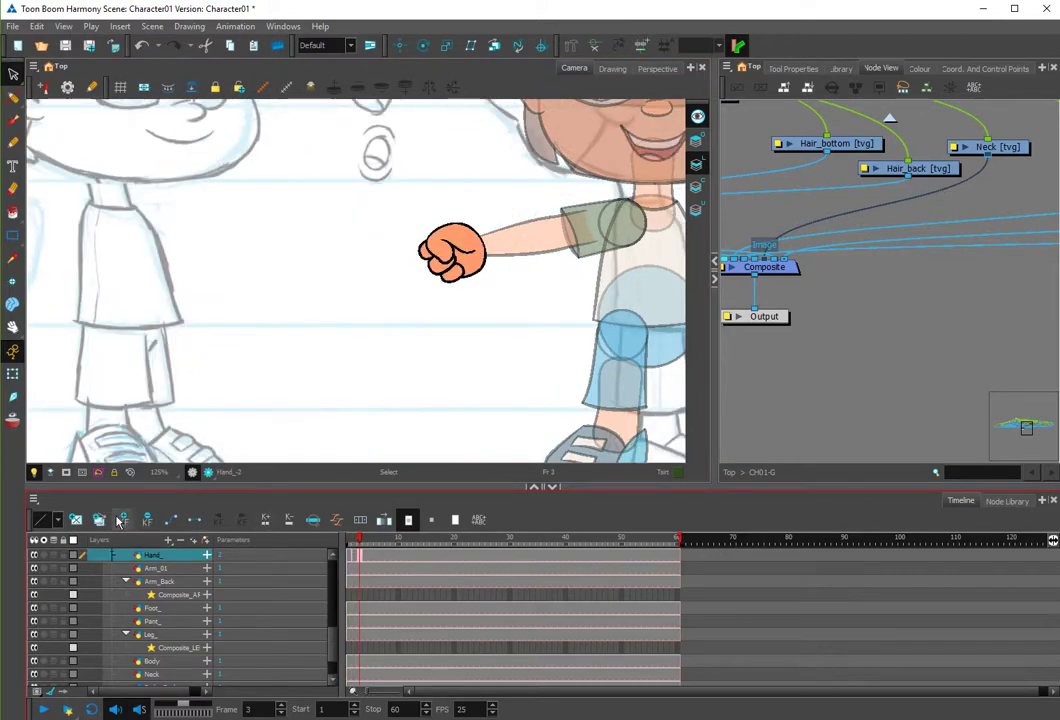
click(99, 520)
click(400, 310)
key(ctrl+v)
drag(358, 353, 465, 272)
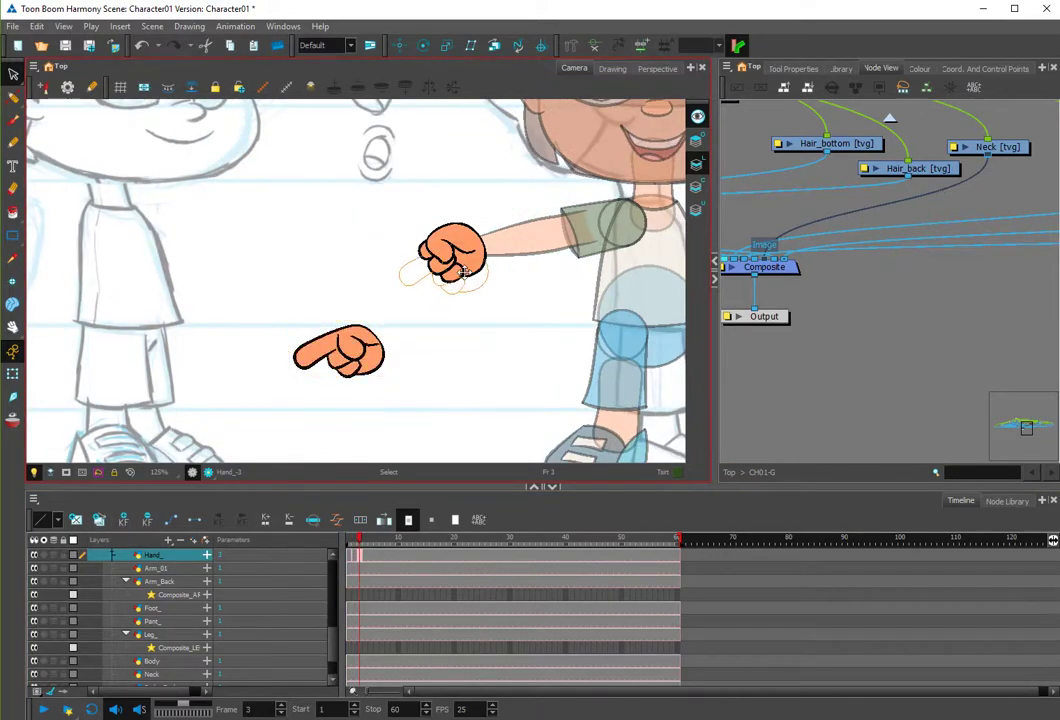
drag(363, 355, 465, 255)
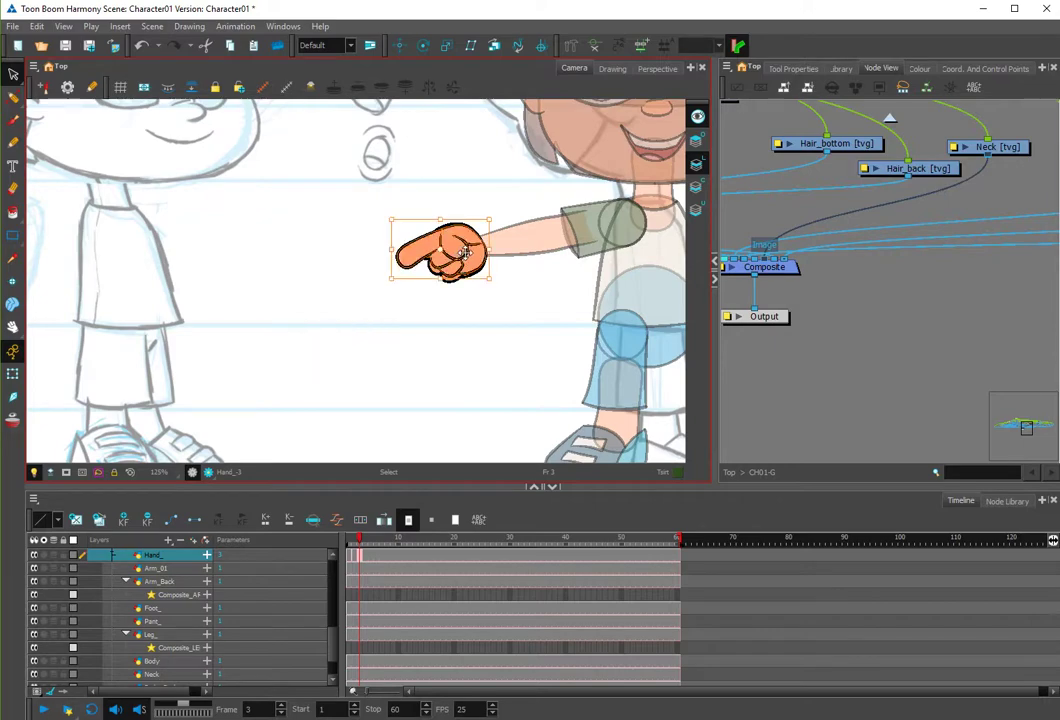
key(ctrl+x)
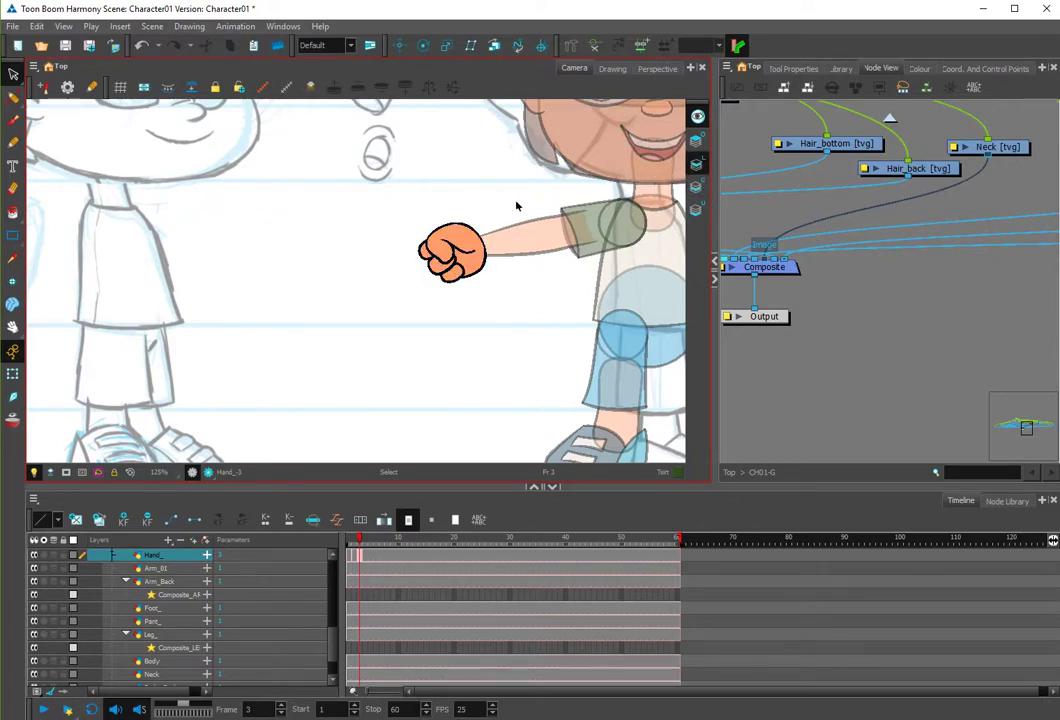
key(ctrl+z)
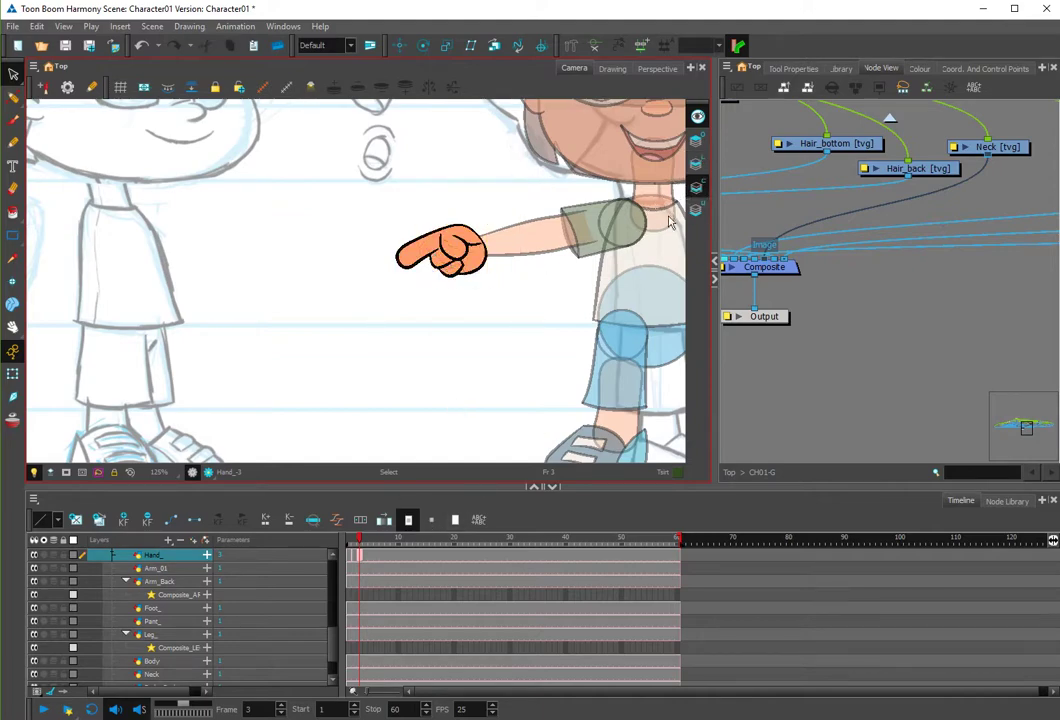
Try deleting the fist from the Hand_ drawing on frame 2, undo the deletion and check frame 3.
key(comma)
drag(409, 313, 512, 209)
key(Delete)
click(696, 163)
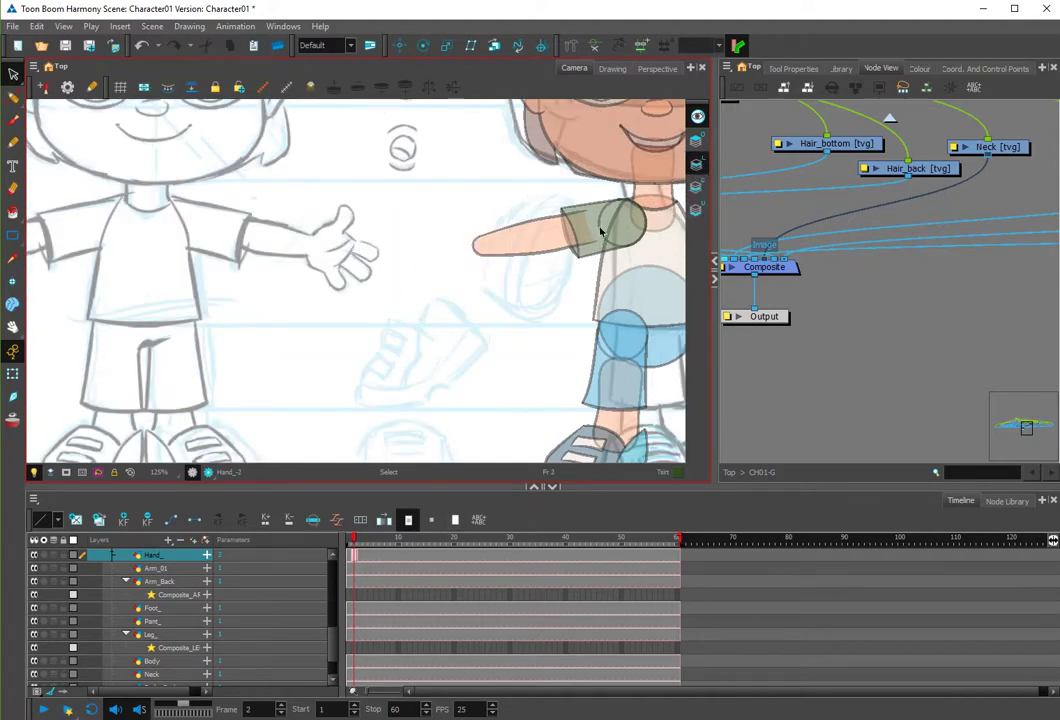
key(ctrl+z)
click(361, 543)
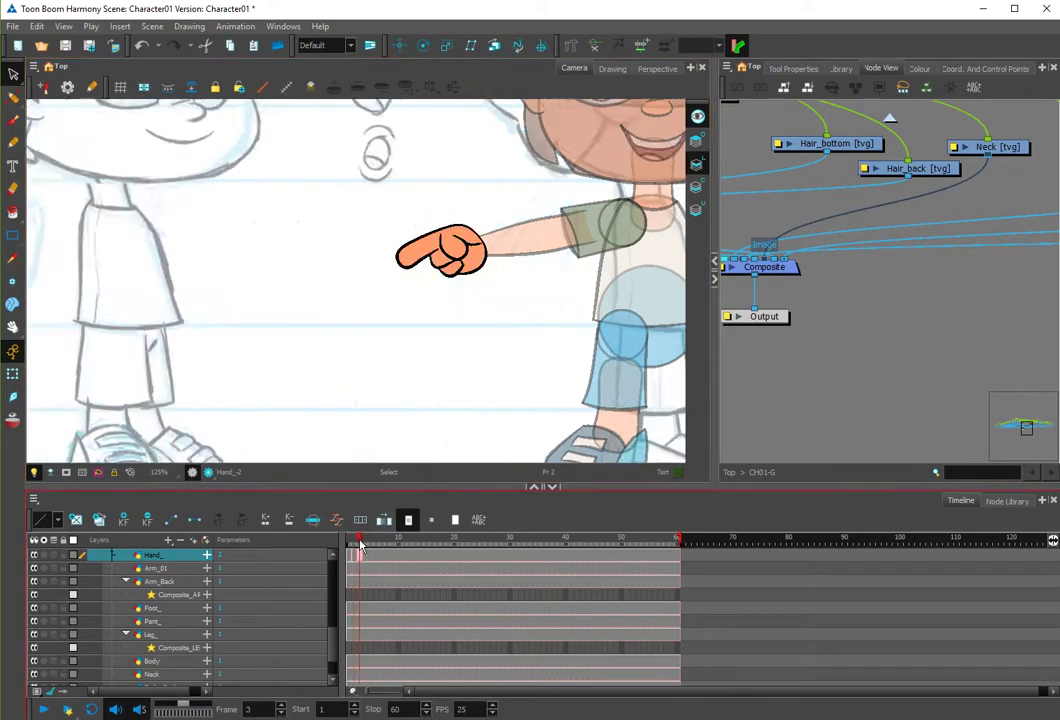
On frame 1, move the open back-of-hand pose from the Ch drawing over the character's hand and cut it.
drag(361, 543, 349, 546)
drag(341, 326, 381, 315)
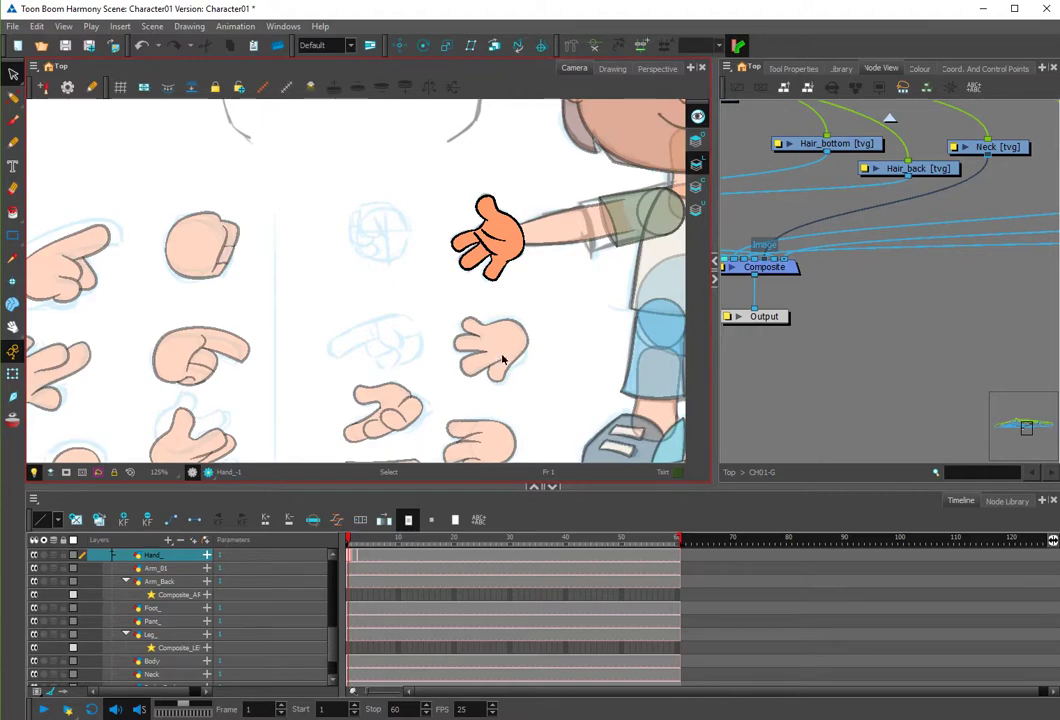
click(500, 355)
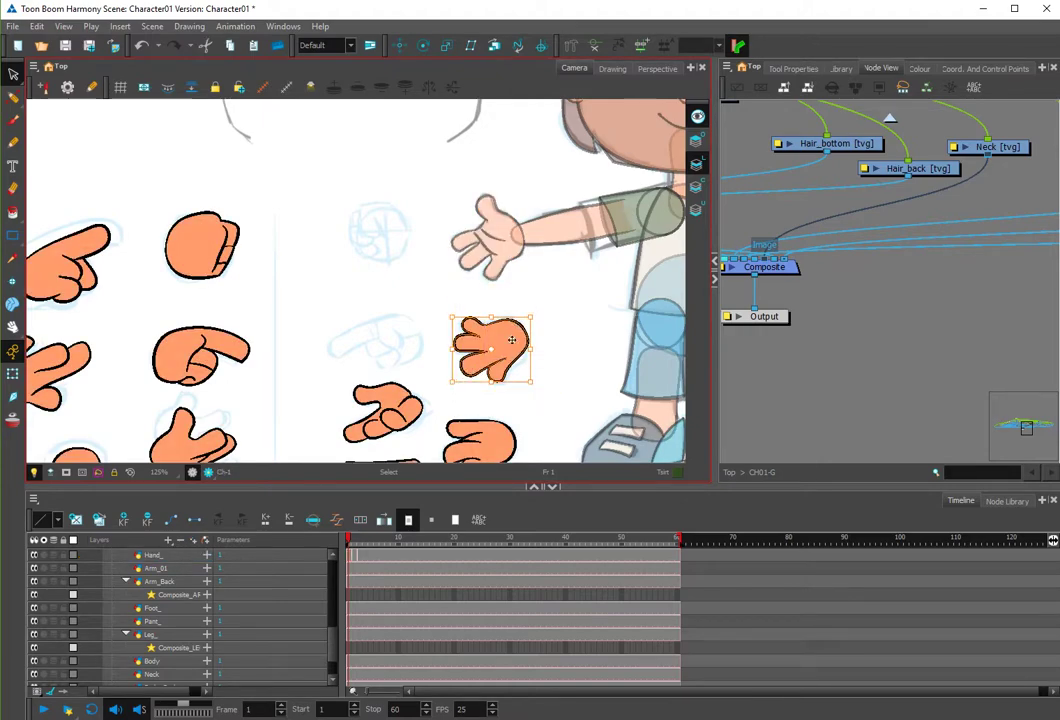
drag(512, 340, 508, 238)
key(ctrl+x)
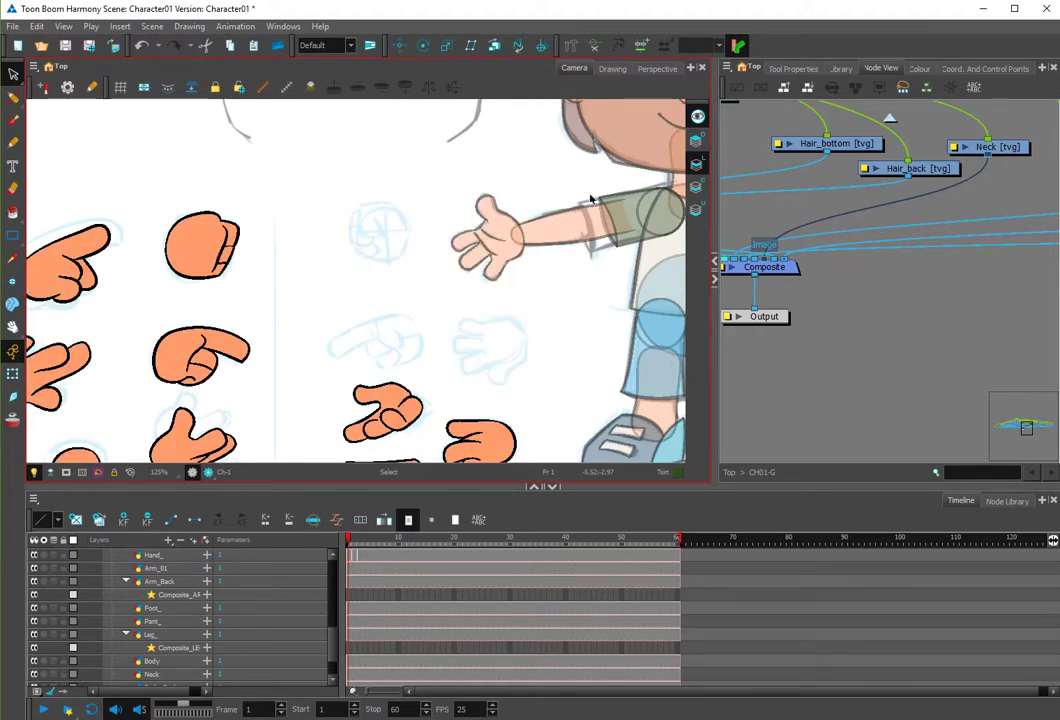
Duplicate the Hand_ drawing on frame 4 and replace its pointing hand with the cut open back-of-hand pose.
click(363, 555)
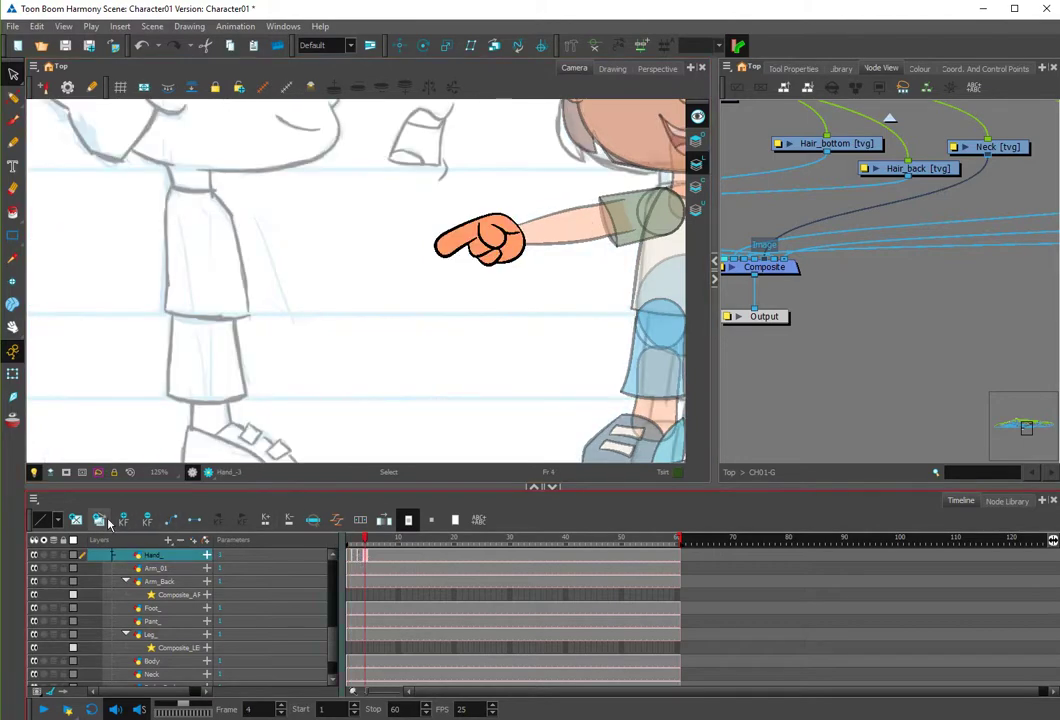
click(100, 521)
key(ctrl+a)
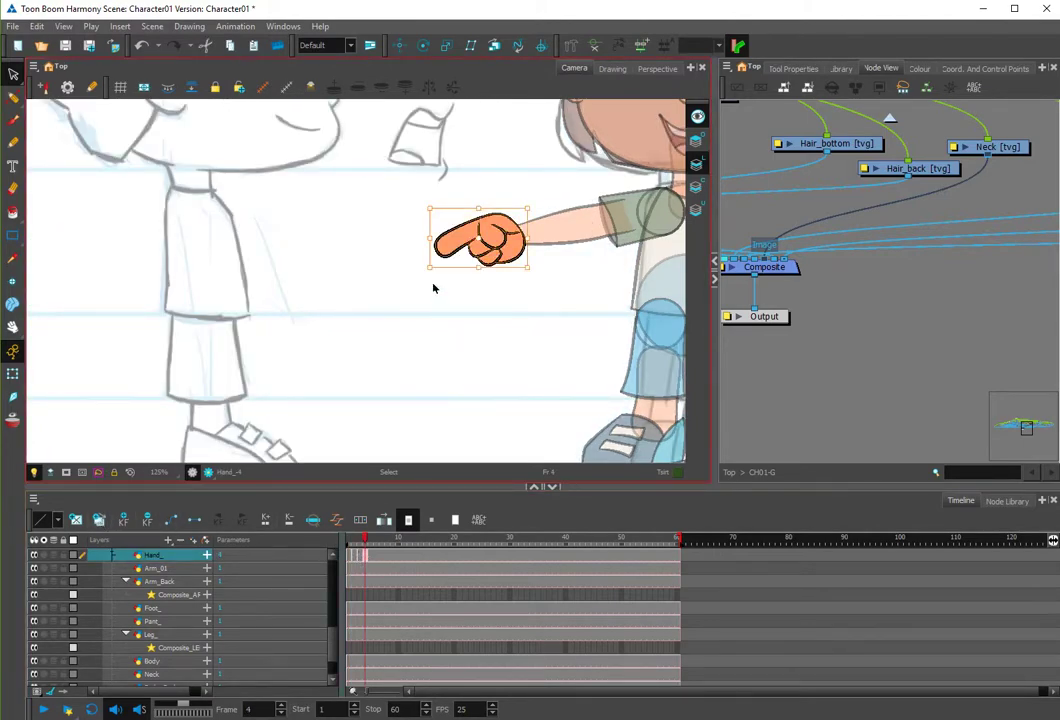
key(Delete)
key(ctrl+v)
click(698, 117)
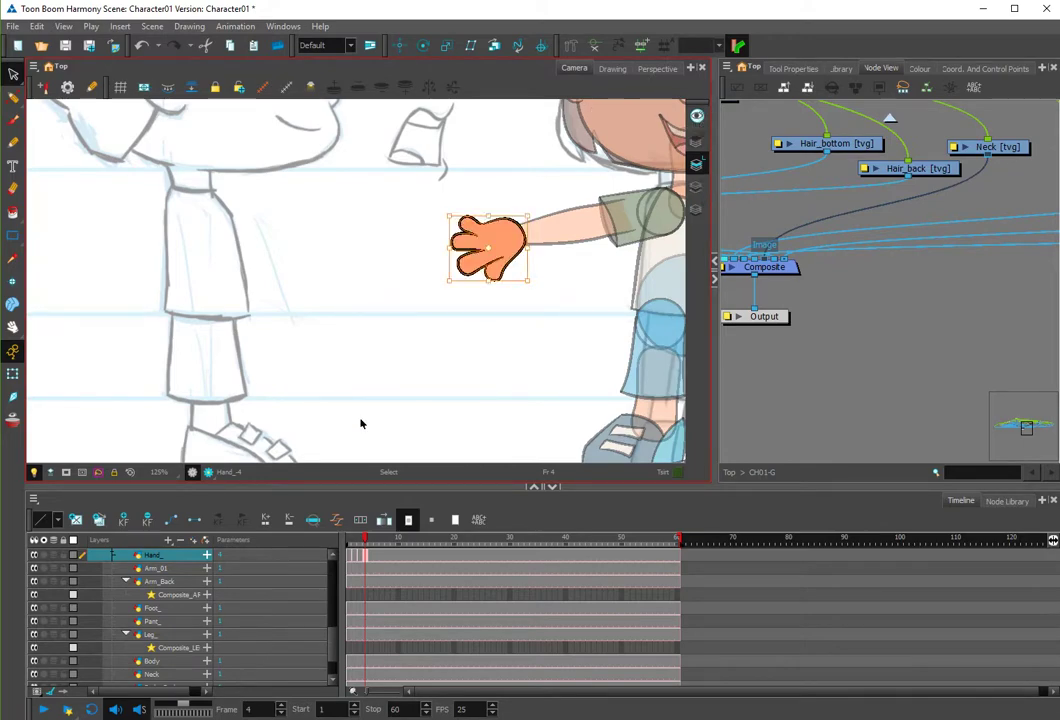
On frame 1, select the whole closed-finger, thumbless back-of-hand pose in the Ch drawing and cut it.
drag(365, 541, 346, 541)
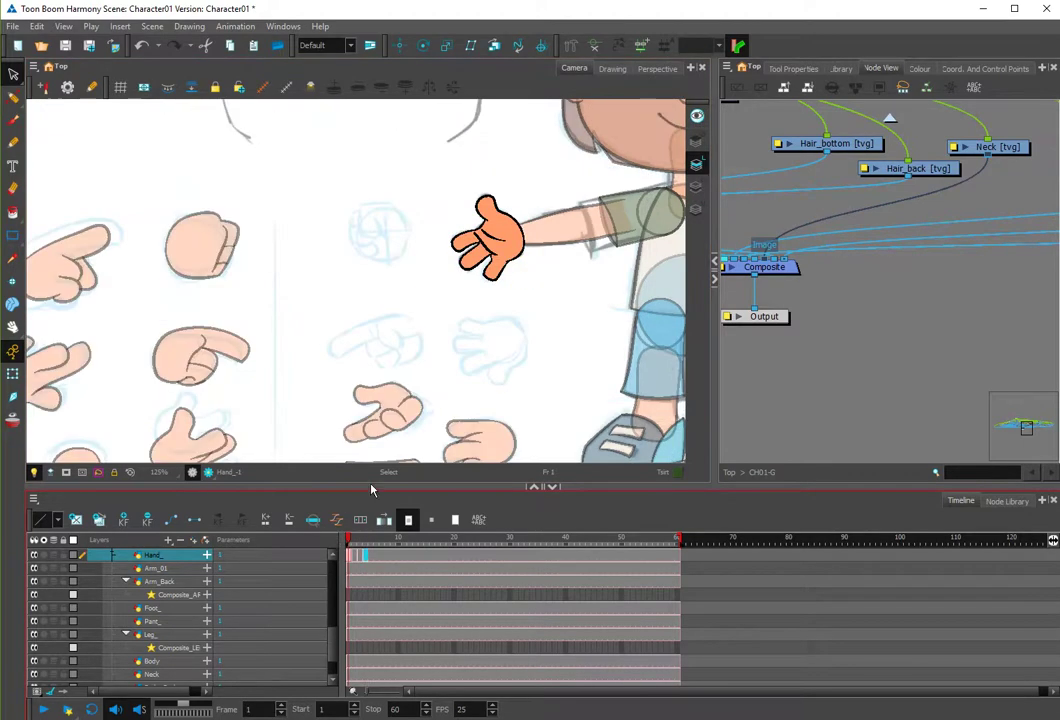
click(491, 438)
mouse_move(490, 371)
mouse_down()
mouse_move(497, 312)
mouse_move(466, 429)
mouse_move(453, 435)
mouse_up()
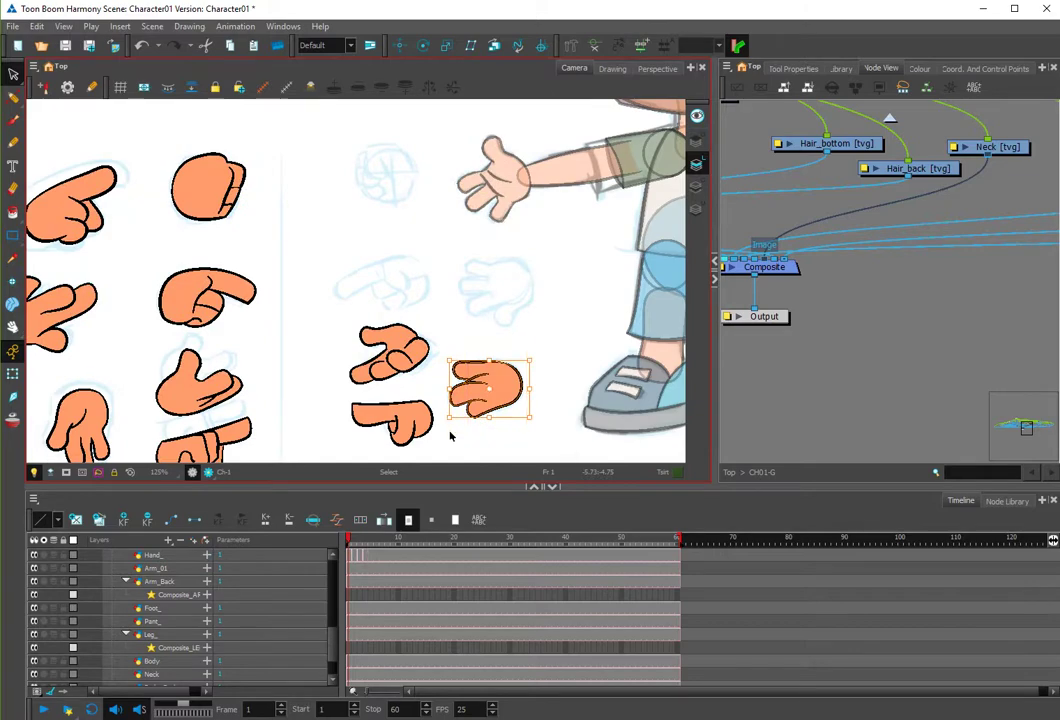
Duplicate the Hand_ drawing on frame 5 and replace its open hand with the closed-finger pose, aligned to the end of the arm.
click(370, 555)
click(416, 371)
key(ctrl+v)
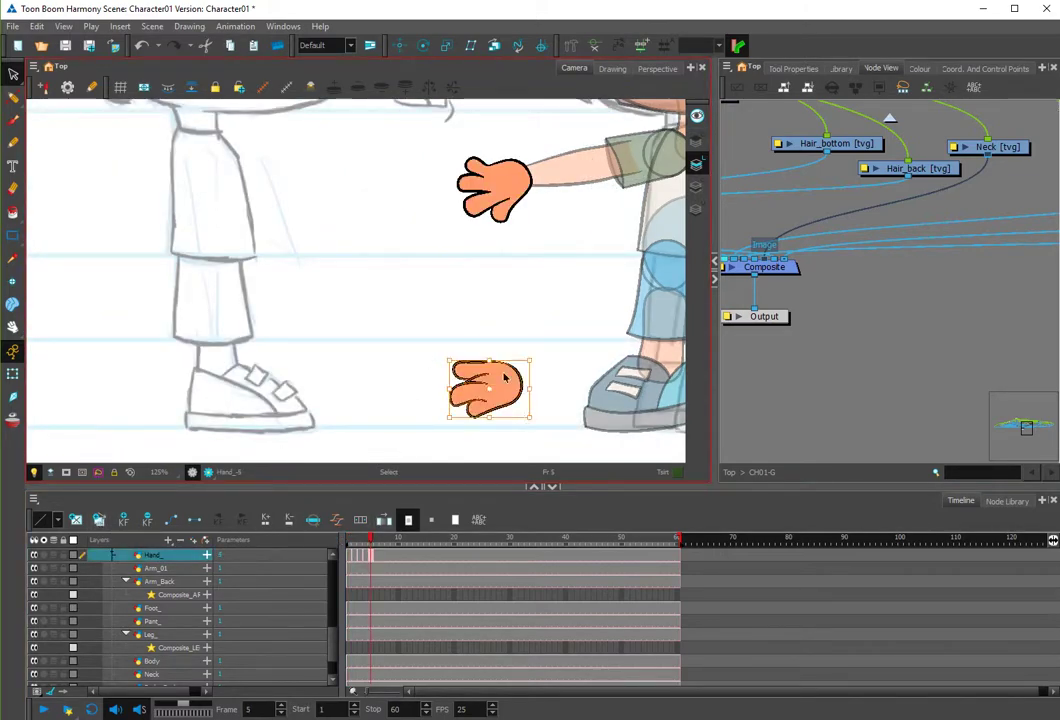
drag(523, 200, 525, 190)
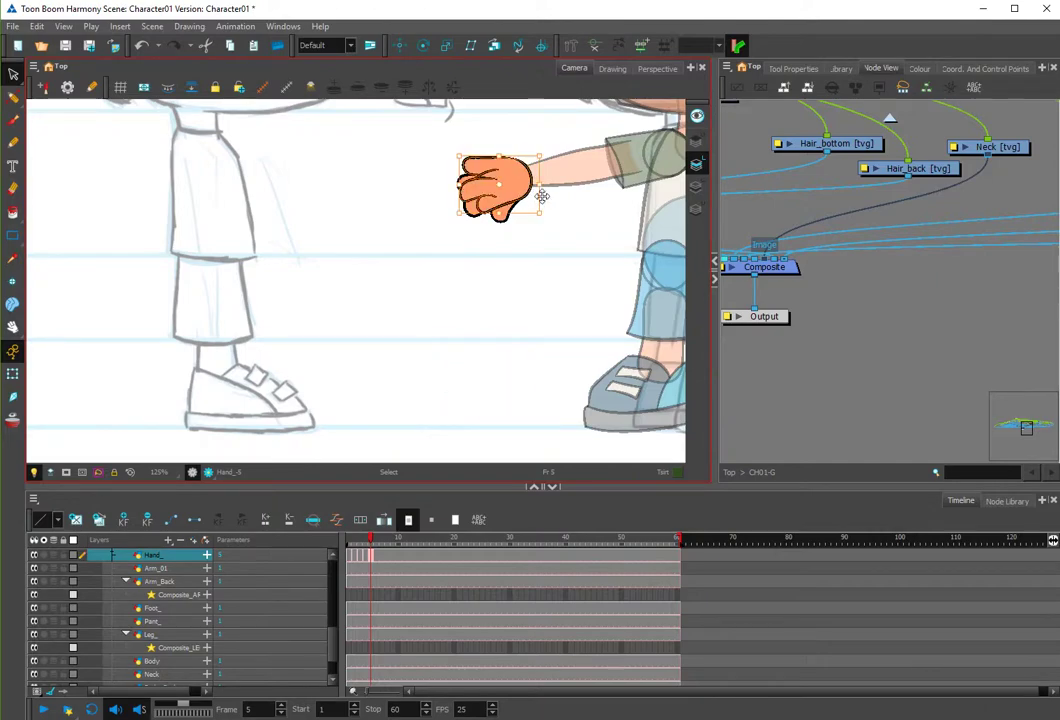
key(ctrl+x)
key(ctrl+a)
key(Delete)
key(ctrl+v)
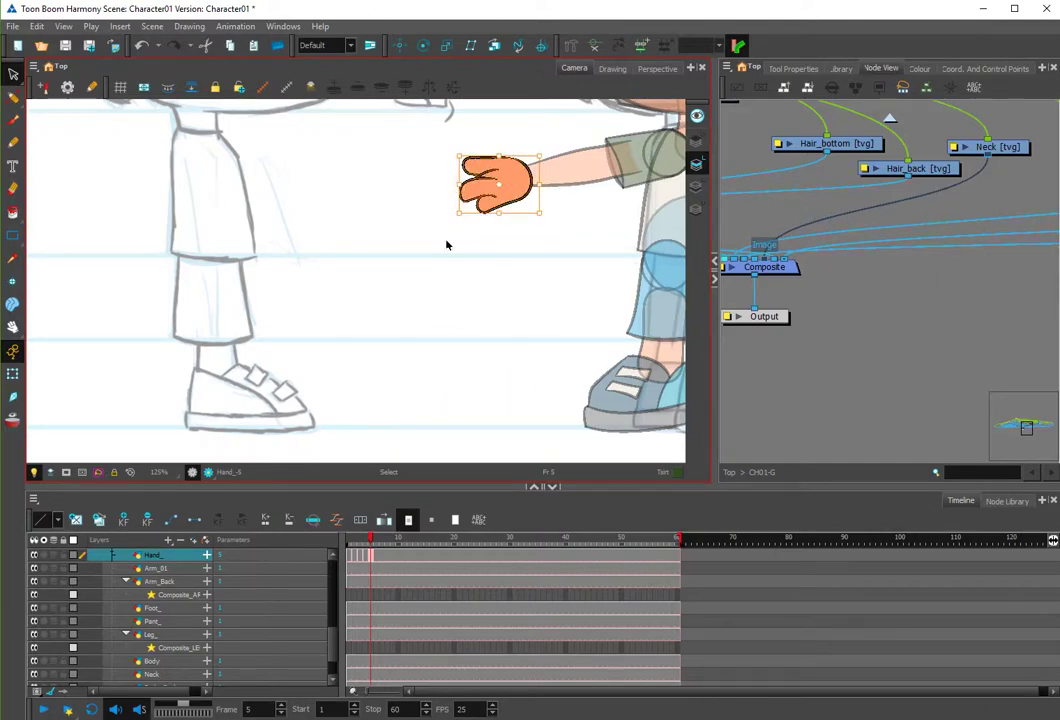
On frame 1, move the half-open hand with curled fingers from the Ch drawing over the character's hand and cut it.
click(366, 541)
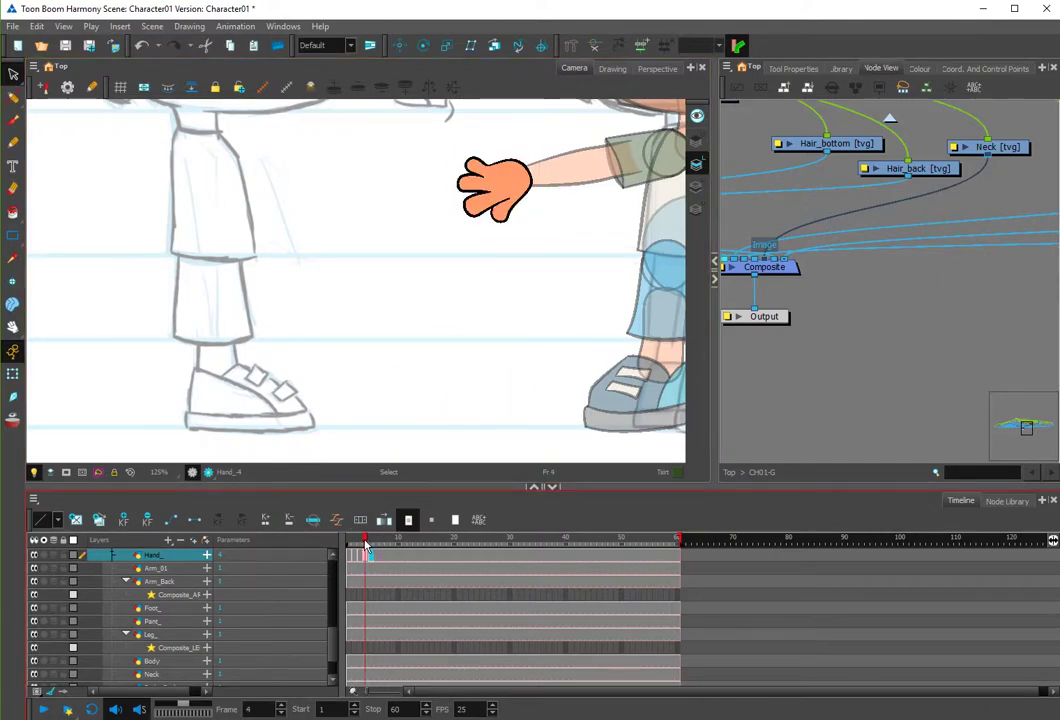
drag(366, 541, 329, 547)
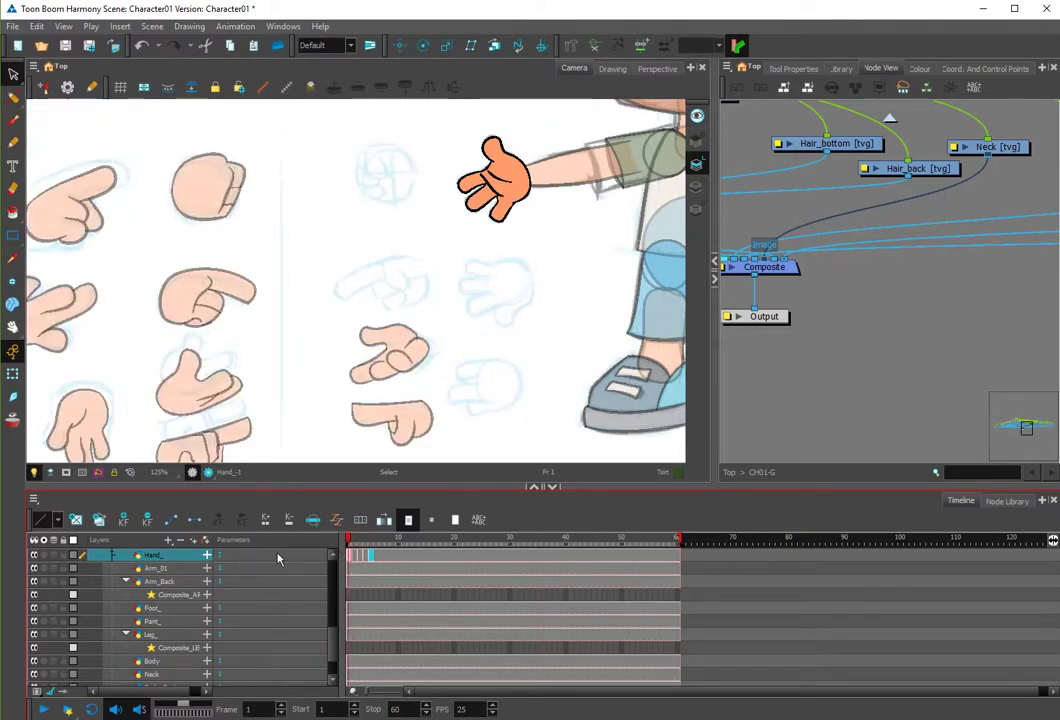
scroll(333, 622, up, 3)
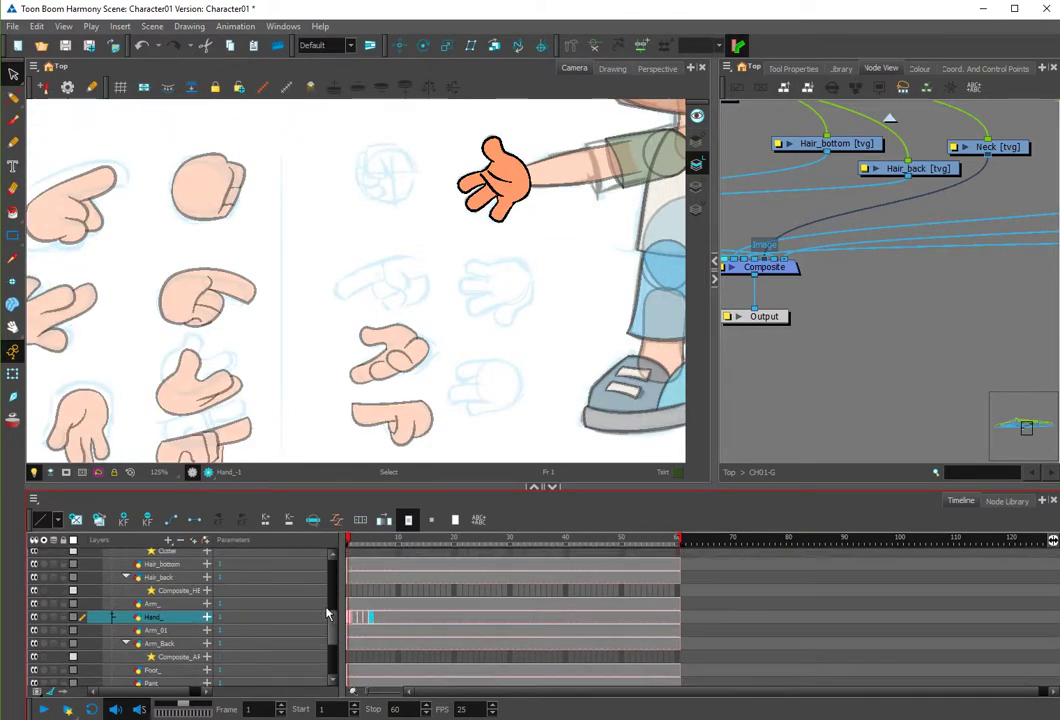
click(398, 355)
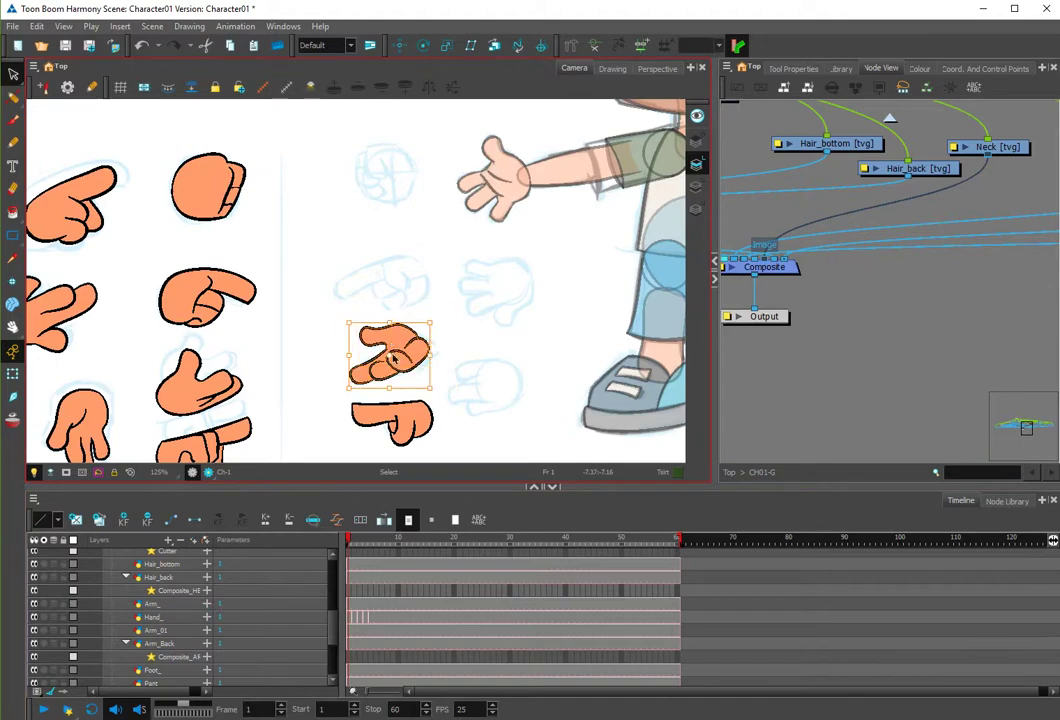
drag(410, 358, 525, 182)
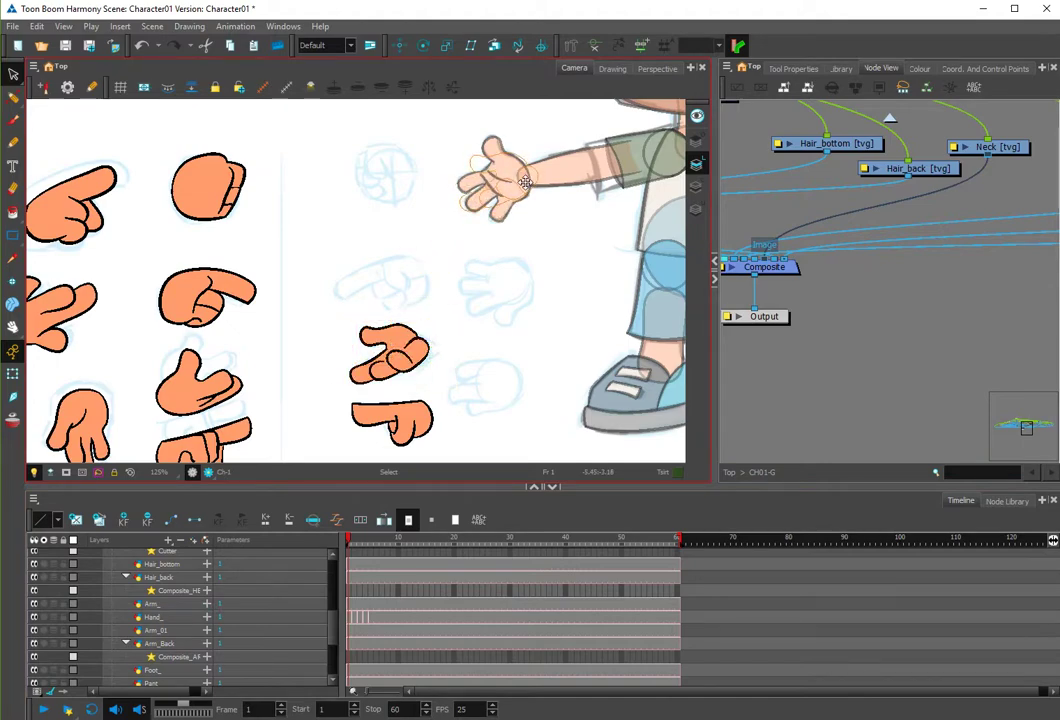
click(525, 182)
key(ctrl+x)
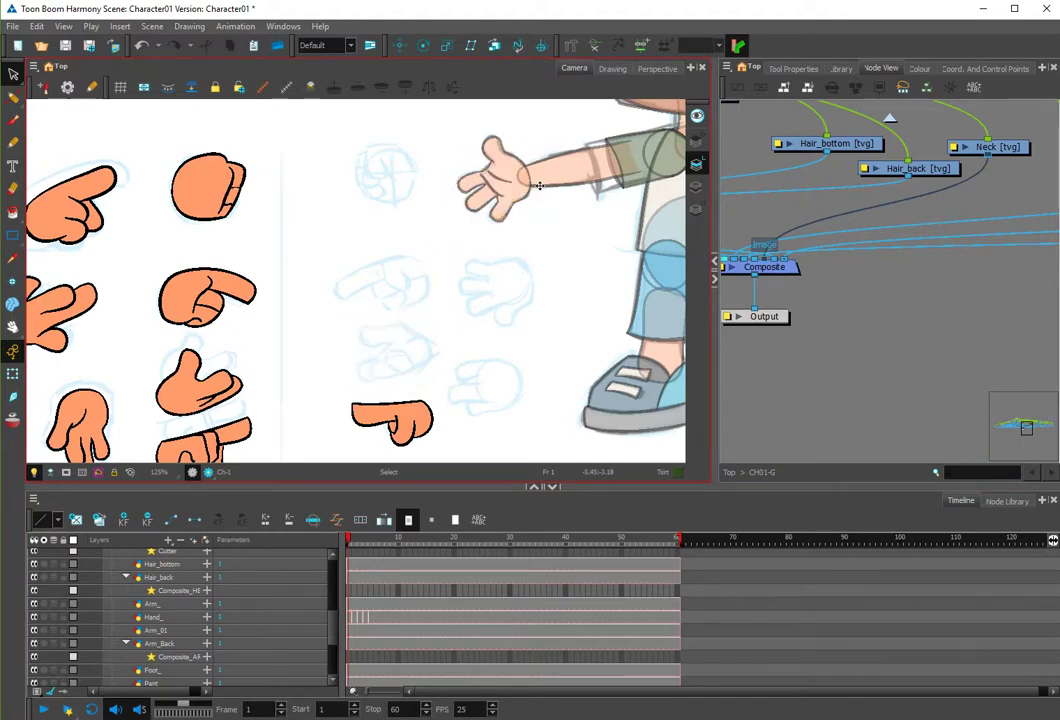
click(510, 205)
Duplicate the Hand_ drawing on frame 6 and replace its closed-finger hand with the half-open hand pose.
click(375, 617)
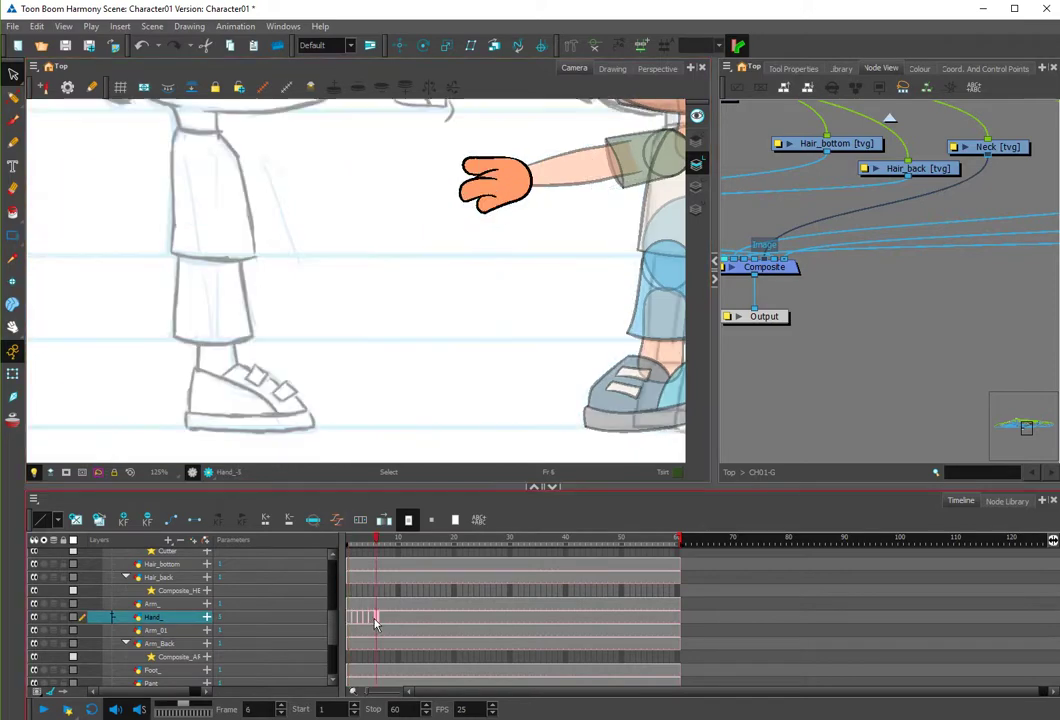
drag(416, 272, 528, 136)
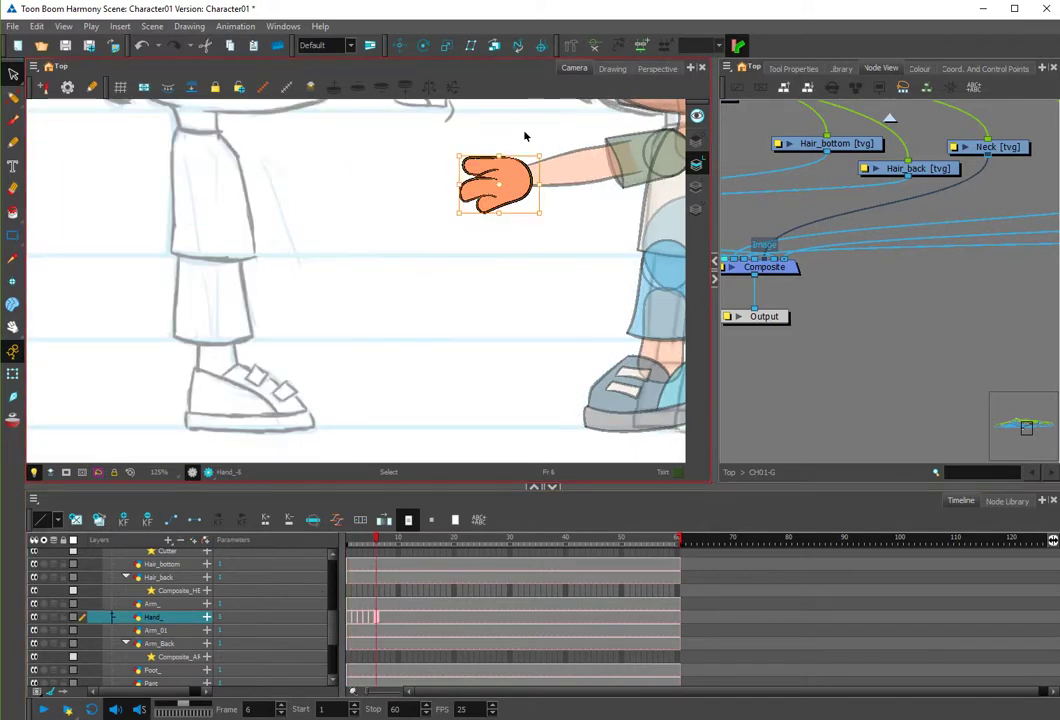
key(Delete)
key(ctrl+v)
On frame 1, move the horizontal pointing hand from the Ch drawing over the character's hand, align it with the wrist and cut it.
click(349, 538)
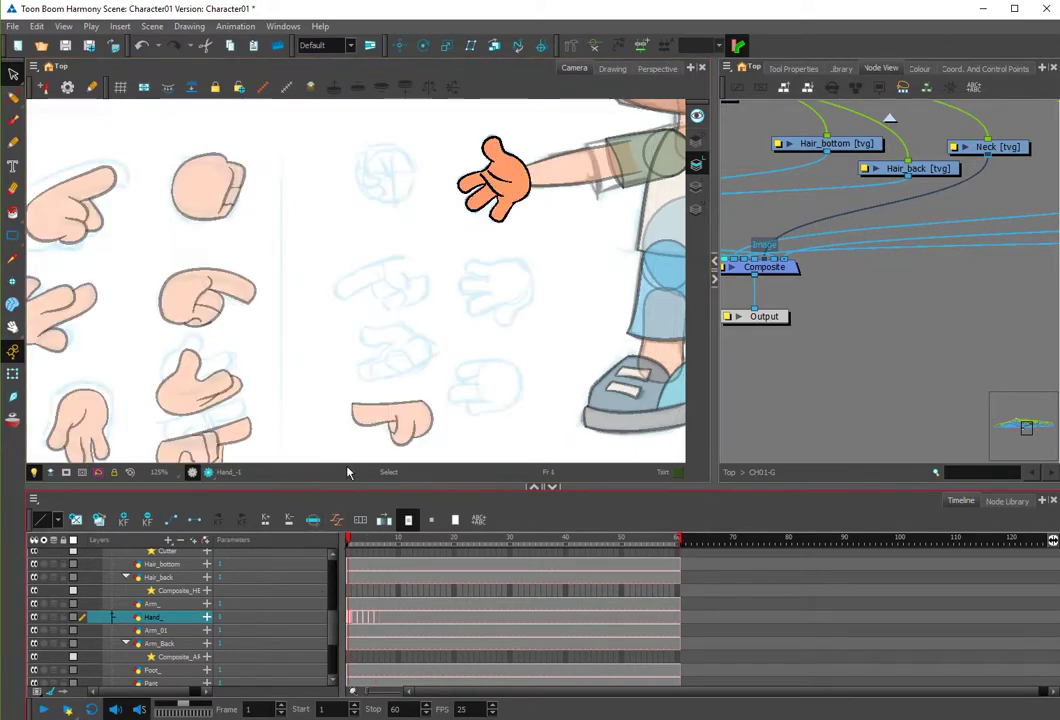
click(406, 415)
drag(443, 378, 343, 460)
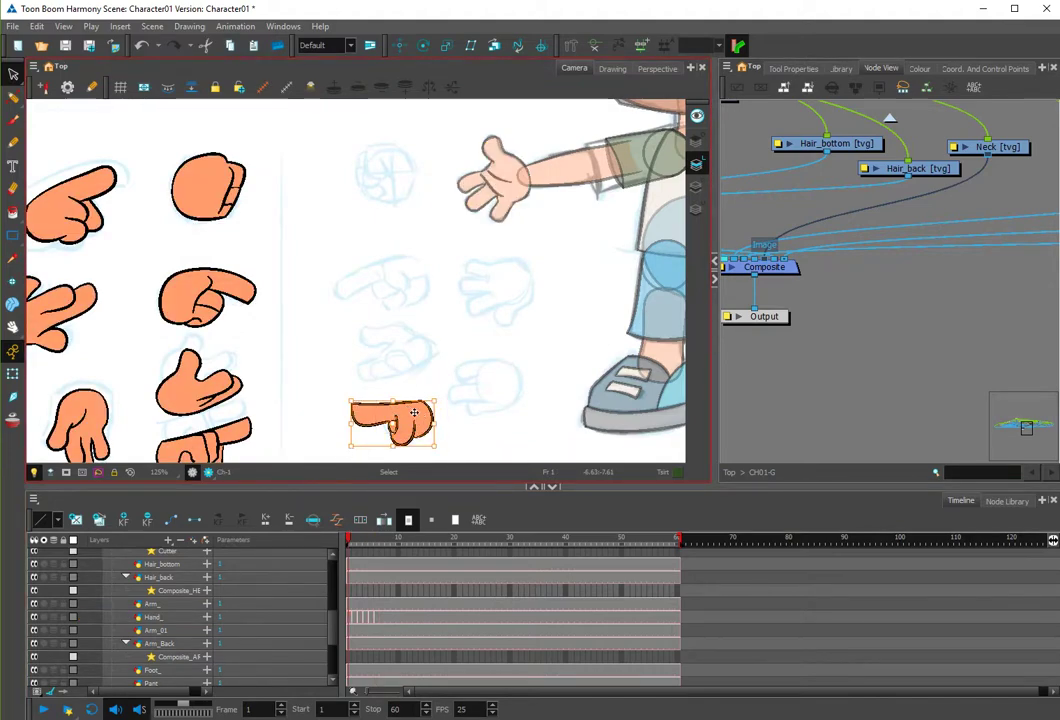
drag(410, 409, 527, 186)
drag(524, 190, 520, 187)
key(ctrl+x)
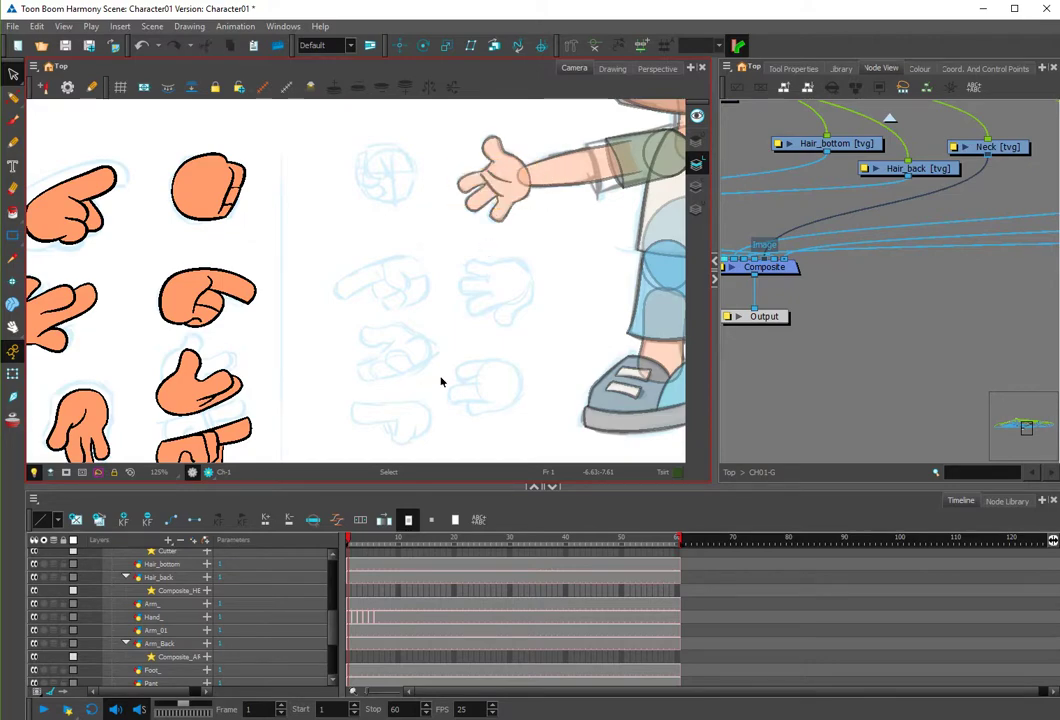
Duplicate the Hand_ drawing on frame 7 and replace its half-open hand with the horizontal pointing hand.
click(380, 619)
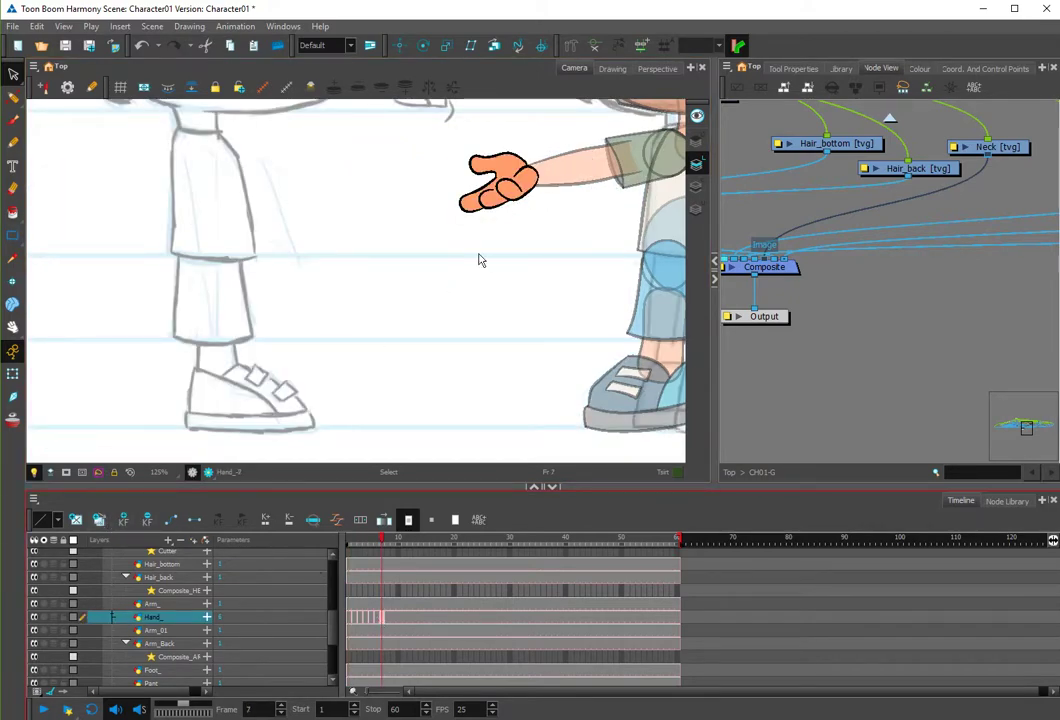
drag(426, 142, 549, 253)
key(Delete)
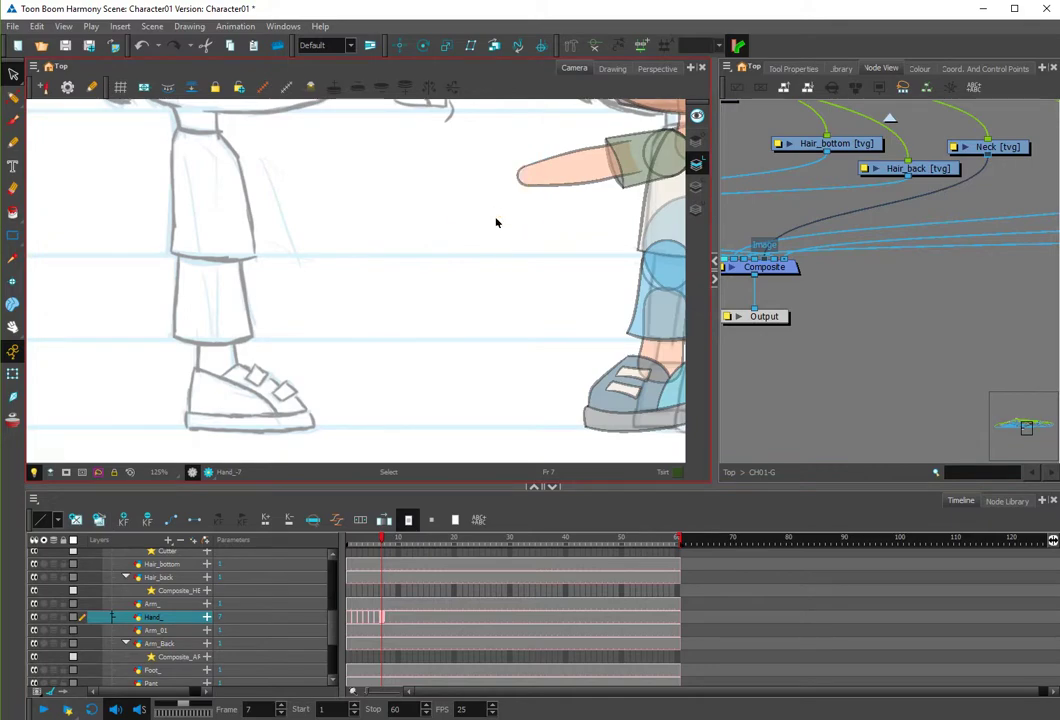
key(ctrl+v)
On frame 1, select the whole lowest pointing hand in the other group of hand poses in the Ch drawing and cut it.
click(348, 539)
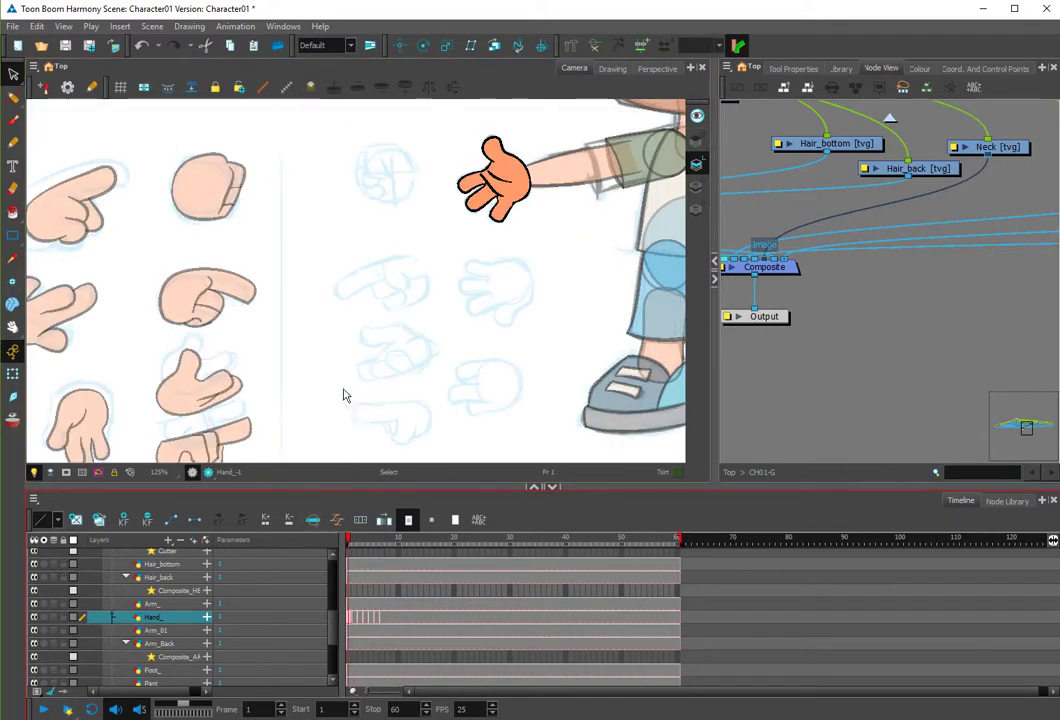
drag(345, 395, 336, 448)
click(342, 414)
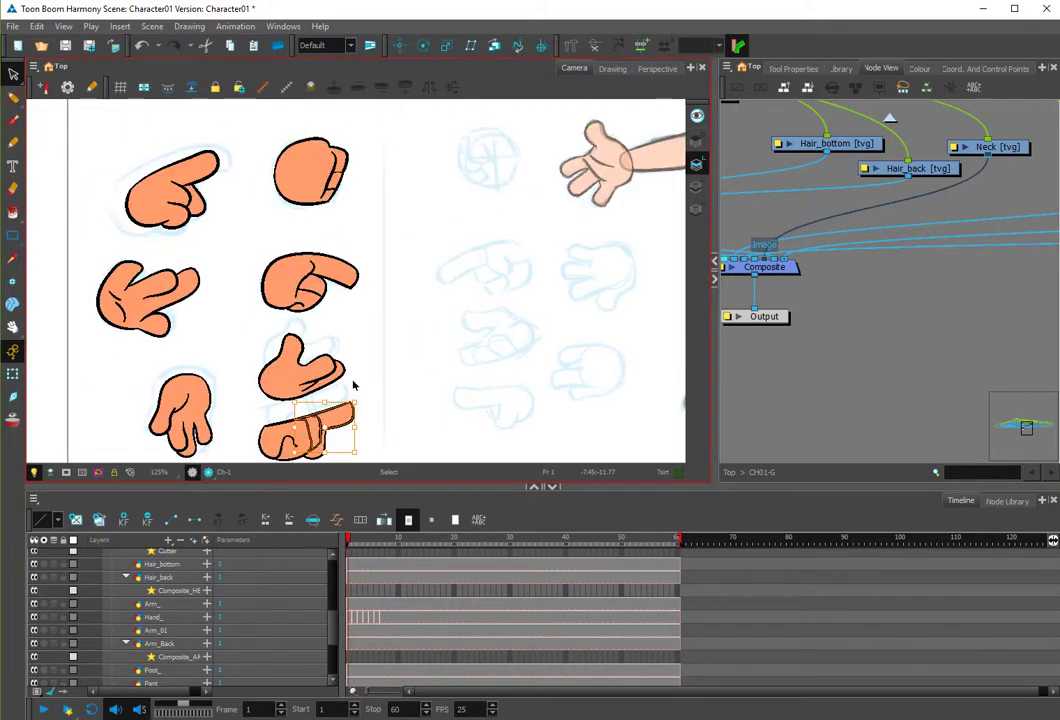
drag(427, 359, 442, 308)
drag(277, 435, 385, 357)
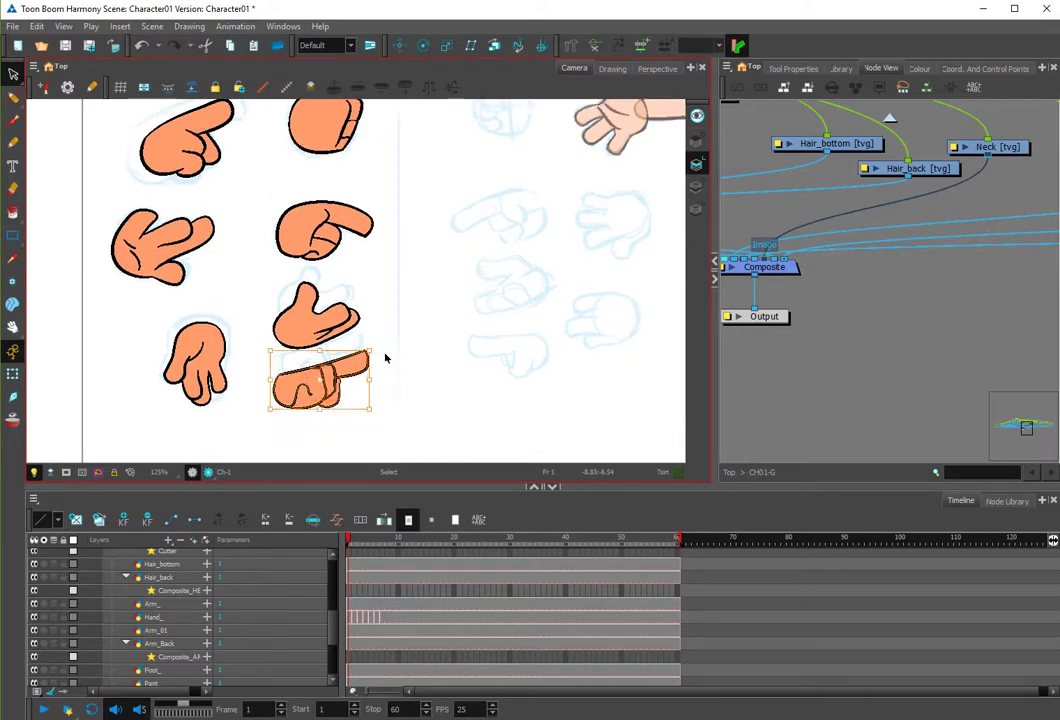
key(ctrl+x)
drag(555, 261, 479, 320)
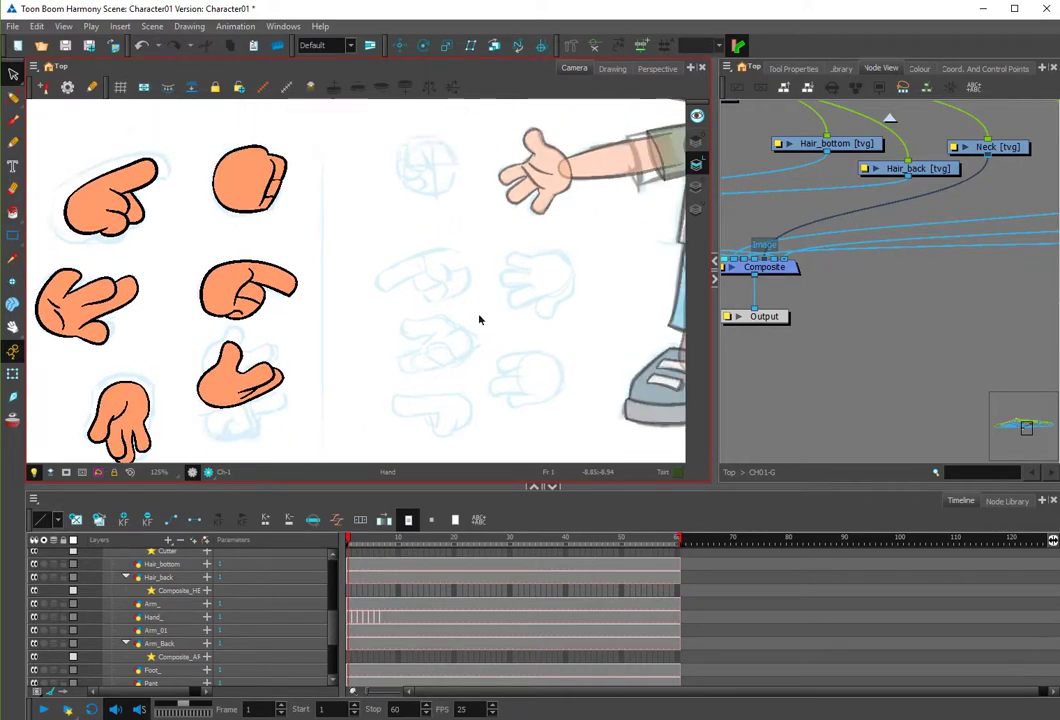
Duplicate the Hand_ drawing on frame 8, paste the pointing hand and rotate it to point away from the arm, placed at the wrist.
click(388, 617)
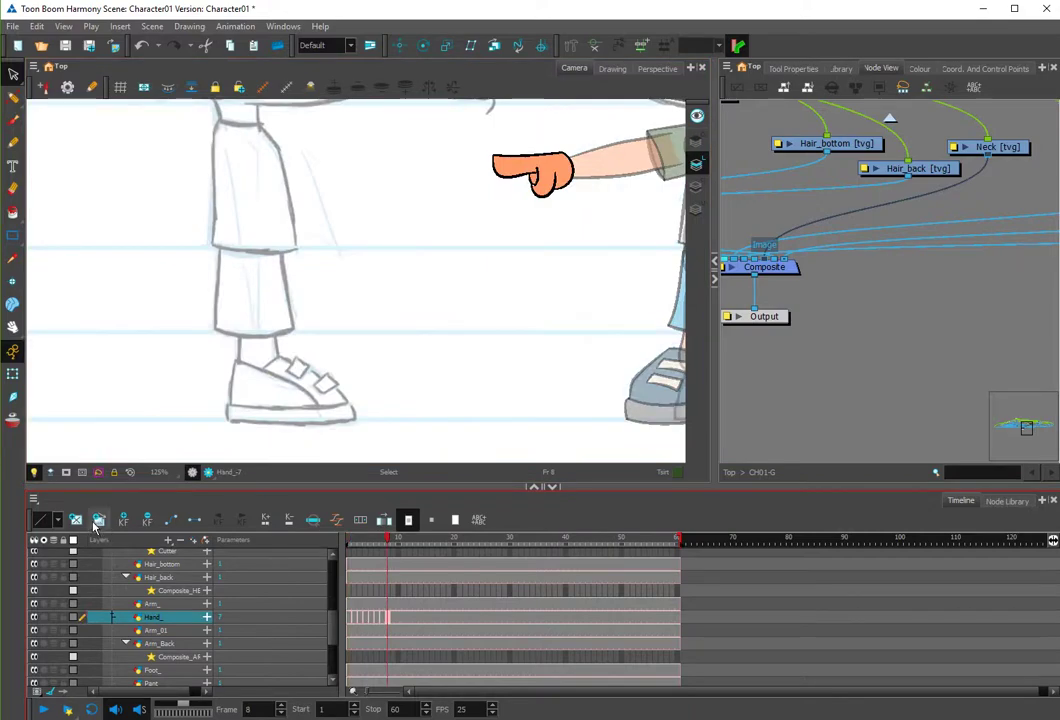
key(ctrl+v)
drag(257, 440, 570, 156)
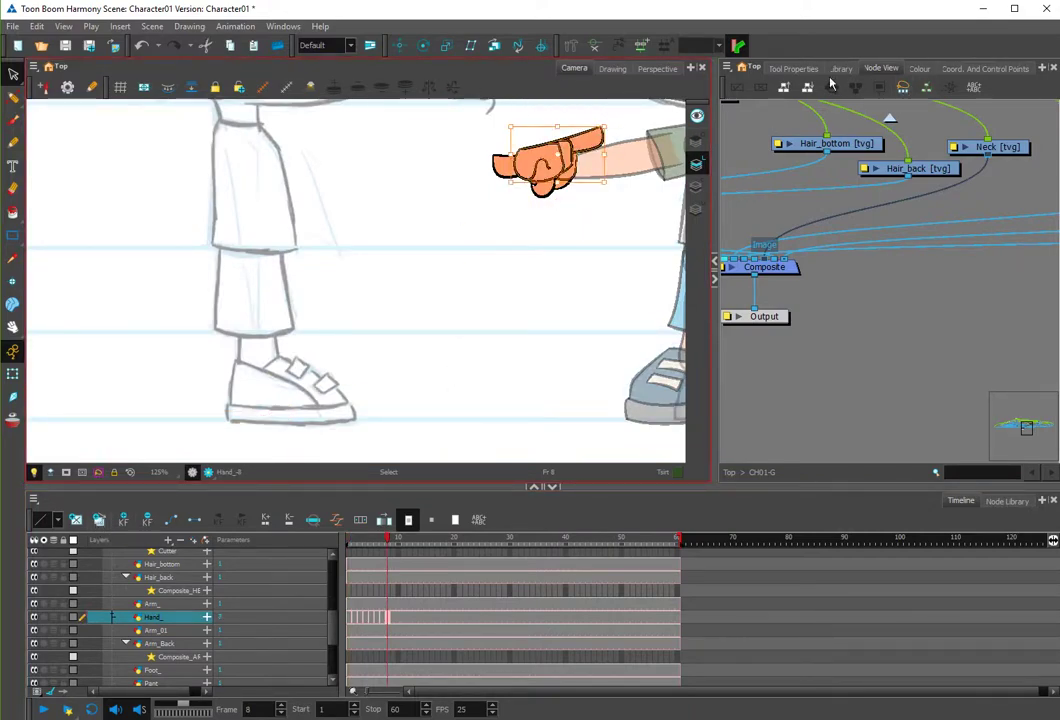
click(793, 68)
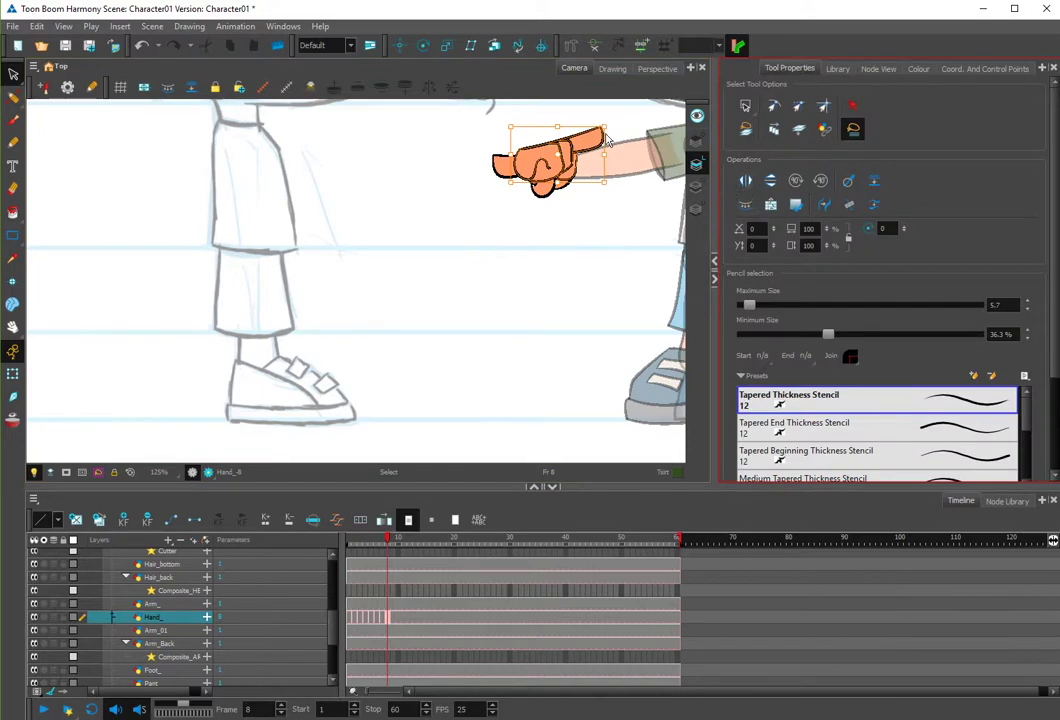
drag(581, 131, 513, 253)
drag(603, 189, 573, 166)
Remove the old pointing hand from the frame 8 Hand_ drawing, keeping only the rotated one, and align it to the end of the arm.
key(Delete)
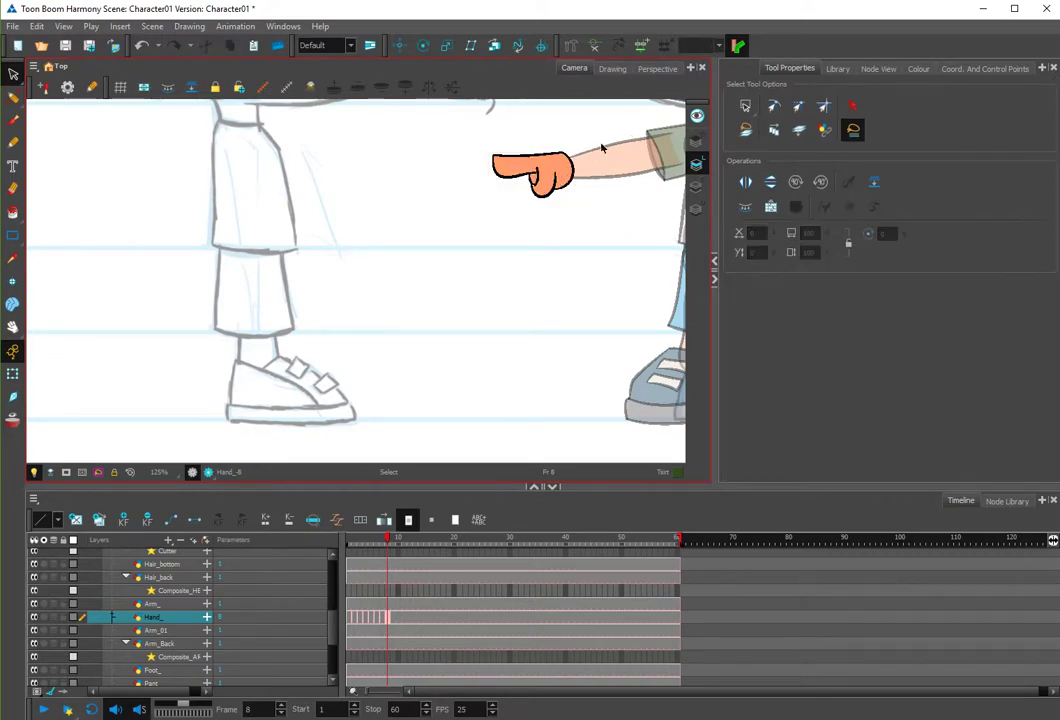
drag(466, 140, 600, 216)
key(Delete)
key(ctrl+z)
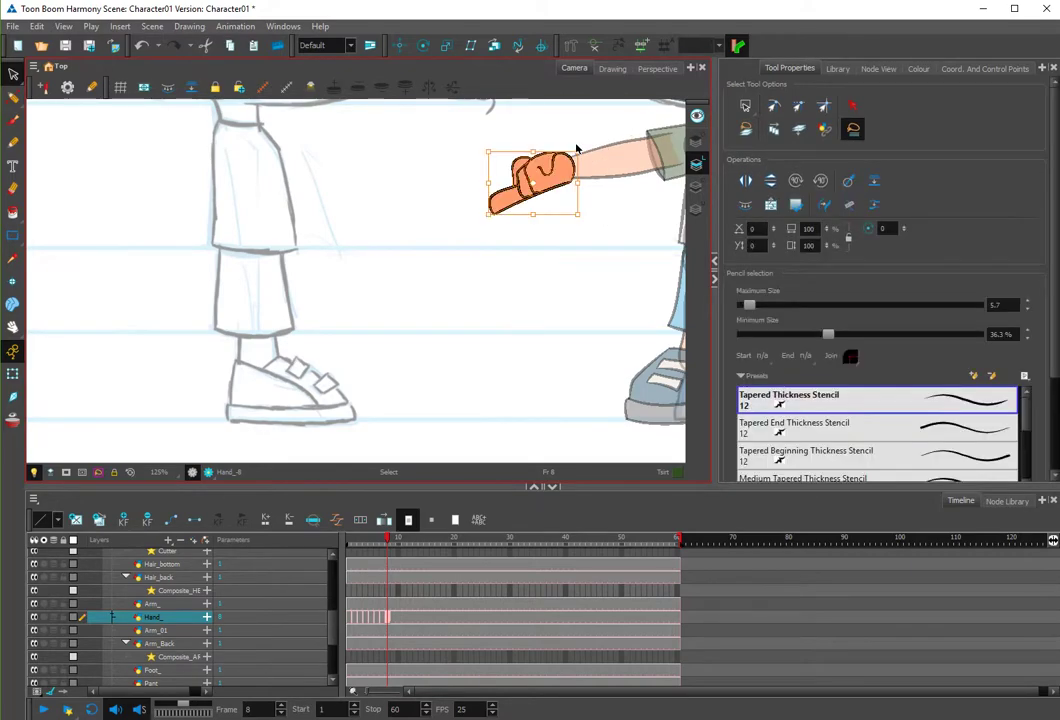
drag(566, 172, 572, 173)
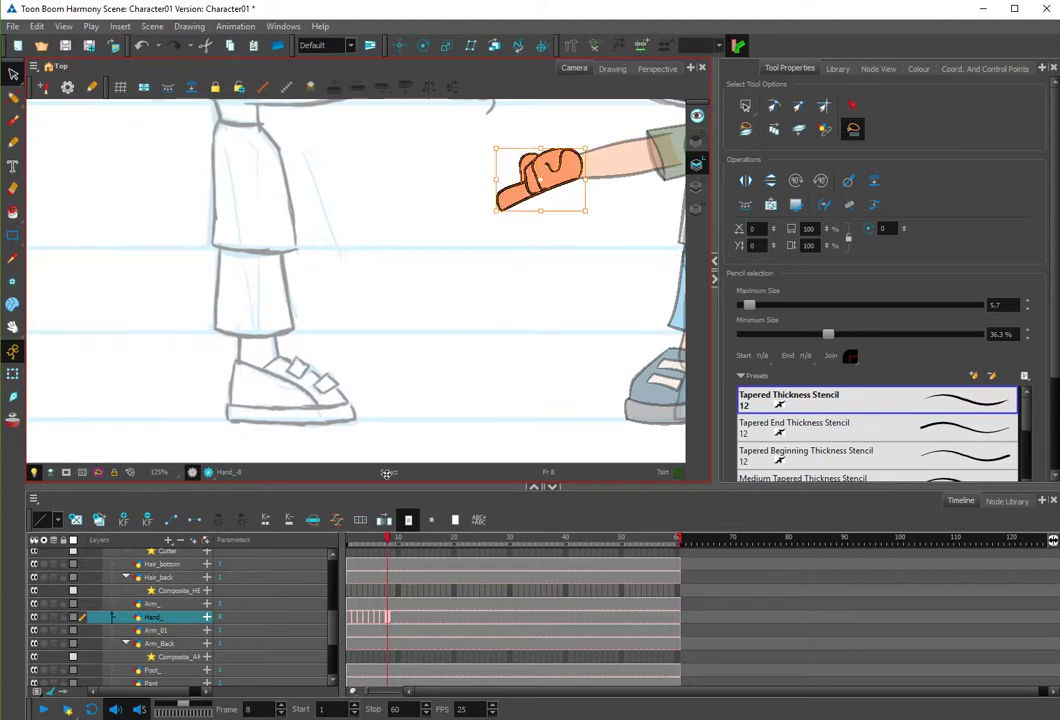
On frame 1, select the open side-view hand at the bottom of Ch's second hand column, rotate it onto the wrist and cut it.
click(13, 300)
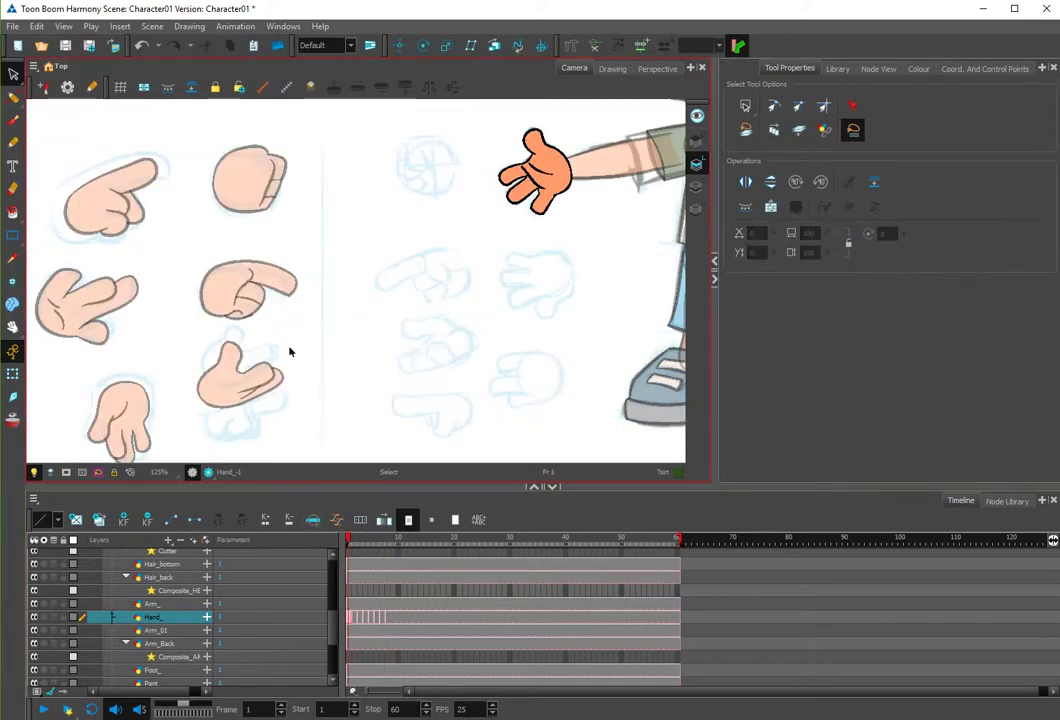
drag(289, 355, 380, 345)
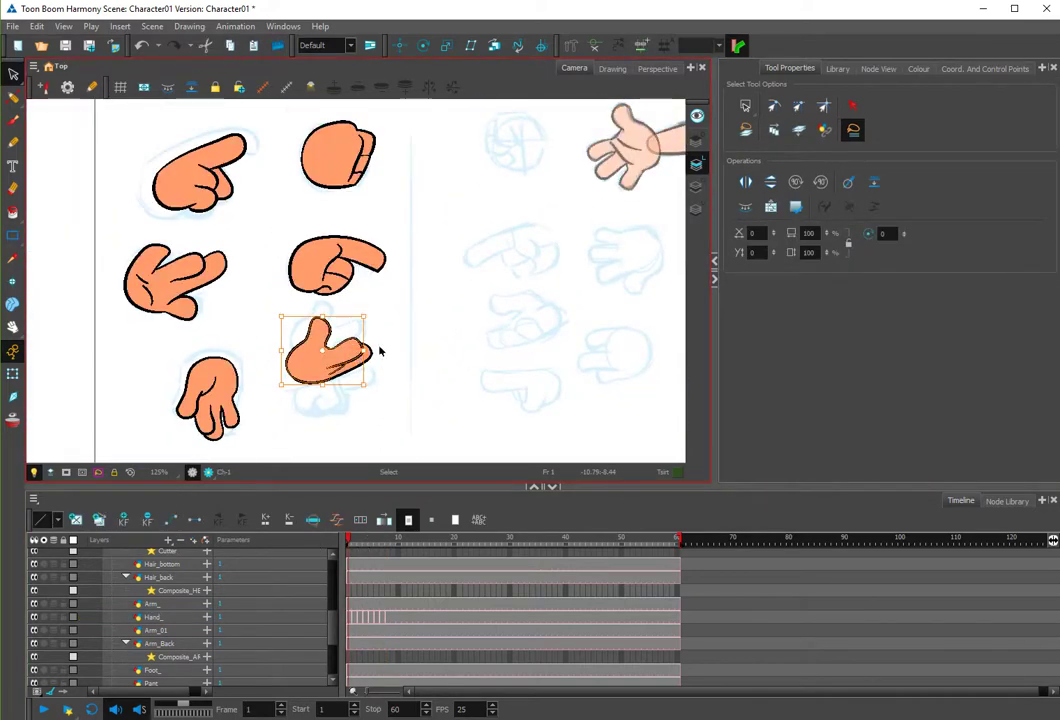
mouse_move(397, 392)
mouse_down()
mouse_move(280, 341)
mouse_move(268, 310)
mouse_up()
drag(356, 356, 459, 288)
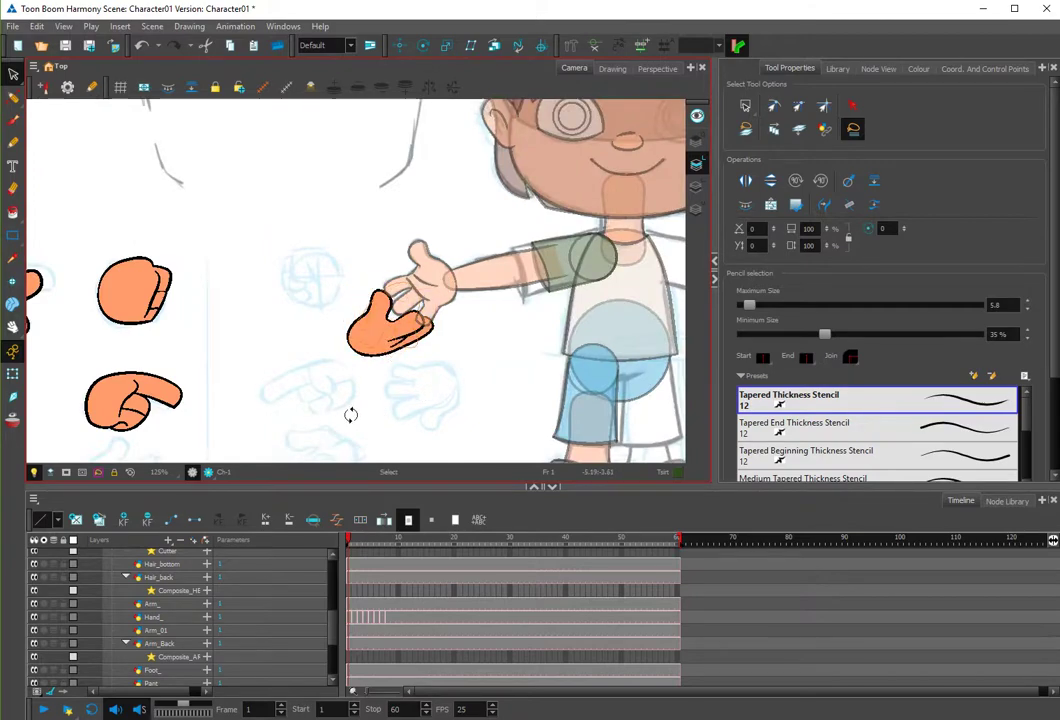
drag(350, 415, 320, 387)
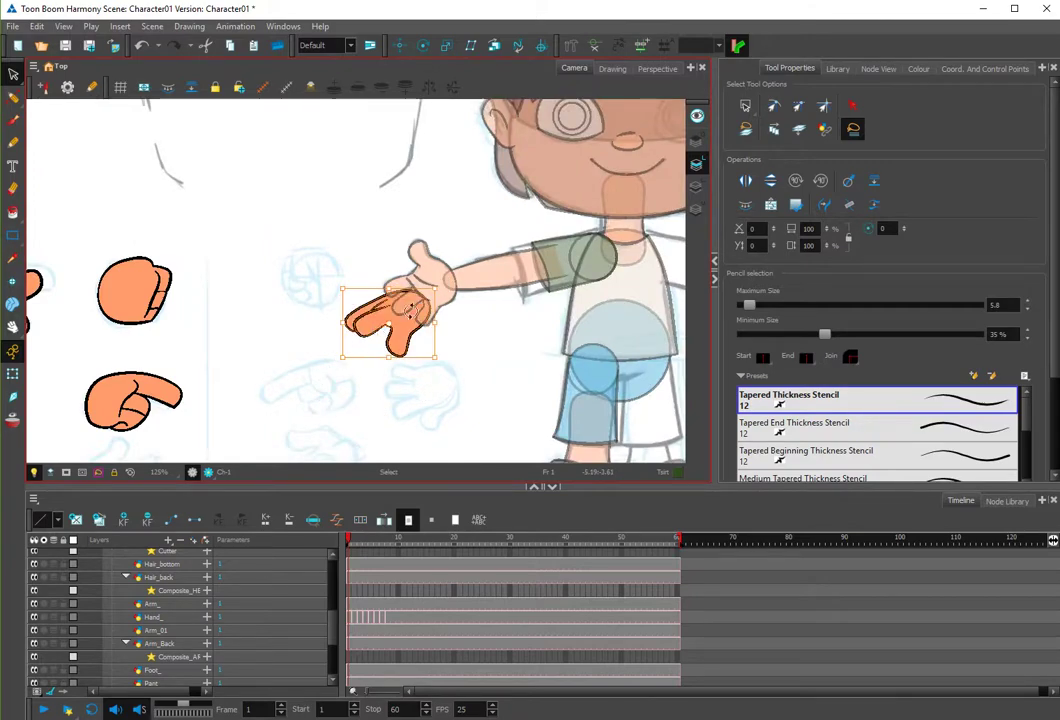
drag(420, 311, 449, 287)
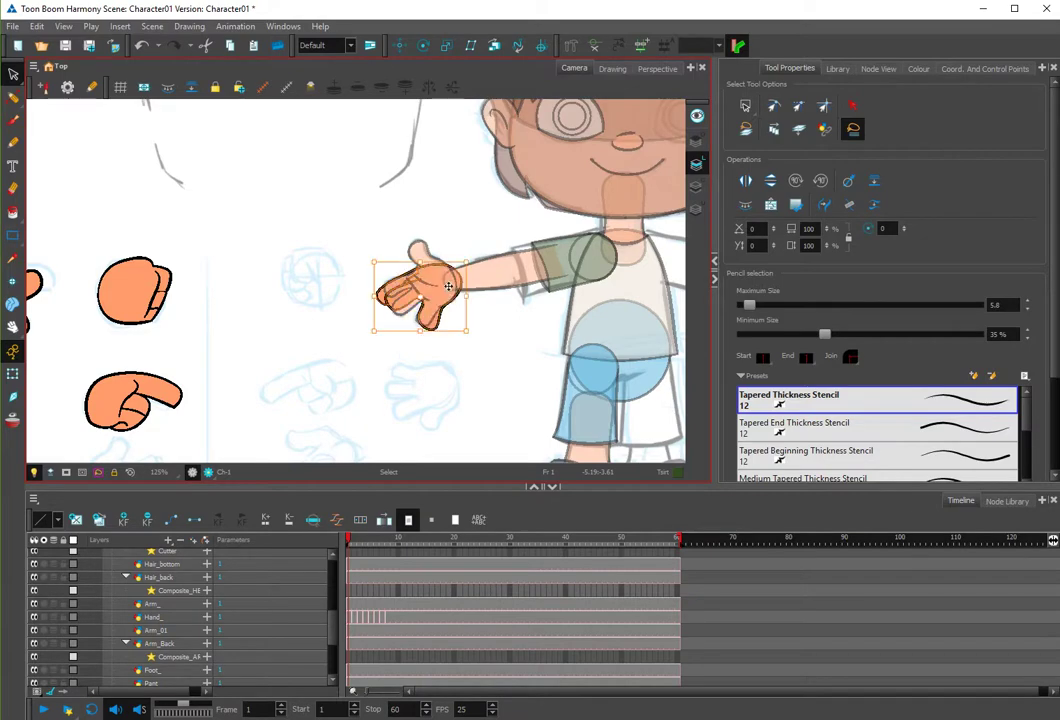
click(405, 377)
Duplicate the Hand_ drawing on frame 9 and replace its pointing hand with the cut open side-view hand.
click(395, 623)
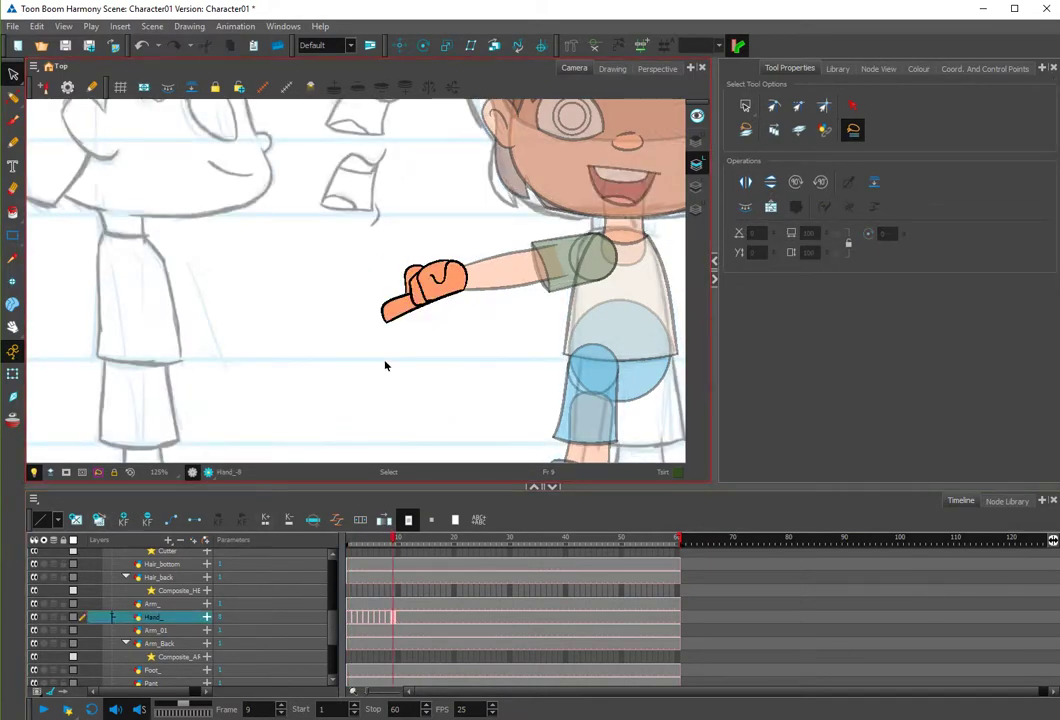
drag(350, 390, 516, 208)
key(Delete)
key(ctrl+v)
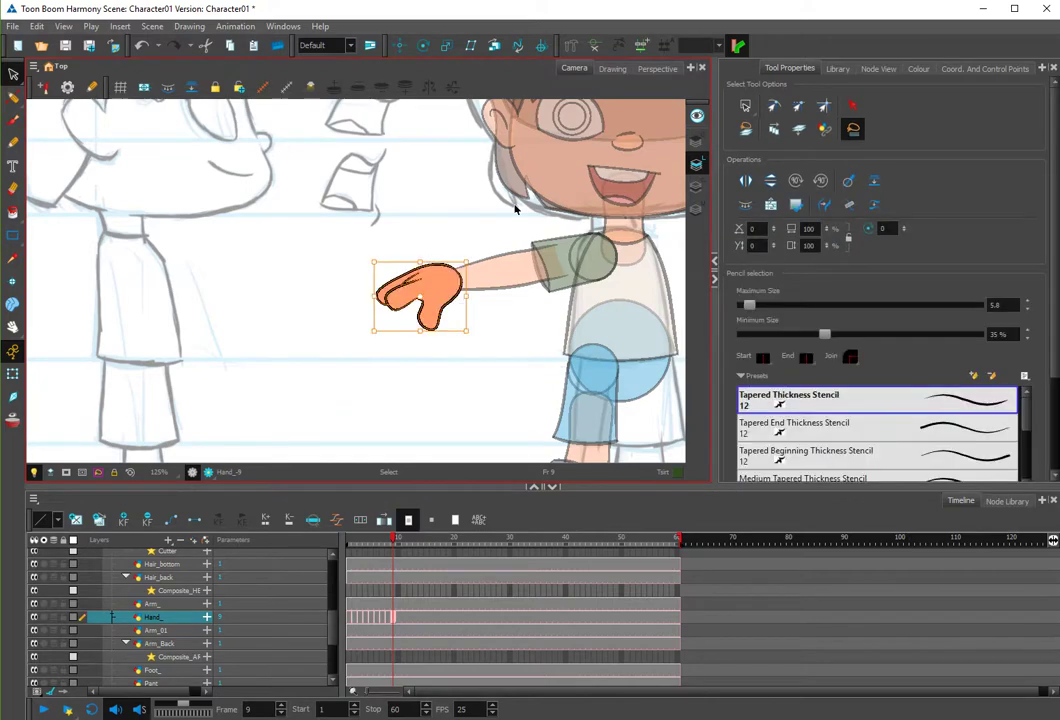
key(space)
drag(438, 413, 447, 441)
mouse_move(458, 321)
mouse_down()
mouse_move(516, 356)
mouse_move(518, 340)
mouse_up()
key(shift+t)
click(503, 274)
key(ctrl+z)
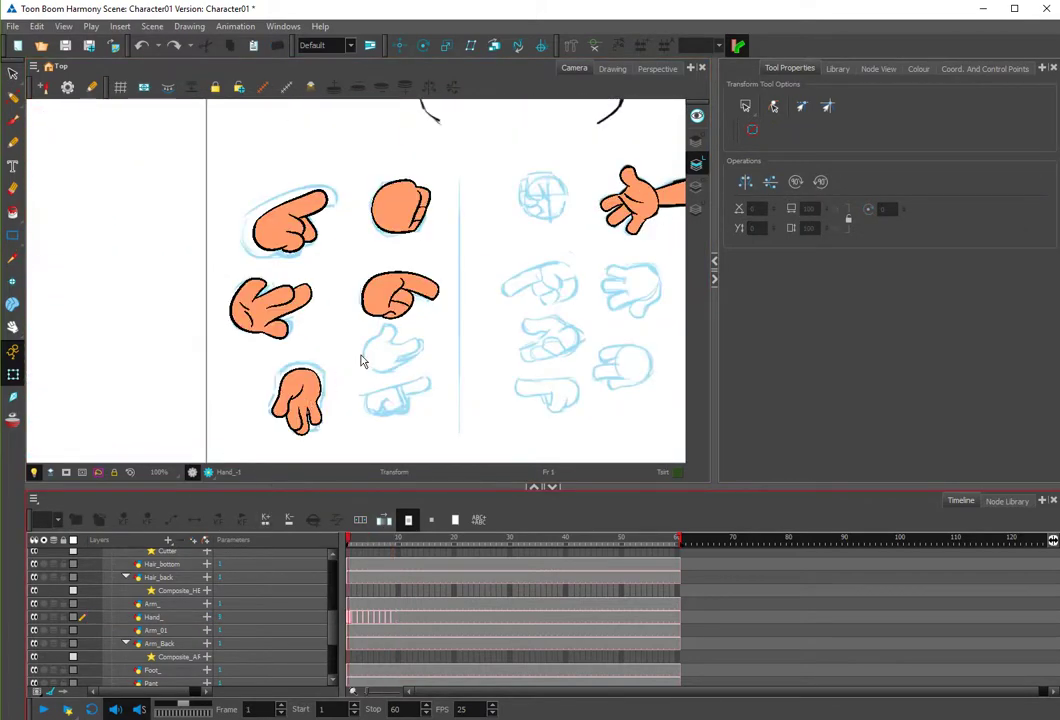
On frame 1, select the hand with fingers hanging down in the Ch drawing and cut it.
click(293, 415)
key(alt+s)
mouse_move(331, 361)
mouse_down()
mouse_move(265, 416)
mouse_move(345, 368)
mouse_up()
key(ctrl+x)
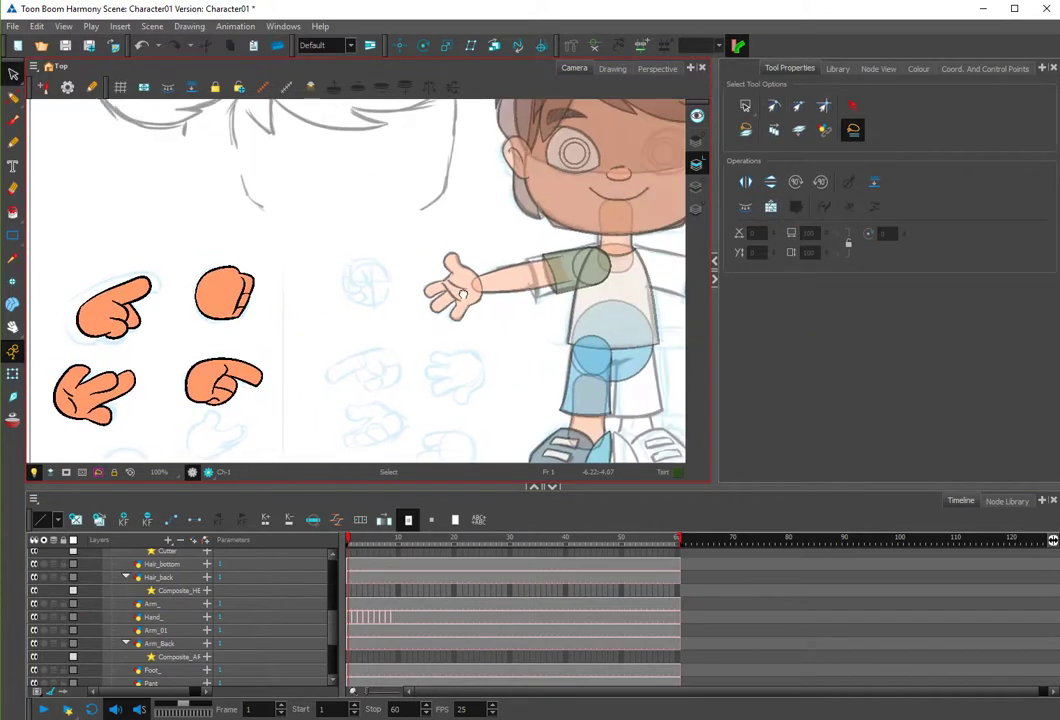
Check the hand poses on frames 7 to 9 of the Hand_ layer.
click(397, 620)
click(390, 623)
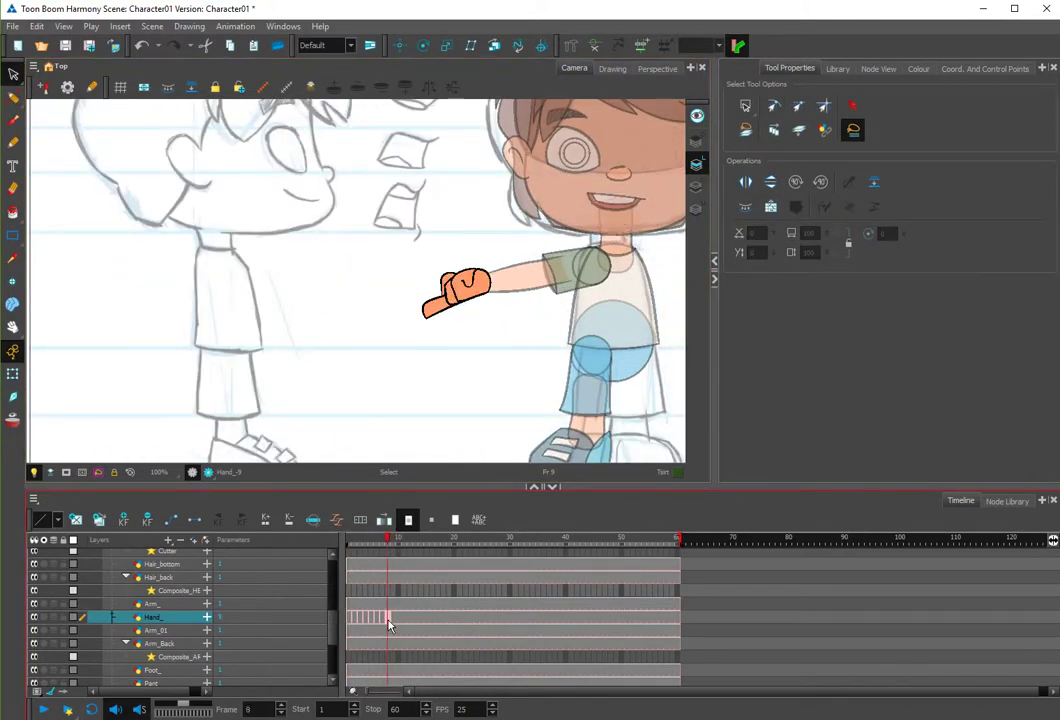
click(387, 619)
click(382, 618)
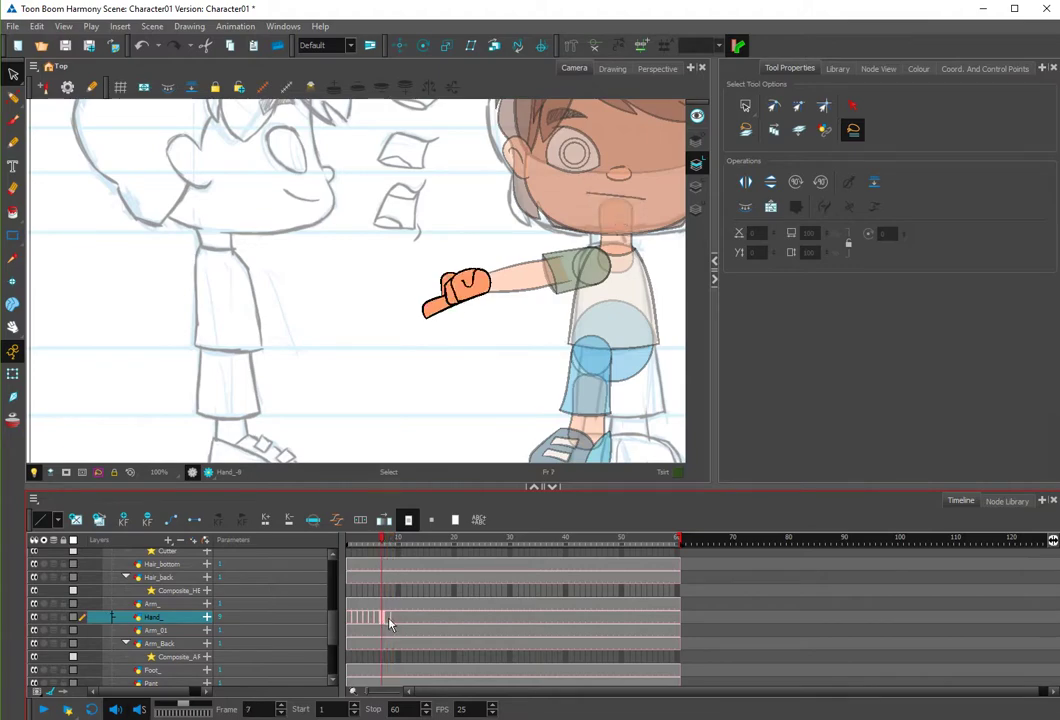
drag(382, 543, 396, 545)
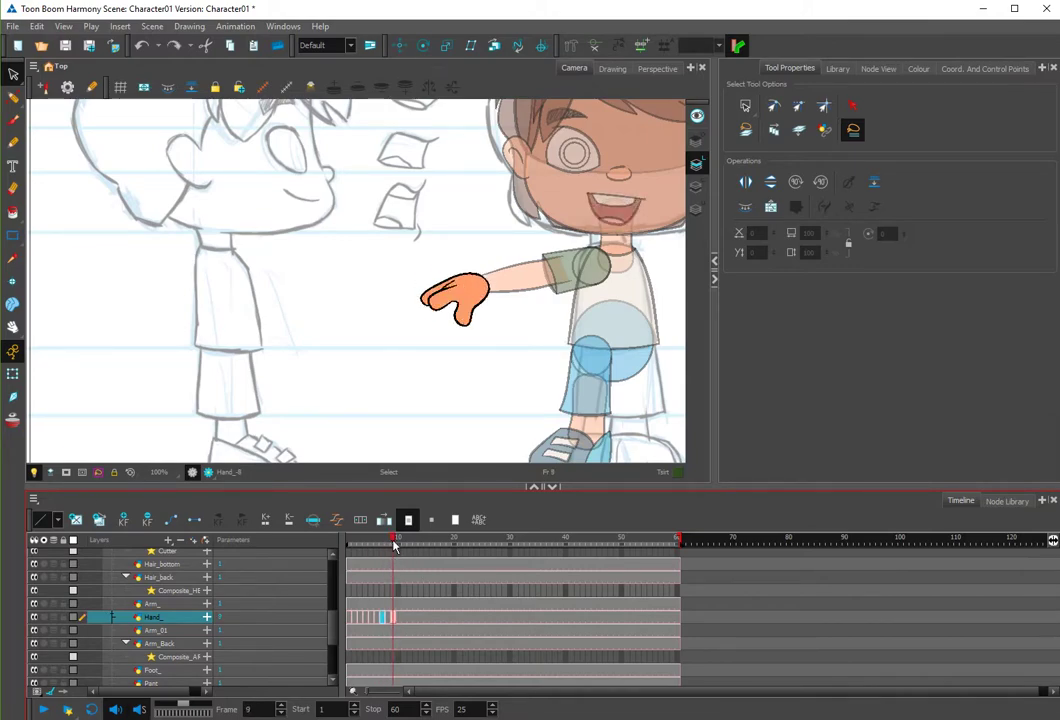
click(389, 619)
click(393, 617)
Duplicate the Hand_ drawing on frame 10 and replace its hand with the cut hanging-fingers hand, rotated and placed at the wrist.
click(398, 618)
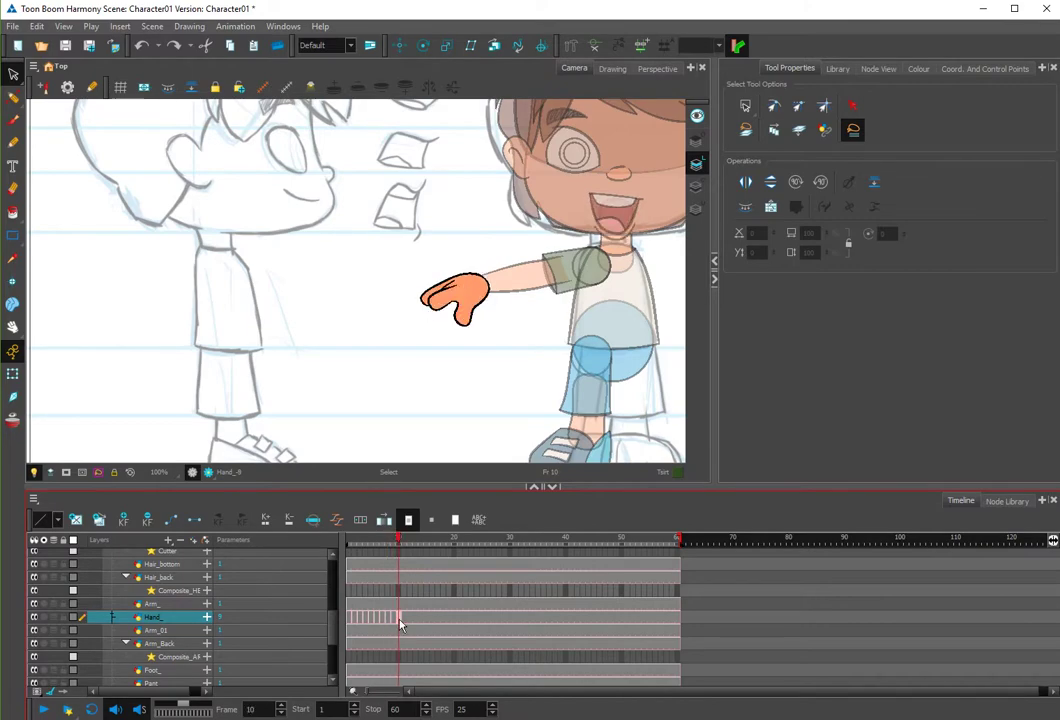
click(100, 521)
click(436, 368)
drag(398, 374, 531, 232)
key(Delete)
key(ctrl+v)
scroll(177, 414, down, 1)
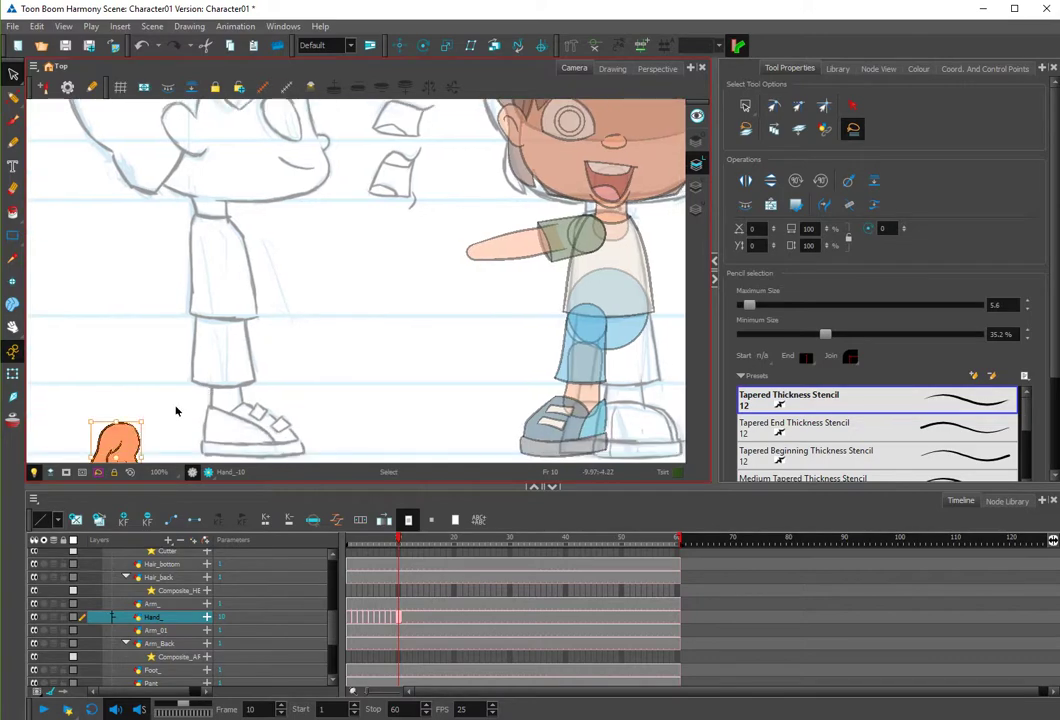
mouse_move(144, 421)
mouse_down()
mouse_move(494, 238)
mouse_move(502, 289)
mouse_up()
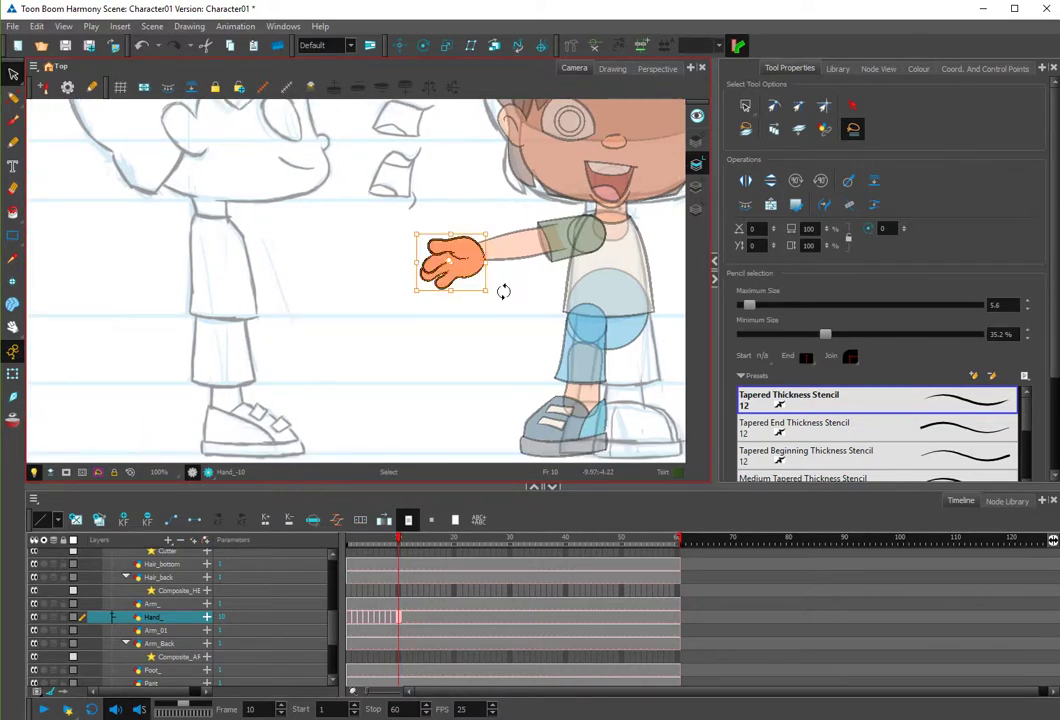
On frame 1, select the horizontal pointing hand in the Ch drawing, rotate and move it onto the wrist, and cut it.
scroll(416, 313, down, 2)
drag(369, 337, 473, 300)
drag(398, 539, 300, 532)
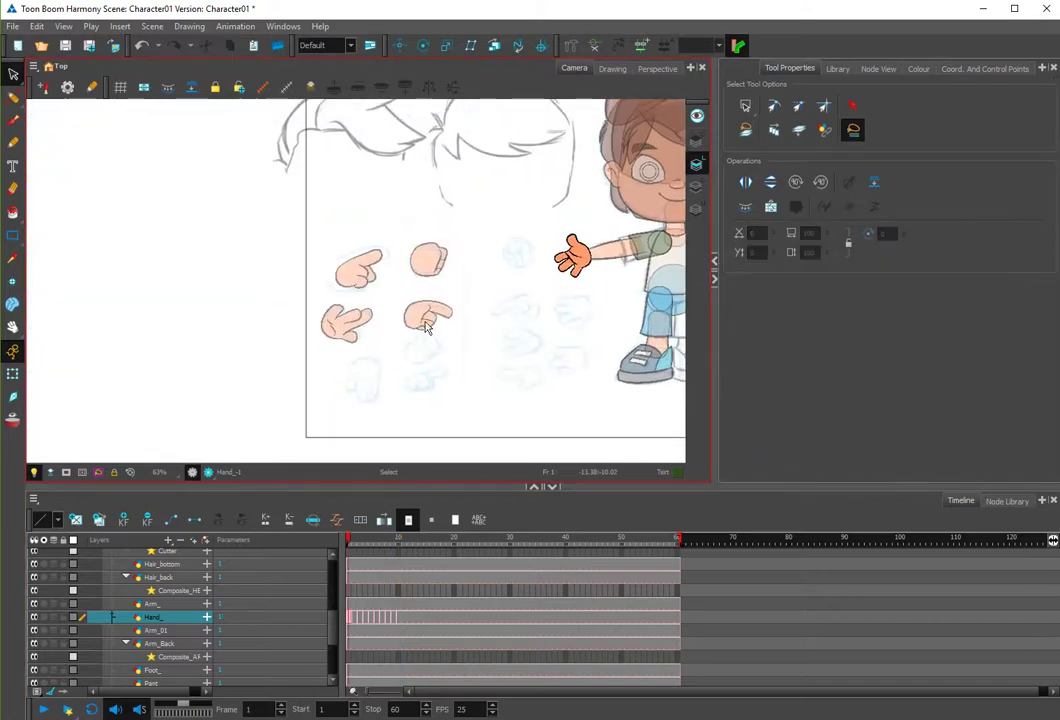
click(426, 318)
mouse_move(414, 322)
mouse_down()
mouse_move(569, 284)
mouse_move(588, 264)
mouse_move(580, 260)
mouse_up()
key(ctrl+x)
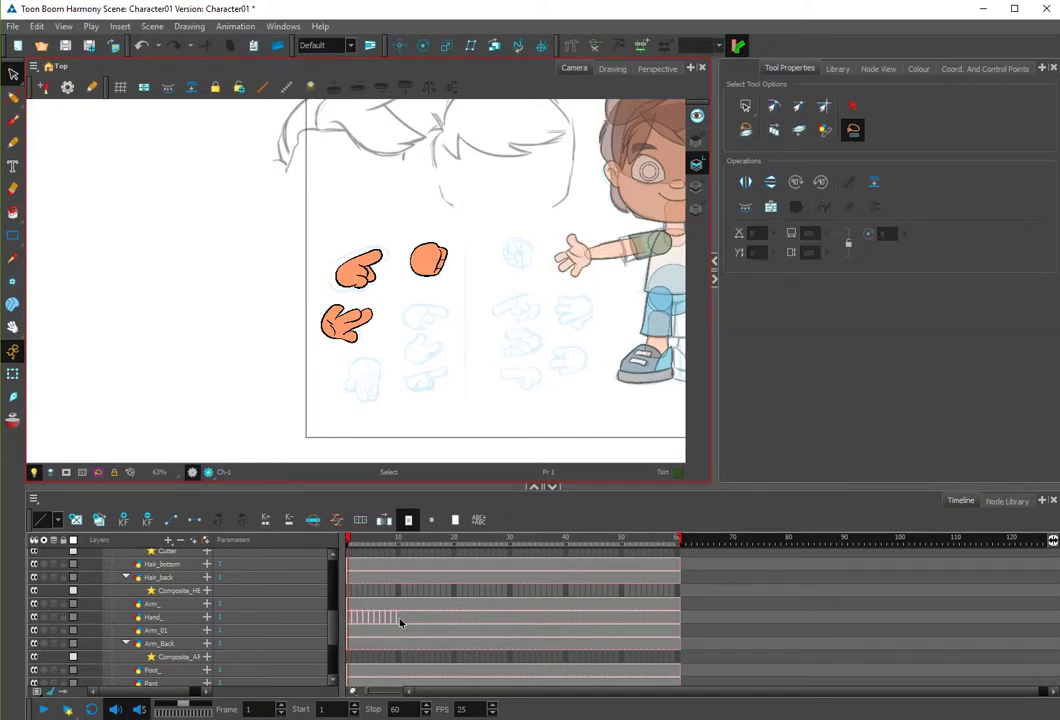
Duplicate the Hand_ drawing on frame 11 and replace its open hand with the cut horizontal pointing hand.
click(402, 618)
click(575, 258)
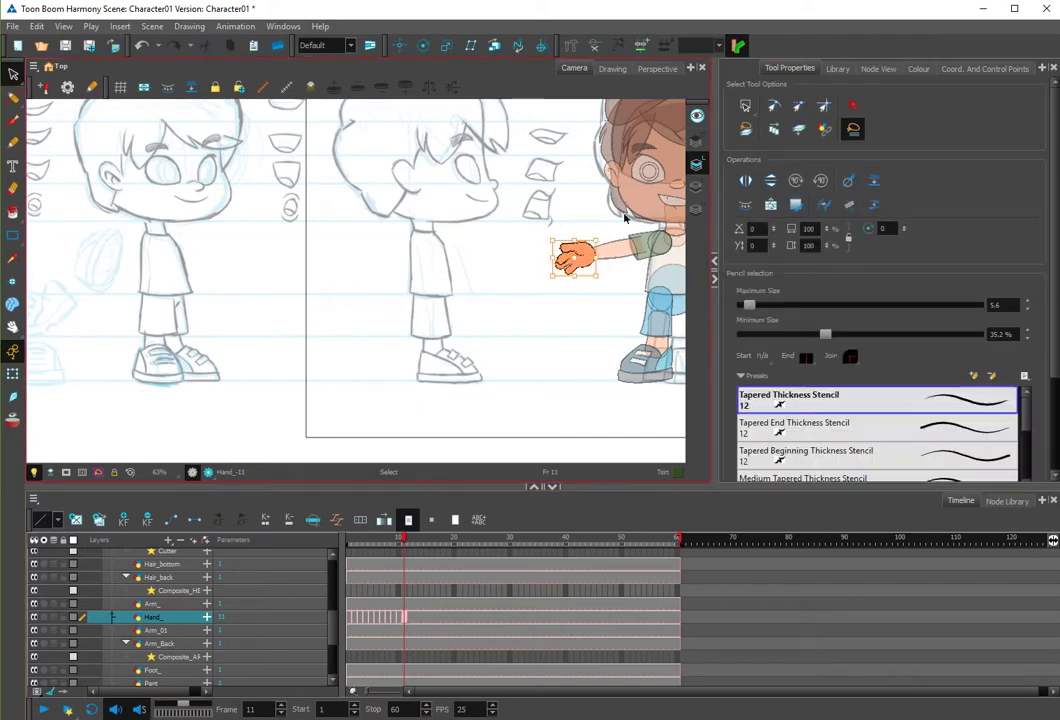
key(Delete)
key(ctrl+v)
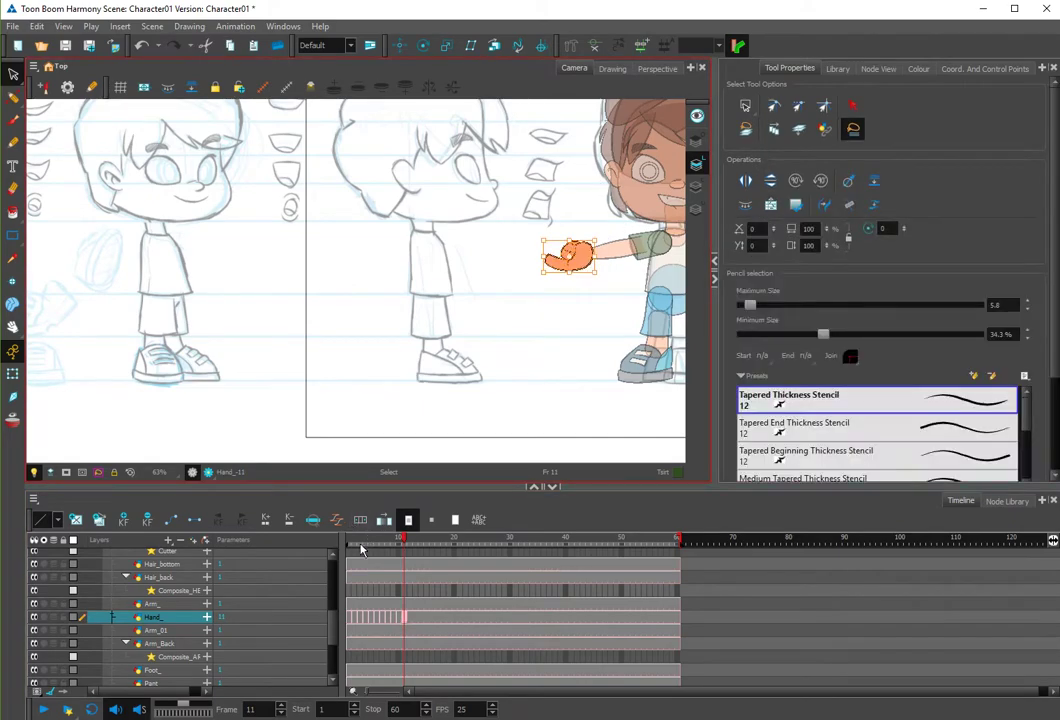
On frame 1, select the spread-finger hand below the upper pointing hand in Ch, rotate and move it onto the wrist, and cut it.
click(352, 548)
click(347, 322)
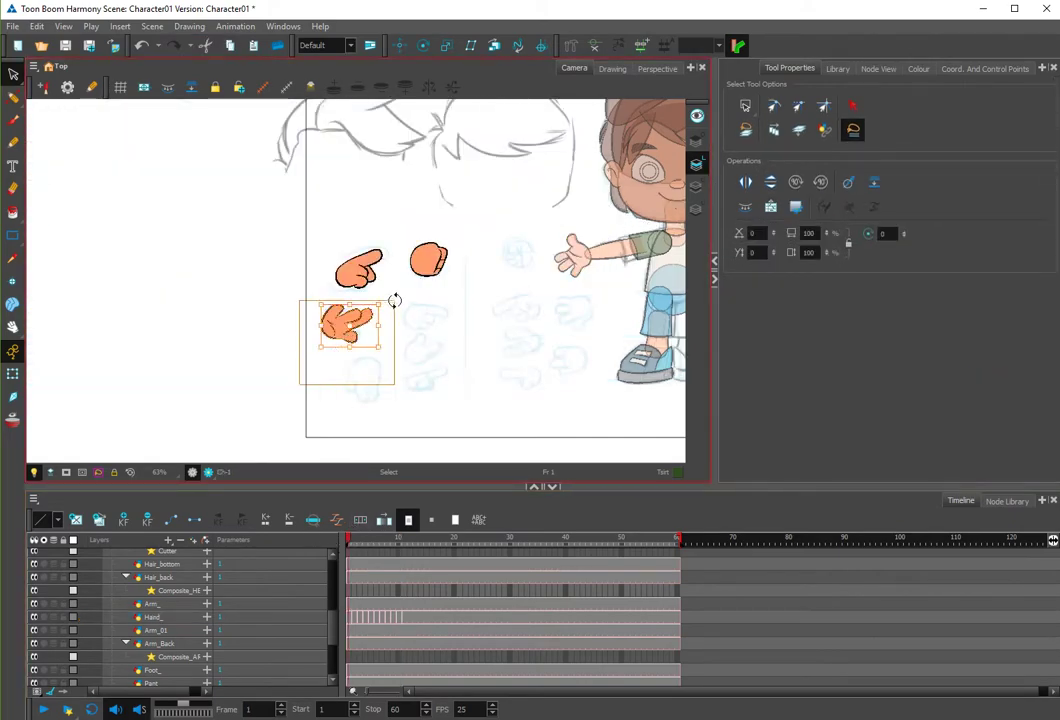
click(355, 322)
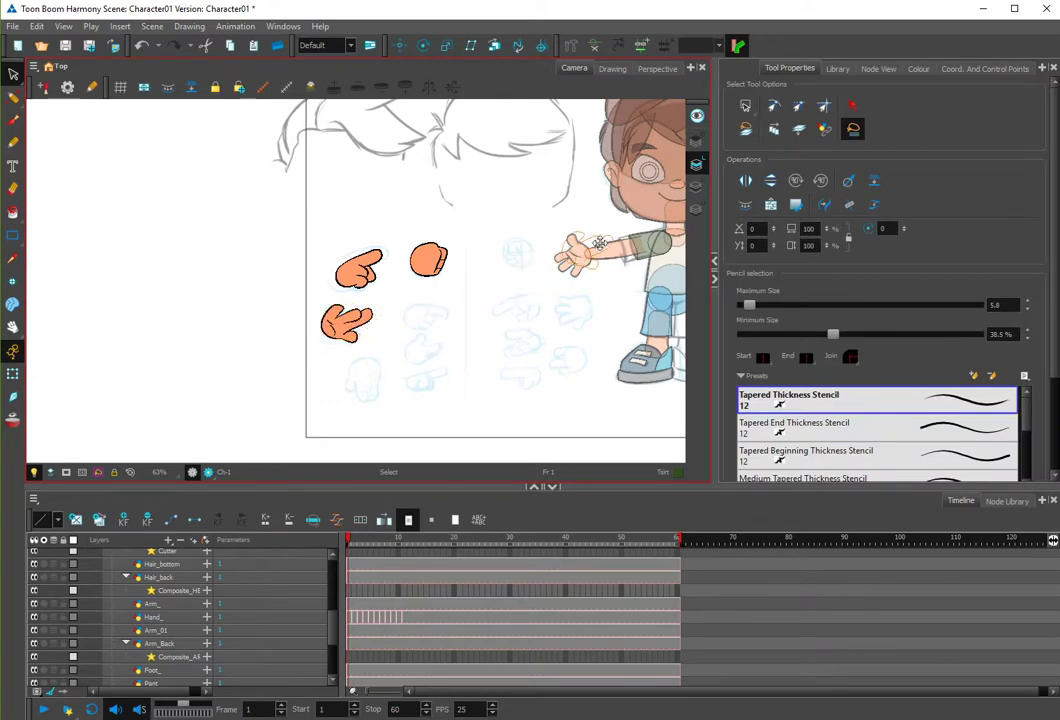
mouse_move(355, 320)
mouse_down()
mouse_move(602, 250)
mouse_move(525, 303)
mouse_move(582, 262)
mouse_up()
click(544, 317)
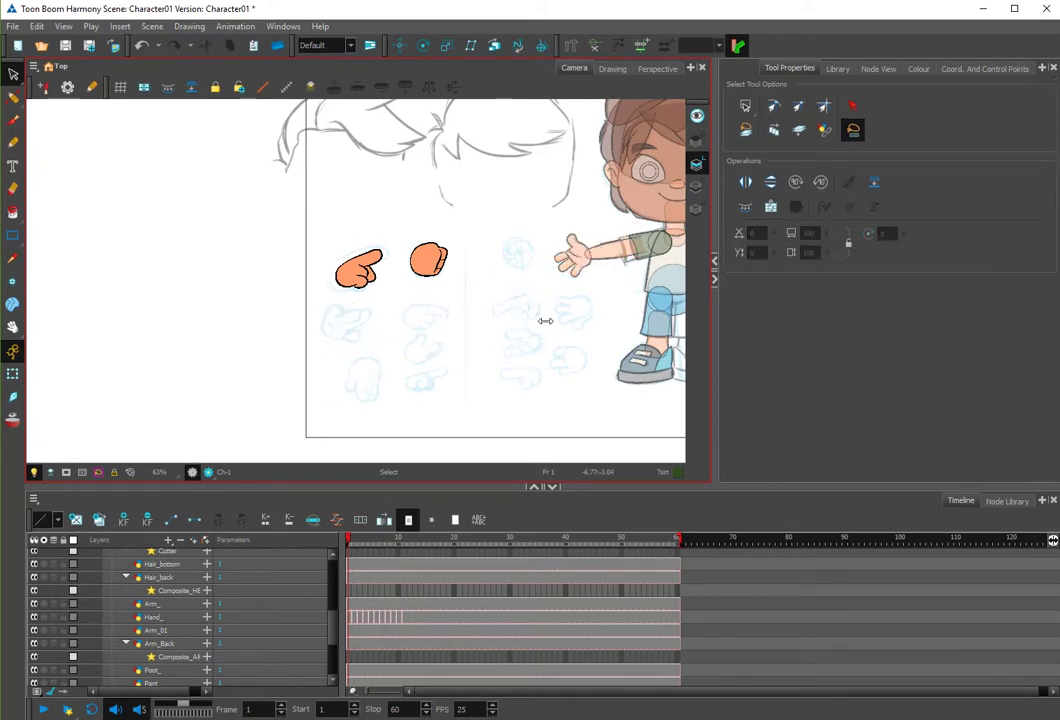
Duplicate the Hand_ drawing on frame 12 and replace its pointing hand with the cut spread-finger hand.
click(411, 622)
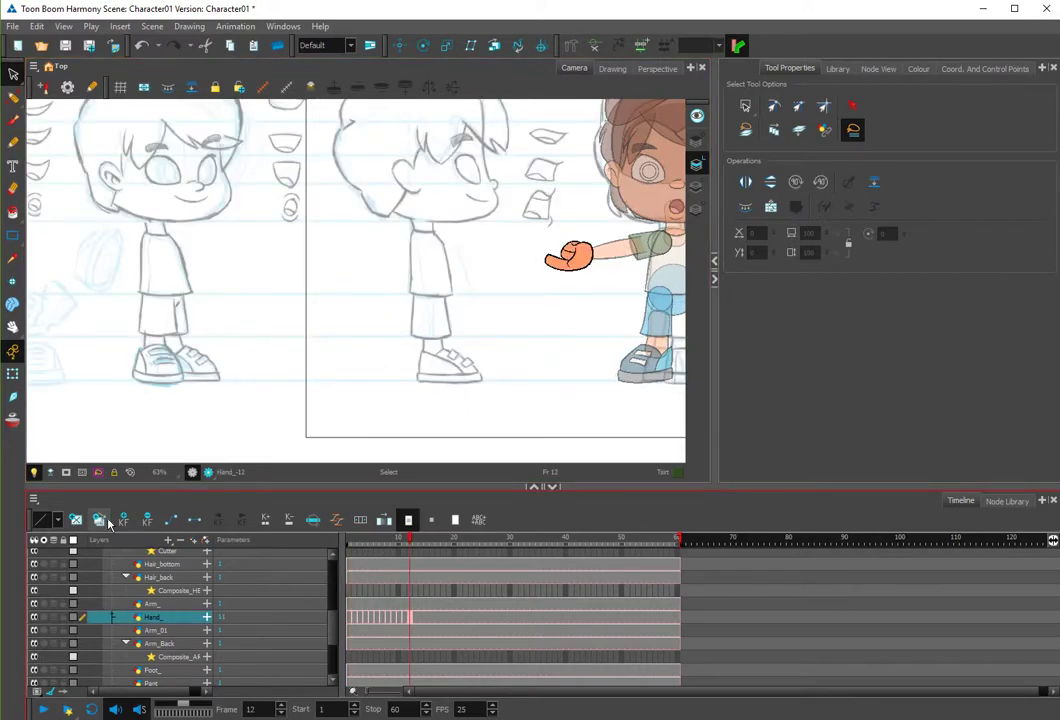
key(ctrl+a)
key(Delete)
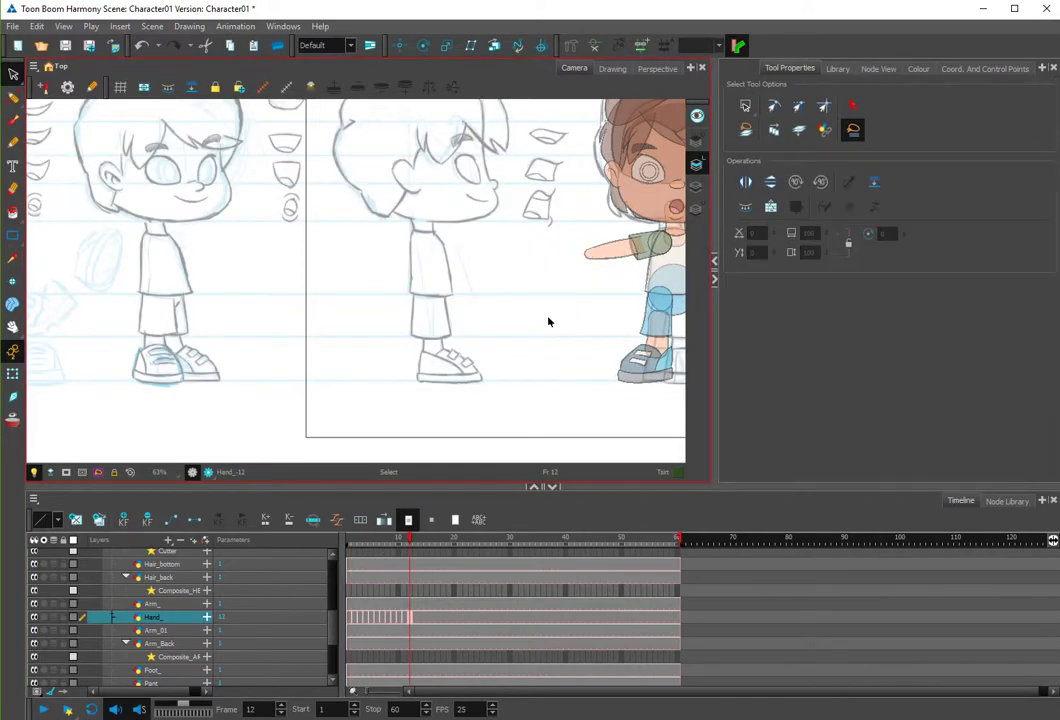
key(ctrl+v)
On frame 1, cut the pointing hand beside the fist from the Ch drawing.
click(350, 541)
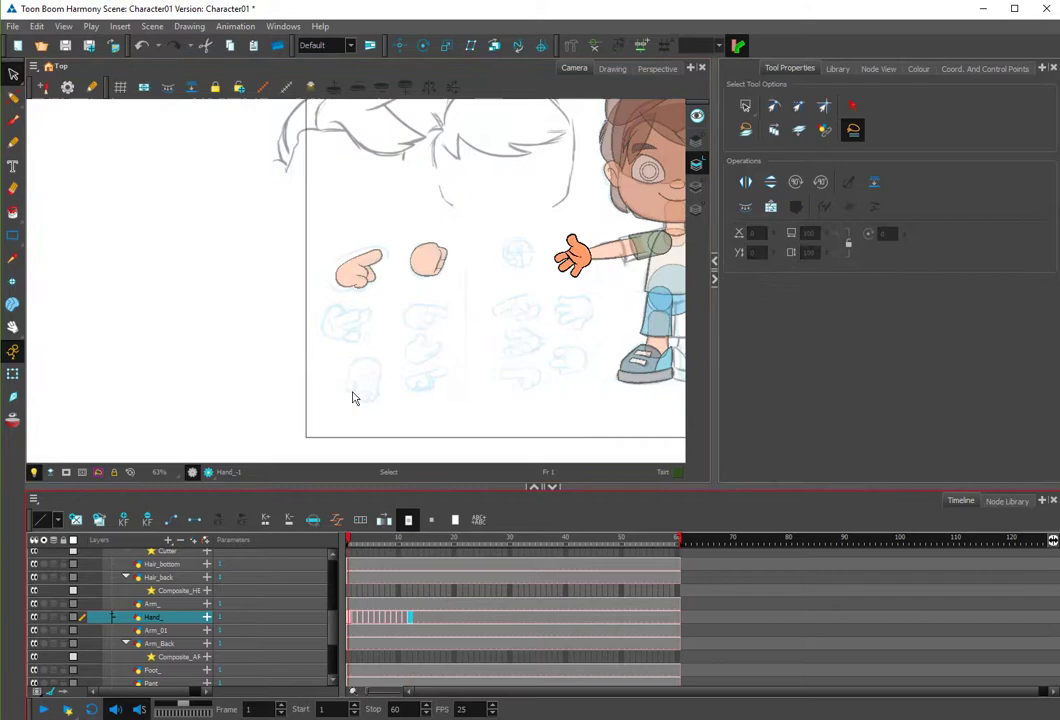
click(358, 281)
key(Delete)
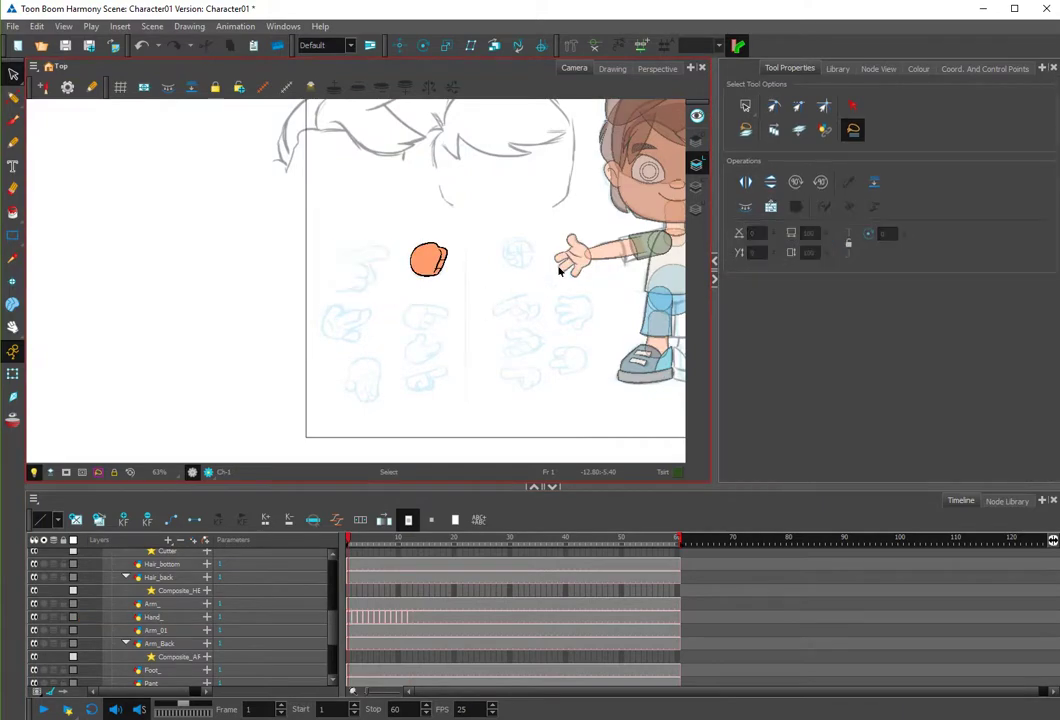
Duplicate the Hand_ drawing on frame 13 and compare it with the drawings on the preceding frames.
click(417, 617)
mouse_move(518, 317)
mouse_down()
mouse_move(556, 277)
mouse_move(590, 145)
mouse_up()
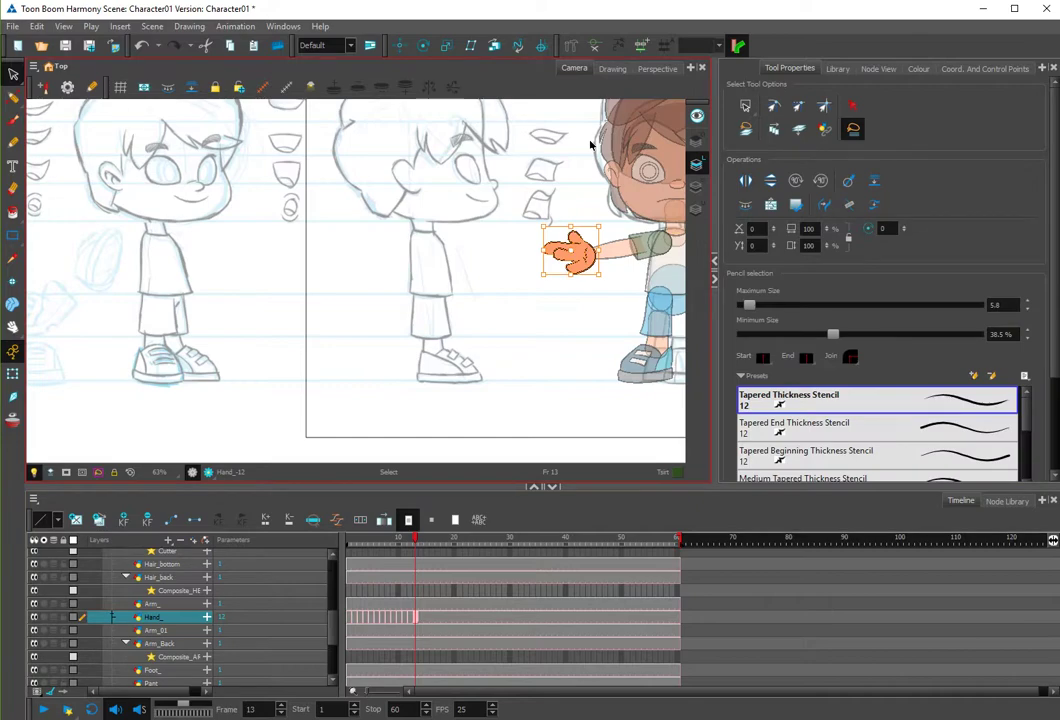
click(418, 548)
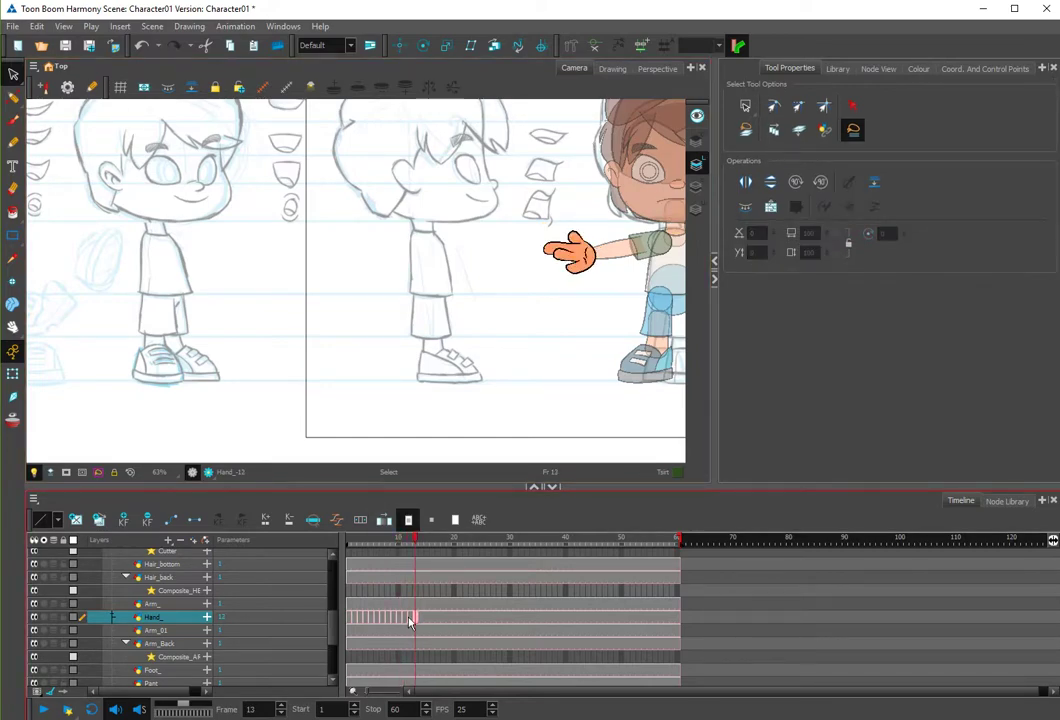
key(comma)
key(comma)
key(period)
key(period)
Replace the spread-finger hand on frame 13 with the cut pointing hand, rotated to point away from the arm and placed at the wrist.
drag(554, 286, 586, 184)
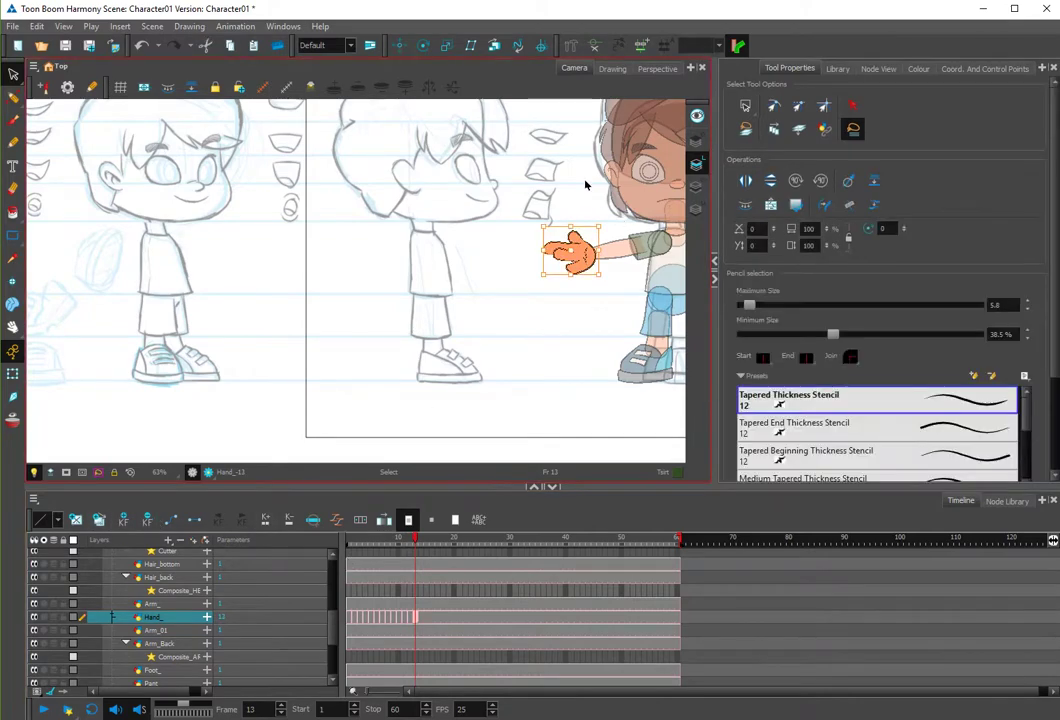
key(Delete)
key(ctrl+v)
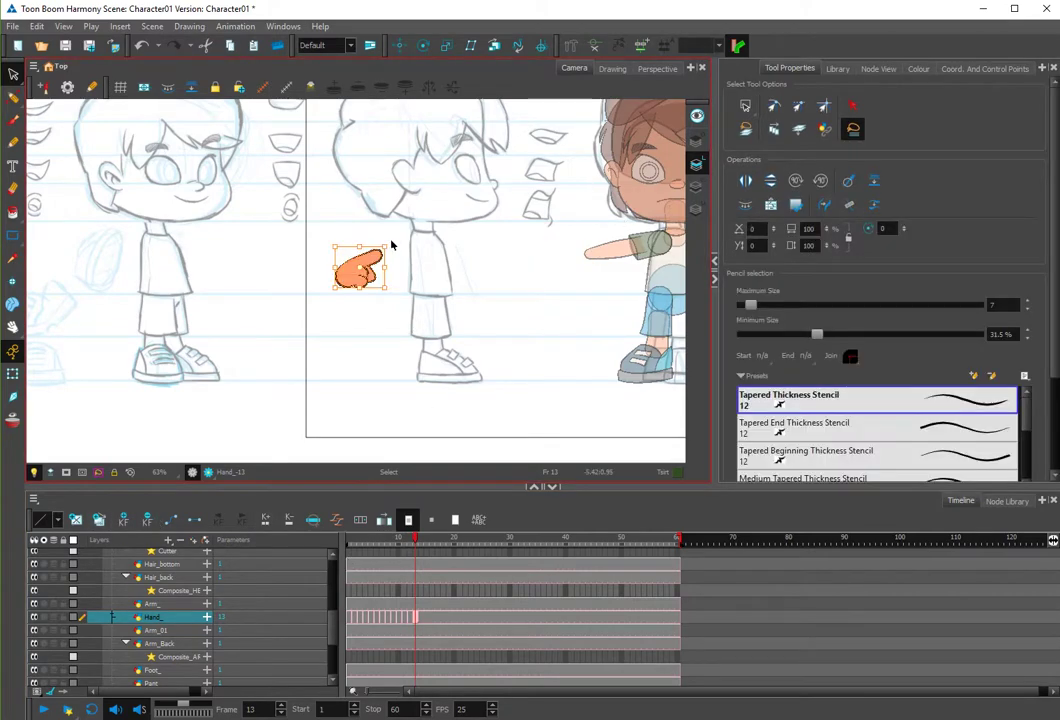
drag(392, 244, 586, 250)
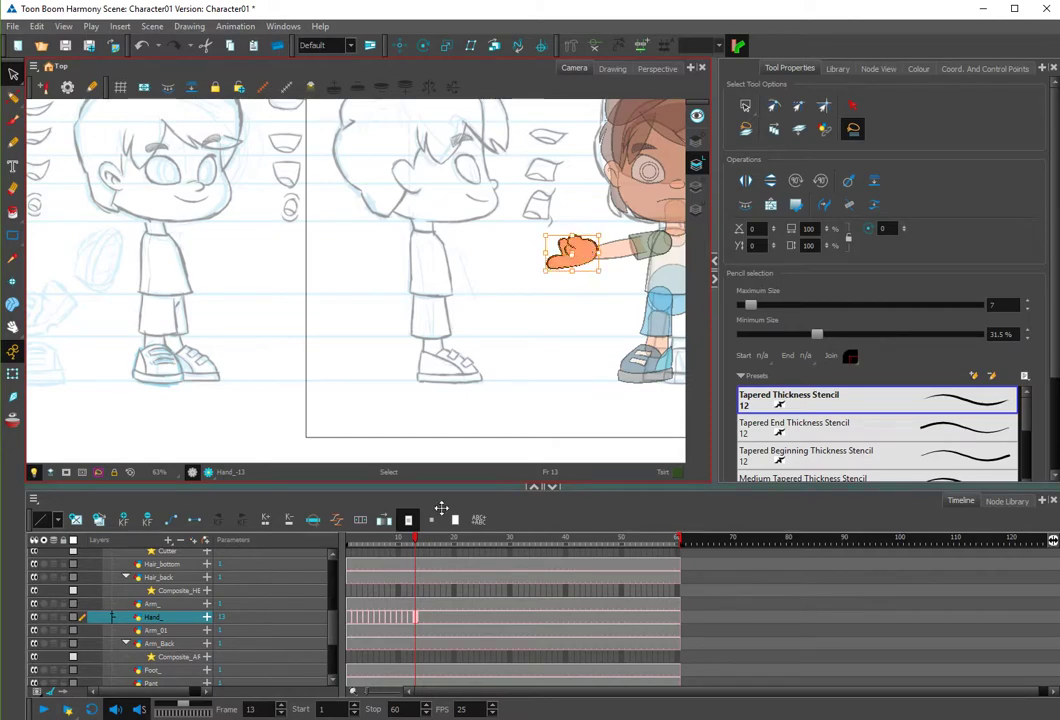
Cut the remaining fist from the Ch drawing on frame 1 and duplicate the Hand_ drawing on frame 14.
click(350, 543)
click(427, 258)
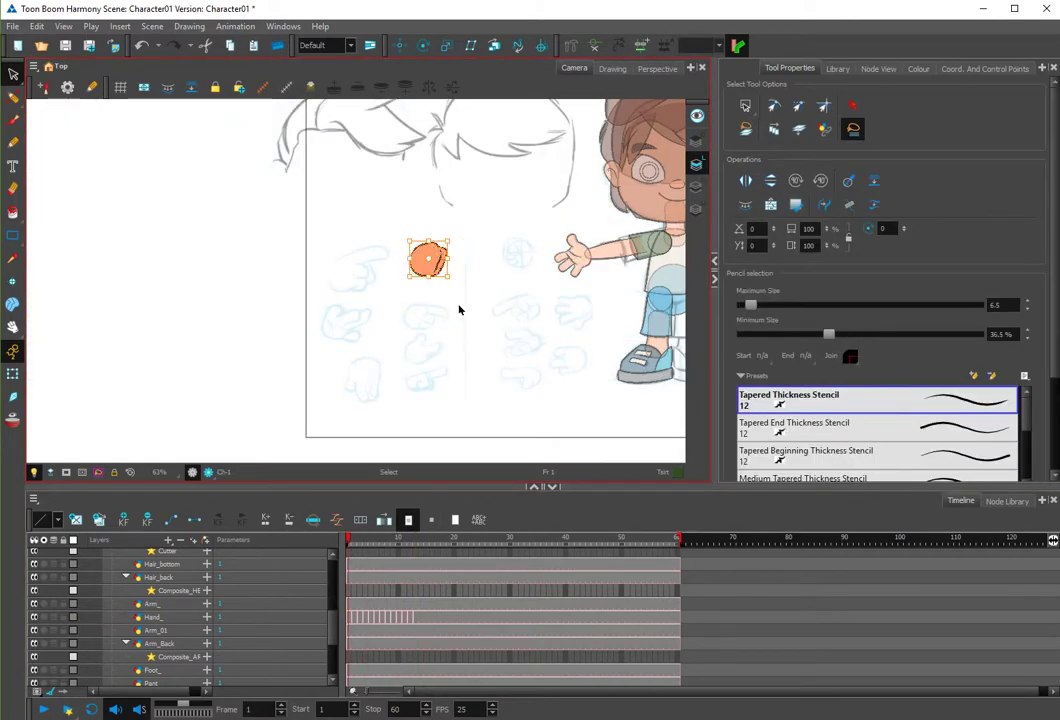
click(421, 617)
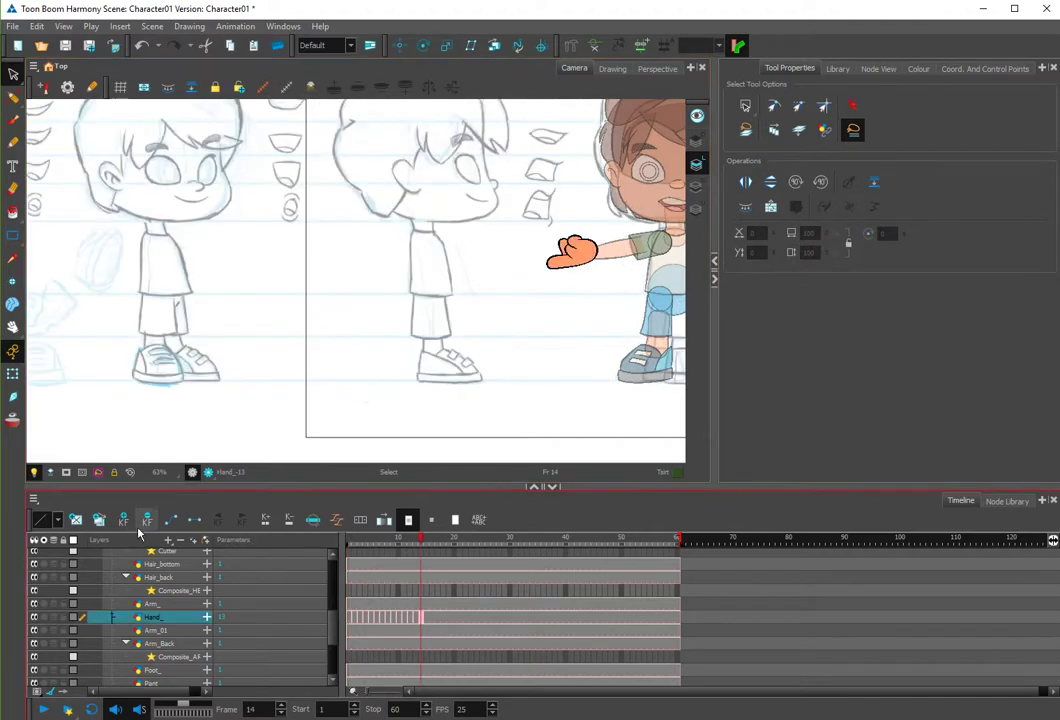
click(101, 522)
Replace the pointing hand in the Hand_ drawing on frame 14 with the cut fist, placed at the wrist.
click(574, 251)
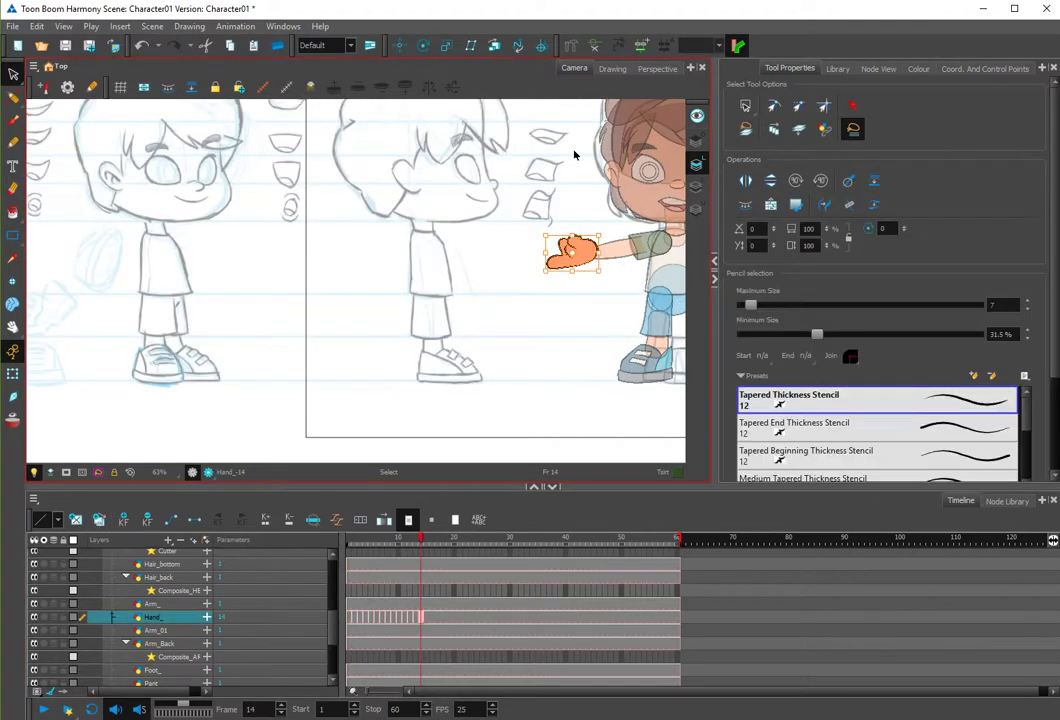
key(Delete)
key(ctrl+v)
drag(459, 239, 407, 303)
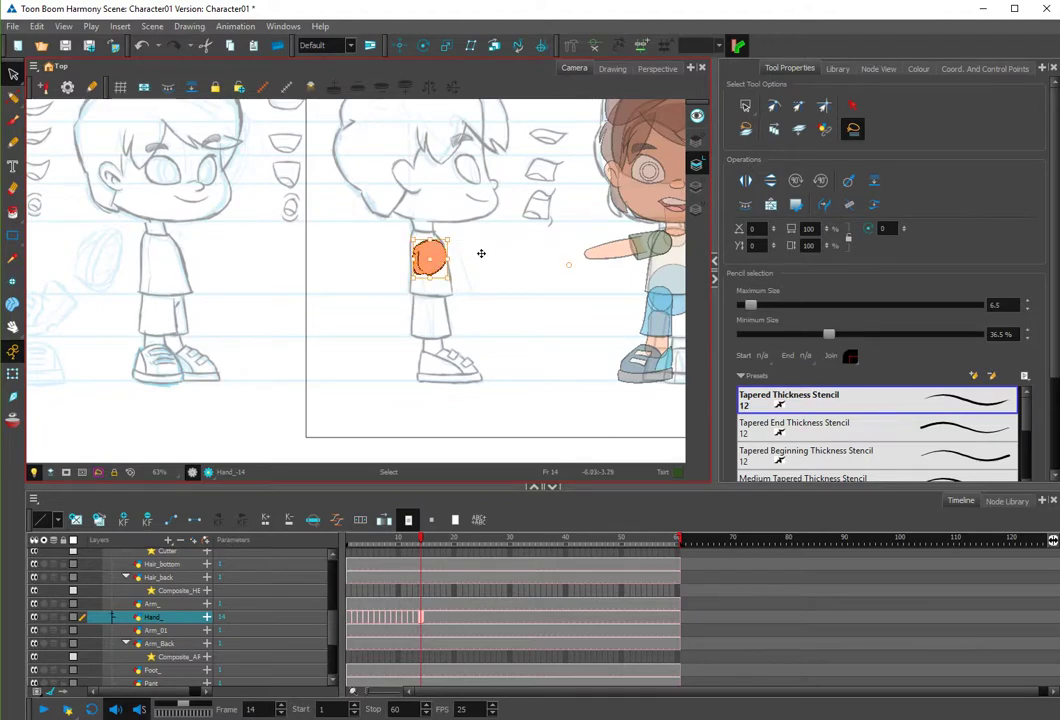
click(576, 256)
drag(584, 260, 586, 259)
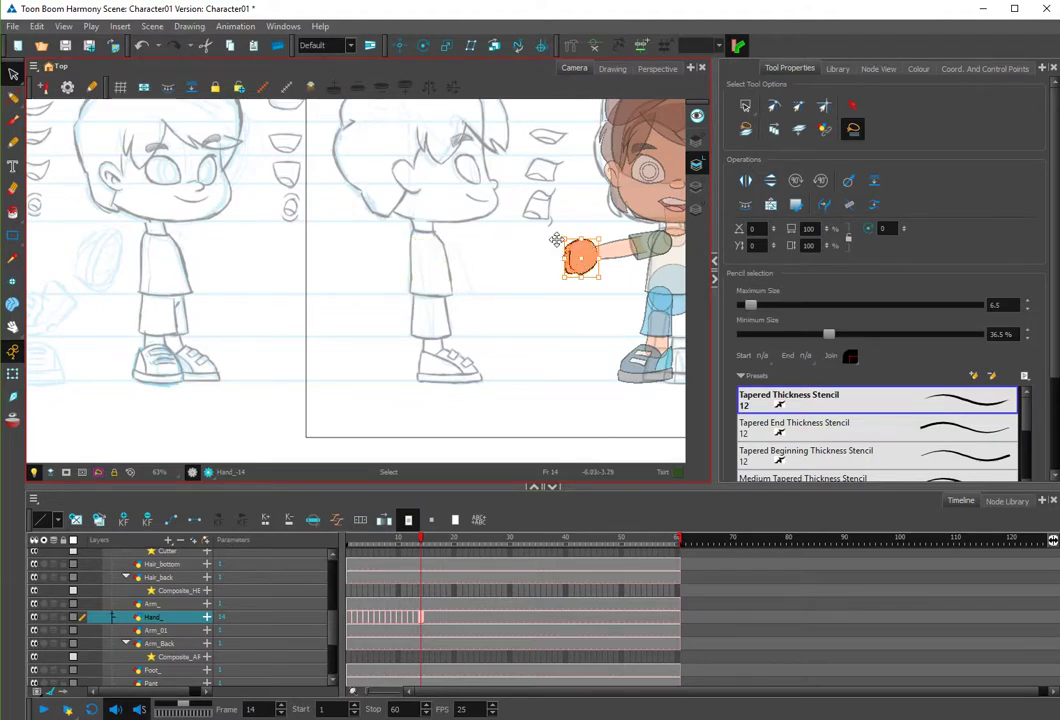
Try to rotate the fist on frame 14 about its pivot to follow the arm's angle.
key(shift+t)
click(554, 300)
drag(551, 320, 475, 369)
scroll(508, 328, up, 3)
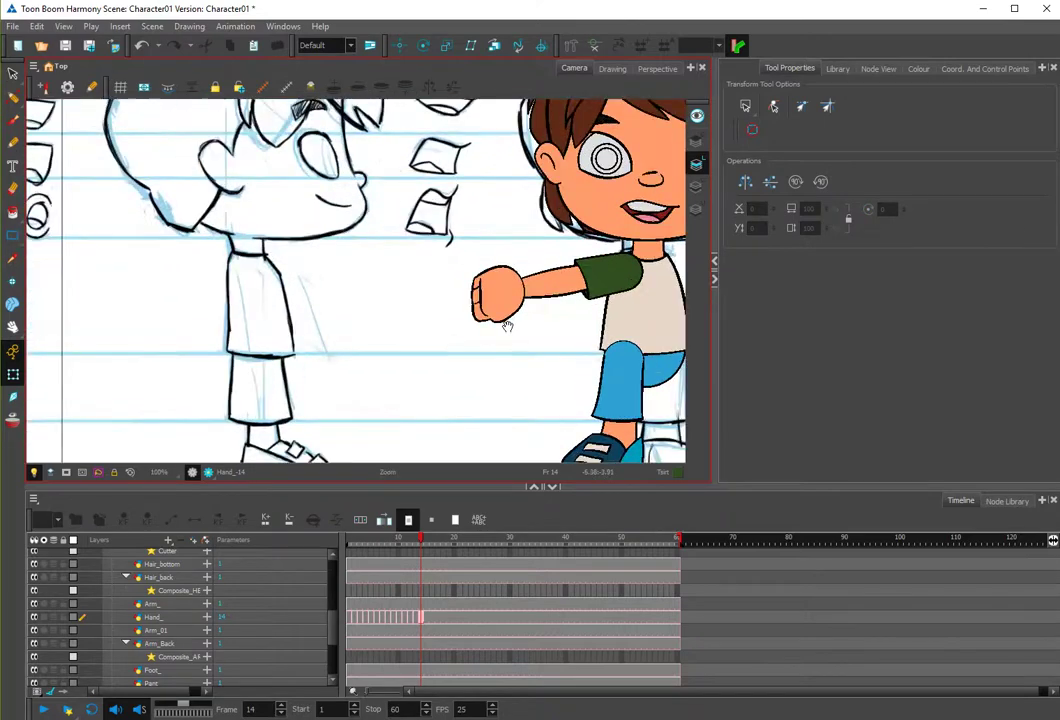
click(504, 297)
key(alt+s)
click(495, 280)
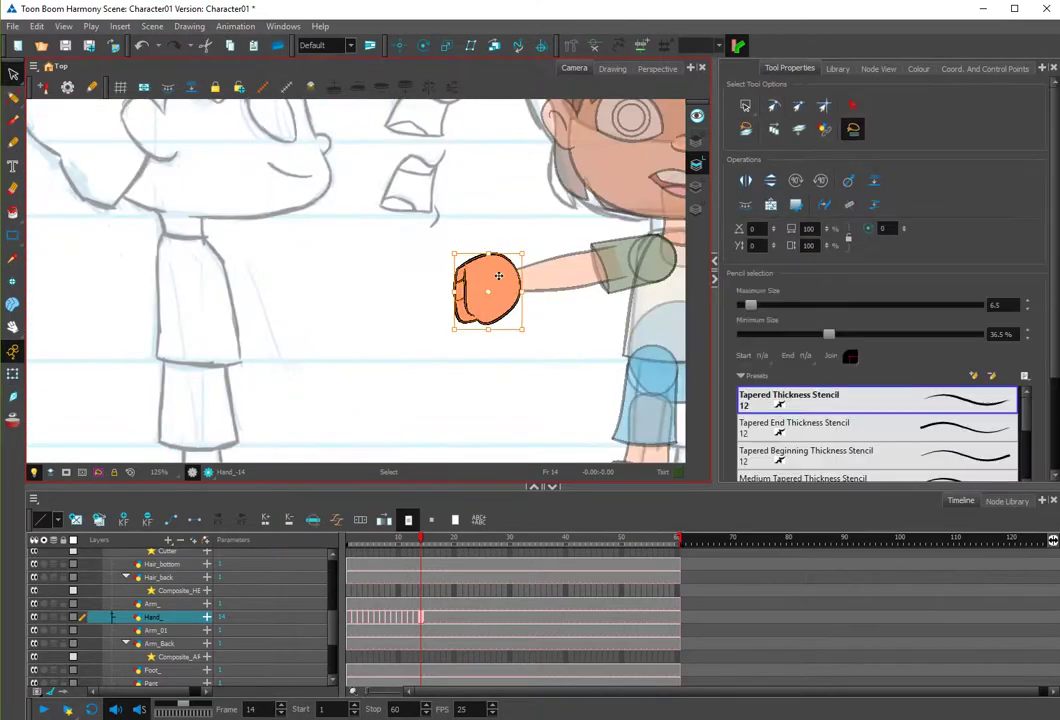
key(shift+t)
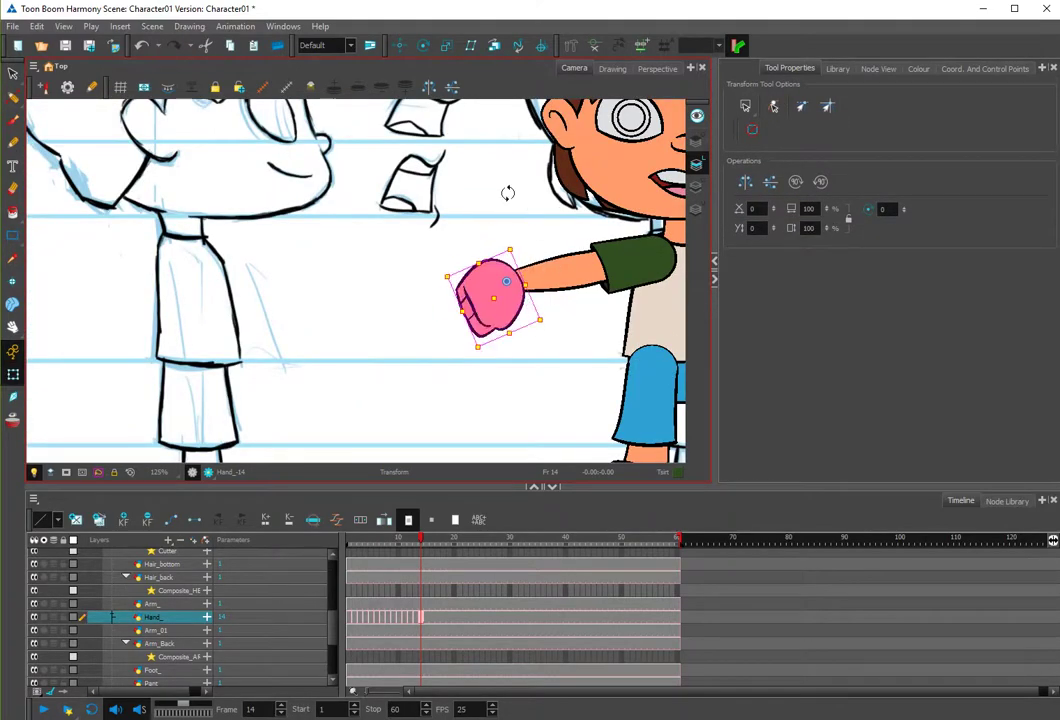
click(535, 237)
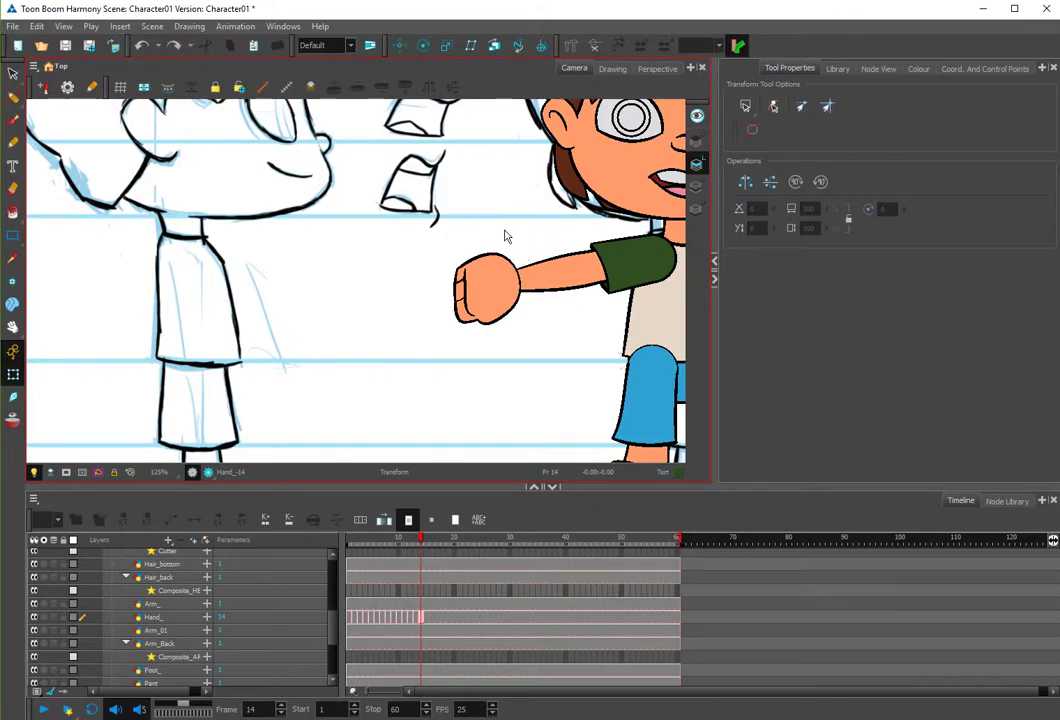
Nudge the fist on frame 14 slightly downward to line it up with the wrist.
key(alt+s)
click(518, 274)
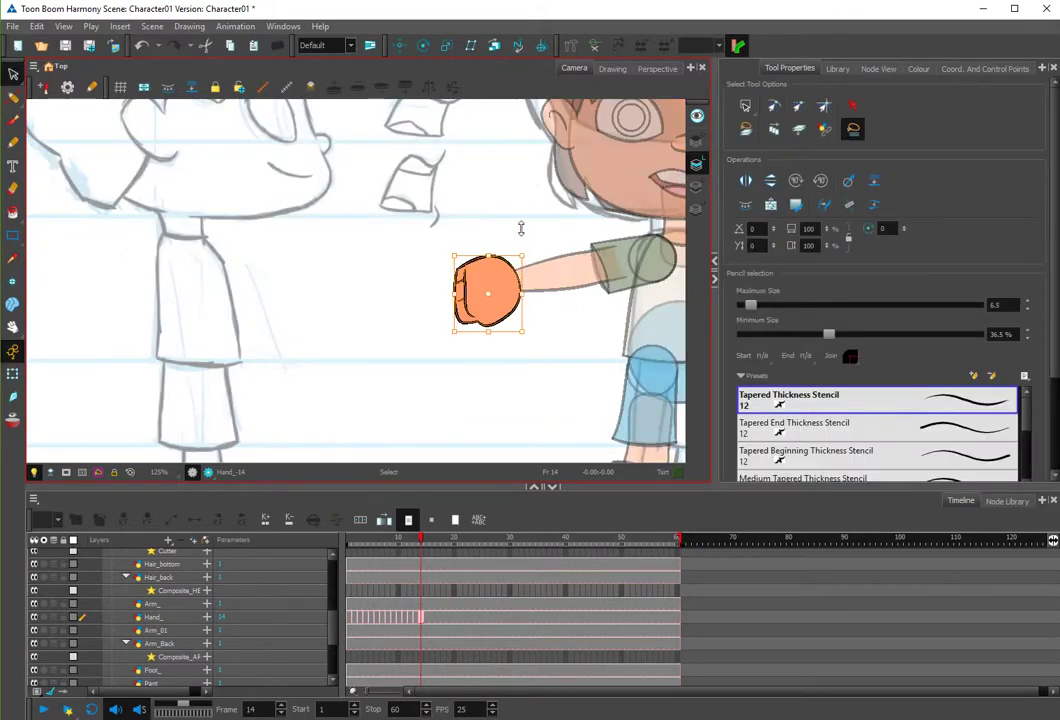
key(shift+t)
click(494, 275)
key(alt+s)
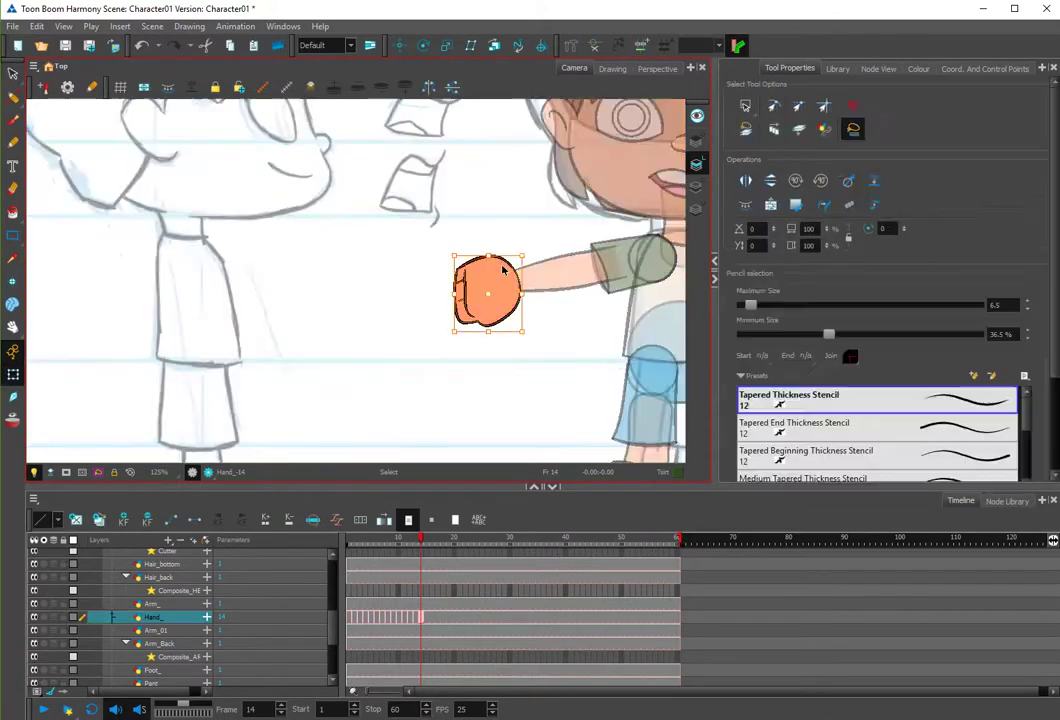
Show the frame 14 fist alone in the Drawing view with the light table off and examine its outline.
key(alt+z)
click(490, 245)
click(613, 68)
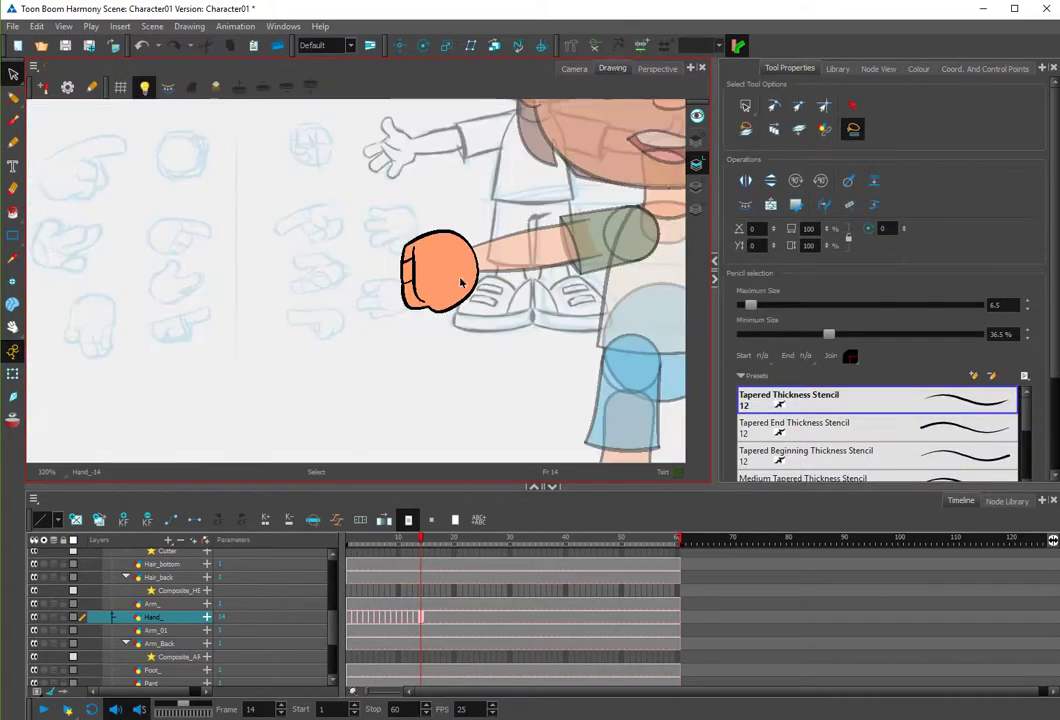
scroll(470, 325, up, 6)
key(shift+l)
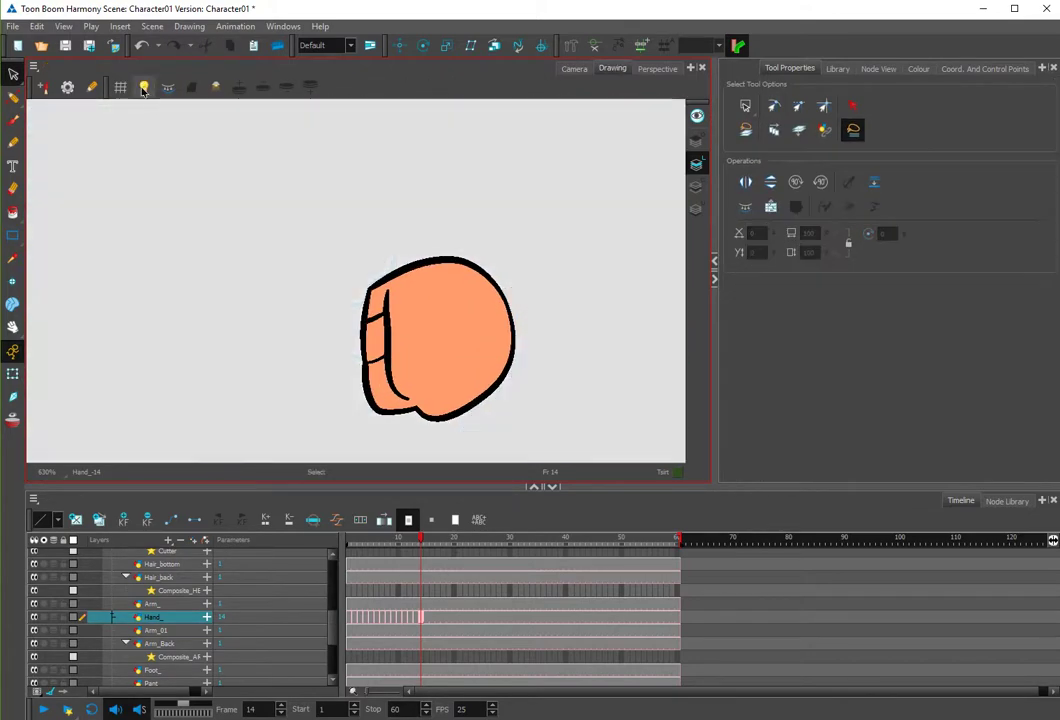
scroll(407, 213, down, 2)
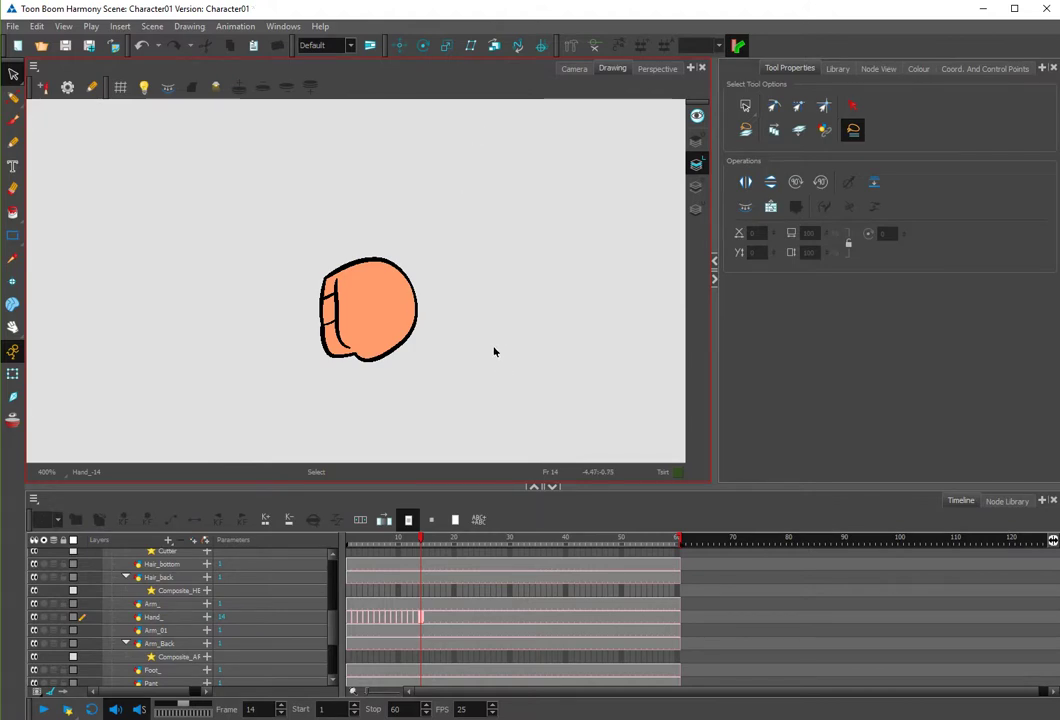
scroll(327, 332, up, 4)
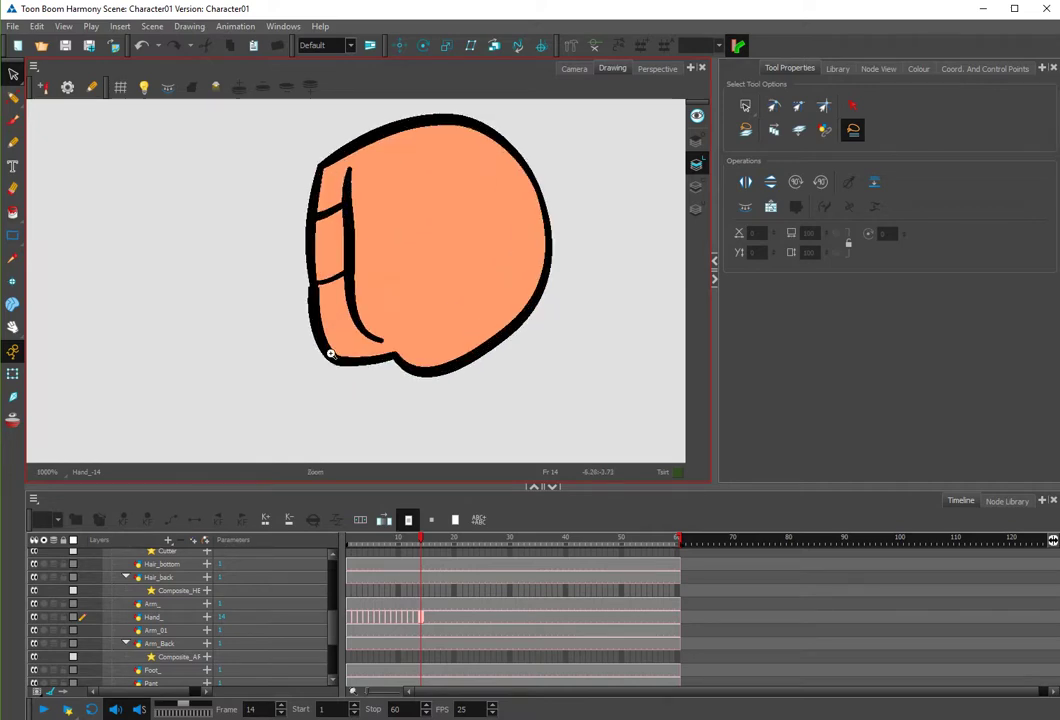
click(351, 321)
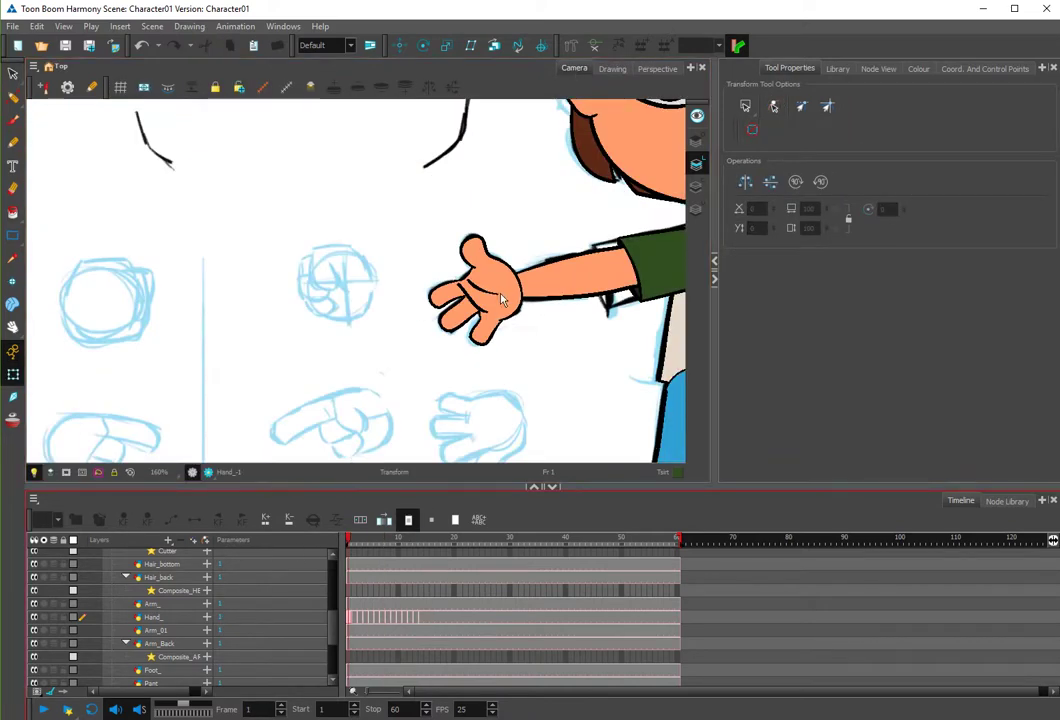
On frame 1, move the open hand's skin fill from the Colour Art to the Line Art layer, behind the outlines.
click(503, 299)
key(alt+s)
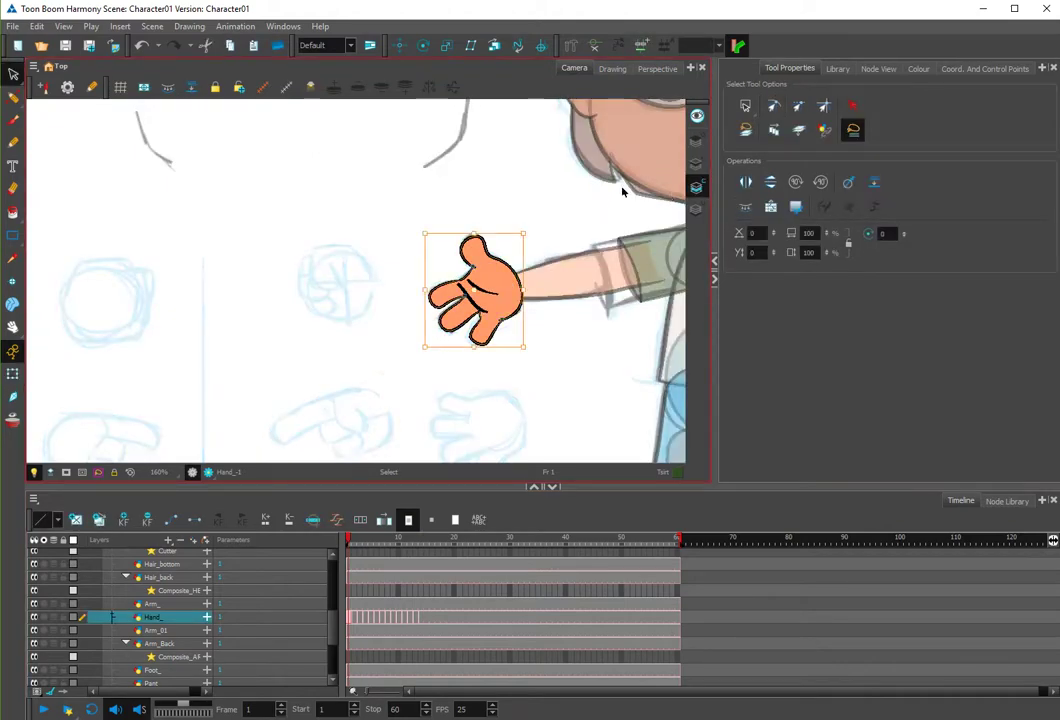
key(ctrl+x)
click(697, 164)
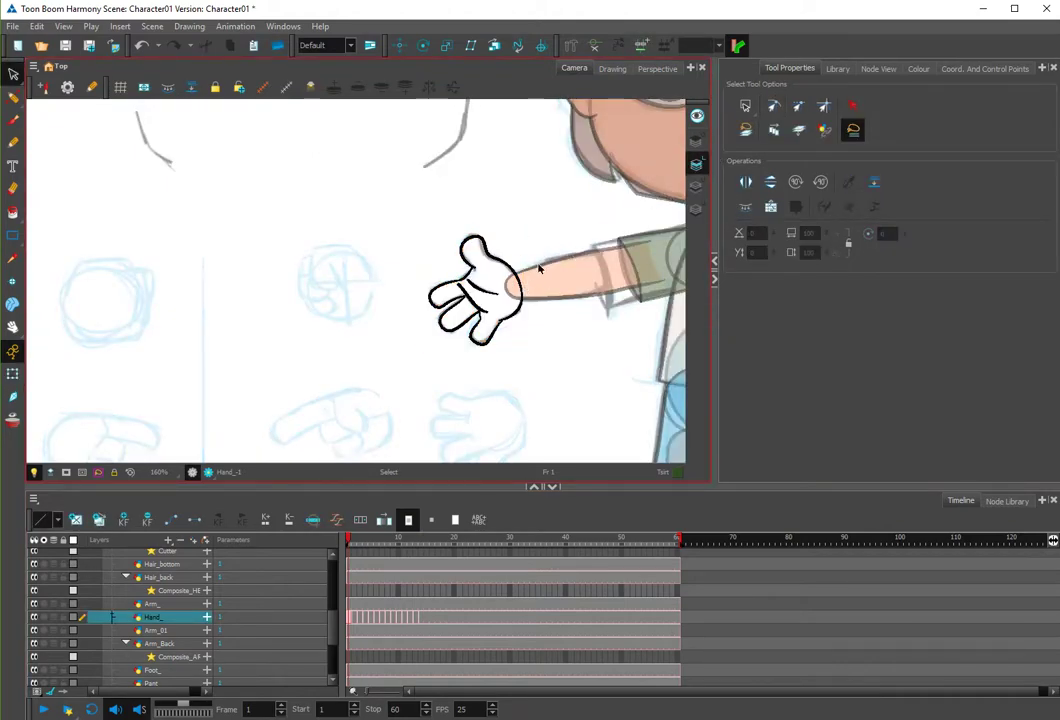
key(ctrl+v)
key(ctrl+shift+Page_Down)
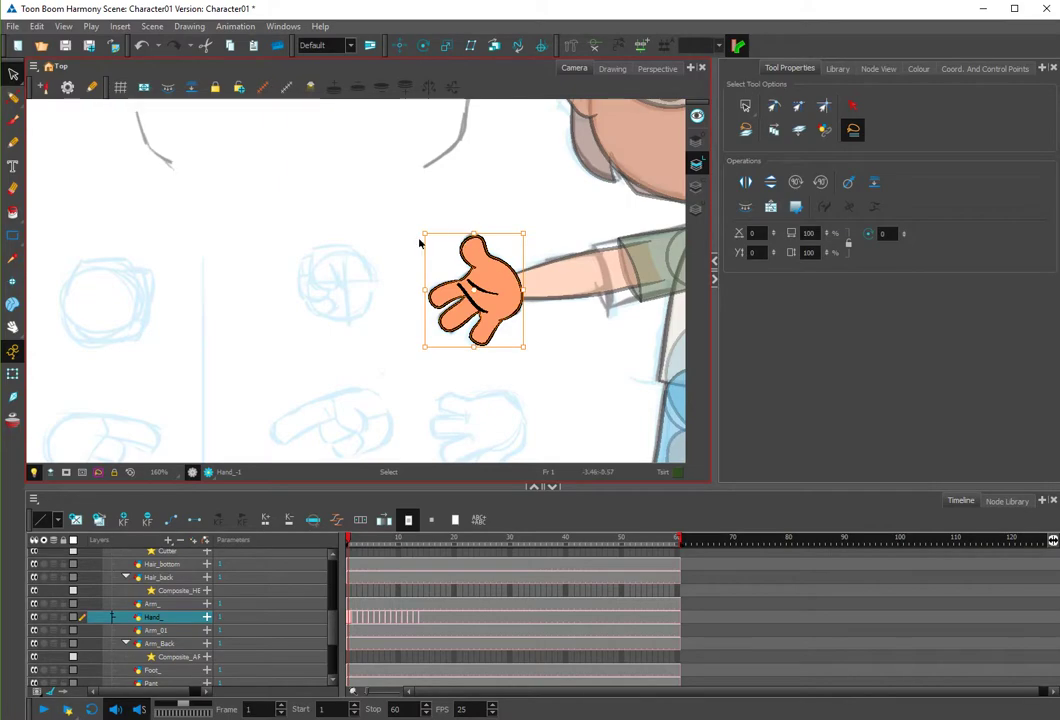
click(421, 241)
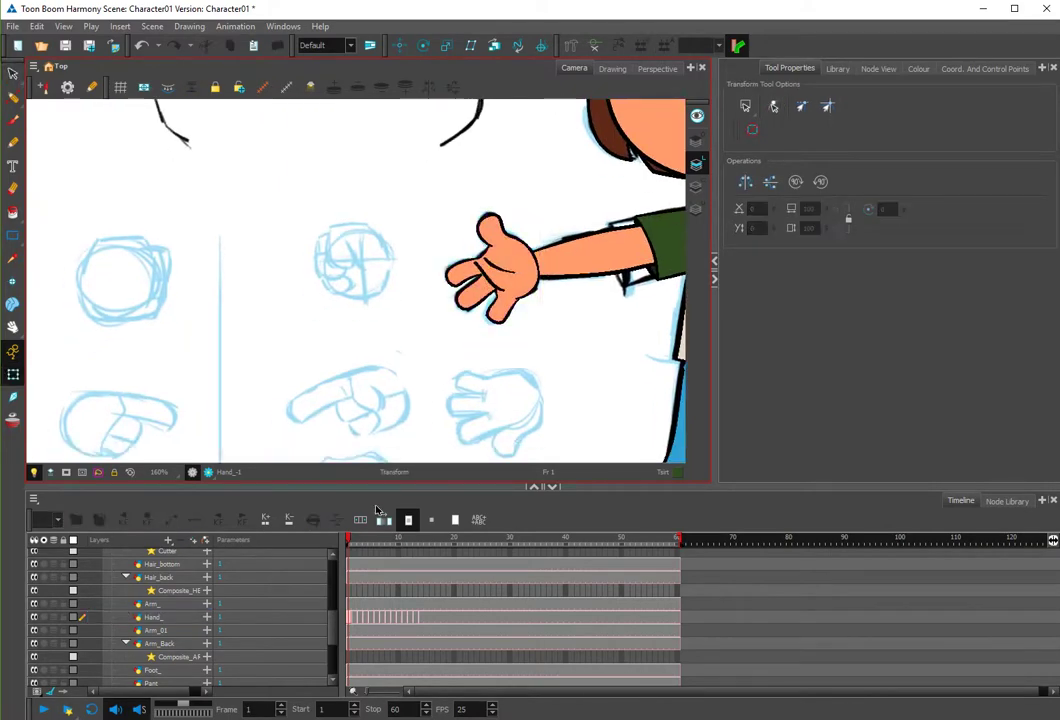
Review the Hand_ drawings by scrubbing back to frame 1, and save the scene.
mouse_move(355, 541)
mouse_down()
mouse_move(327, 541)
mouse_move(447, 561)
mouse_move(277, 547)
mouse_up()
click(497, 298)
click(421, 386)
scroll(430, 372, down, 2)
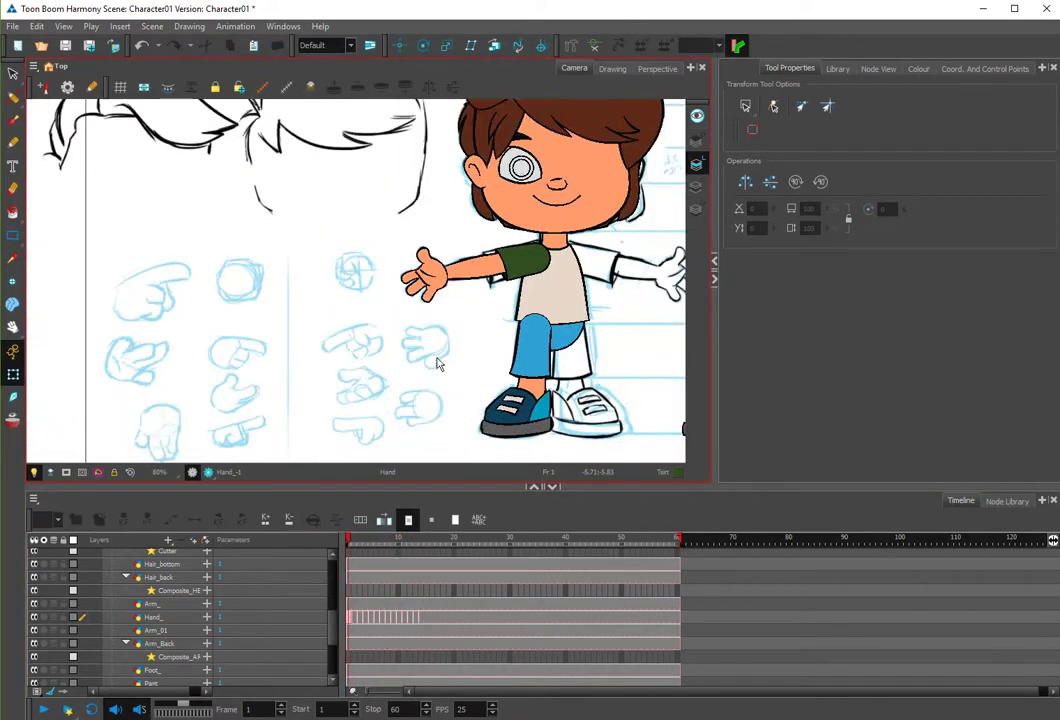
drag(437, 358, 438, 347)
key(ctrl+s)
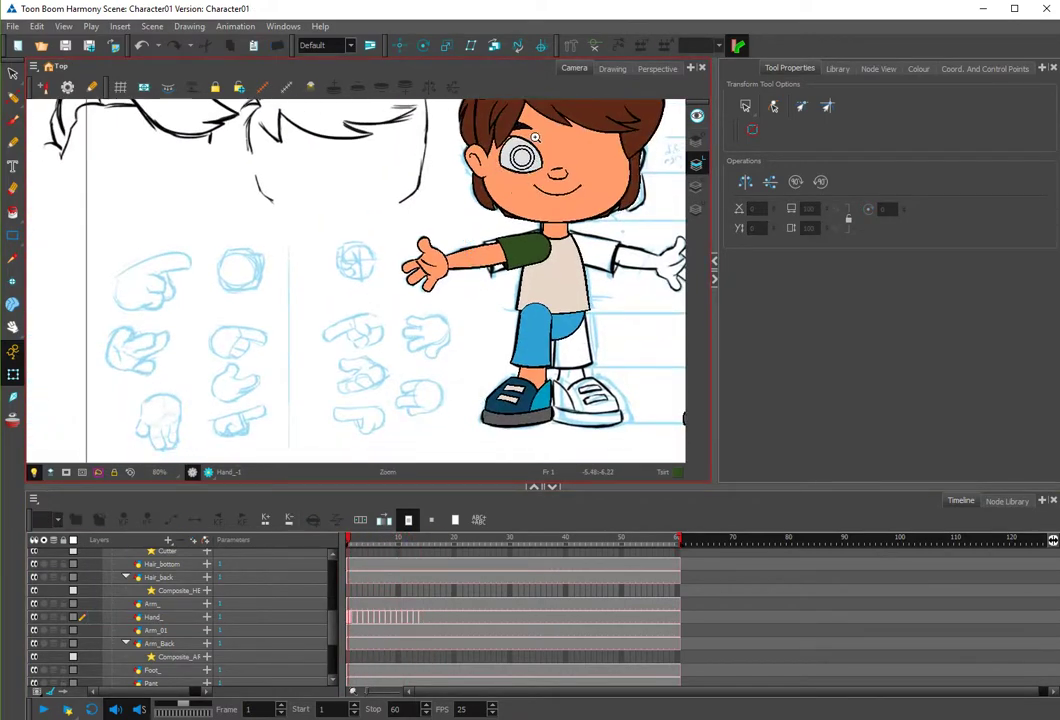
Select the character's pupil and examine the boy's eyes in both reference pictures.
scroll(535, 138, up, 3)
click(498, 230)
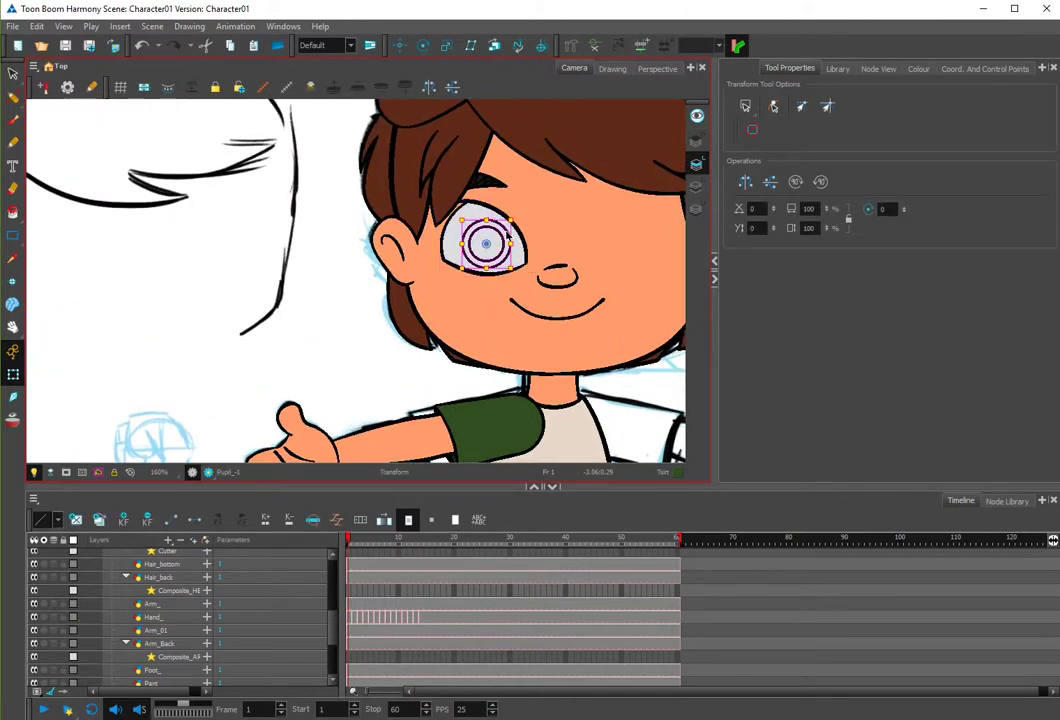
scroll(355, 237, down, 4)
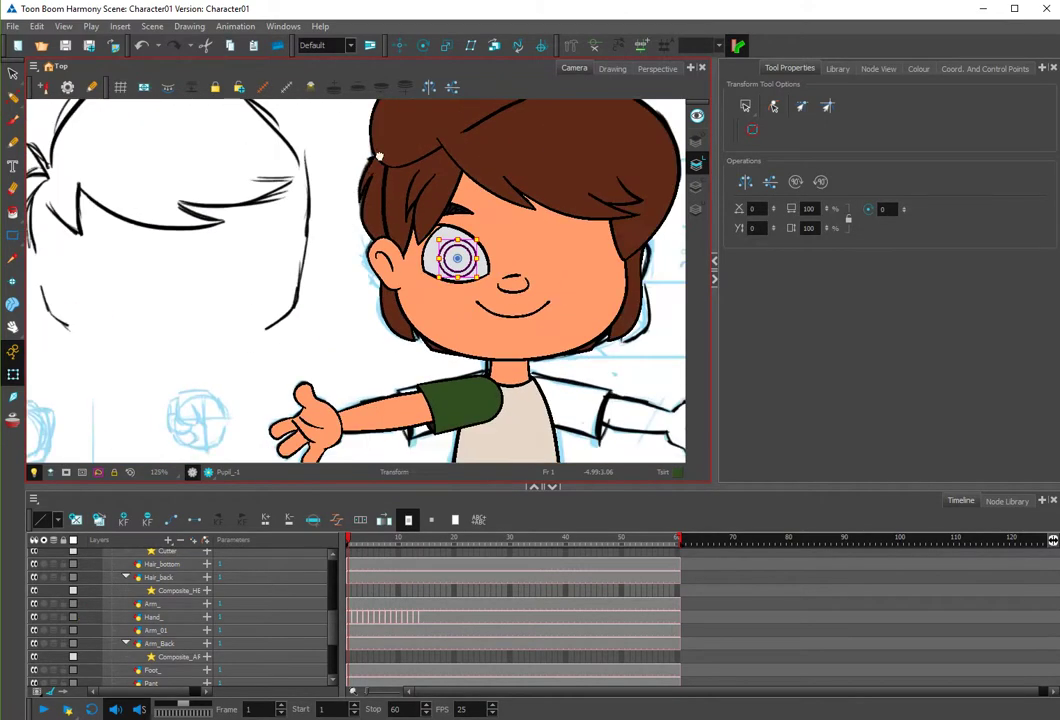
drag(449, 326, 284, 187)
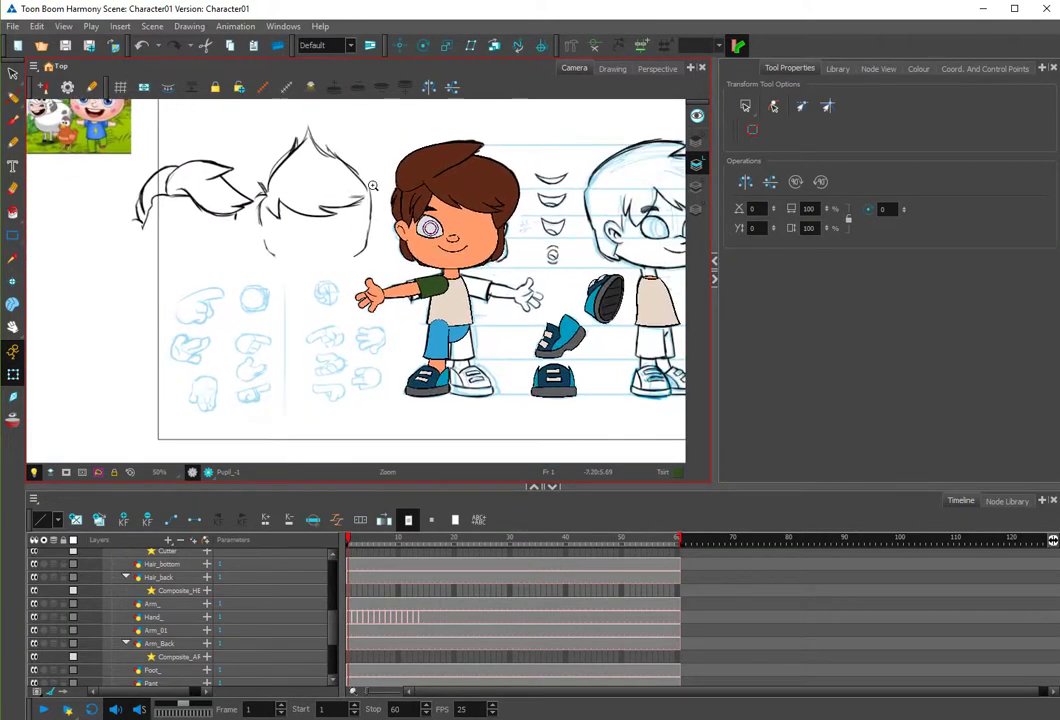
drag(138, 126, 387, 254)
scroll(197, 247, up, 7)
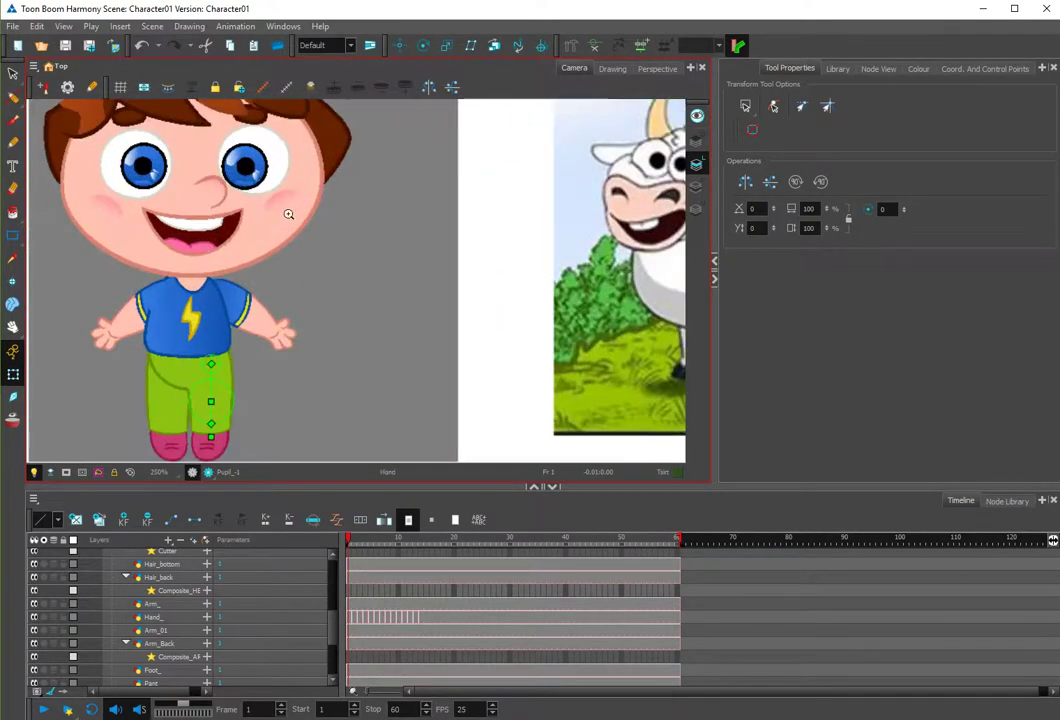
drag(480, 170, 274, 294)
drag(660, 345, 437, 291)
scroll(439, 289, down, 2)
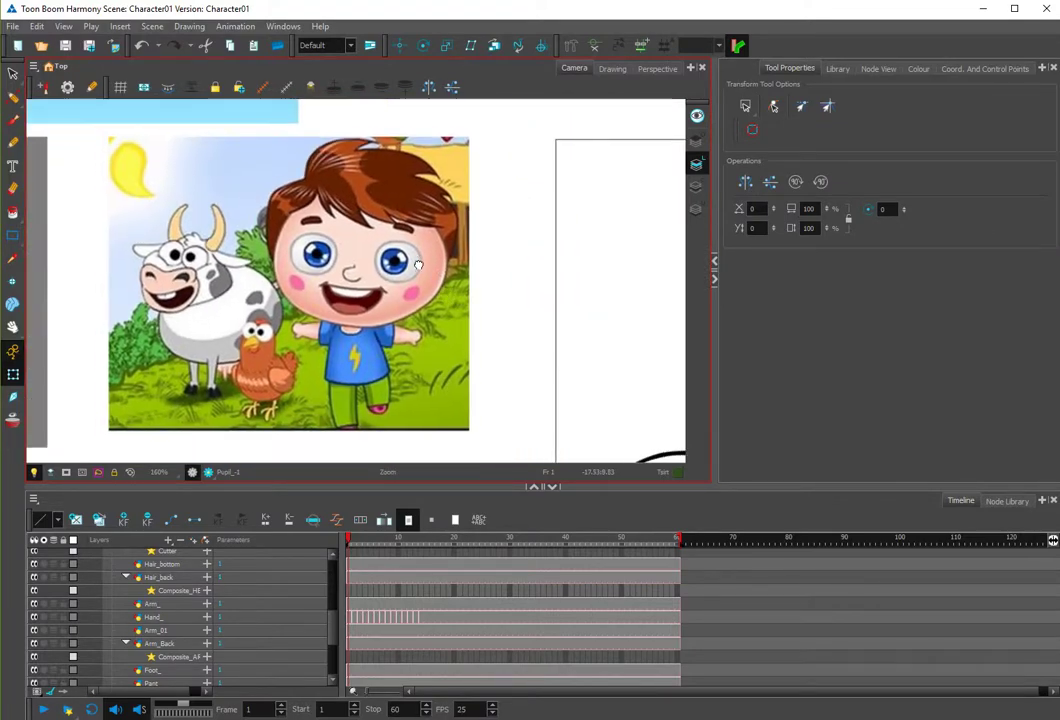
scroll(442, 295, up, 3)
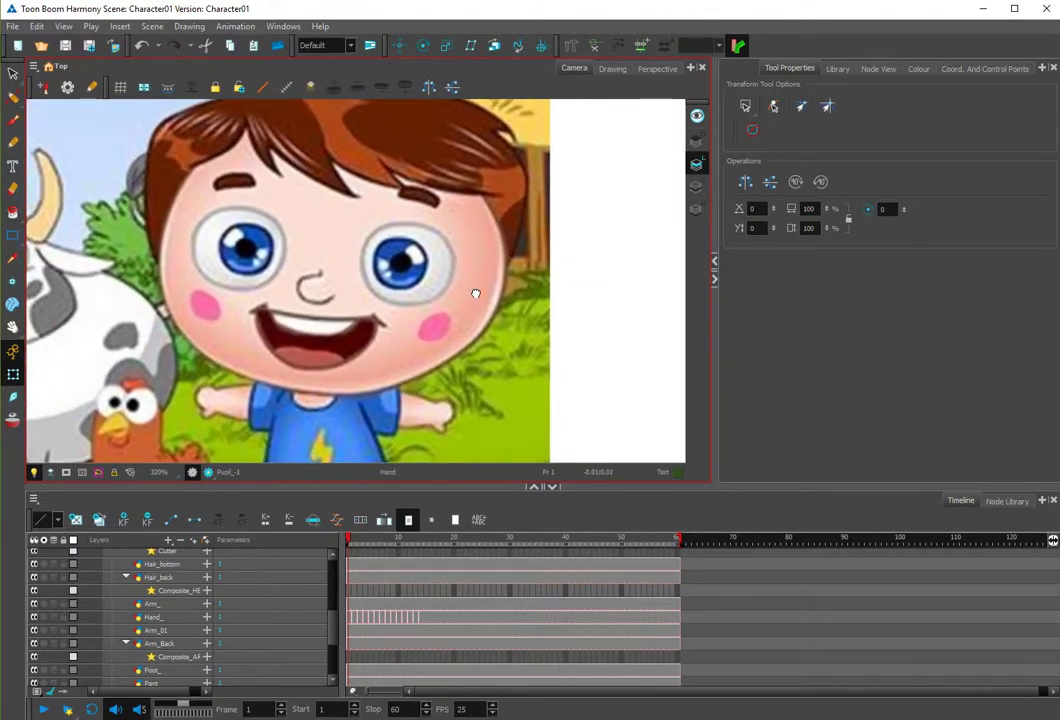
drag(473, 293, 385, 260)
scroll(385, 260, down, 4)
drag(640, 345, 382, 291)
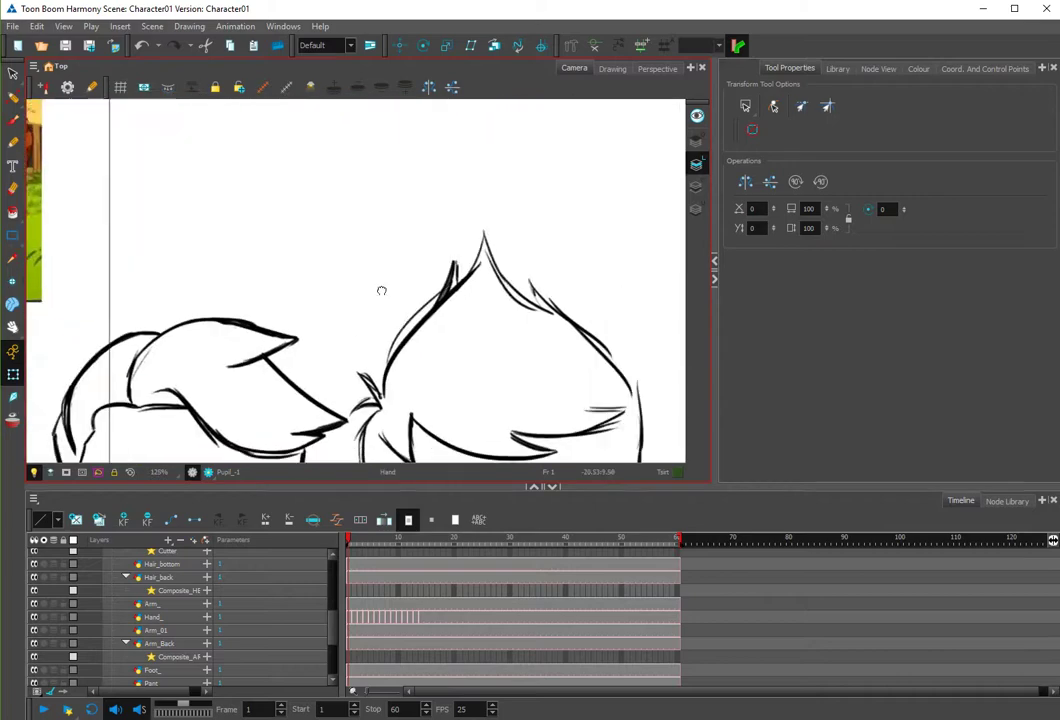
Compare the character's pupil circles up close with the boy's blue eyes in the farm reference picture.
drag(545, 371, 724, 407)
mouse_move(411, 333)
mouse_down()
mouse_move(463, 373)
mouse_move(532, 393)
mouse_move(424, 316)
mouse_move(124, 217)
mouse_up()
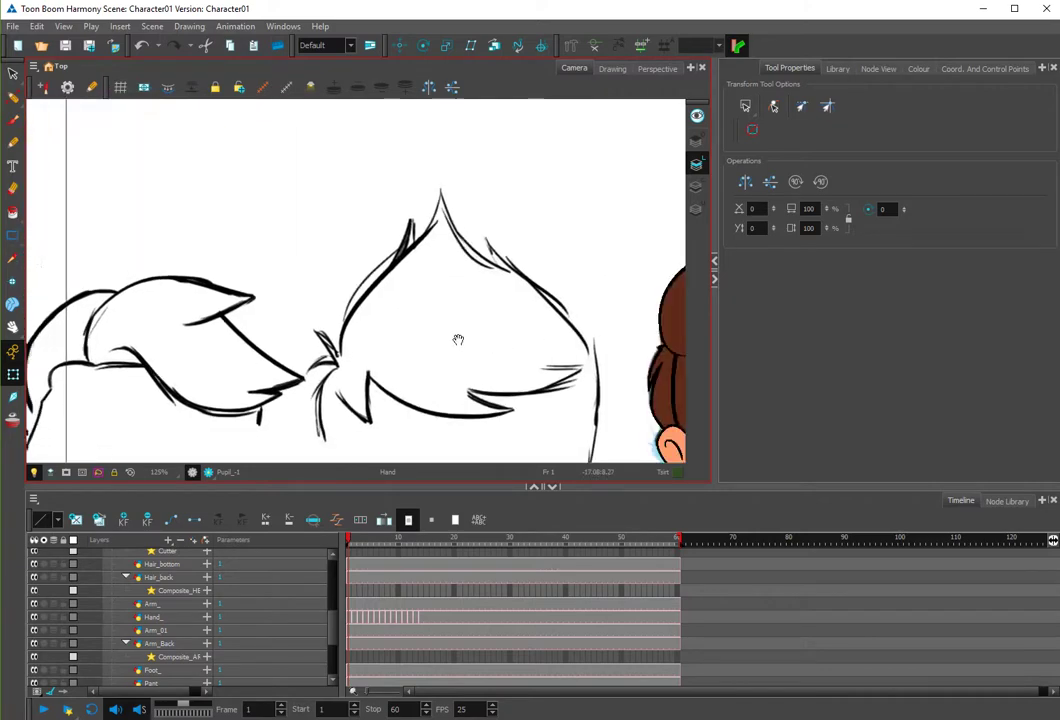
mouse_move(459, 341)
mouse_down()
mouse_move(130, 253)
mouse_move(373, 252)
mouse_up()
drag(285, 305, 338, 279)
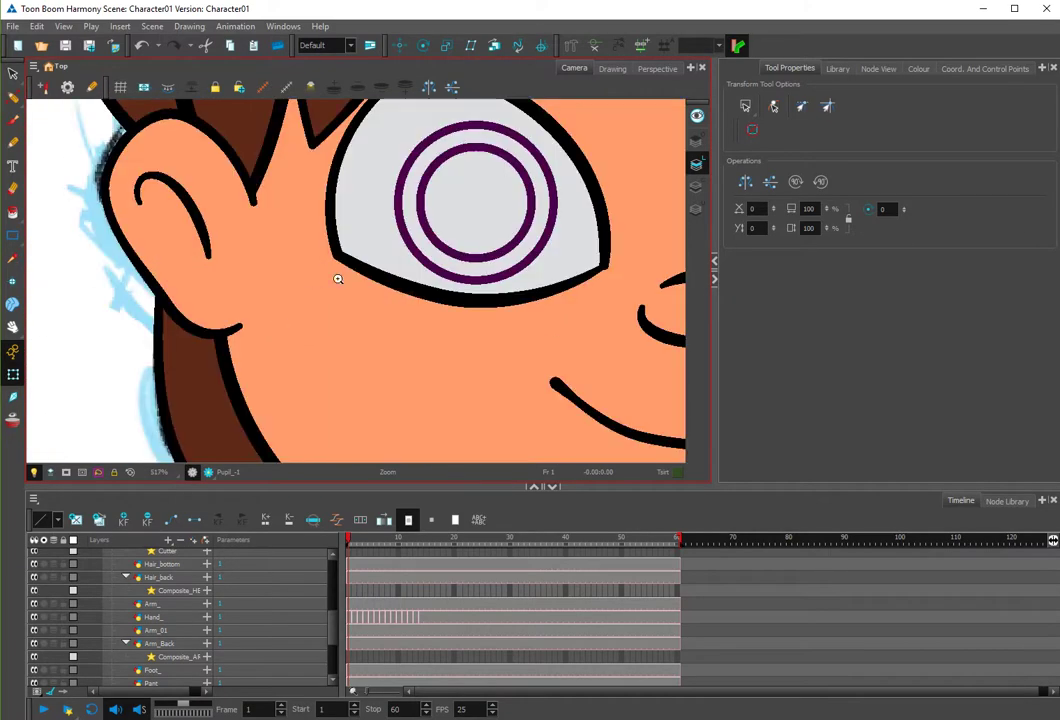
drag(461, 208, 400, 289)
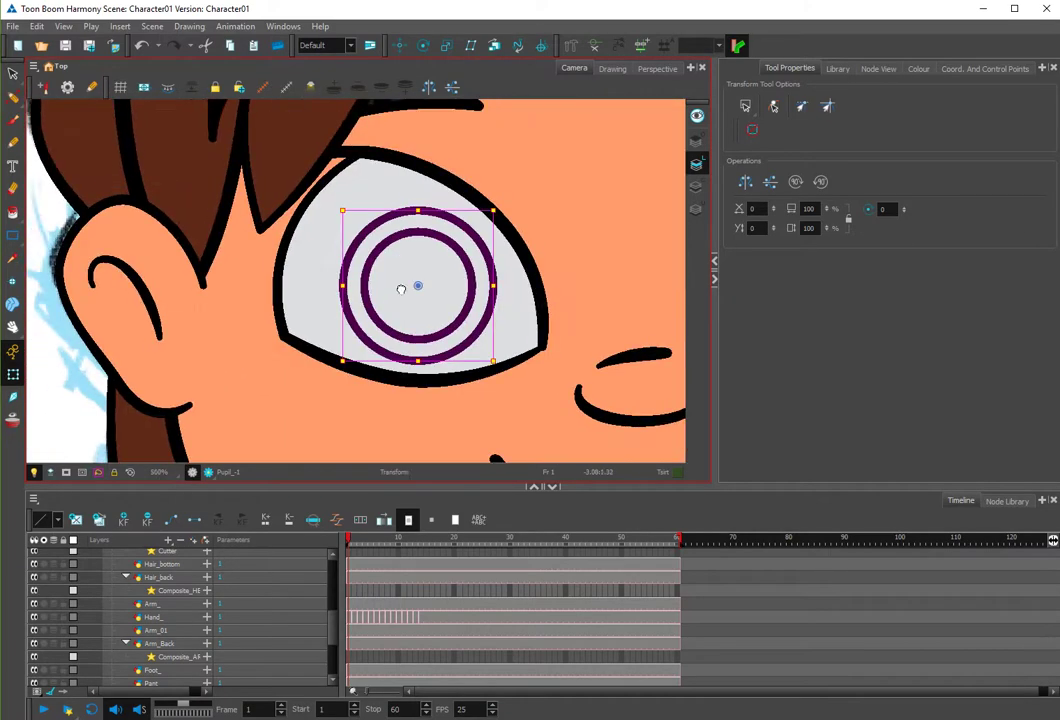
key(1)
key(1)
mouse_move(300, 258)
mouse_down()
mouse_move(637, 360)
mouse_move(674, 346)
mouse_up()
drag(206, 238, 600, 356)
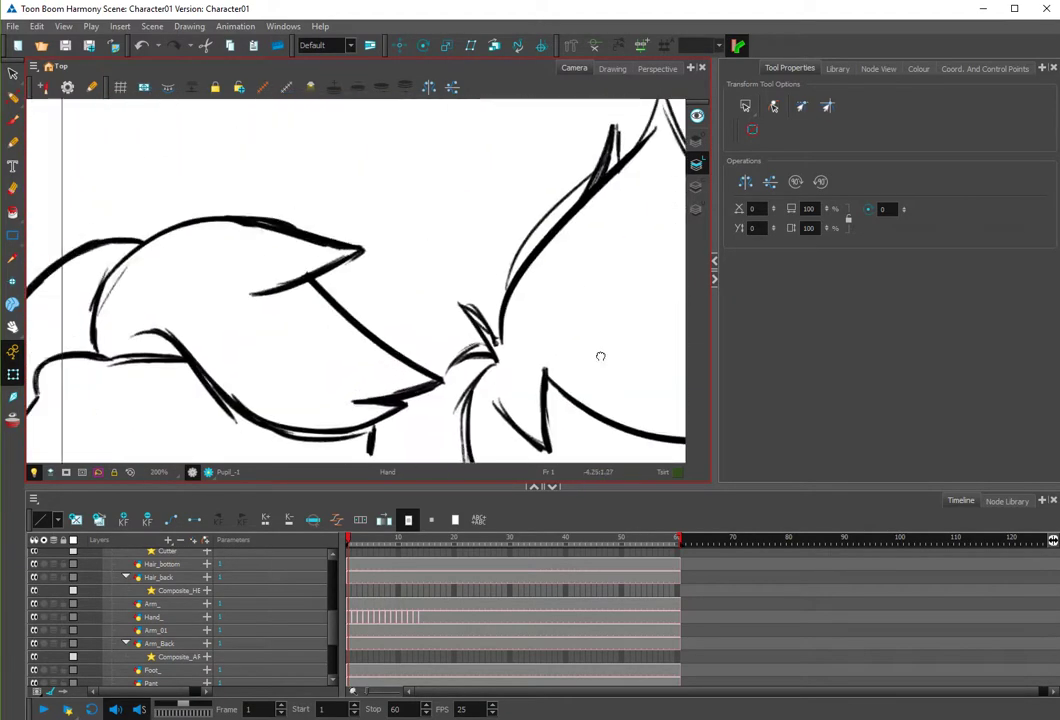
mouse_move(106, 223)
mouse_down()
mouse_move(494, 336)
mouse_move(560, 392)
mouse_up()
mouse_move(282, 243)
mouse_down()
mouse_move(483, 312)
mouse_move(420, 343)
mouse_up()
key(2)
key(2)
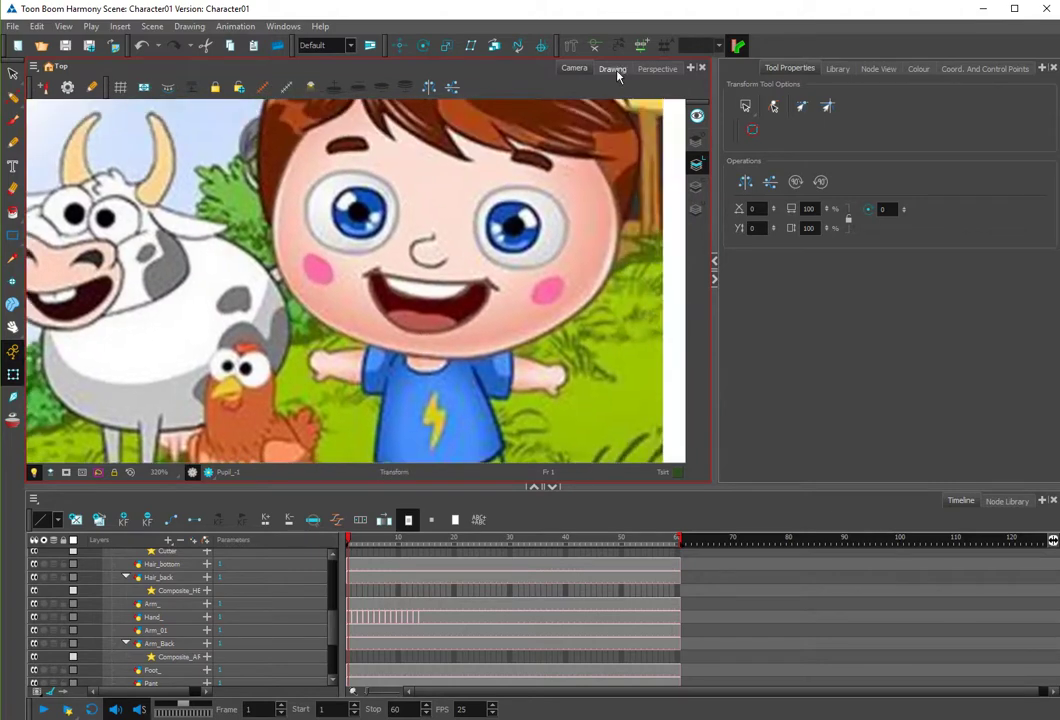
Open the pupil drawing in the Drawing view and check it against the reference eyes in the Camera view.
click(614, 70)
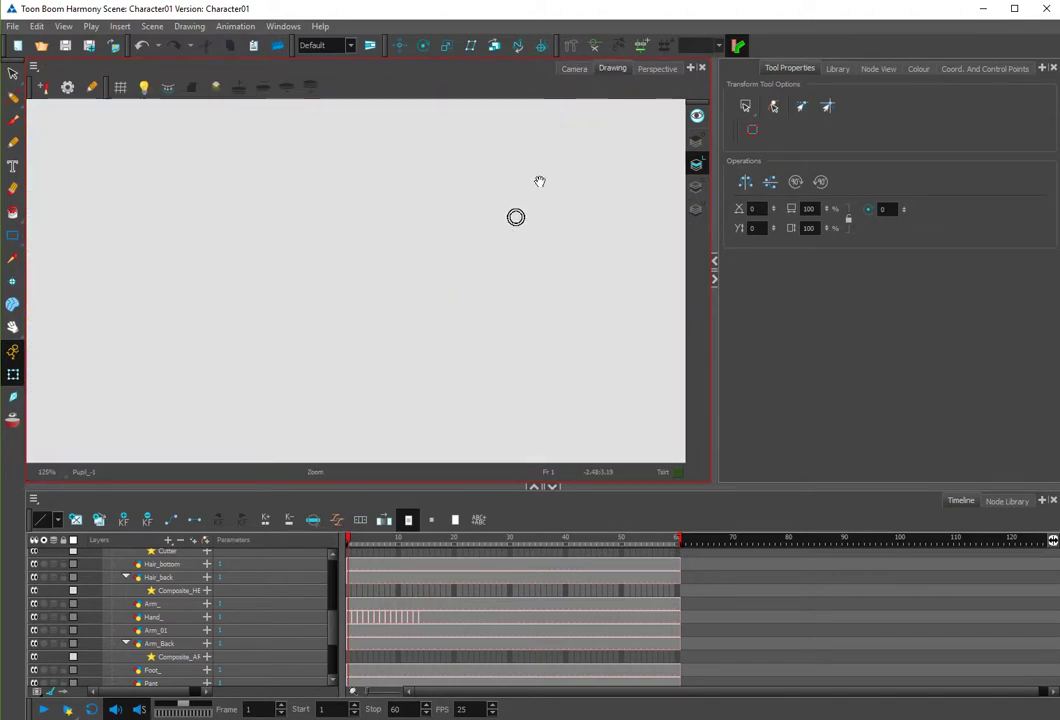
drag(507, 244, 430, 293)
scroll(430, 293, up, 3)
drag(466, 159, 421, 251)
scroll(421, 251, up, 2)
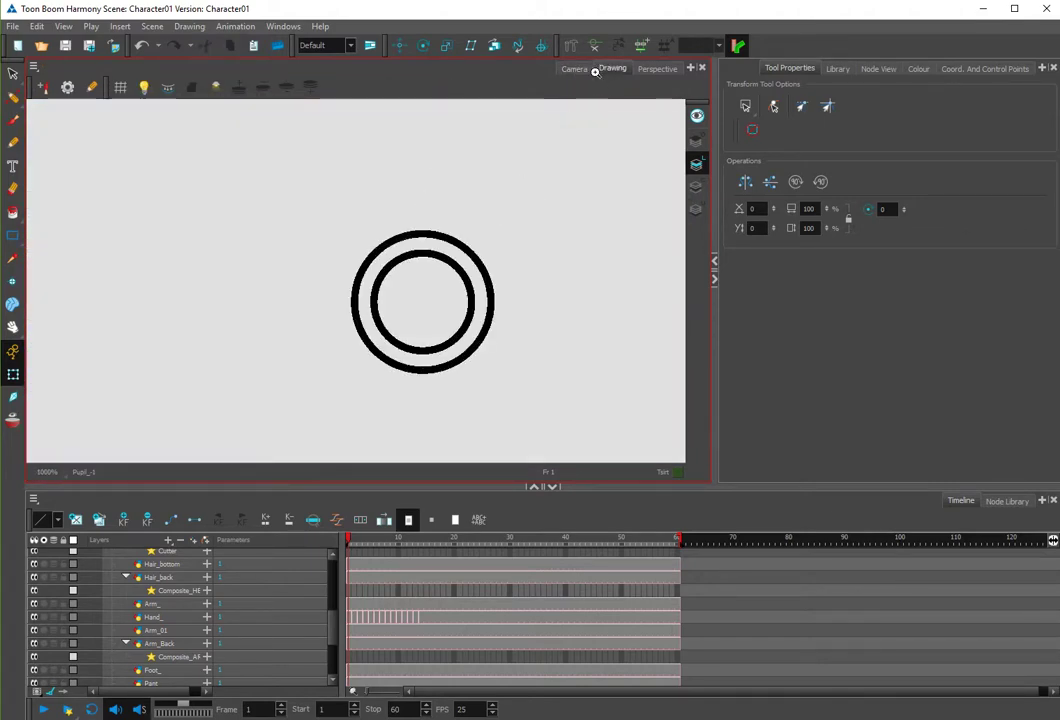
click(575, 69)
click(611, 69)
click(583, 70)
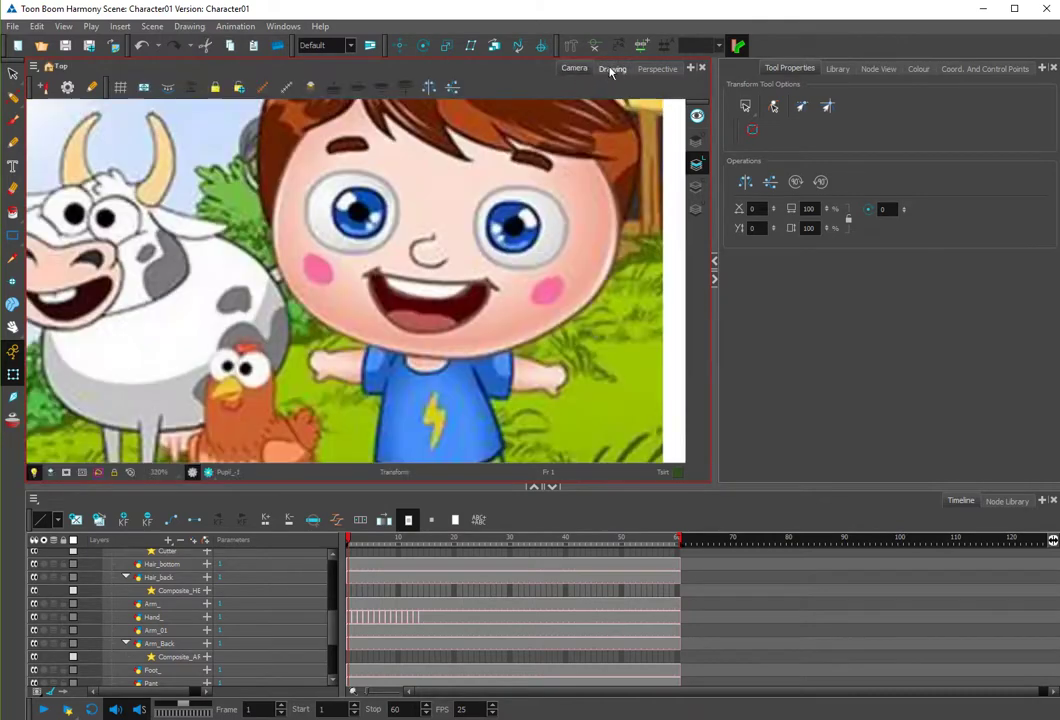
Fill the pupil drawing's inner circle with the palette's Green colour in the Drawing view.
click(611, 69)
scroll(439, 267, up, 1)
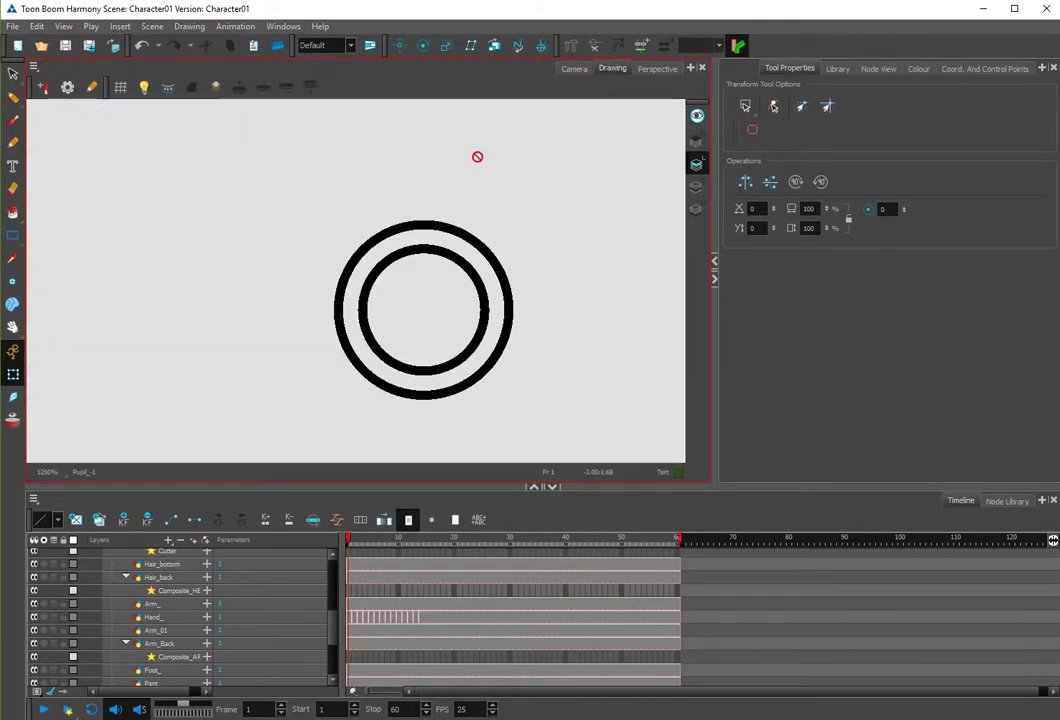
key(alt+i)
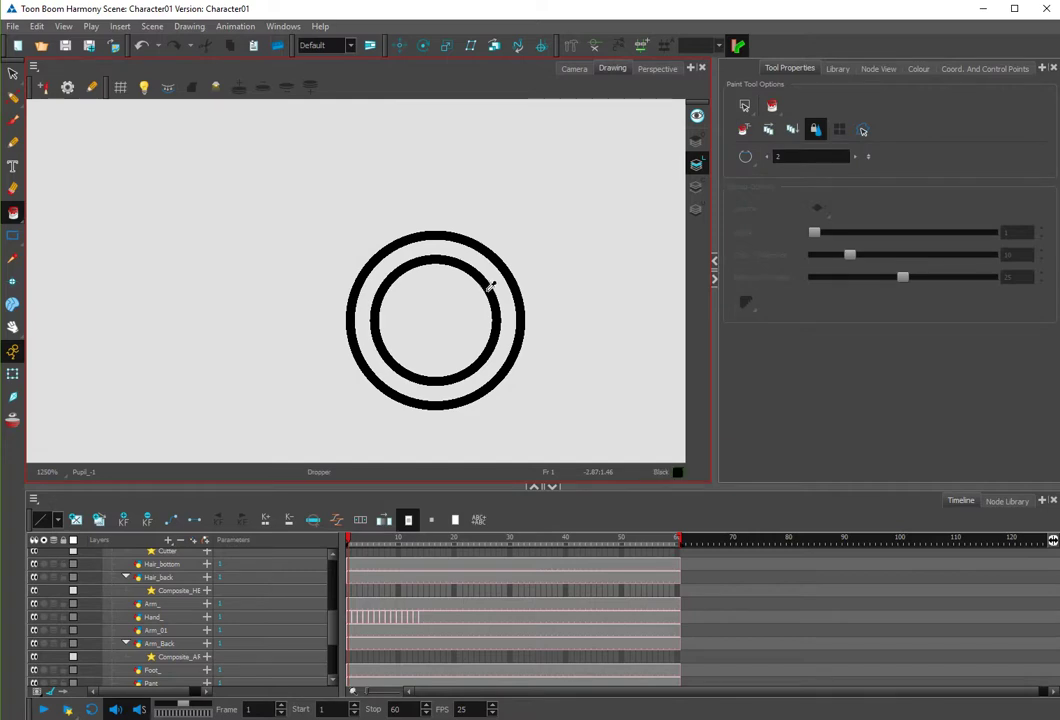
click(918, 68)
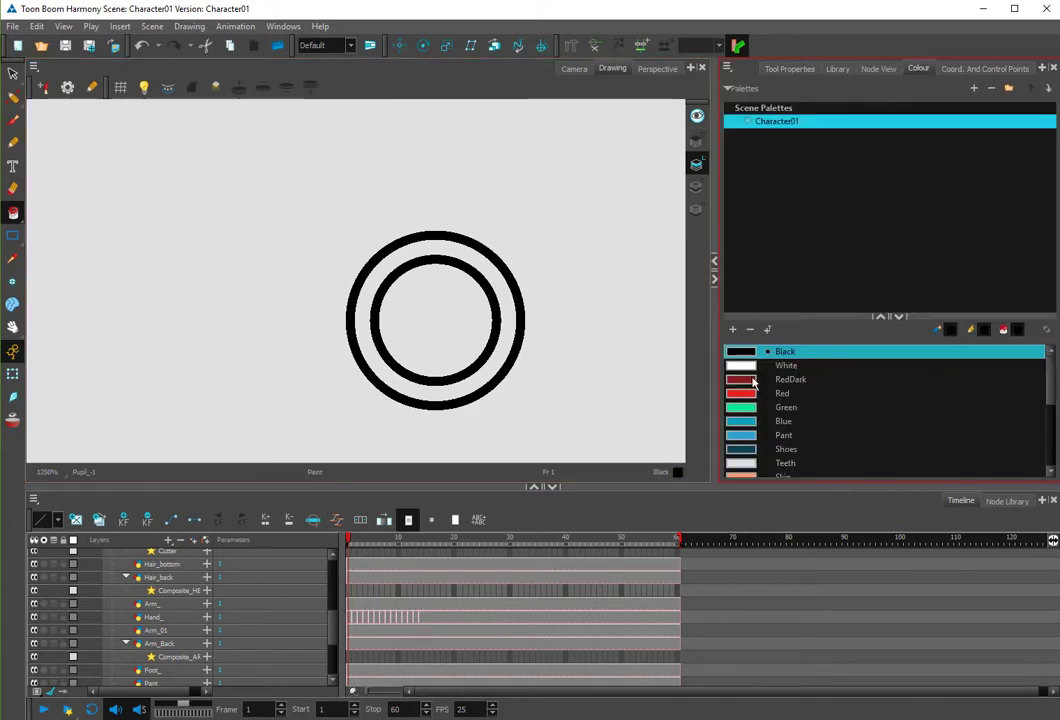
click(740, 408)
click(450, 329)
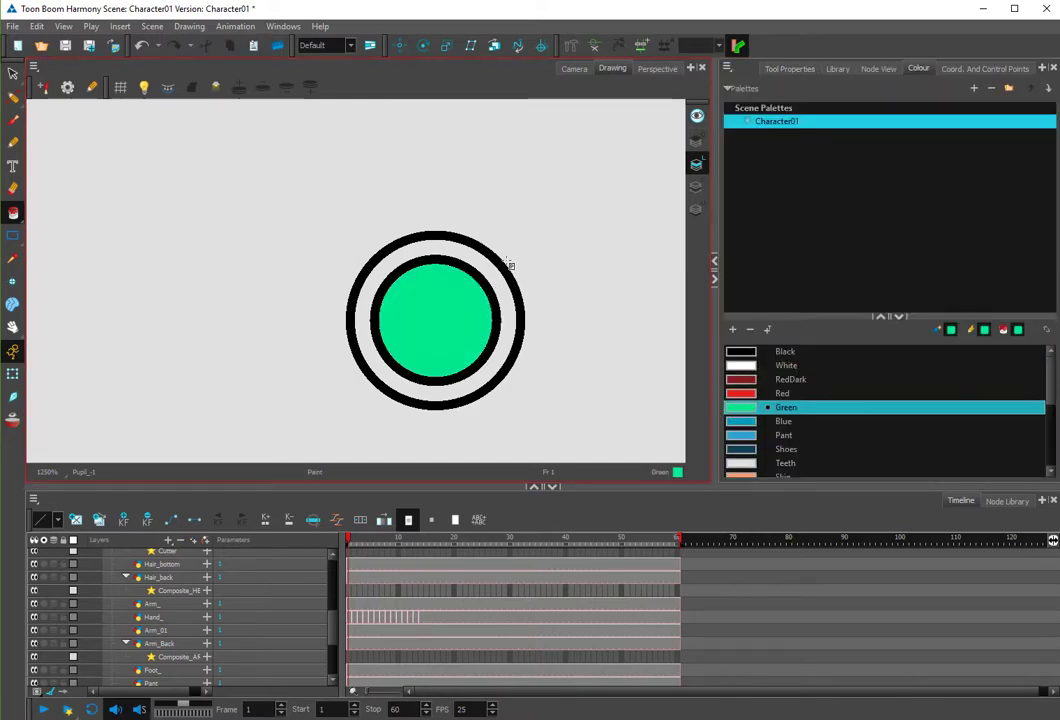
Select the pupil's green fill and duplicate it in place over the inner ring.
key(alt+s)
click(464, 310)
click(528, 268)
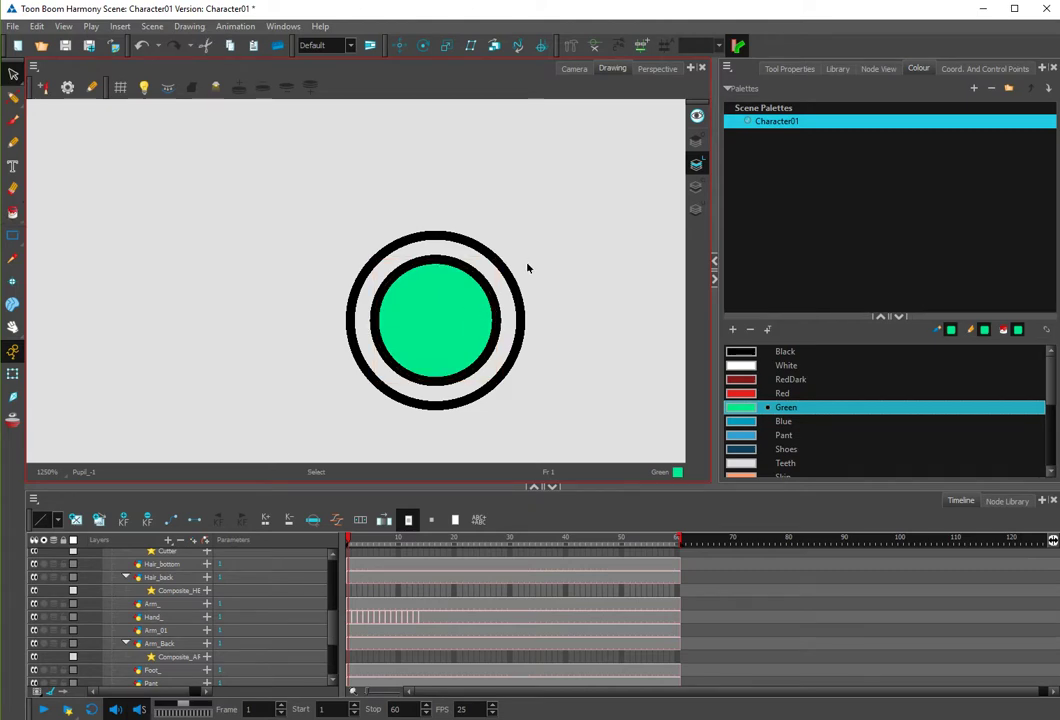
key(ctrl+z)
key(ctrl+shift+z)
click(460, 316)
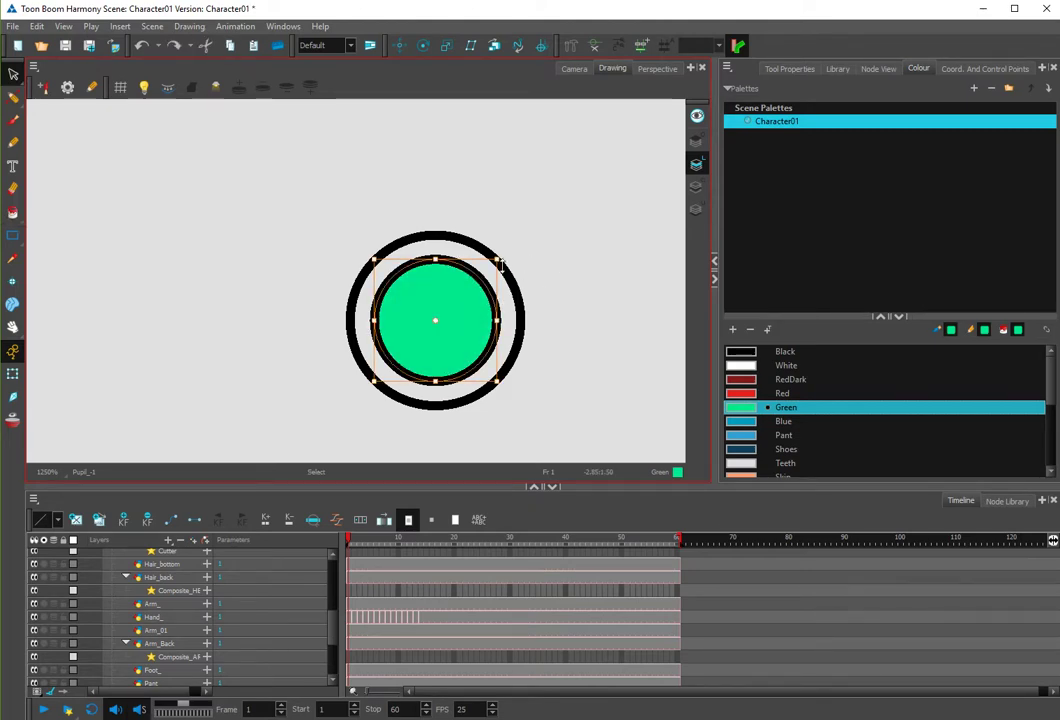
key(Right)
key(Down)
key(Left)
key(Up)
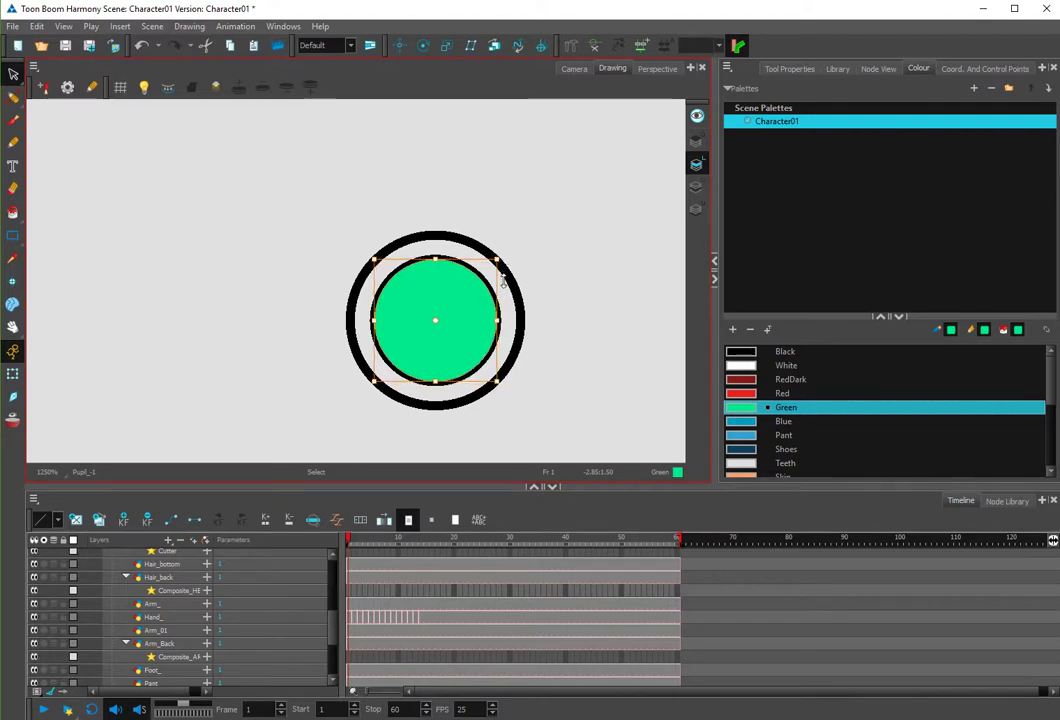
Shrink the copied circle about its centre to roughly half the inner ring's width and colour it Black.
click(485, 268)
drag(470, 284, 469, 286)
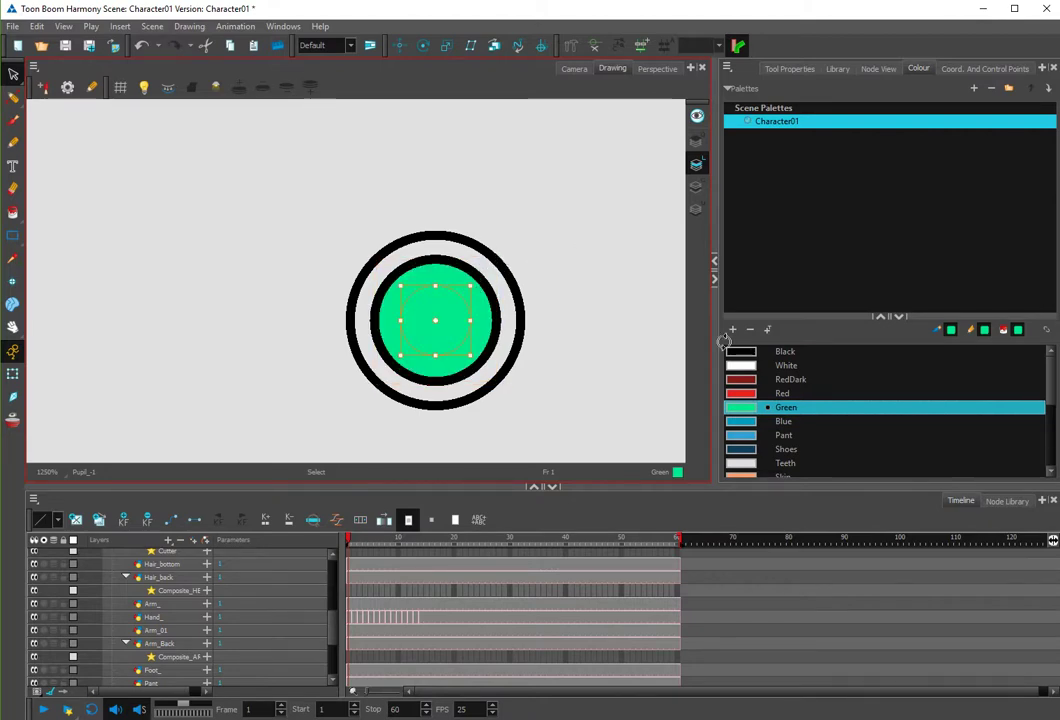
click(741, 351)
click(599, 289)
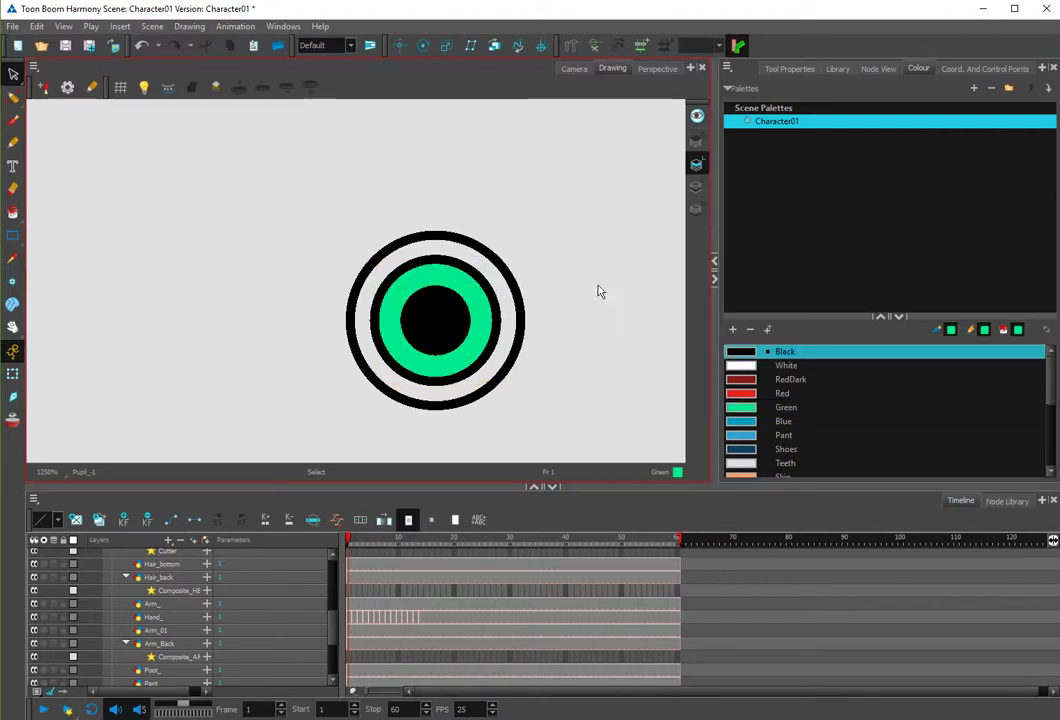
Cut the black centre circle and place a flattened copy of the green fill above and beside the rings.
click(465, 294)
click(464, 266)
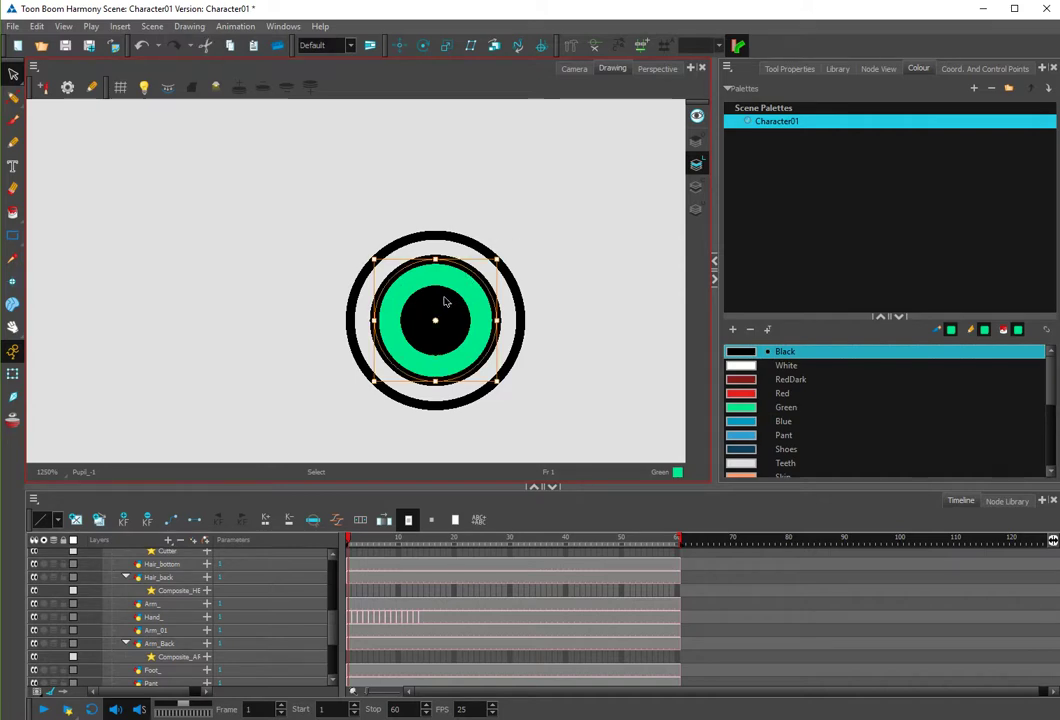
key(ctrl+z)
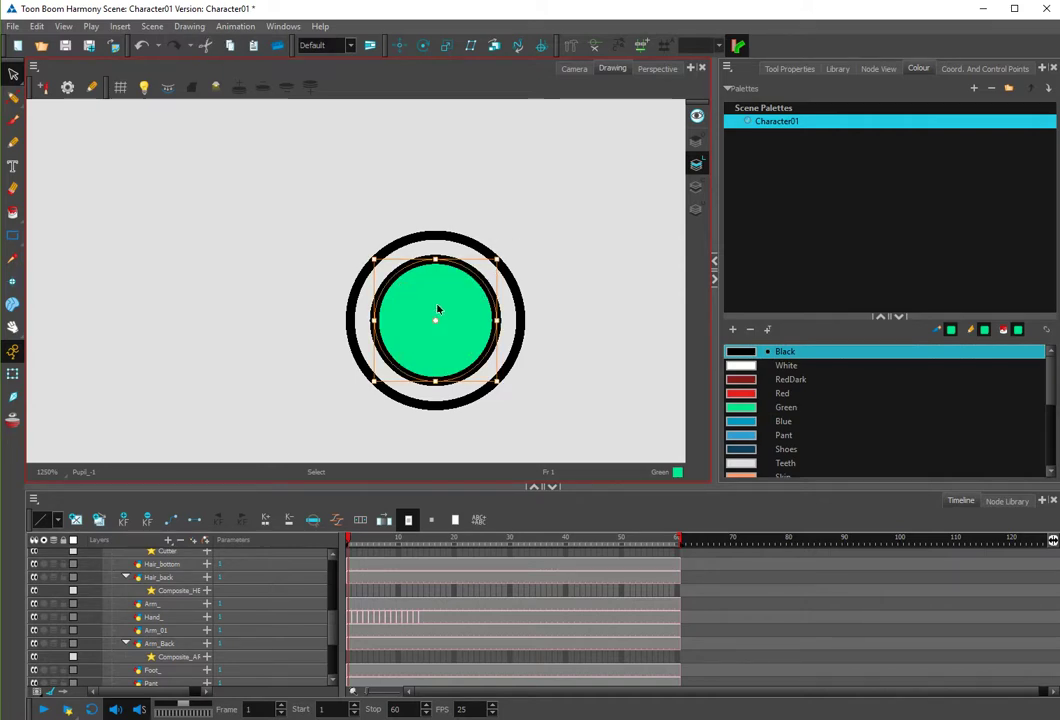
key(ctrl+z)
key(ctrl+z)
drag(433, 374, 560, 164)
Reshape the flattened green copy with the Contour Editor into a smooth, slightly lopsided oval with fewer points.
key(alt+q)
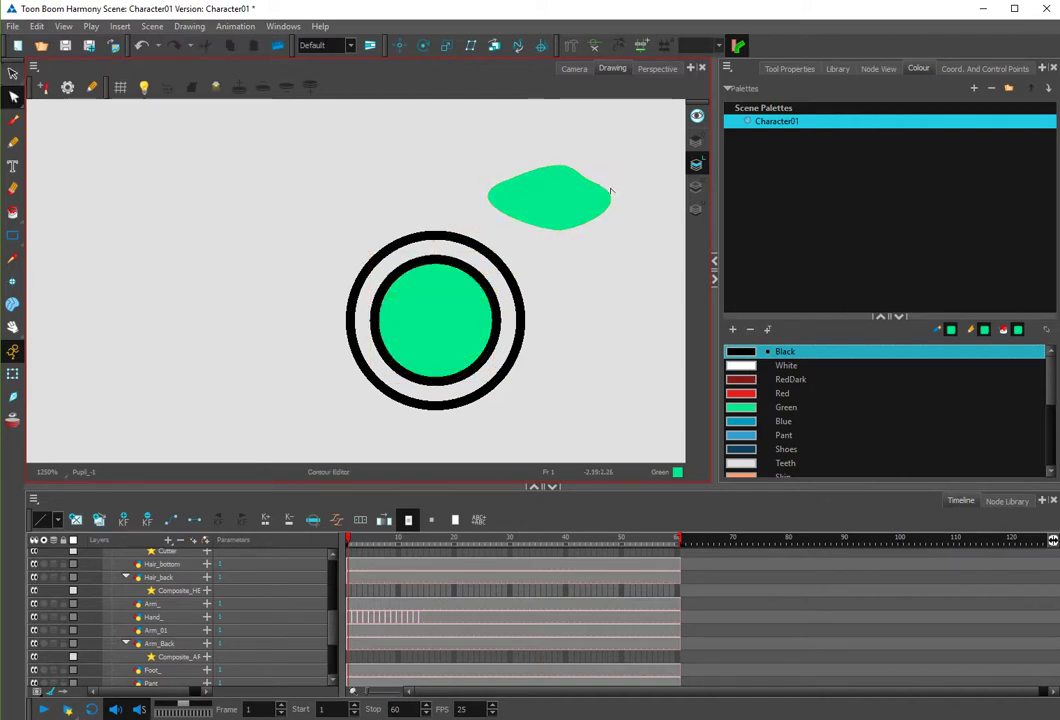
key(Delete)
key(Delete)
click(558, 231)
drag(568, 232, 596, 226)
drag(451, 201, 498, 190)
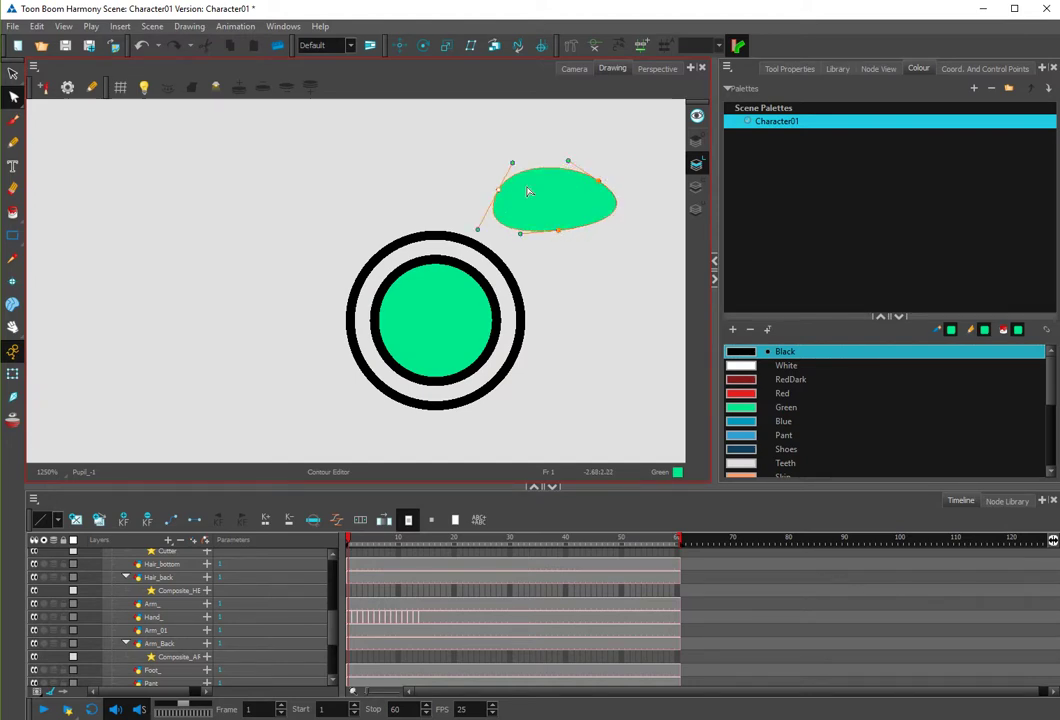
drag(598, 181, 594, 176)
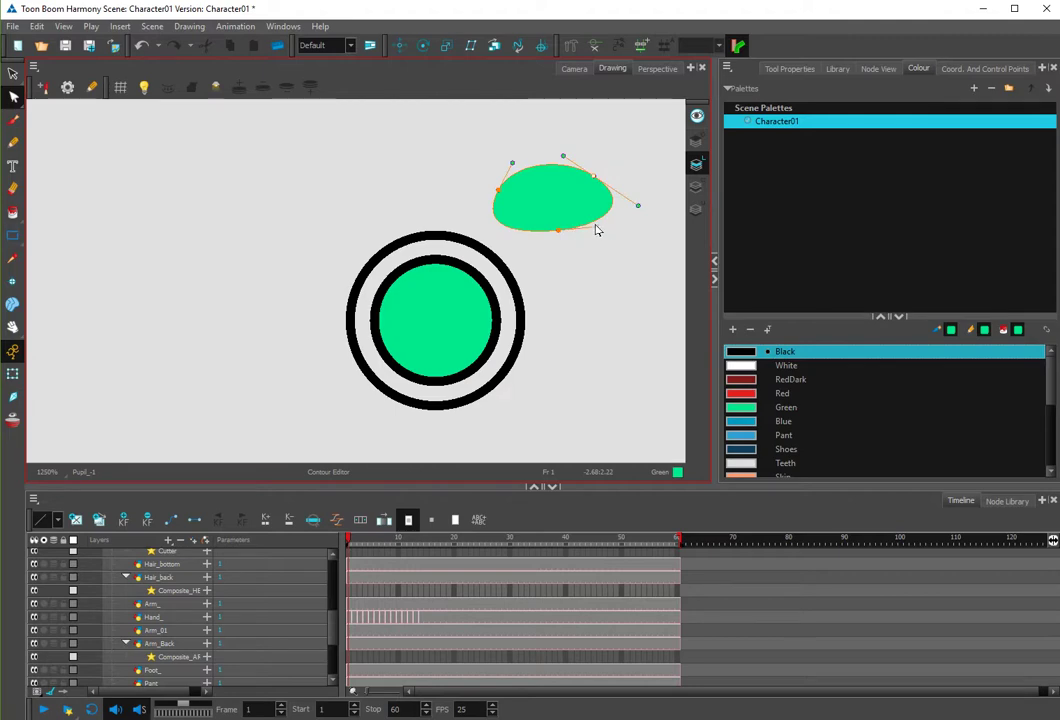
drag(596, 227, 630, 200)
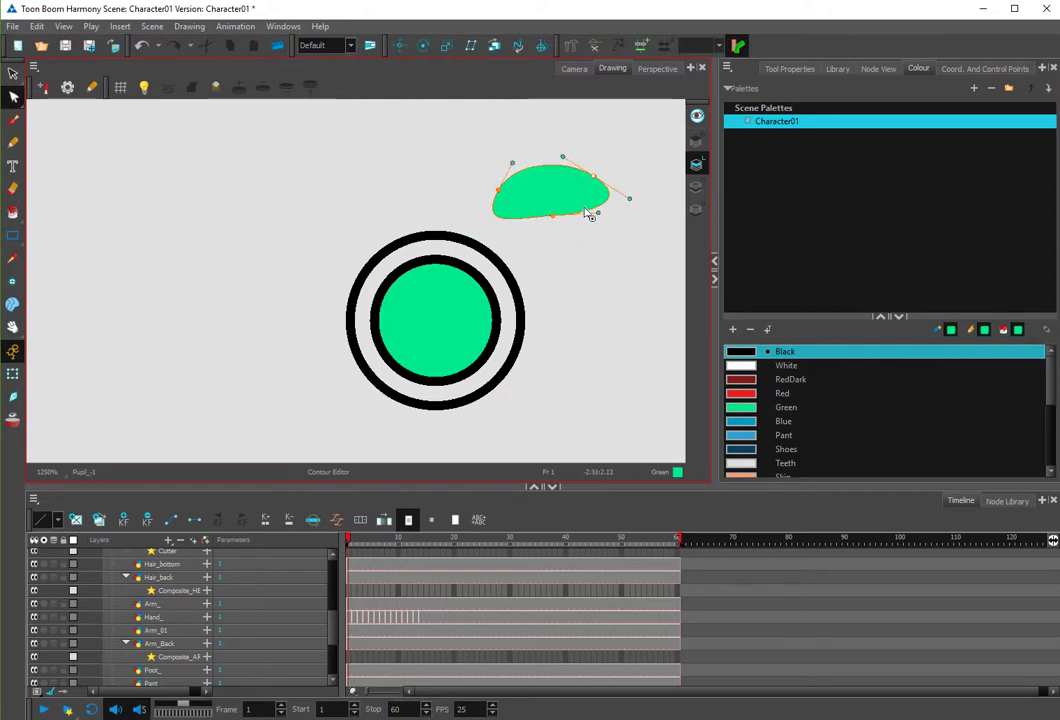
drag(553, 216, 563, 229)
click(561, 225)
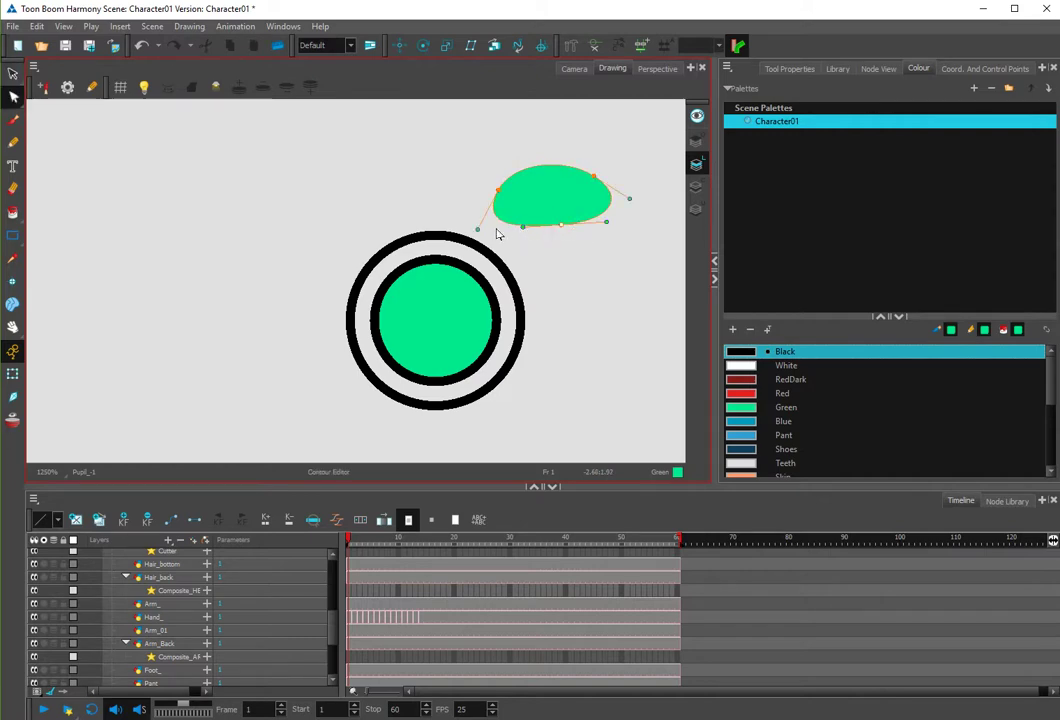
drag(479, 230, 518, 231)
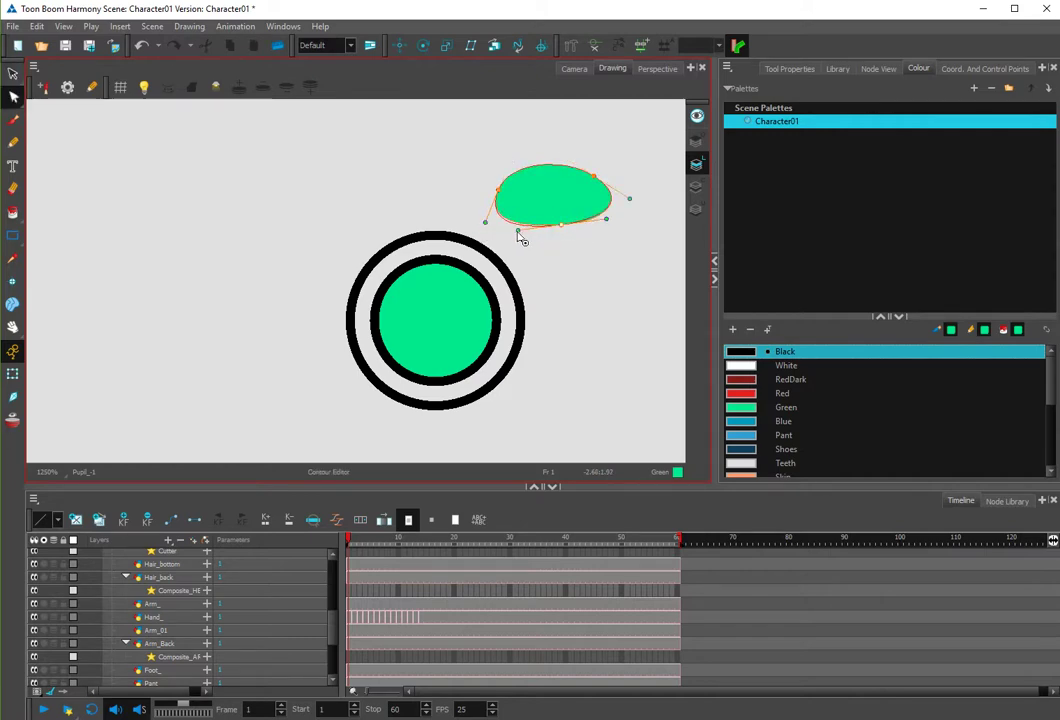
click(568, 238)
Fit the green oval over the upper part of the iris and paste the black centre circle back on top.
key(alt+s)
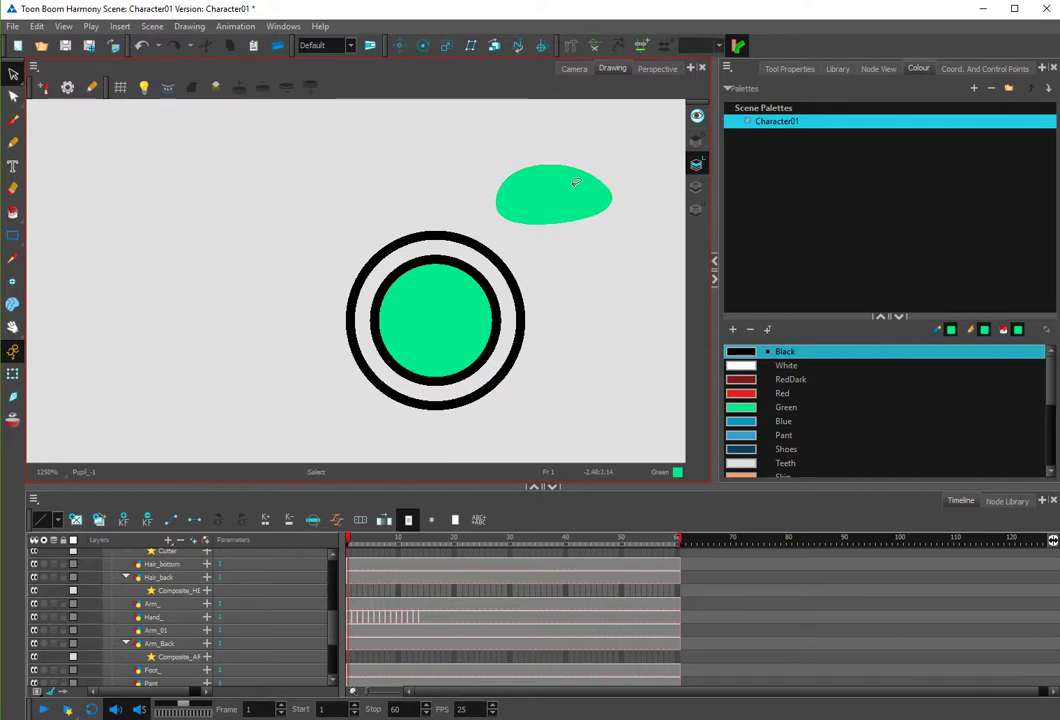
drag(570, 185, 461, 279)
drag(518, 249, 508, 254)
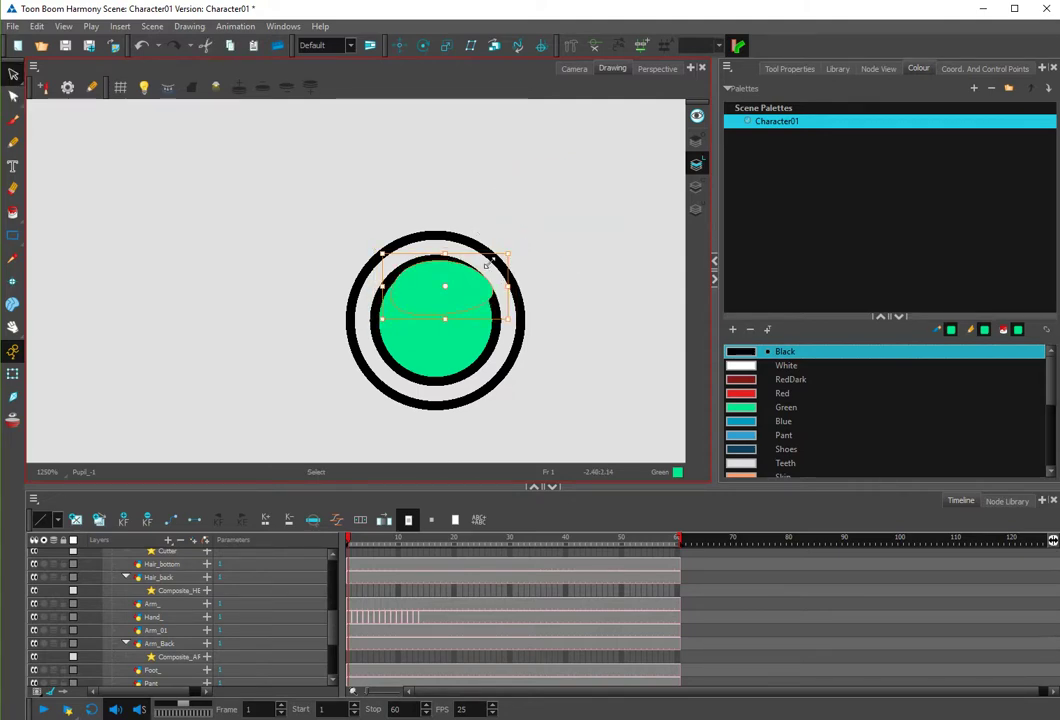
drag(453, 280, 437, 369)
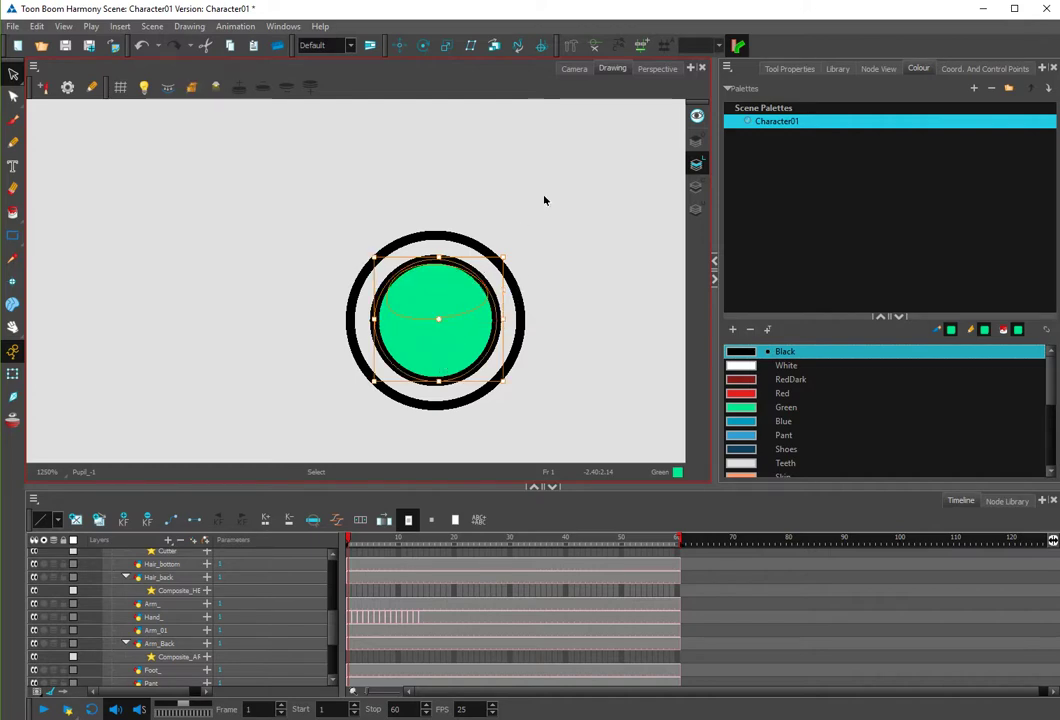
key(ctrl+v)
click(575, 187)
Add a new colour swatch to the Character01 palette for the green oval and open it for editing.
click(450, 280)
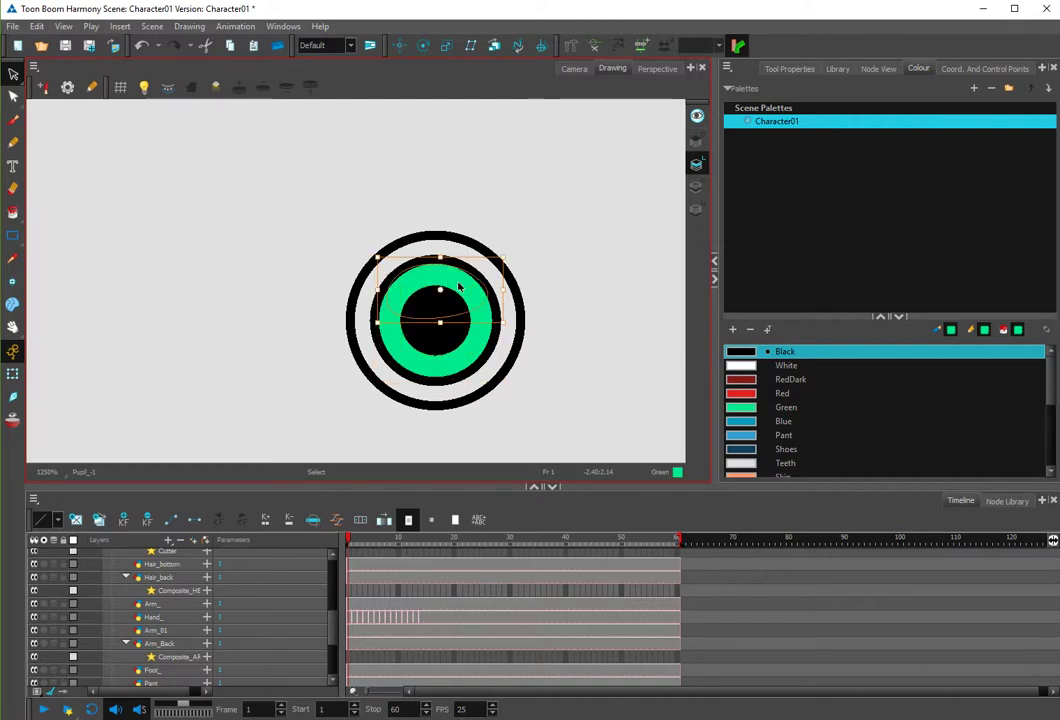
click(732, 330)
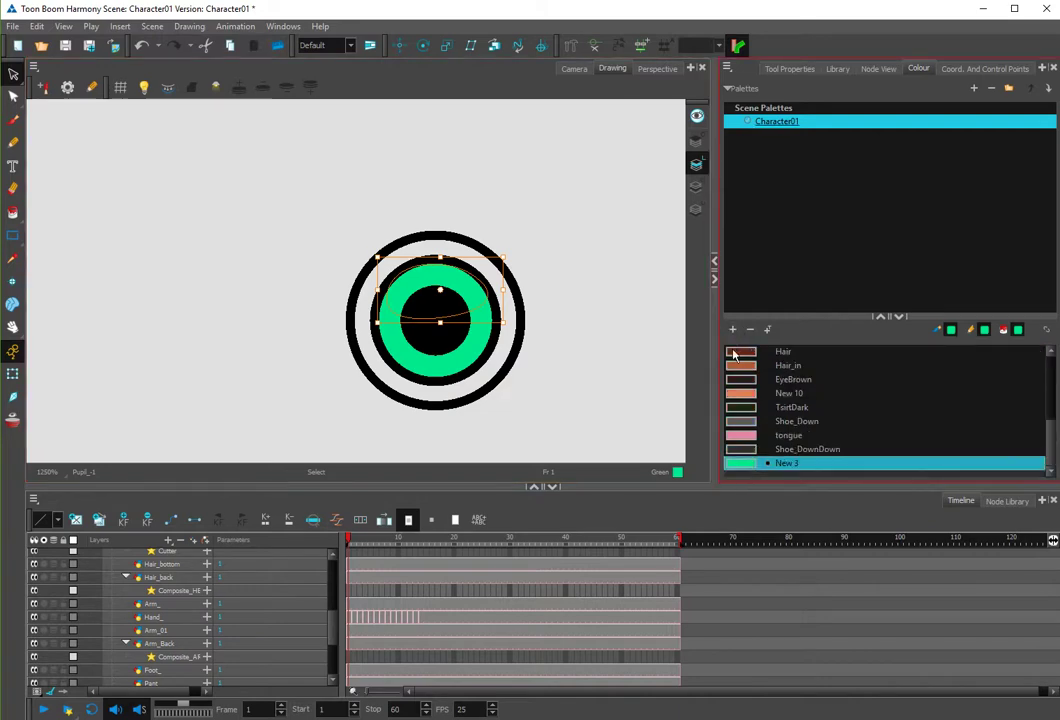
double_click(750, 463)
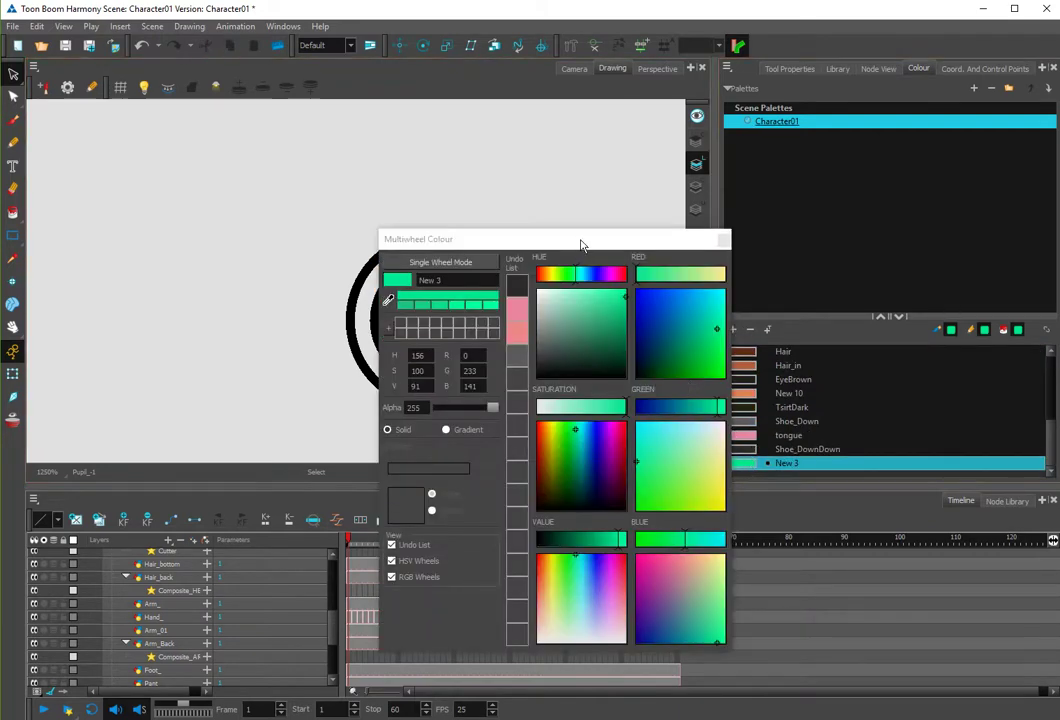
drag(581, 244, 778, 203)
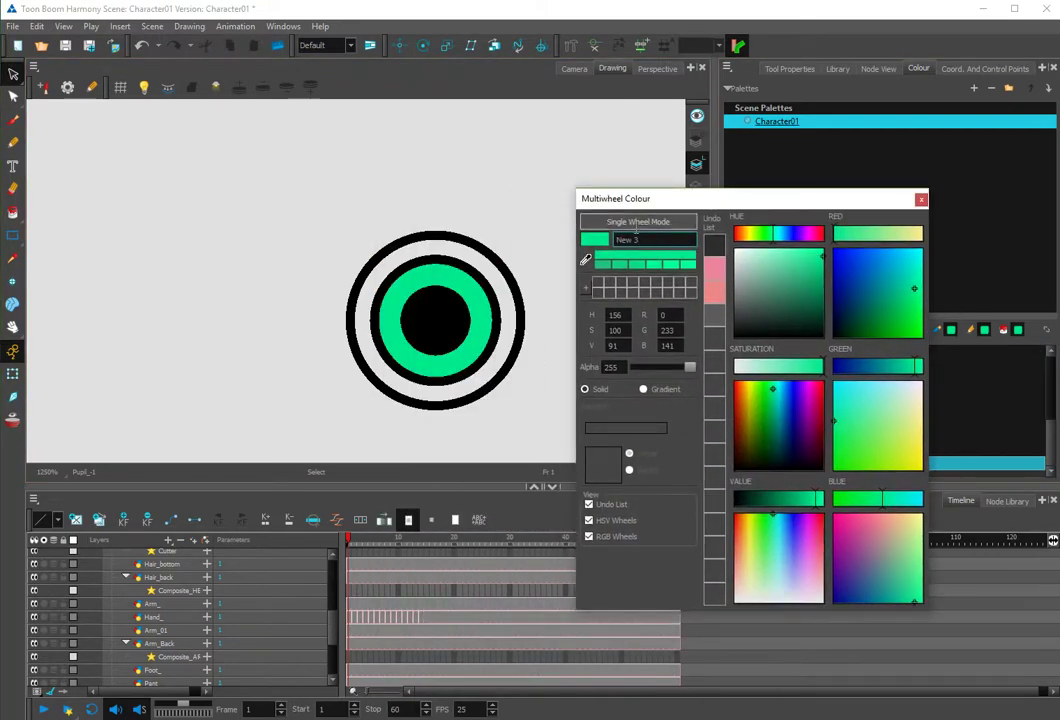
Delete the pupil's outer ring and scale up the remaining artwork to about the deleted ring's size.
click(433, 234)
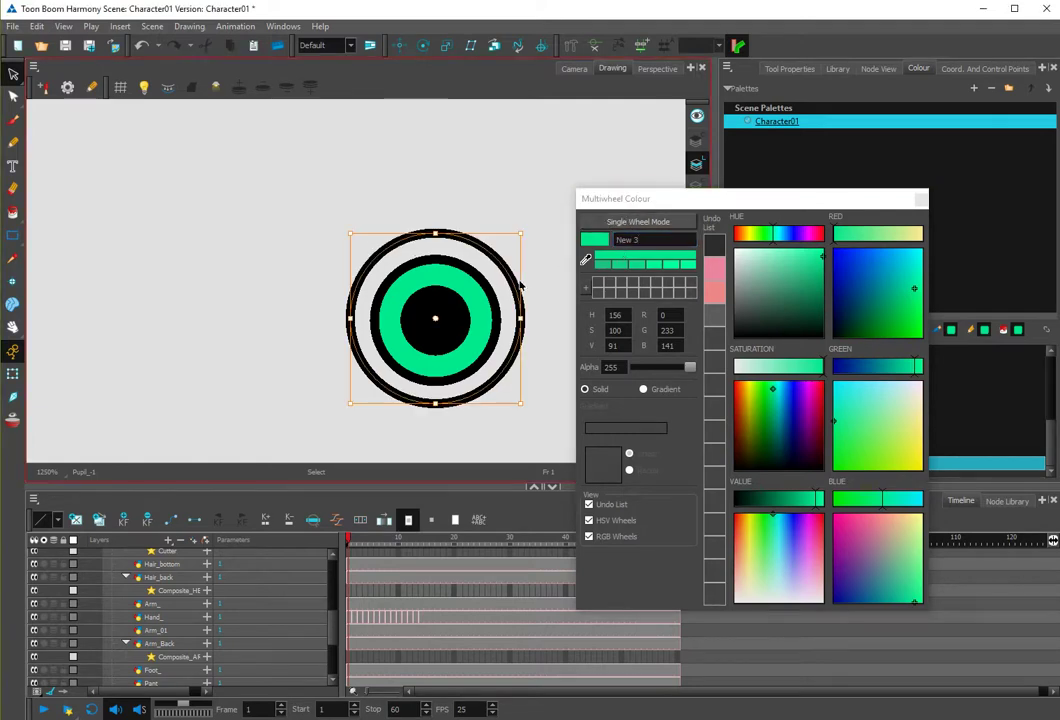
key(Delete)
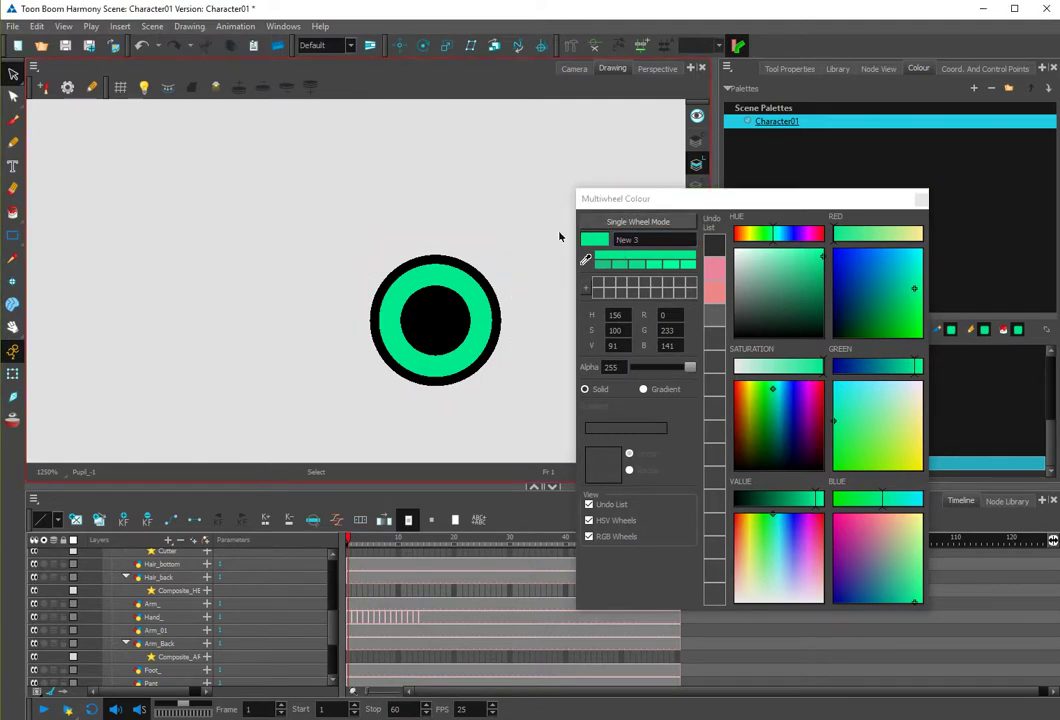
key(ctrl+a)
drag(507, 255, 532, 235)
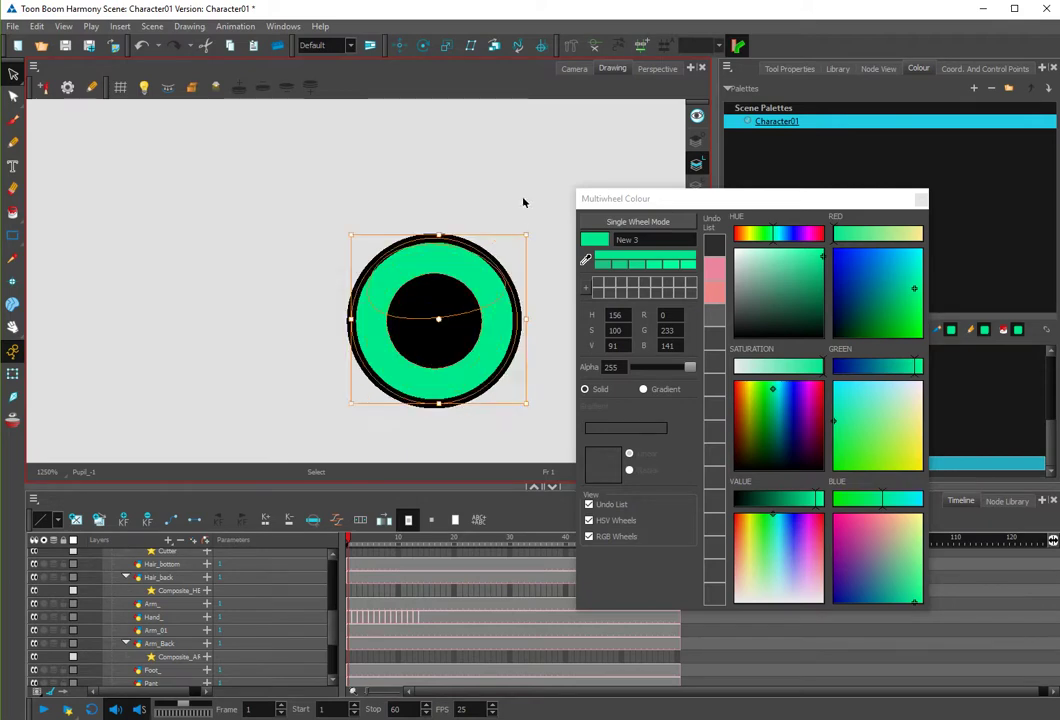
click(522, 202)
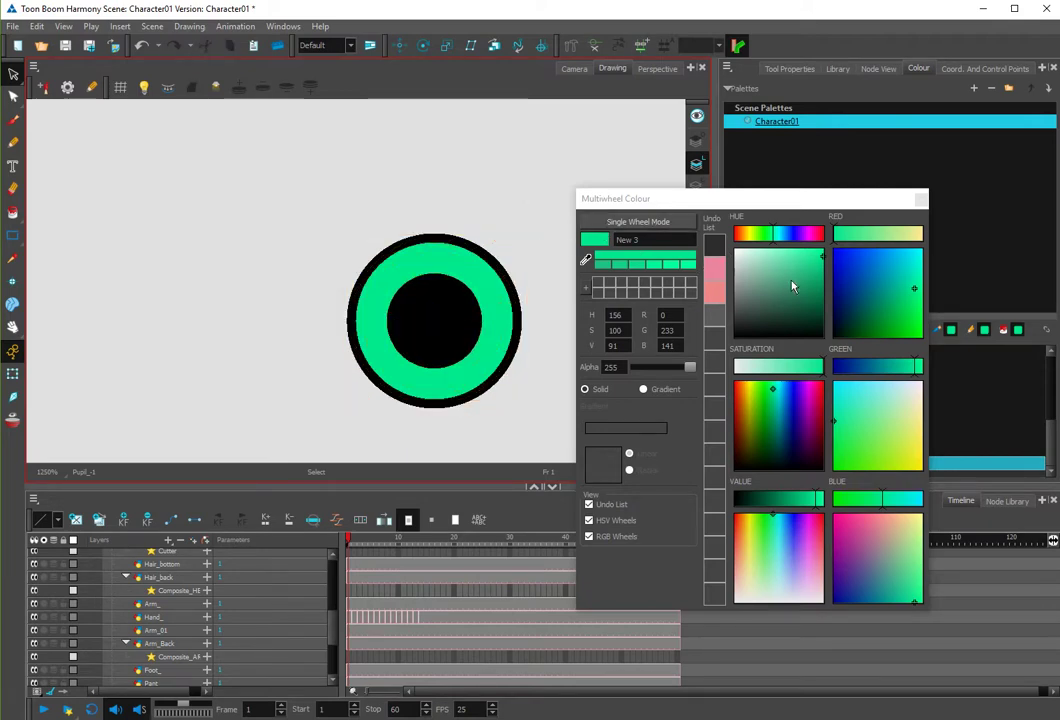
Darken the oval's new swatch to RGB 0, 110, 66 and pull the oval's edge in along the iris outline.
drag(822, 260, 823, 299)
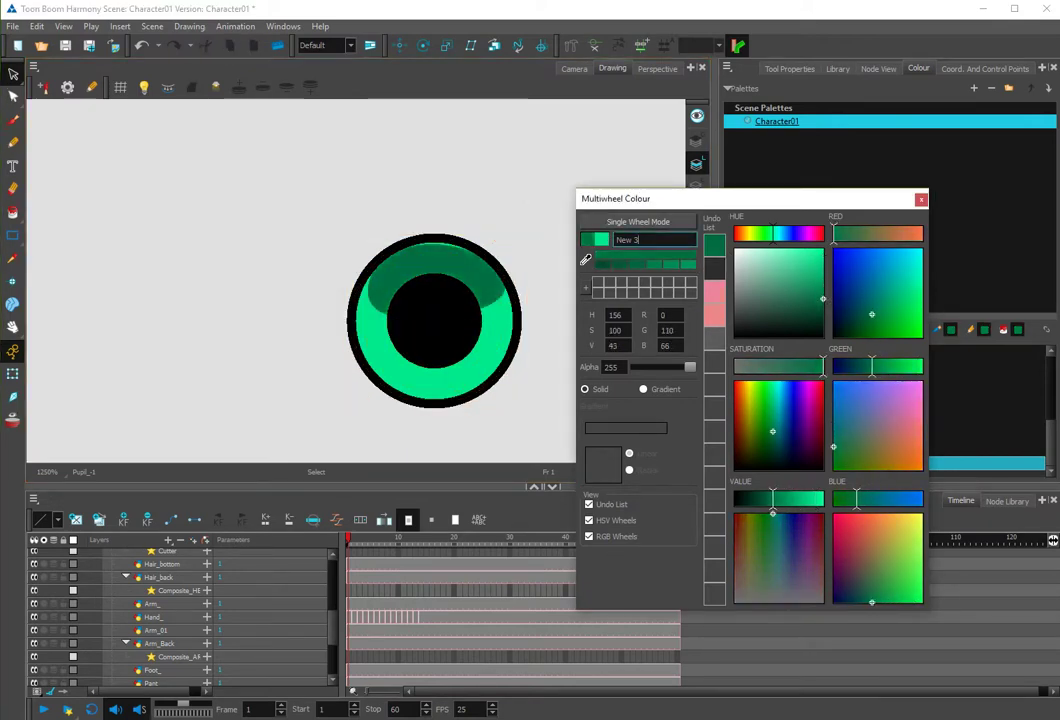
click(438, 247)
key(alt+q)
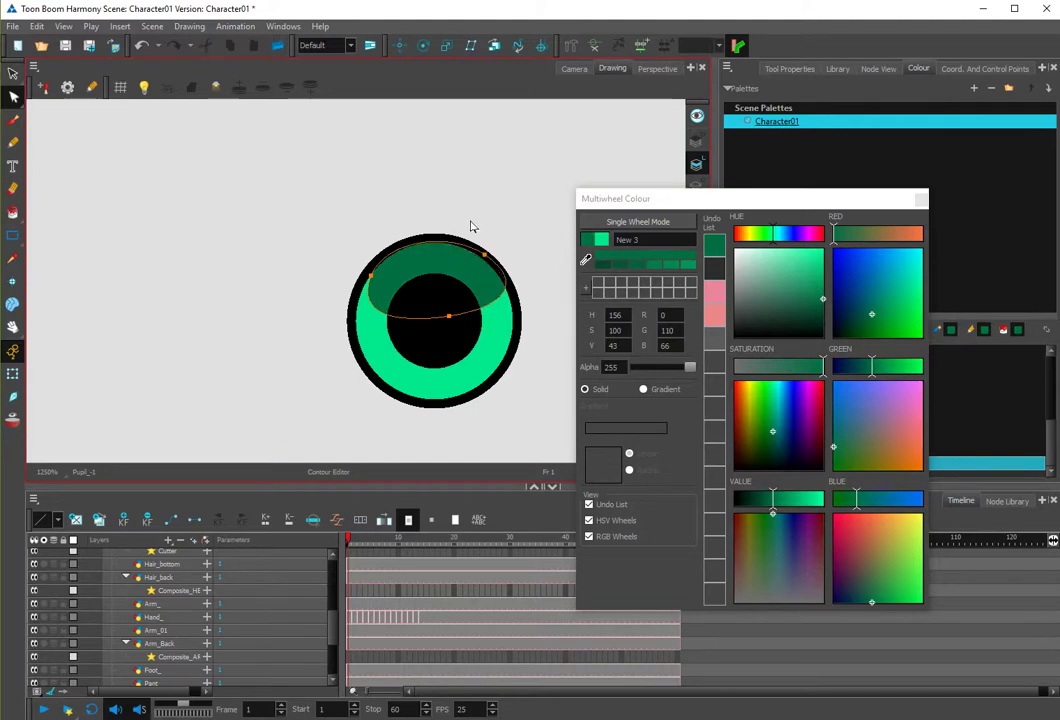
click(513, 258)
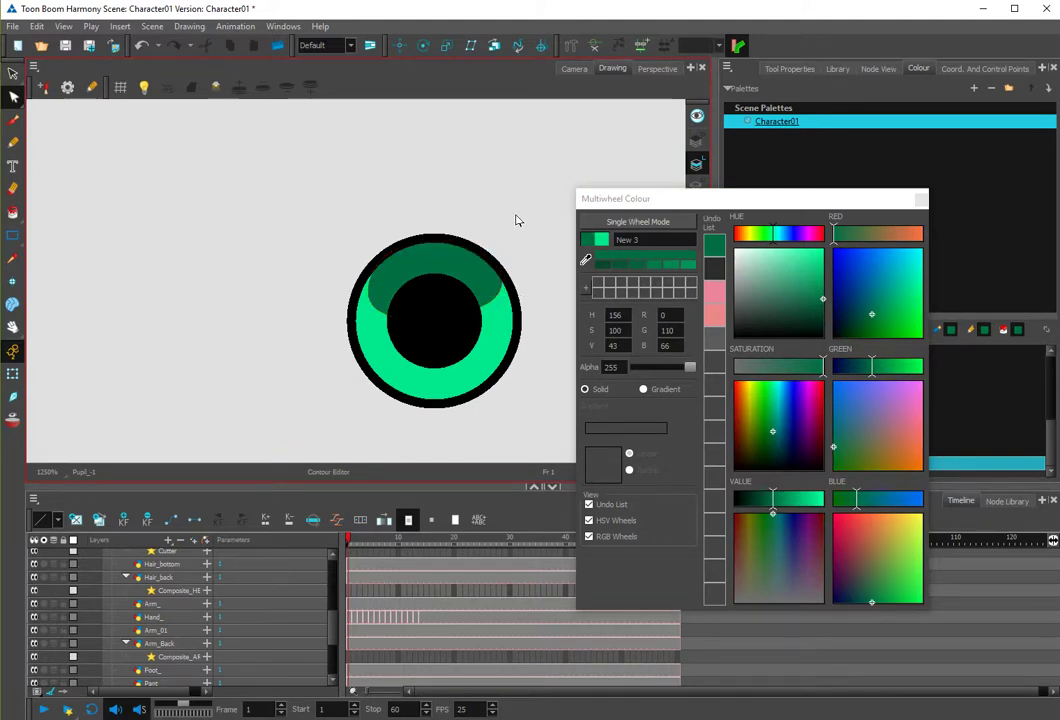
Duplicate the dark green oval and shrink the copy into a small rounded highlight overlapping the black centre's right edge.
key(alt+s)
drag(480, 267, 523, 280)
key(ctrl+x)
key(ctrl+v)
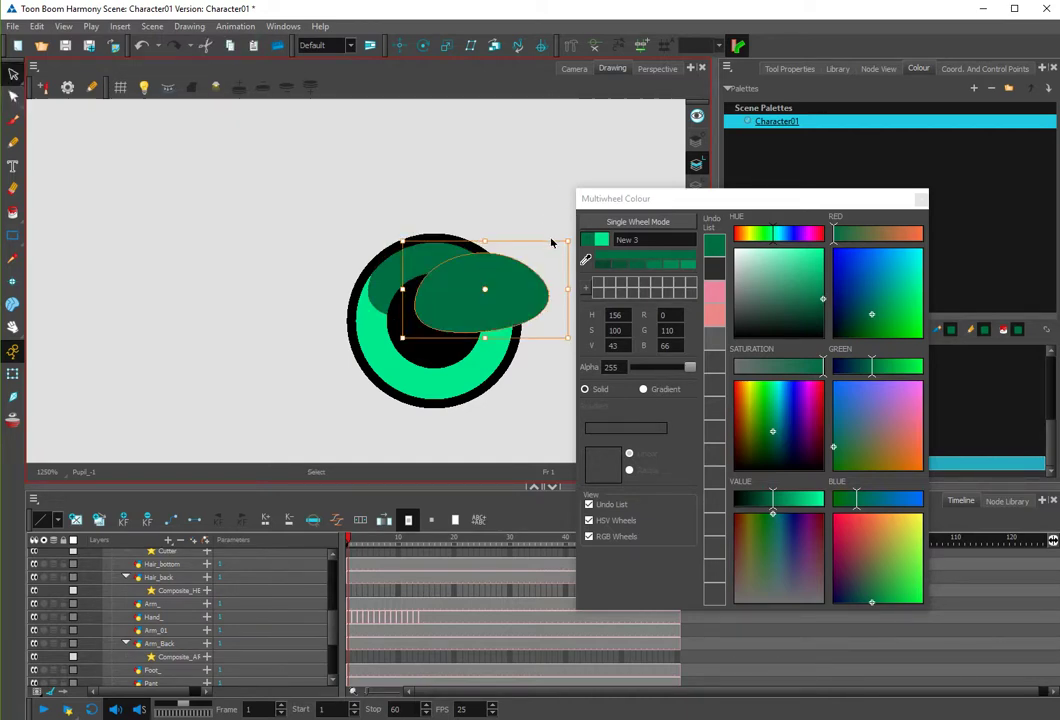
drag(566, 244, 497, 297)
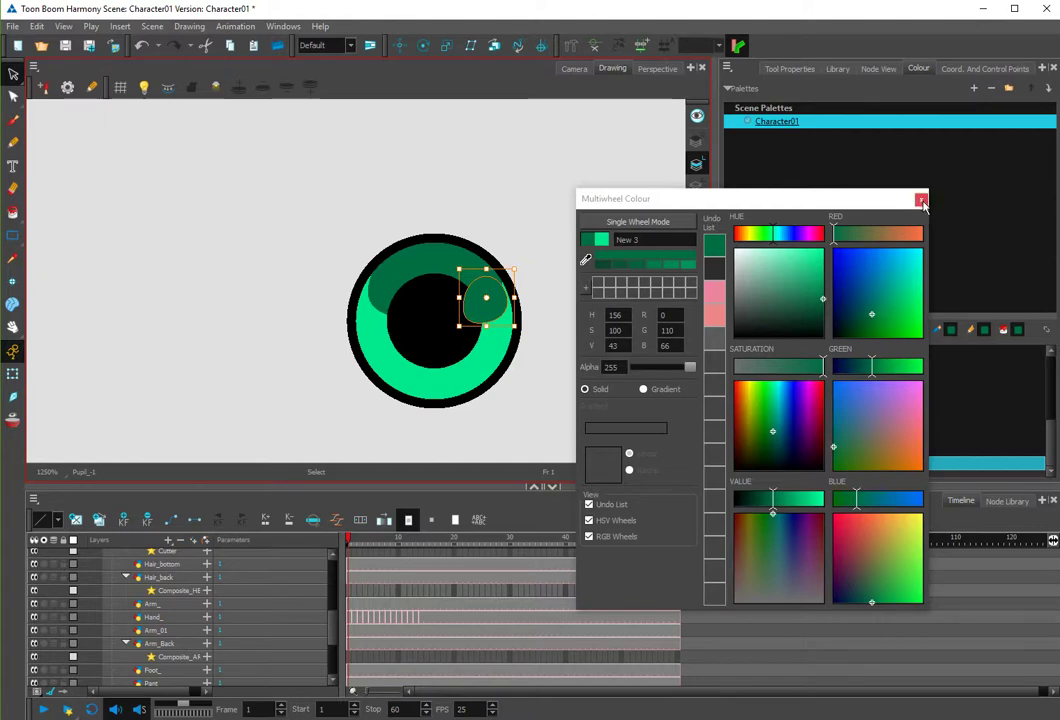
Close the colour editor and recolour the small highlight shape with the palette's White.
click(921, 200)
scroll(873, 380, up, 10)
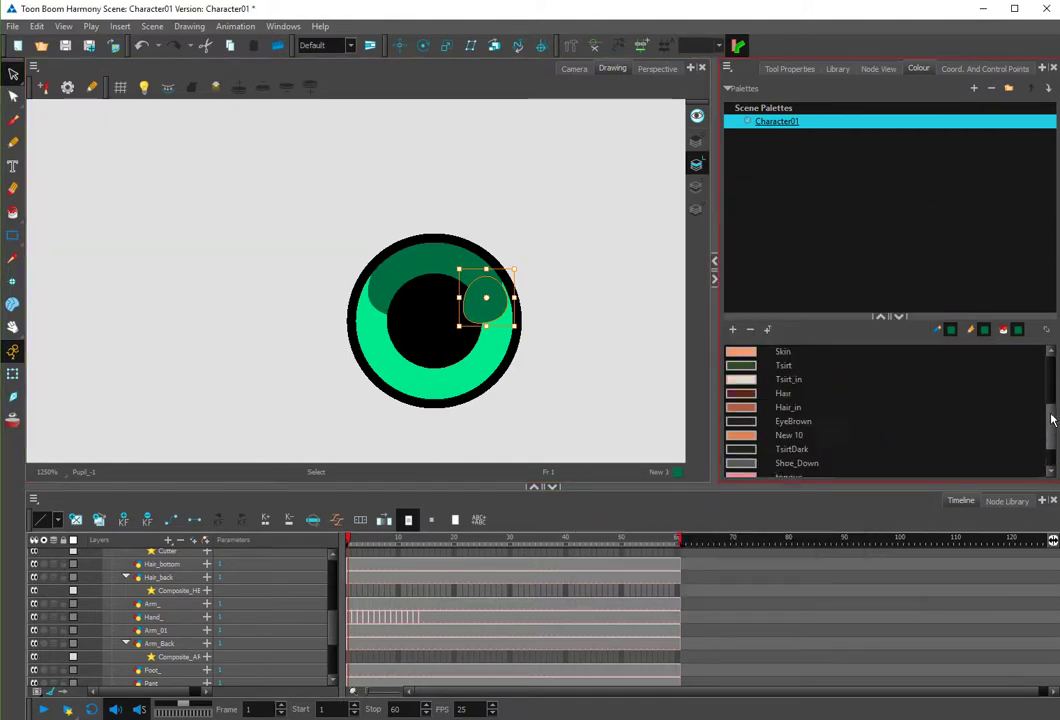
click(870, 365)
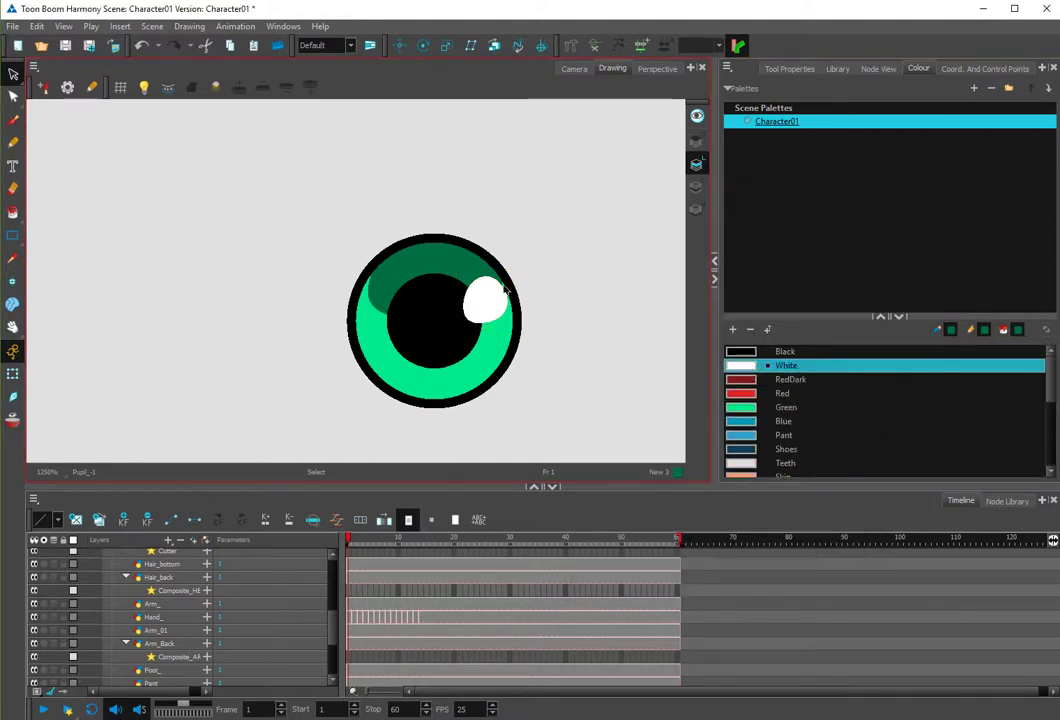
Duplicate the white highlight, turn the copy sideways and place it outside the pupil artwork.
click(585, 70)
click(611, 70)
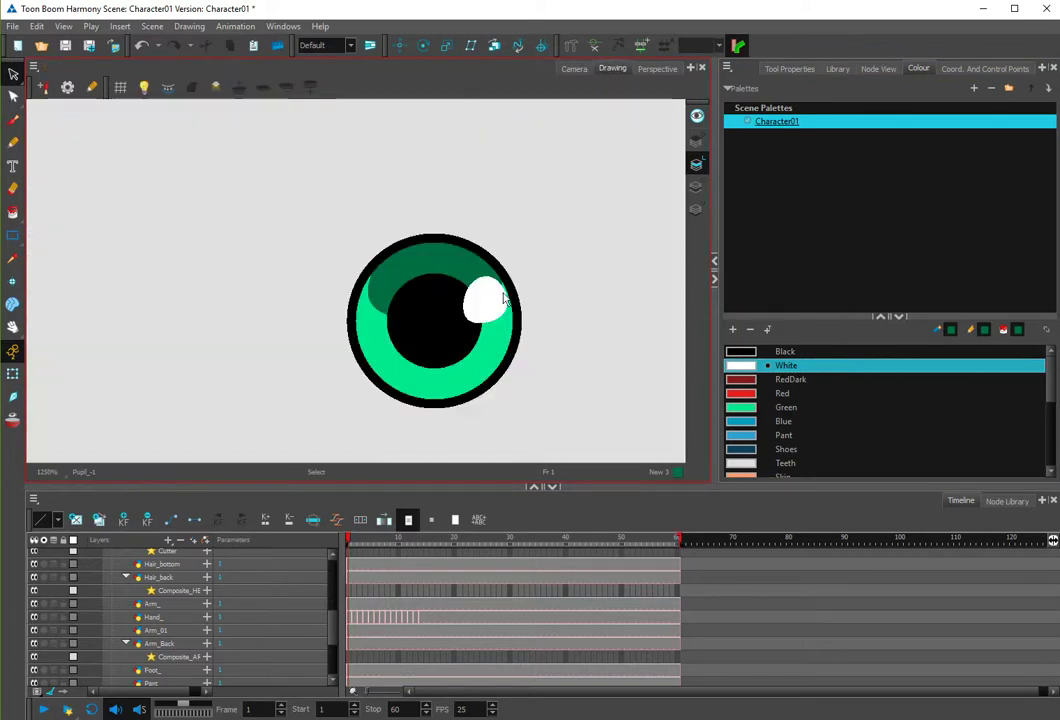
click(495, 301)
drag(488, 329, 385, 358)
key(ctrl+v)
drag(433, 300, 293, 334)
Reshape the copied highlight's contour into a small horizontal rectangle with rounded corners.
key(alt+q)
scroll(265, 338, up, 1)
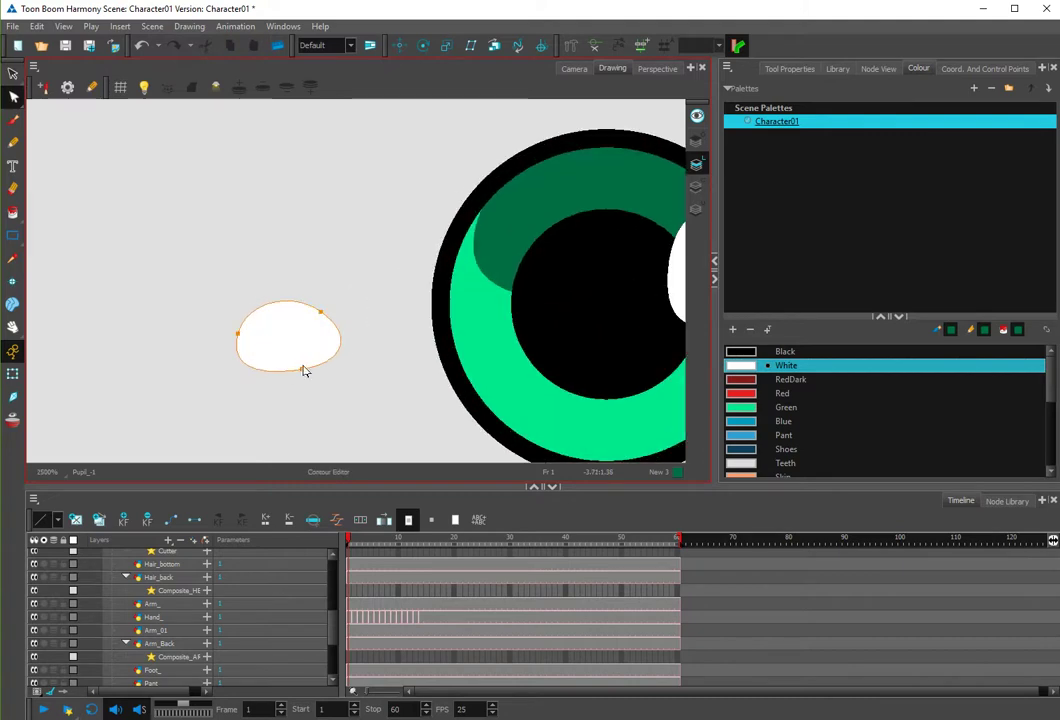
click(251, 375)
mouse_move(238, 333)
mouse_down()
mouse_move(256, 314)
mouse_move(256, 338)
mouse_move(237, 334)
mouse_up()
key(ctrl+z)
drag(320, 311, 328, 323)
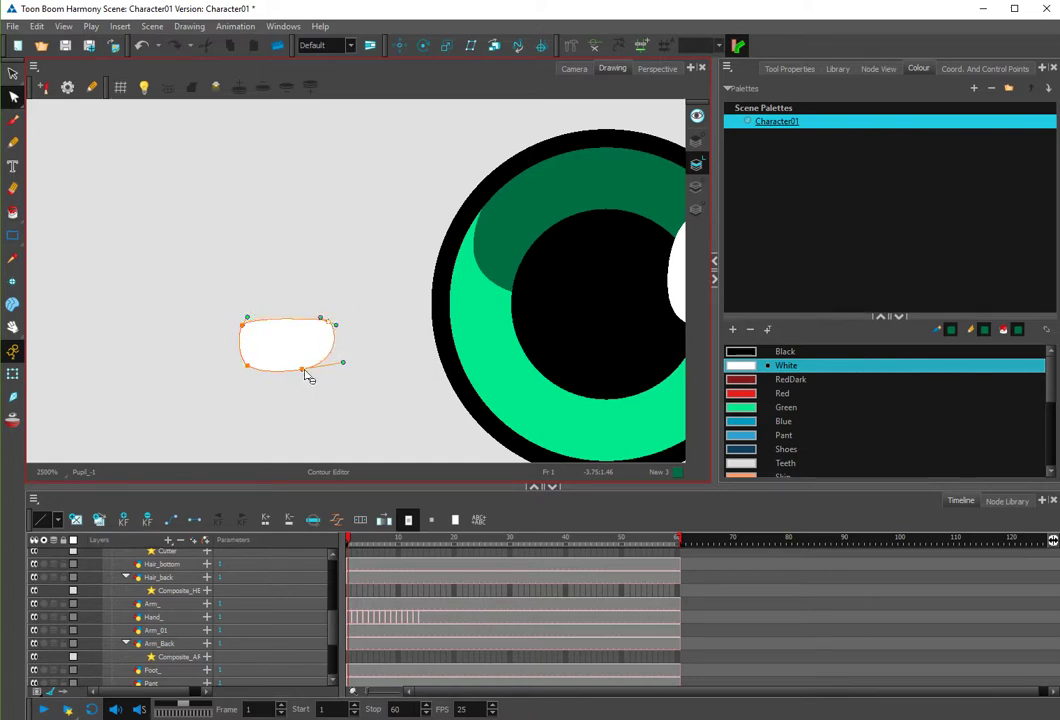
drag(305, 375, 326, 358)
drag(317, 359, 310, 366)
mouse_move(239, 355)
mouse_down()
mouse_move(256, 371)
mouse_move(245, 366)
mouse_up()
click(316, 299)
Move the rounded rectangle onto the iris's left side and add a smaller, tilted duplicate just below it.
key(alt+s)
click(330, 334)
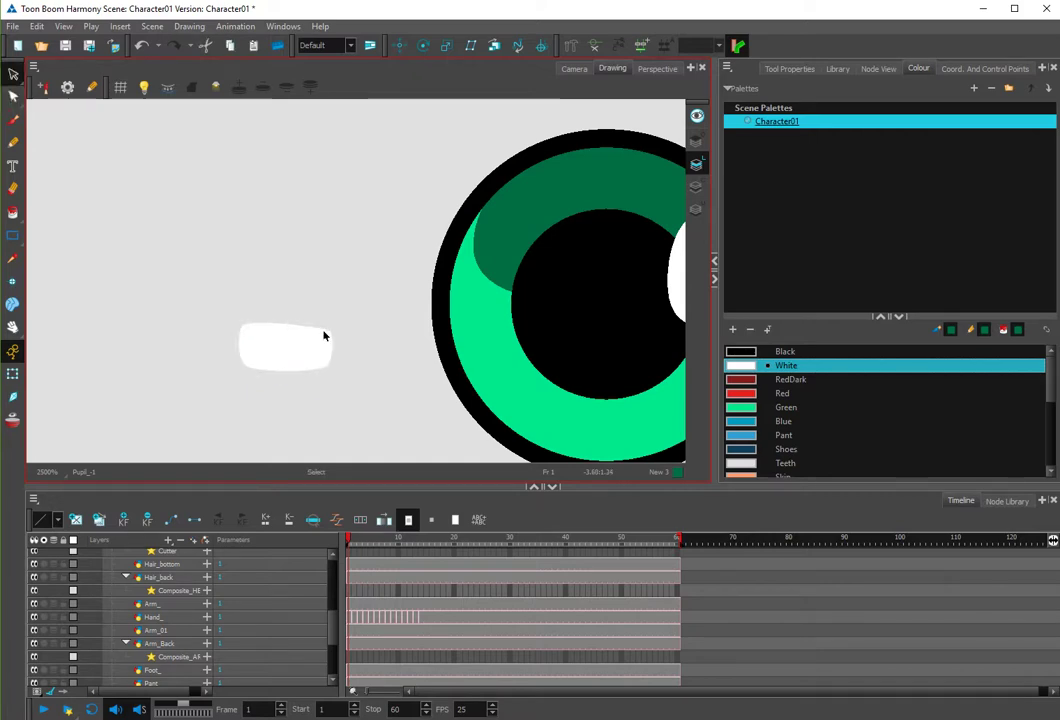
mouse_move(323, 335)
mouse_down()
mouse_move(534, 302)
mouse_move(537, 280)
mouse_move(507, 317)
mouse_move(486, 268)
mouse_move(443, 307)
mouse_move(452, 302)
mouse_move(447, 283)
mouse_move(433, 305)
mouse_move(447, 301)
mouse_move(343, 353)
mouse_up()
key(space)
scroll(470, 251, down, 2)
click(449, 258)
click(427, 284)
key(ctrl+c)
key(ctrl+v)
click(314, 357)
Check the reference eyes in the camera view, and try re-pasting the black centre in front of the white highlights.
click(574, 69)
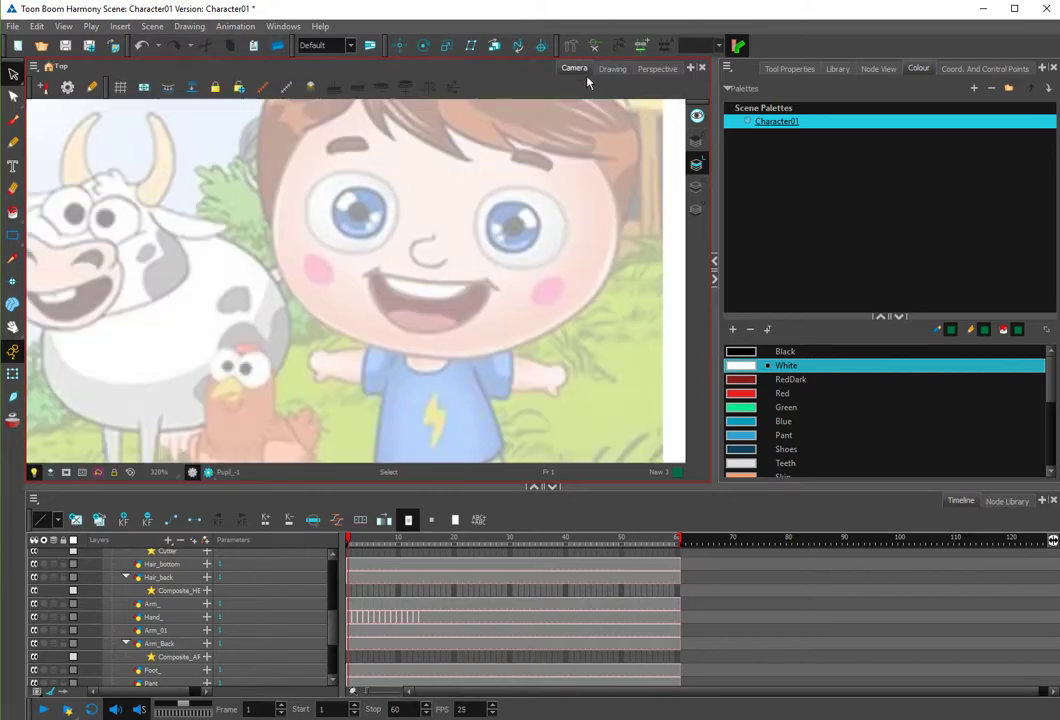
key(shift+t)
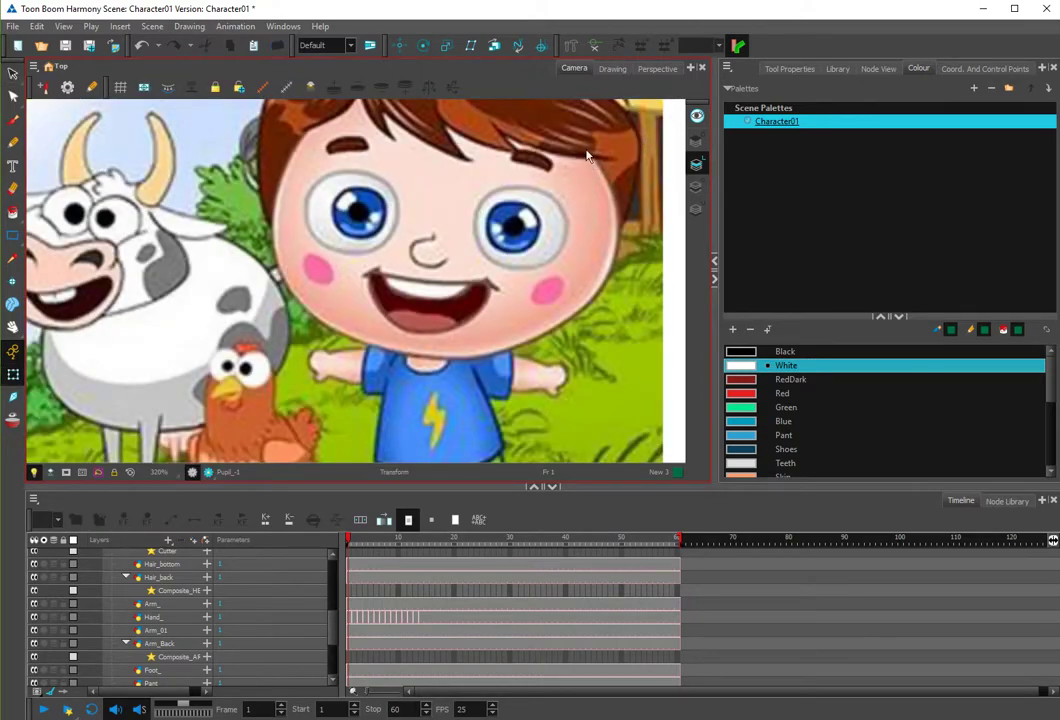
click(612, 69)
click(368, 352)
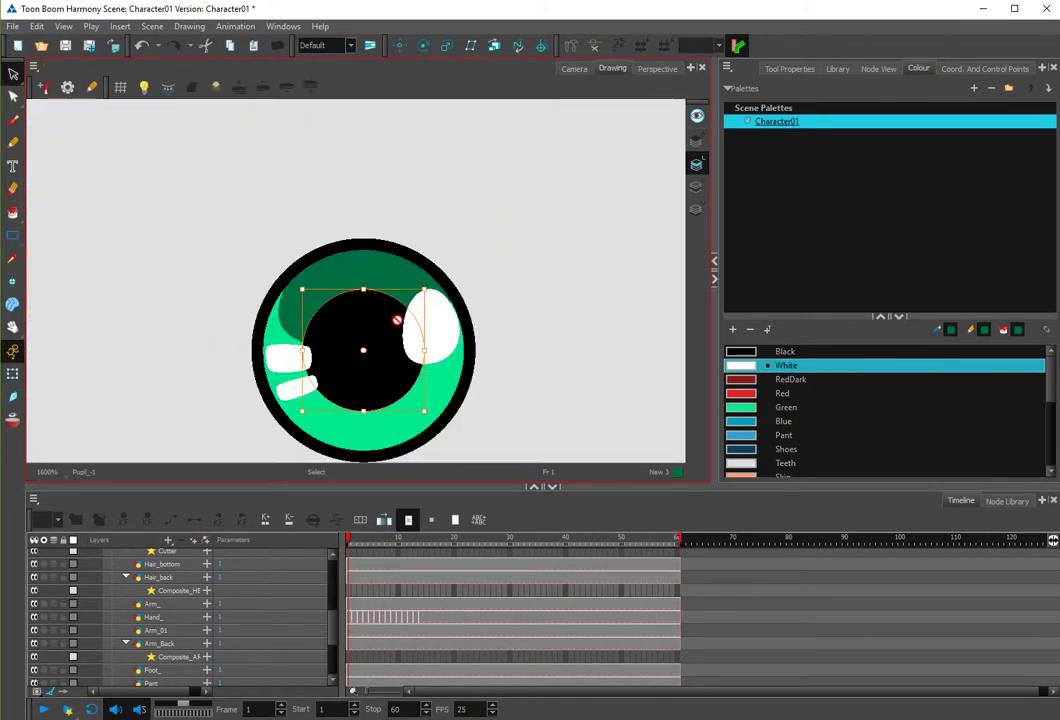
key(ctrl+x)
key(ctrl+v)
click(479, 260)
scroll(482, 257, down, 6)
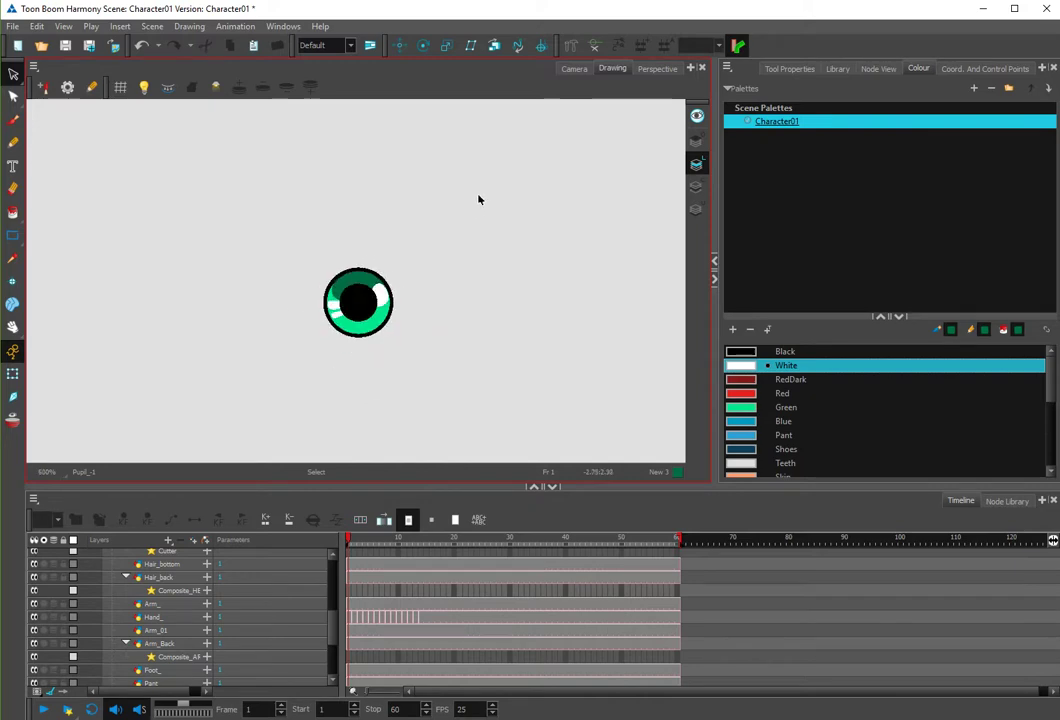
Undo the cut and paste of the pupil's black centre.
mouse_move(436, 279)
mouse_down()
mouse_move(453, 263)
mouse_move(466, 210)
mouse_move(454, 286)
mouse_up()
scroll(458, 225, up, 1)
key(ctrl+z)
key(ctrl+z)
click(487, 252)
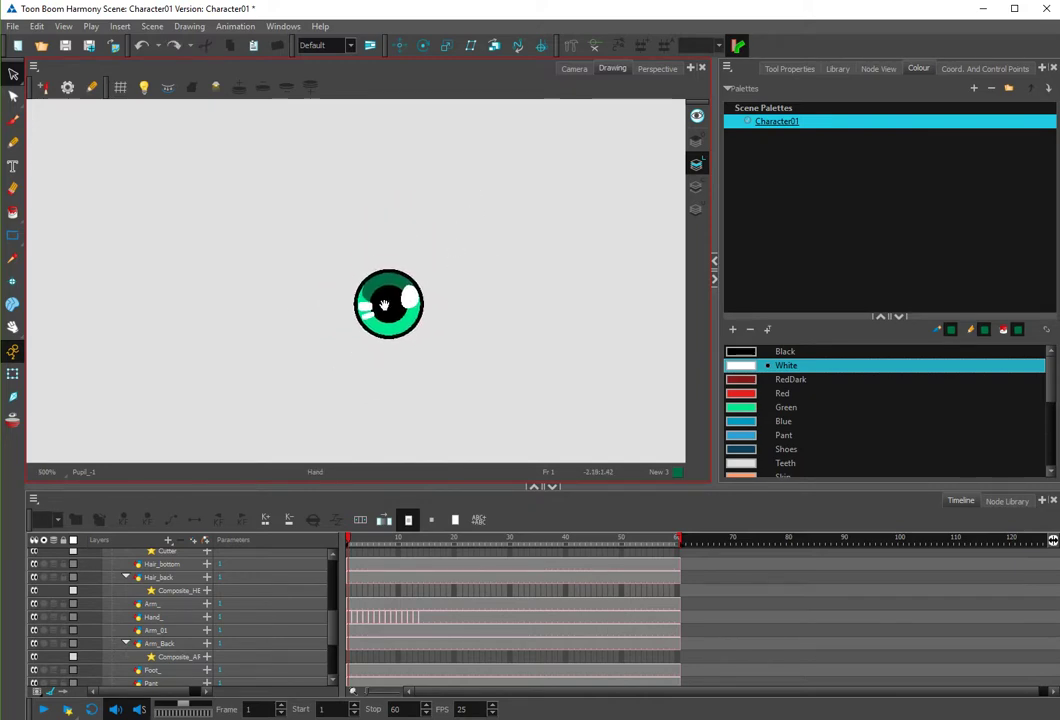
Turn the White swatch into a linear gradient from transparent to opaque white, with the opaque stop pulled inward.
scroll(398, 299, up, 1)
scroll(397, 300, up, 3)
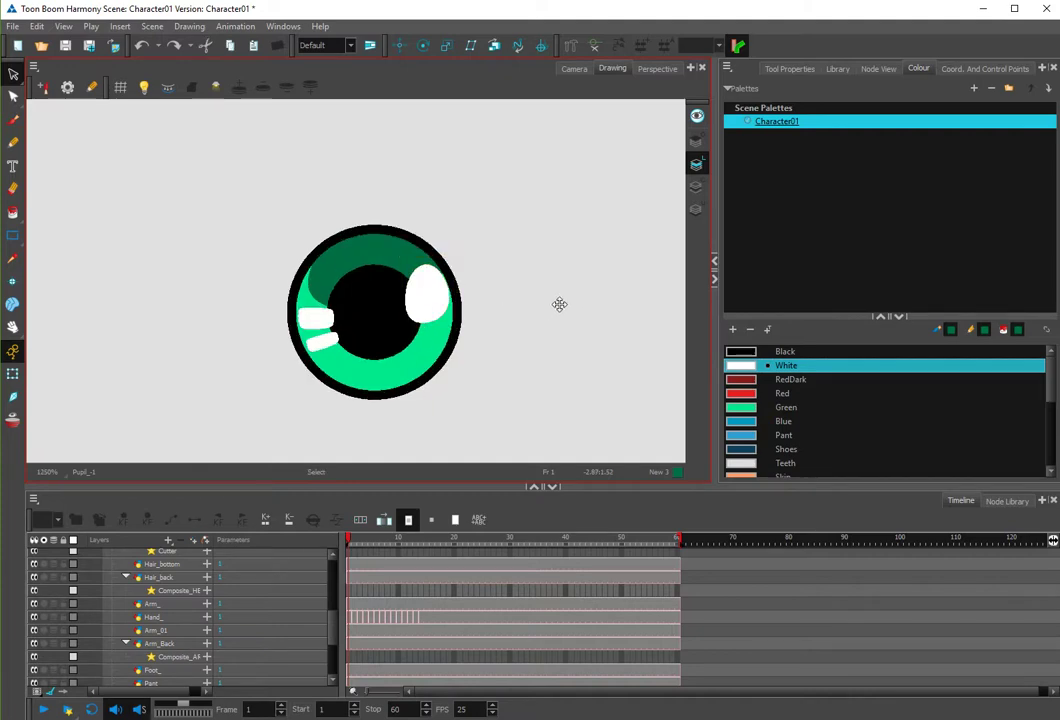
double_click(740, 365)
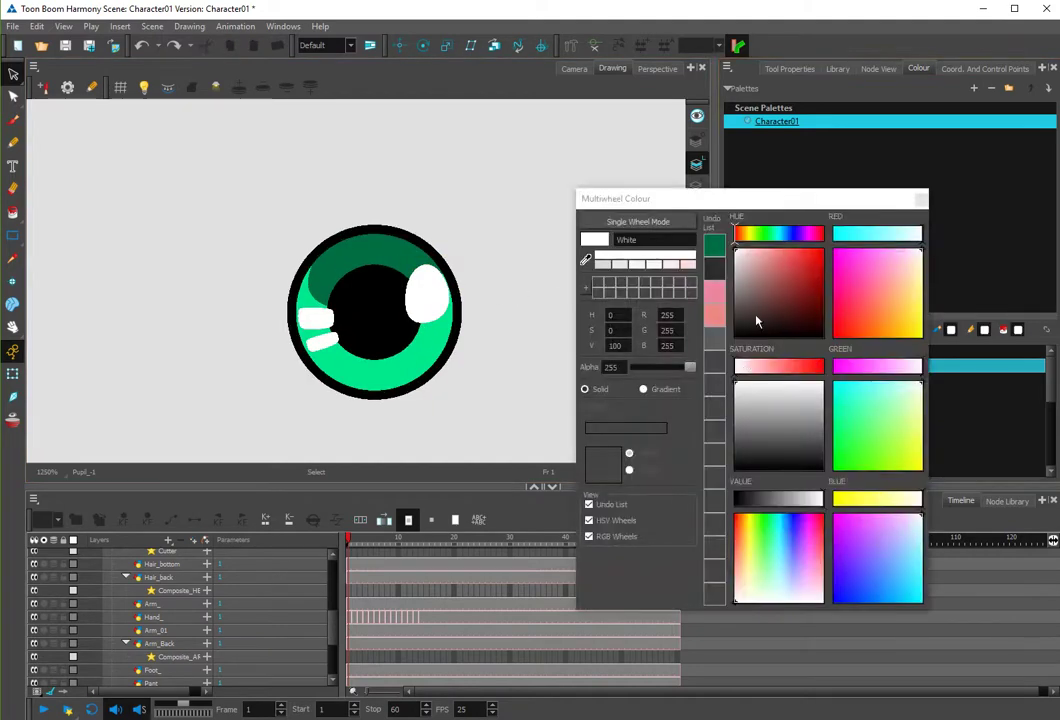
click(645, 390)
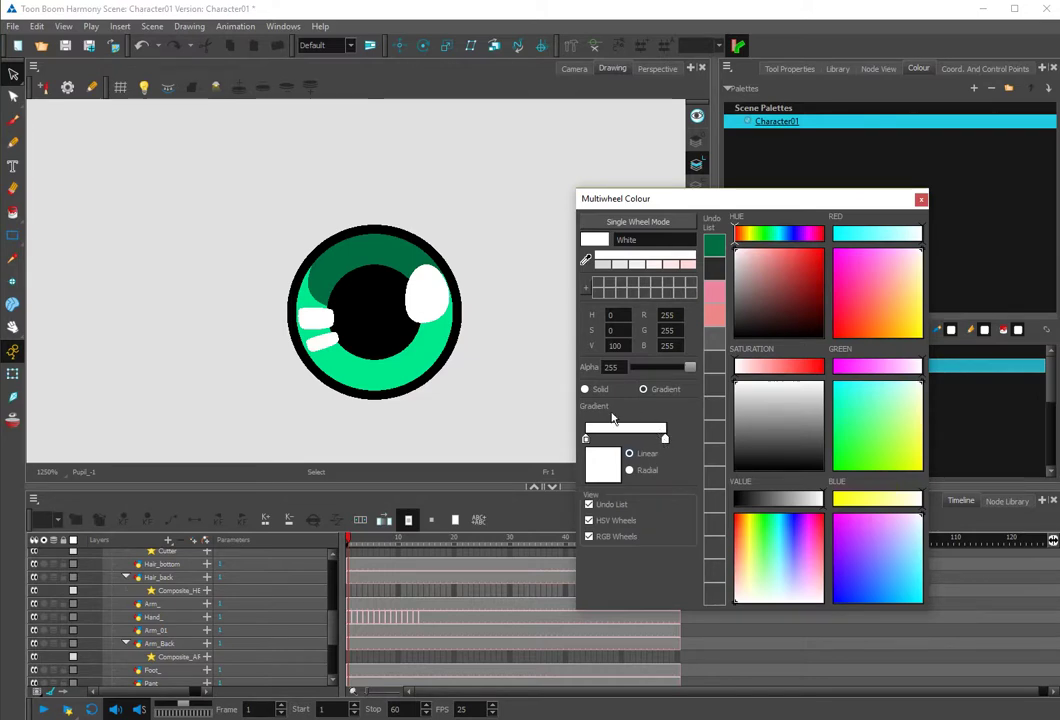
drag(689, 371, 617, 372)
drag(666, 440, 641, 441)
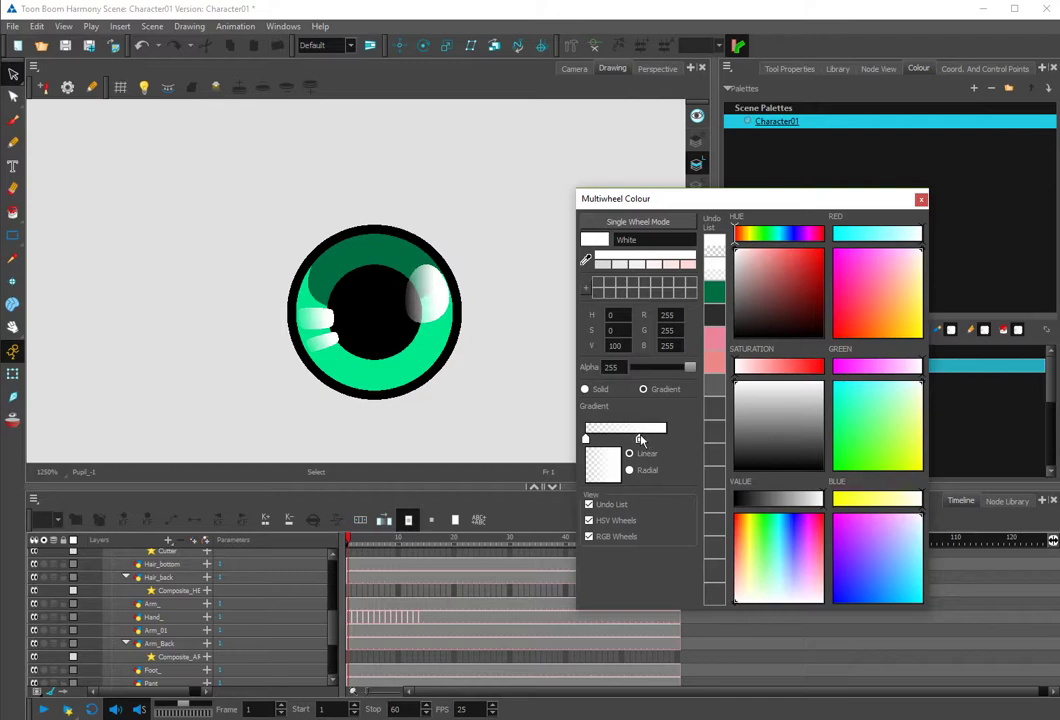
Shrink and slightly tilt the gradient on the large right highlight with the Edit Gradient/Texture tool.
click(13, 96)
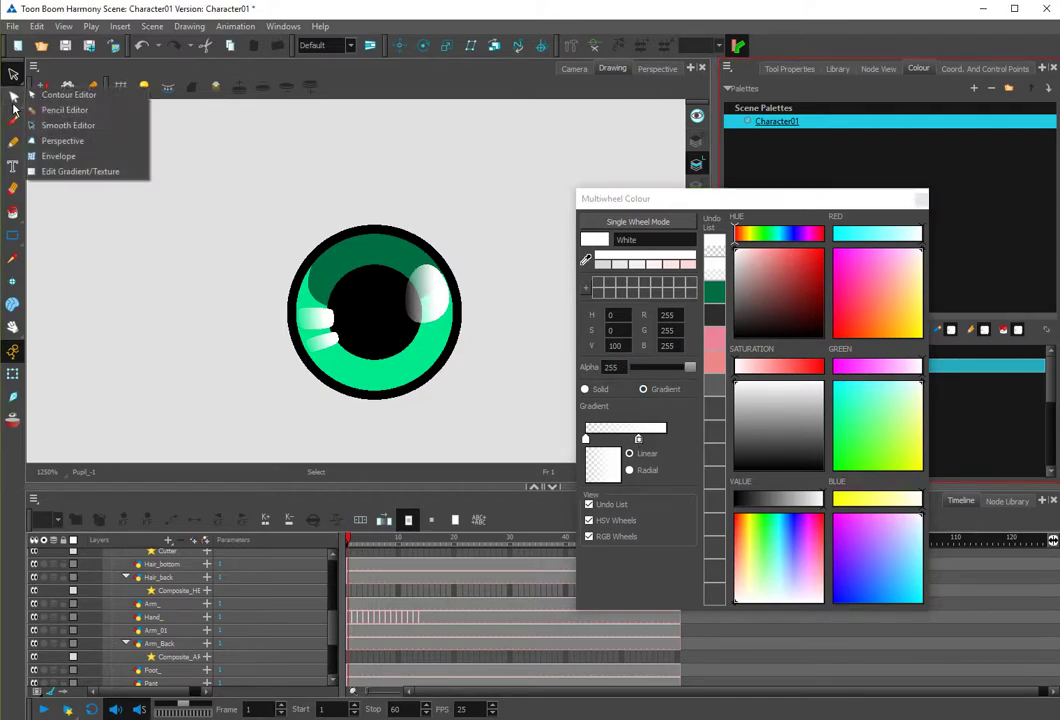
click(72, 171)
click(431, 300)
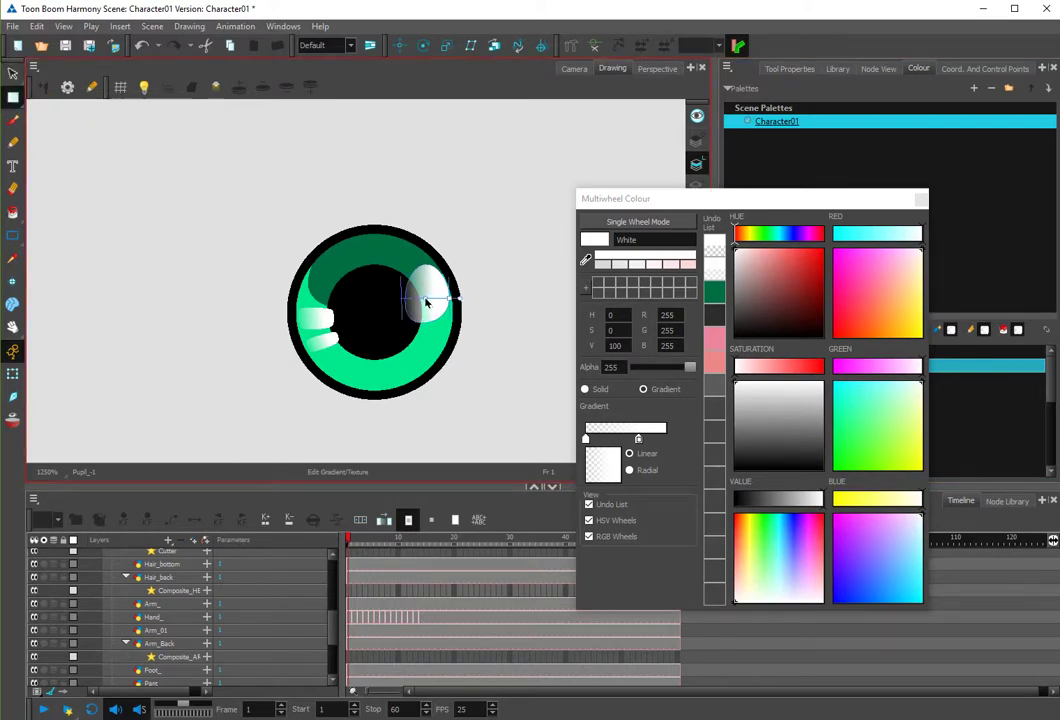
mouse_move(427, 302)
mouse_down()
mouse_move(468, 298)
mouse_move(429, 305)
mouse_up()
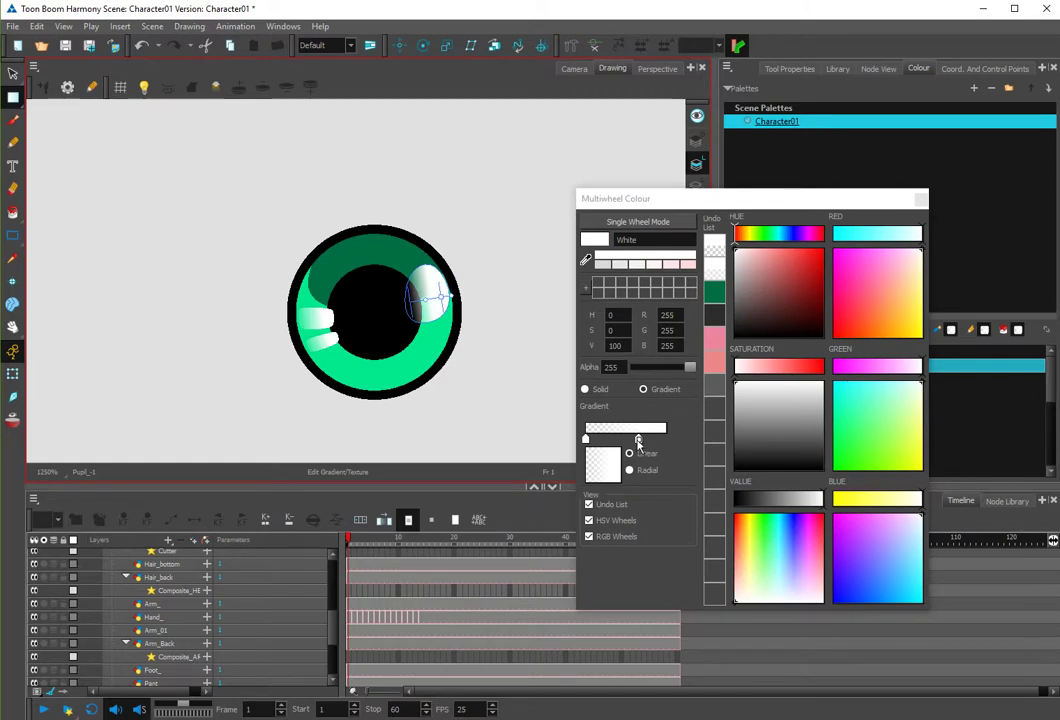
Put the White gradient's opaque stop back at the ramp's end, and try shifting the right highlight's gradient midpoint inward, undoing that shift.
click(664, 440)
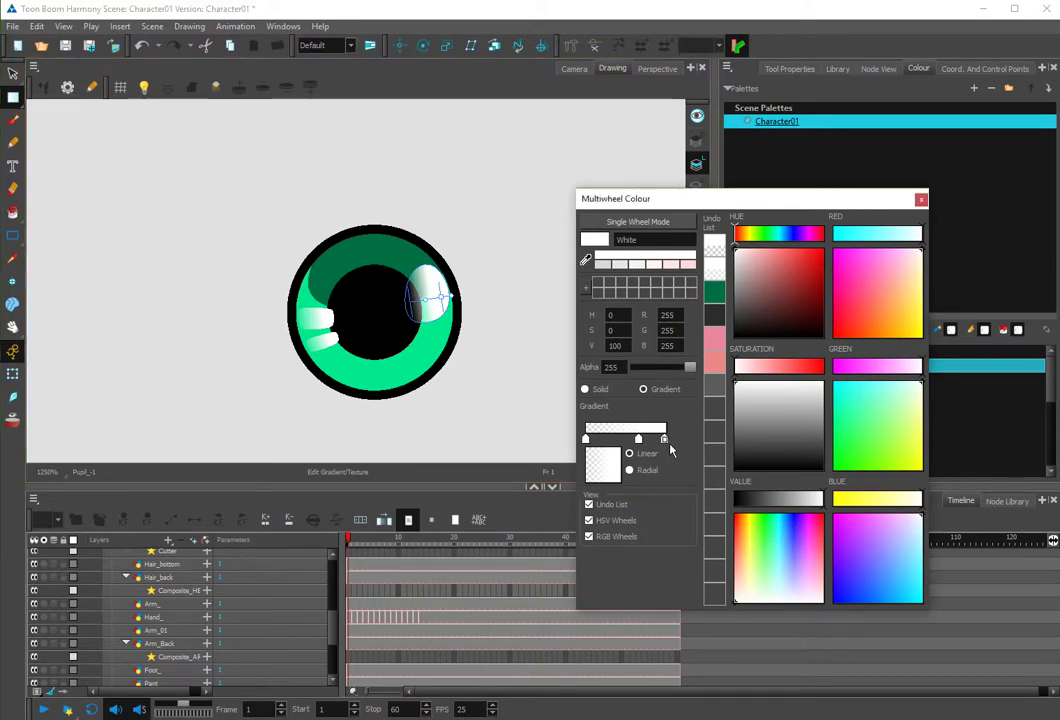
mouse_move(667, 442)
mouse_down()
mouse_move(679, 460)
mouse_move(677, 441)
mouse_up()
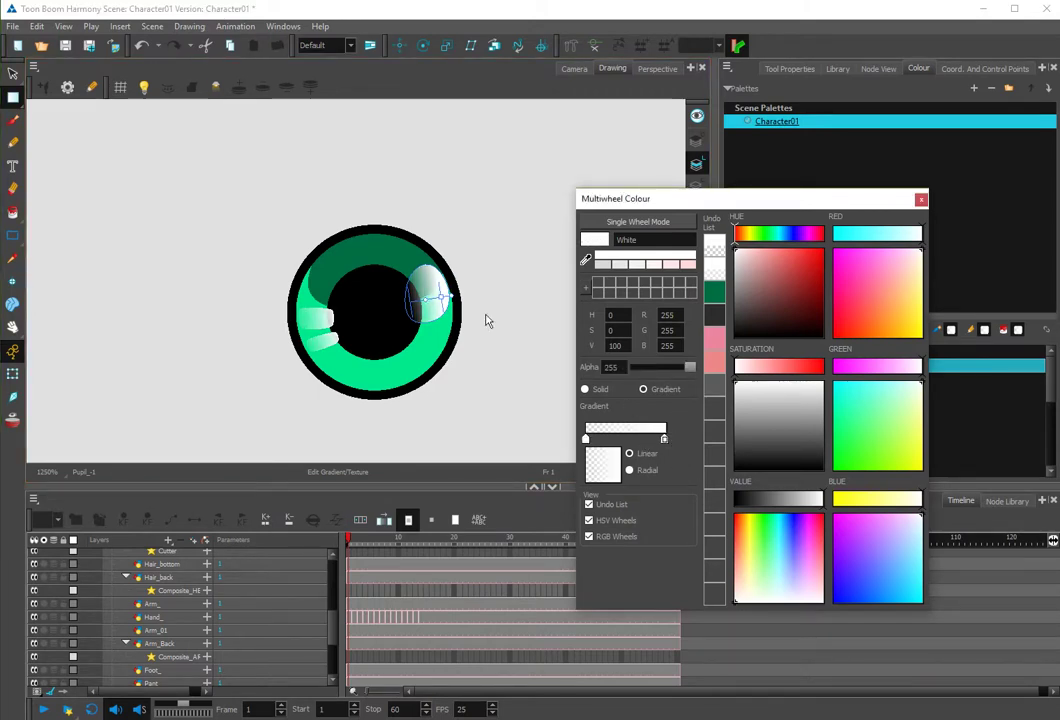
drag(442, 298, 431, 300)
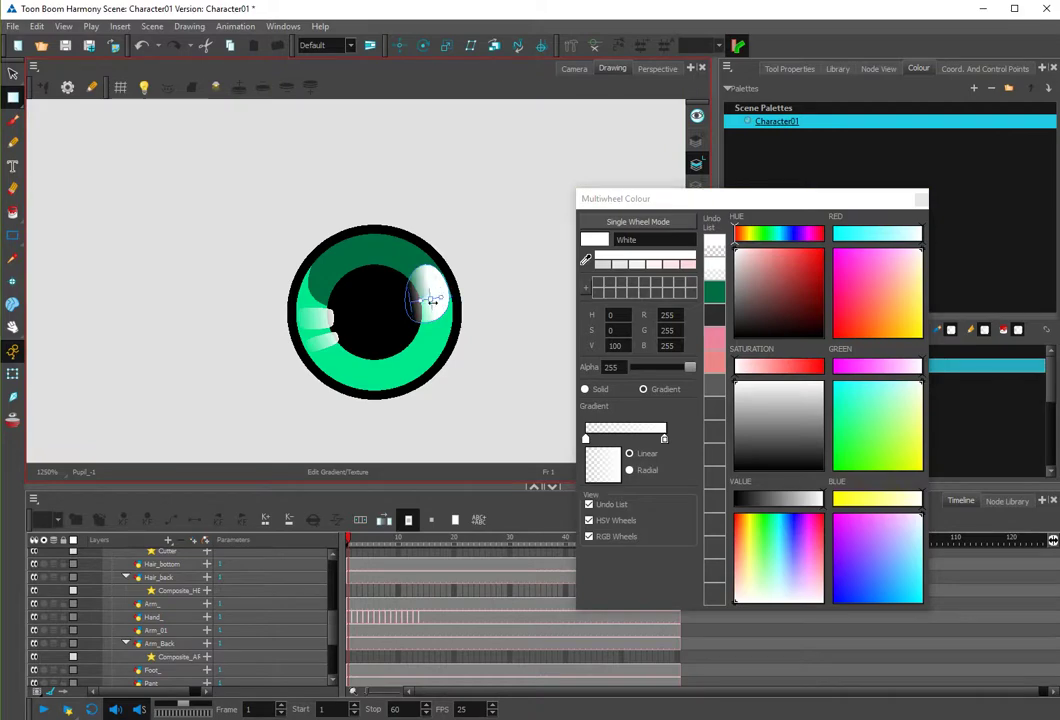
click(474, 279)
key(ctrl+z)
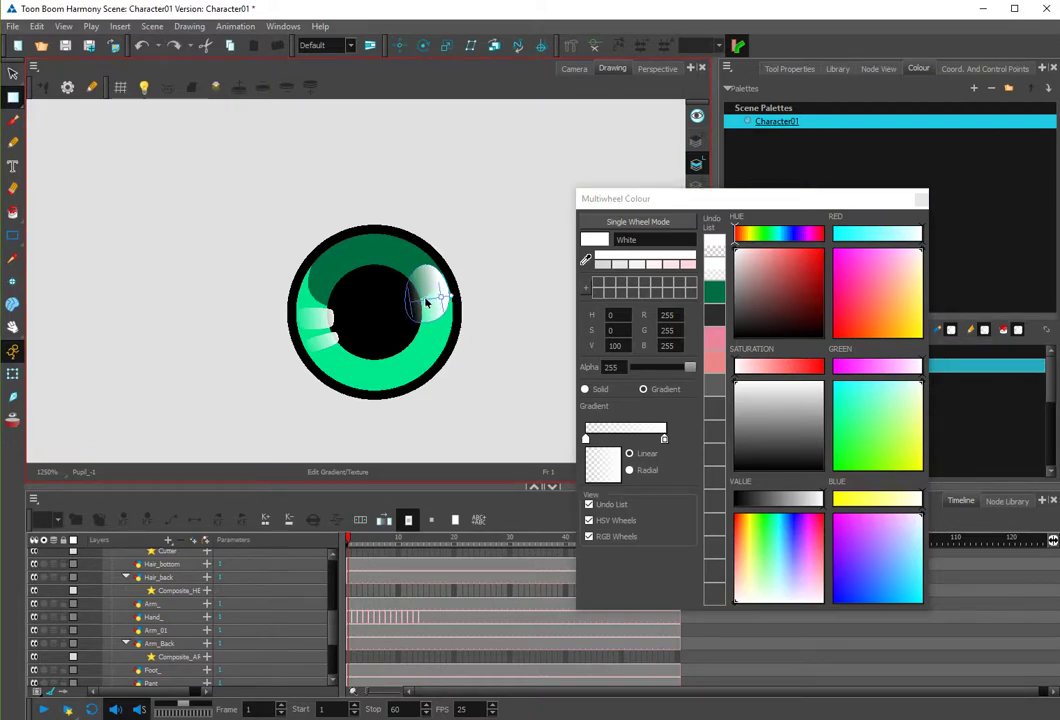
Flip the gradients on the two small left highlights so they fade toward the black centre, and close the colour editor.
click(322, 317)
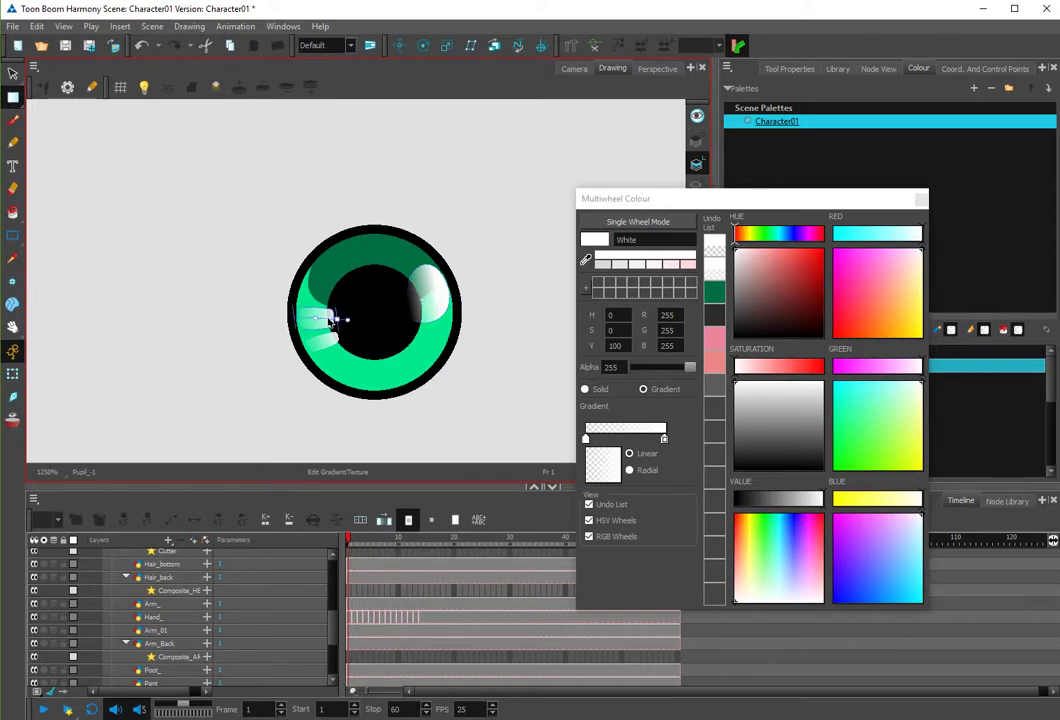
drag(337, 319, 312, 344)
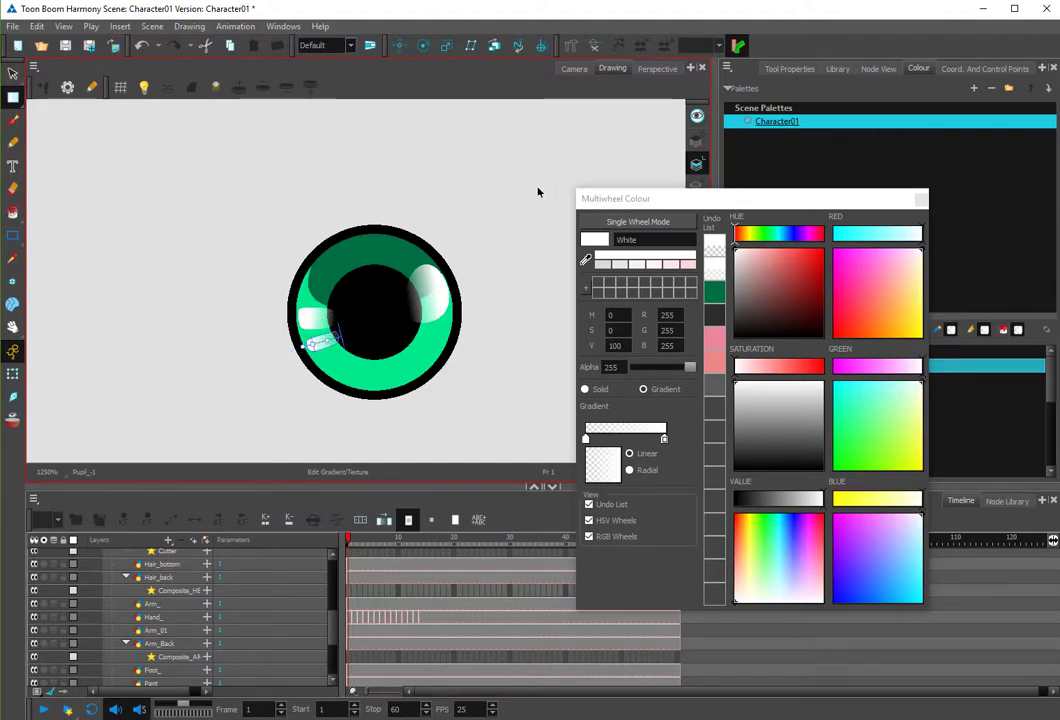
click(920, 199)
Select the dark green shading and rename its swatch New 3 as Pupil_in.
scroll(452, 215, down, 2)
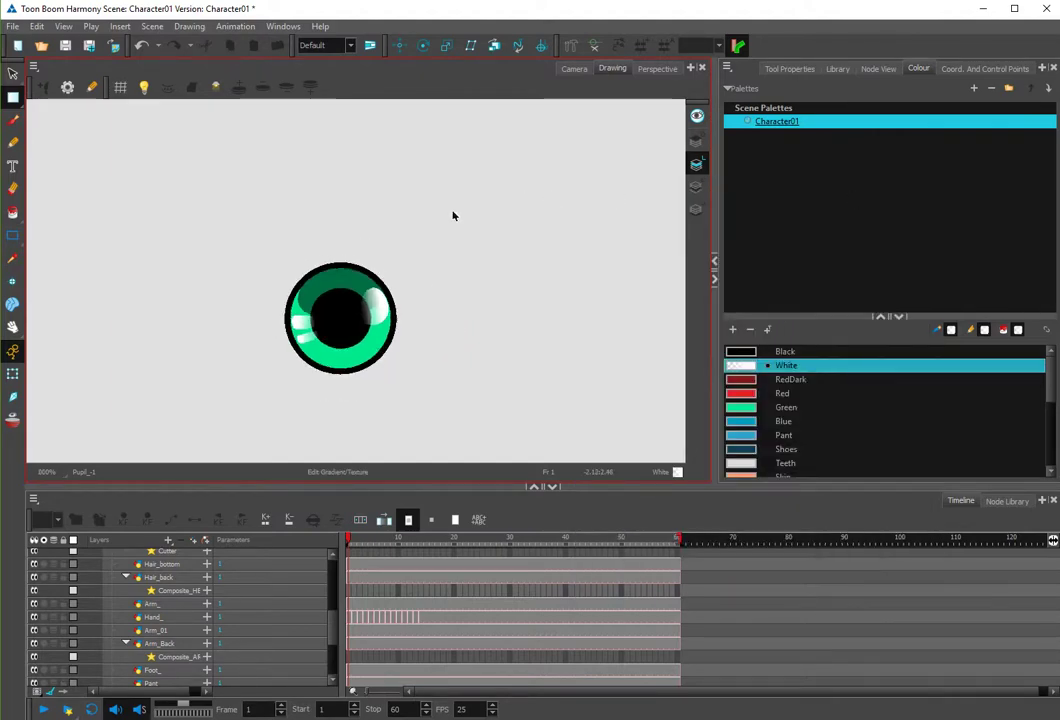
scroll(452, 260, down, 1)
scroll(380, 304, up, 2)
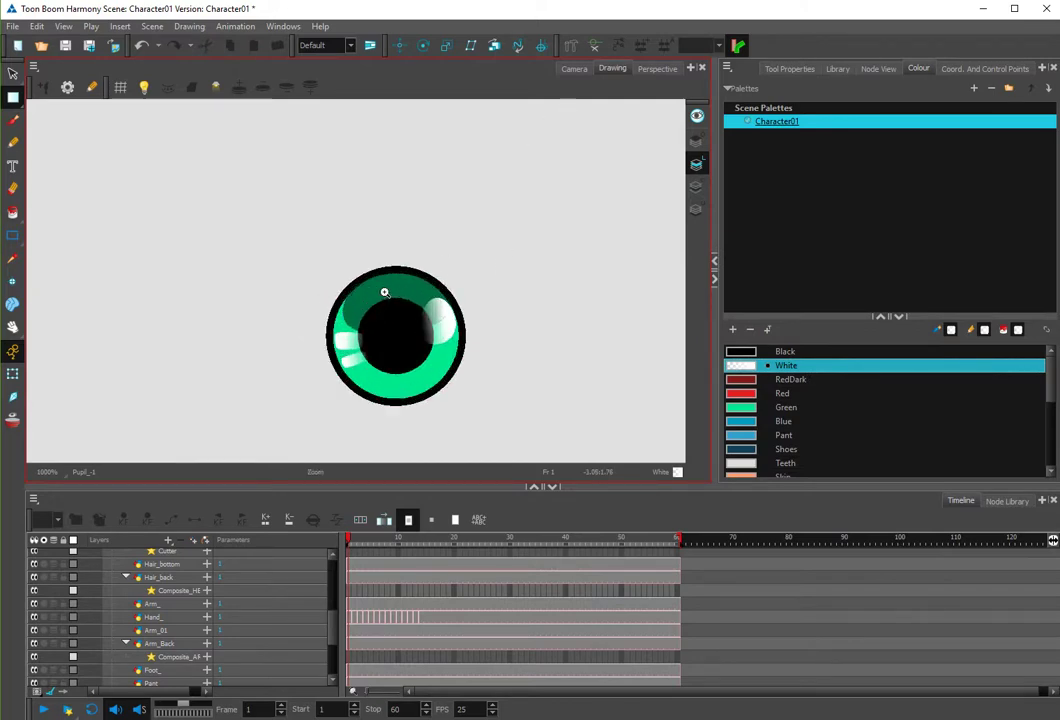
click(394, 292)
key(alt+s)
click(398, 293)
click(482, 259)
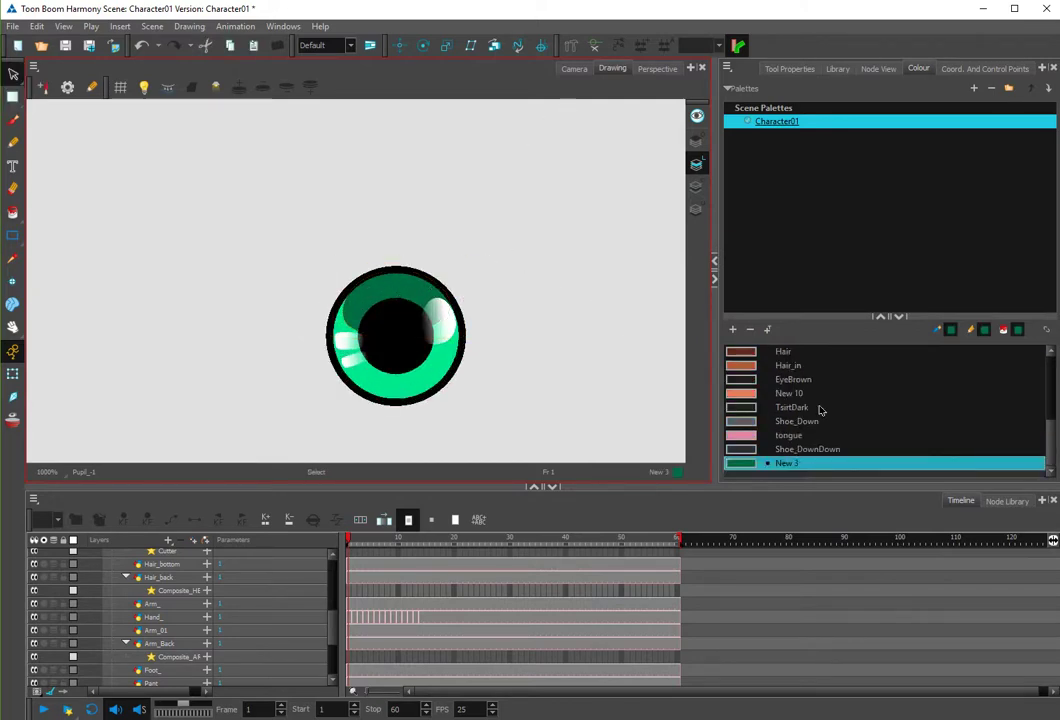
click(762, 463)
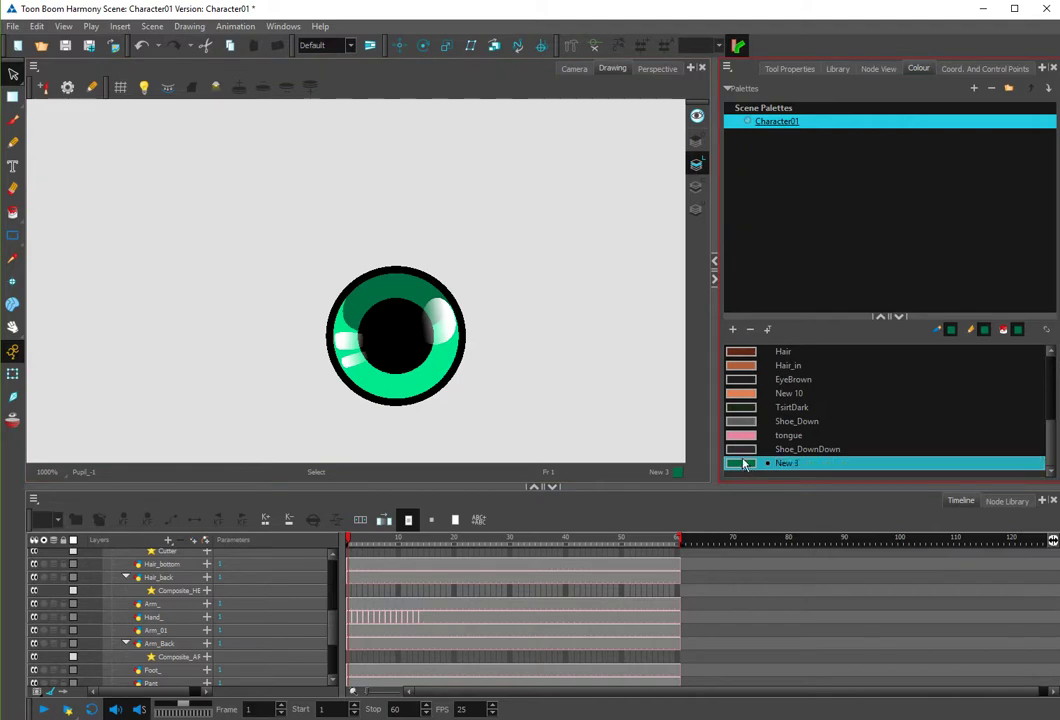
double_click(740, 466)
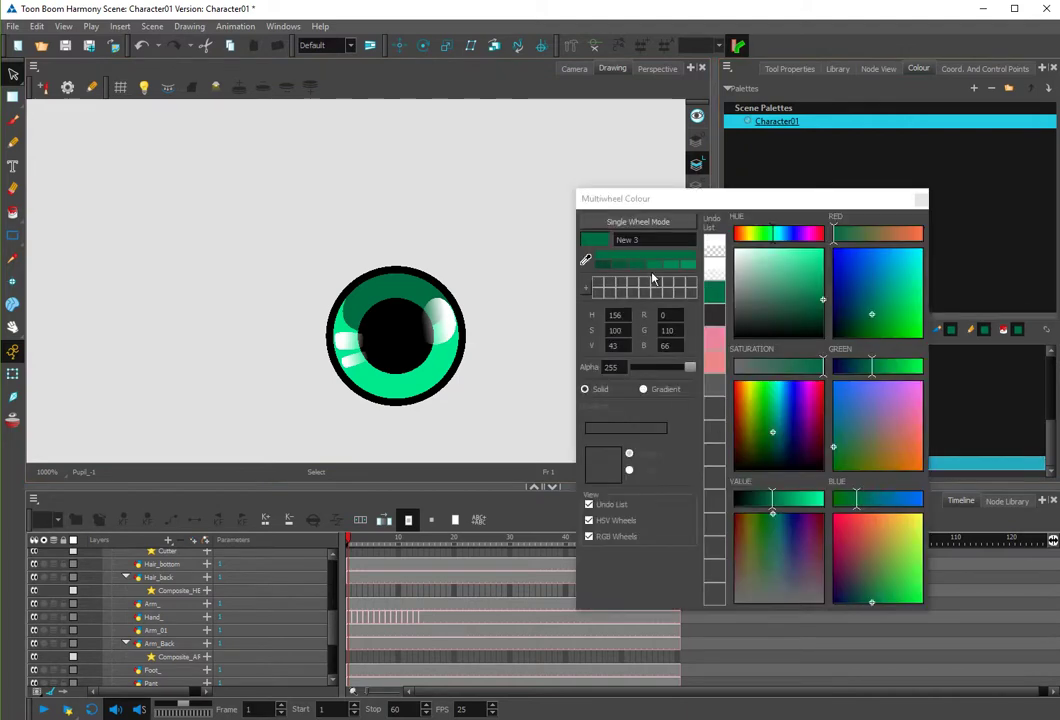
text(Pupil_in)
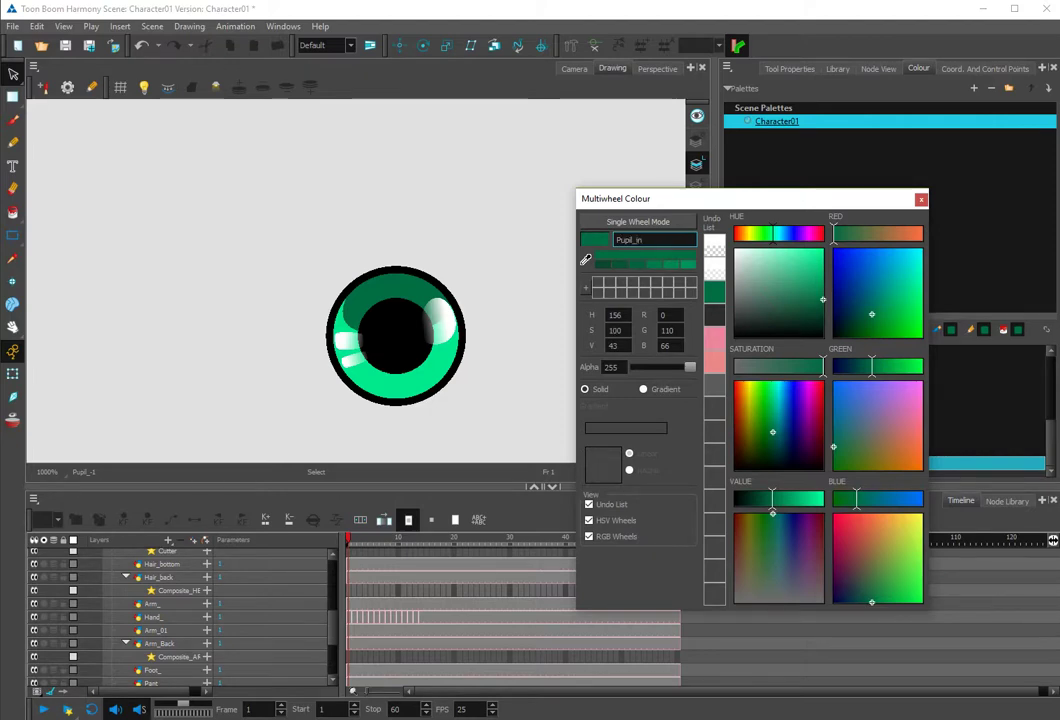
Make Pupil_in a linear gradient and set its end stop to dark blue, RGB 0, 40, 54.
click(664, 391)
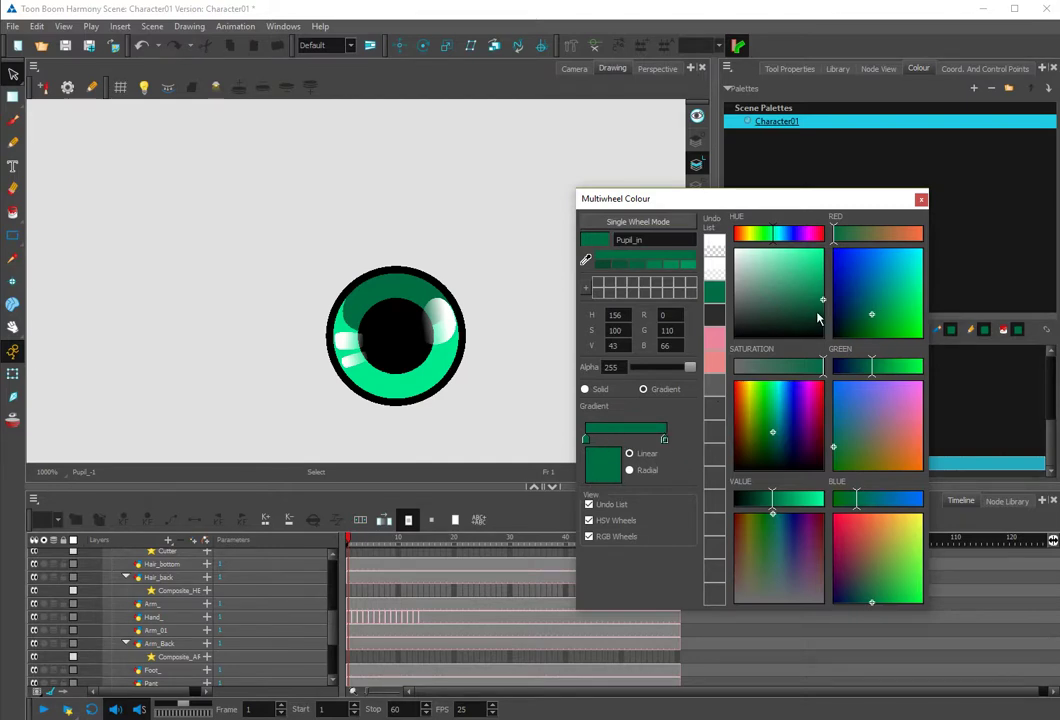
click(818, 318)
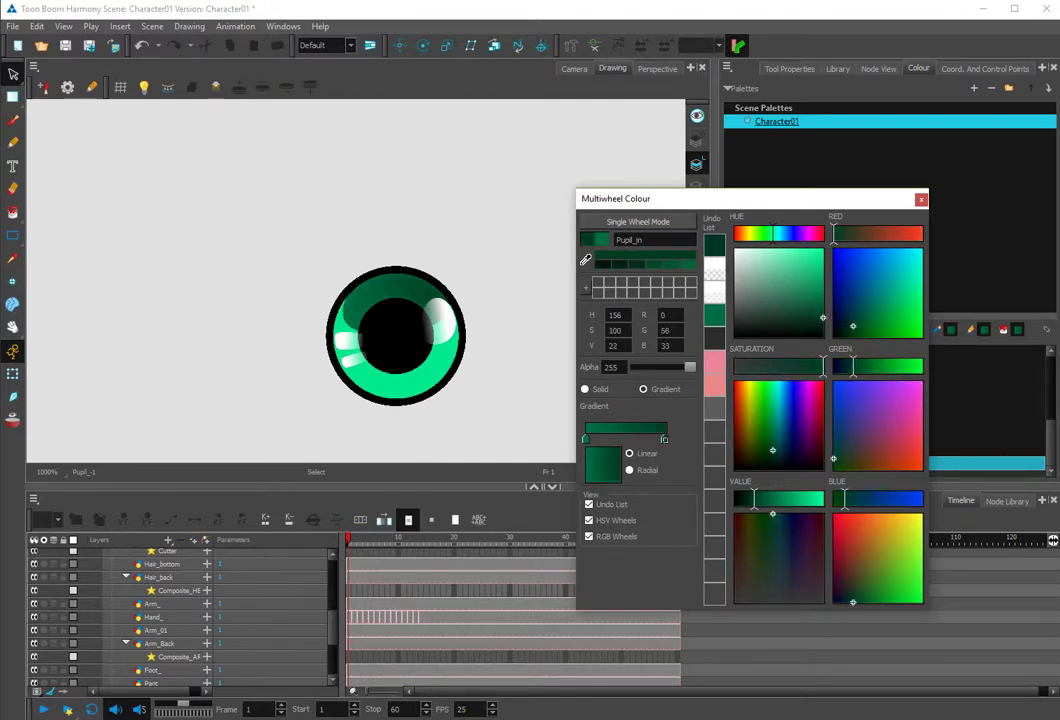
click(778, 454)
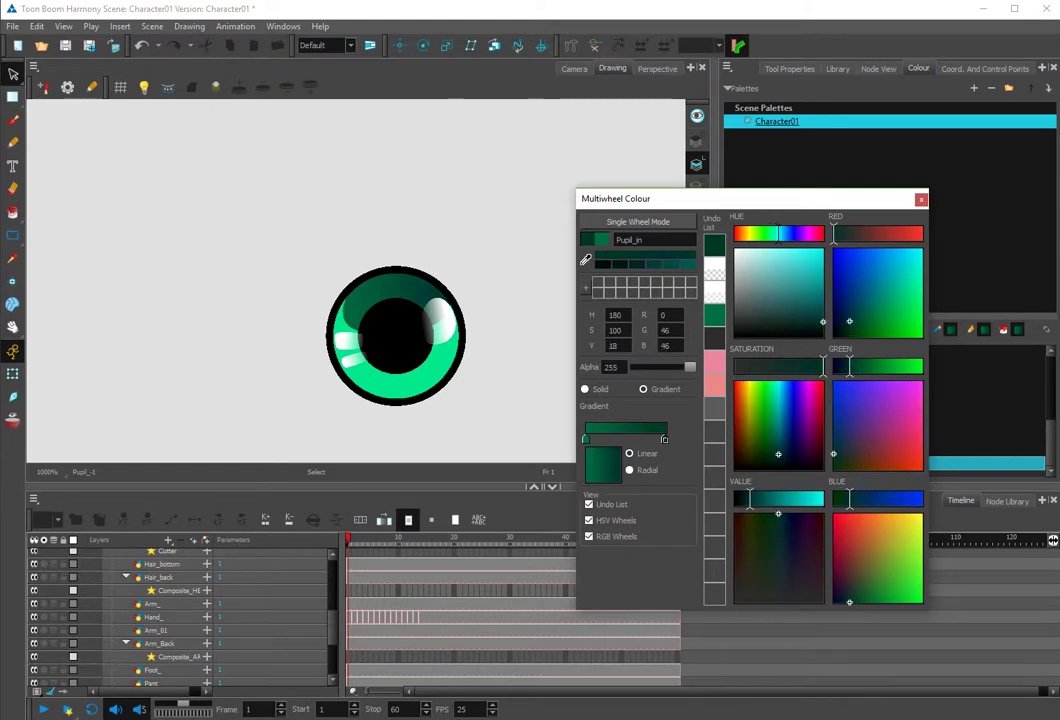
mouse_move(778, 454)
mouse_down()
mouse_move(774, 446)
mouse_move(782, 451)
mouse_up()
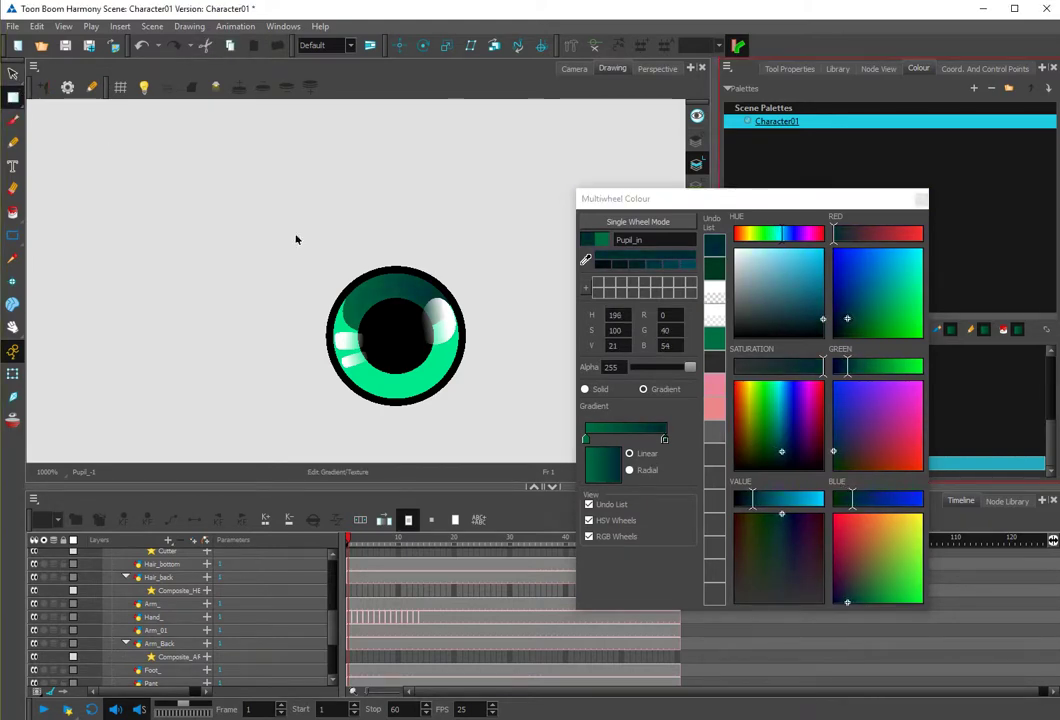
Run the shading's gradient vertically with its dark end uppermost, and lighten its start stop to RGB 17, 161, 103.
click(393, 297)
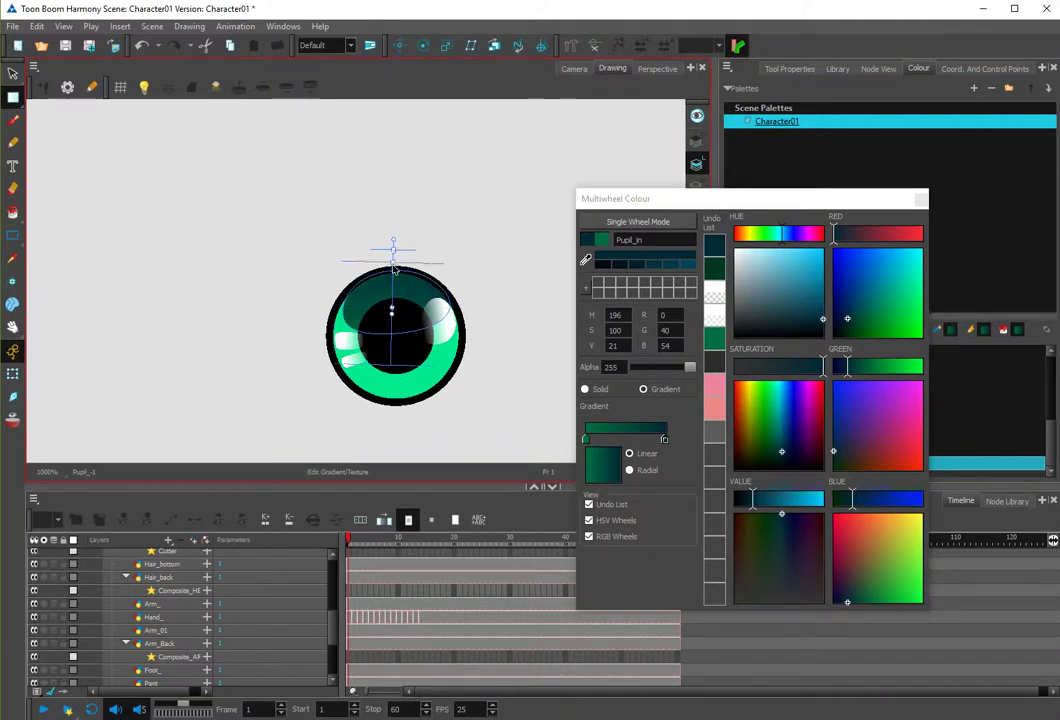
drag(393, 259, 395, 296)
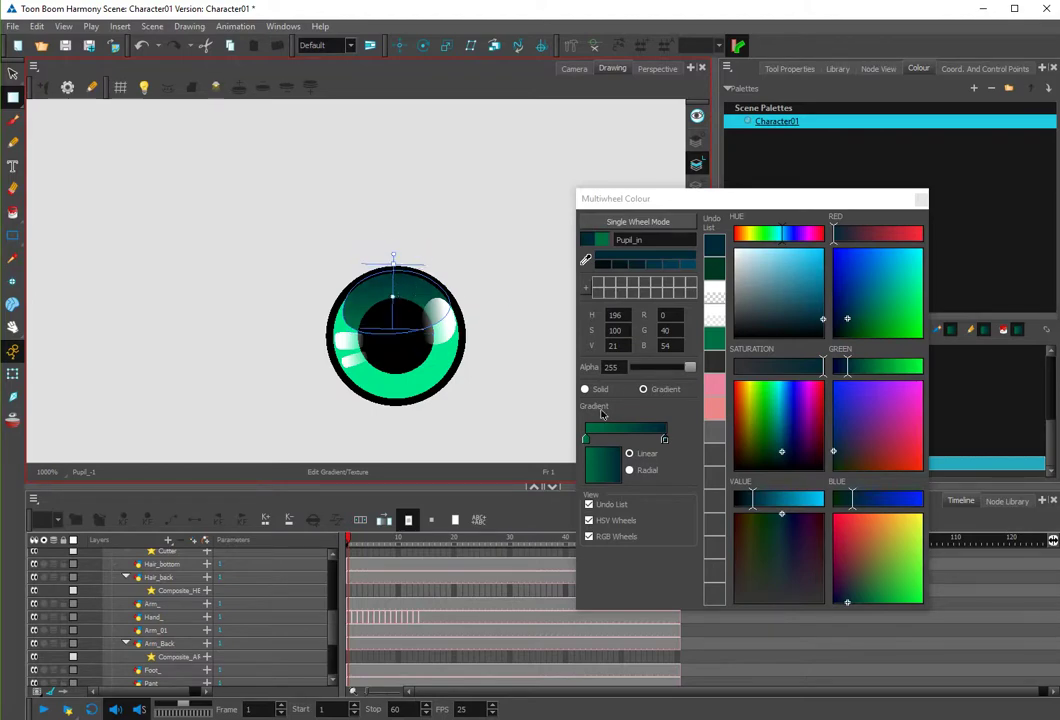
click(587, 439)
drag(820, 300, 813, 281)
click(524, 232)
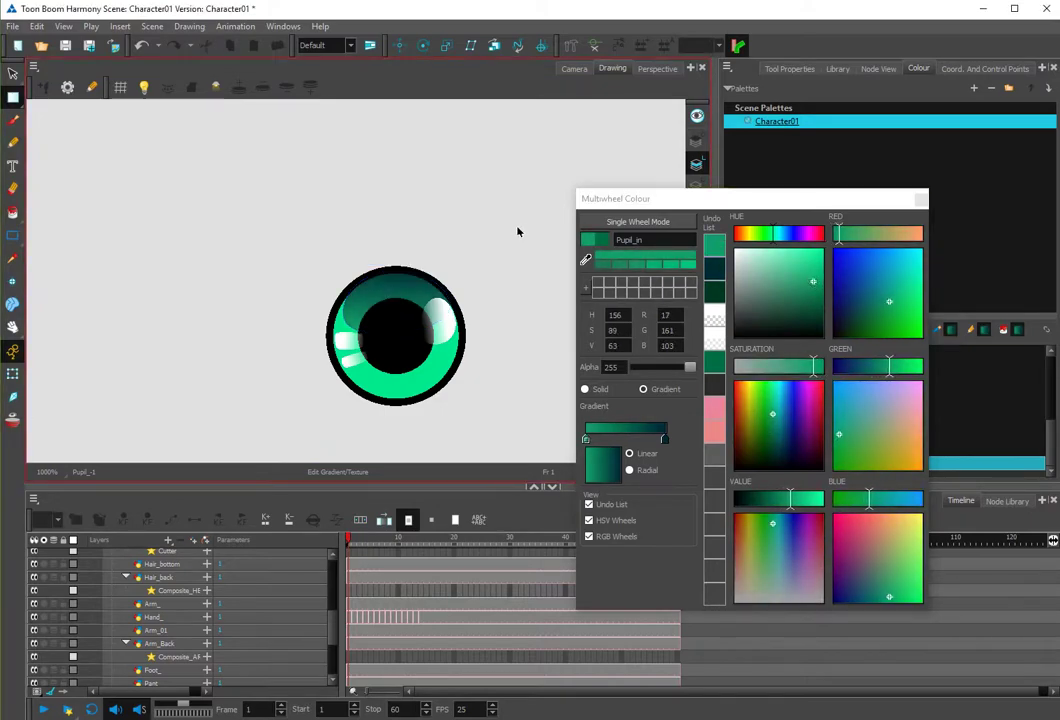
Close the colour editor and examine the shaded pupil up close on the character's face in the Camera view.
click(920, 199)
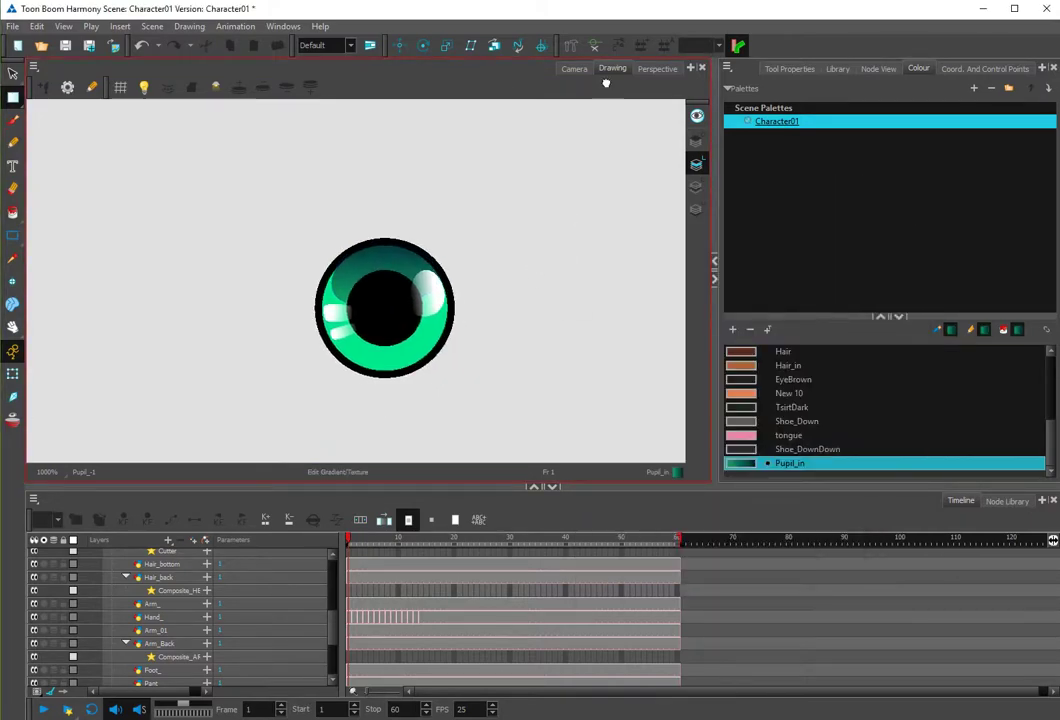
click(574, 68)
key(shift+t)
drag(615, 272, 305, 222)
scroll(329, 231, down, 4)
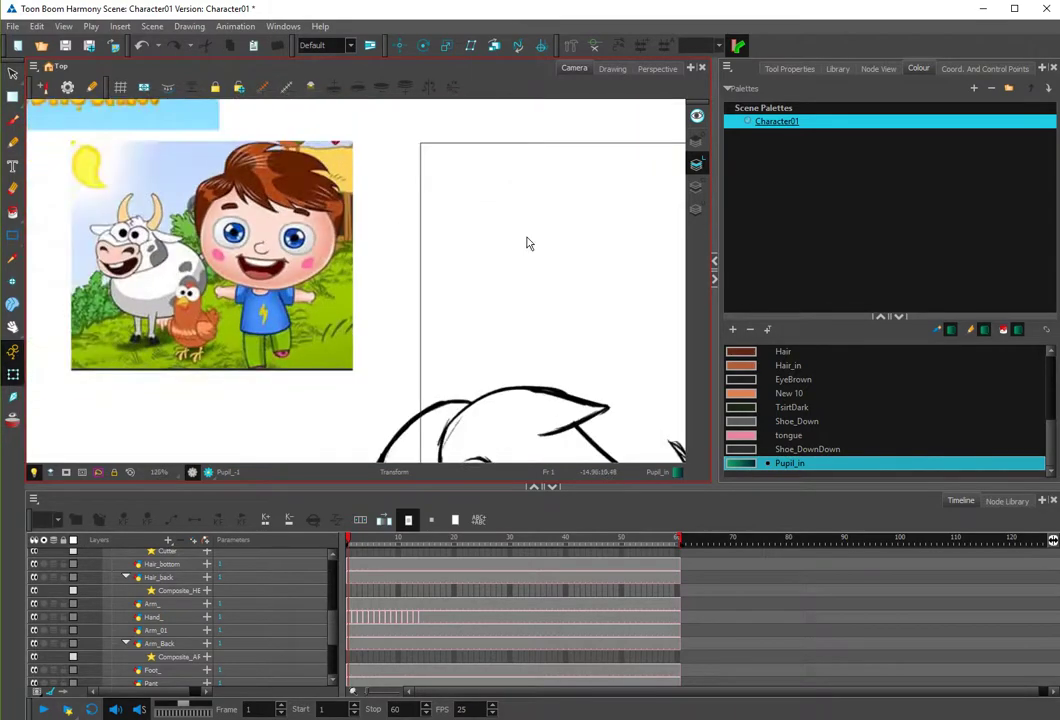
drag(621, 410, 409, 227)
drag(516, 343, 230, 258)
drag(592, 327, 426, 353)
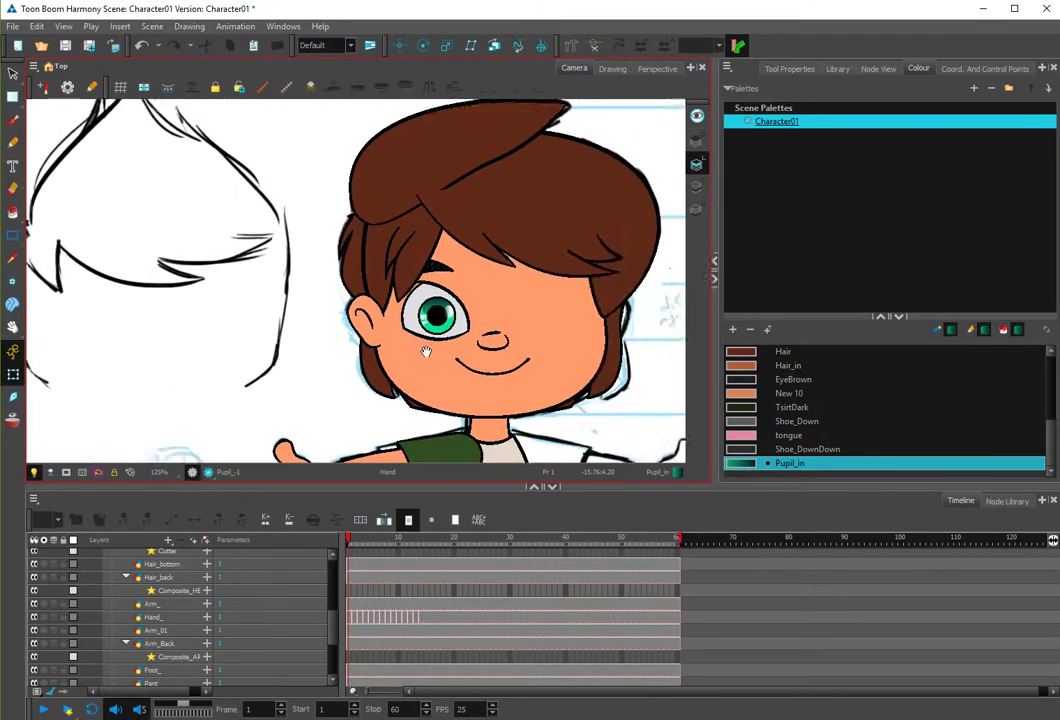
drag(440, 287, 349, 287)
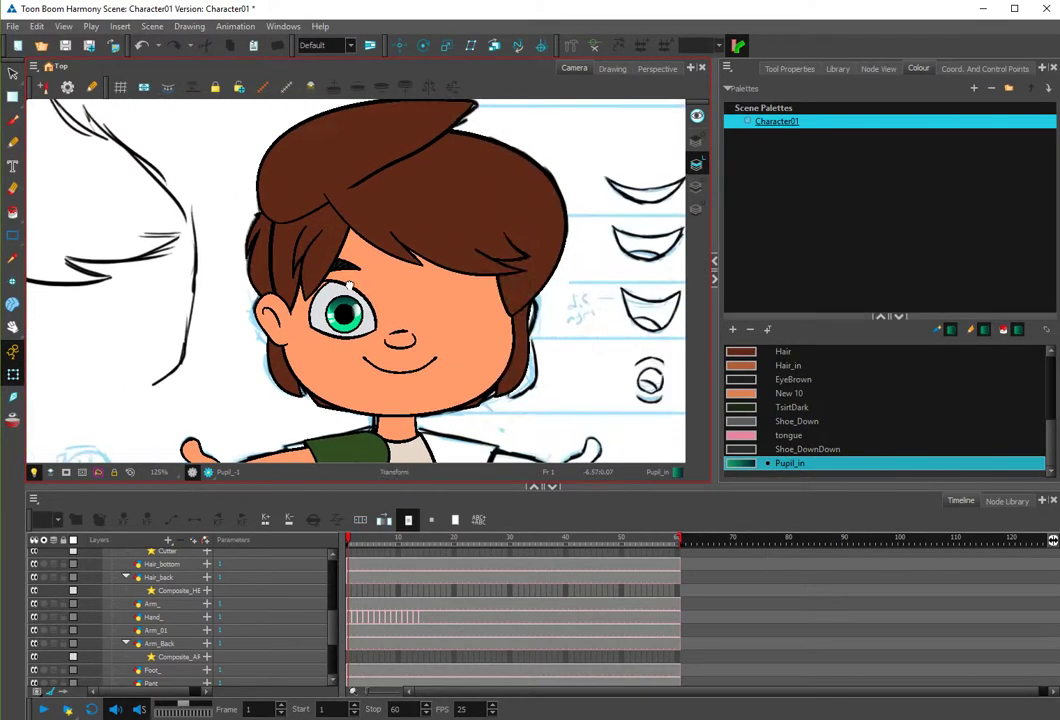
scroll(345, 300, up, 6)
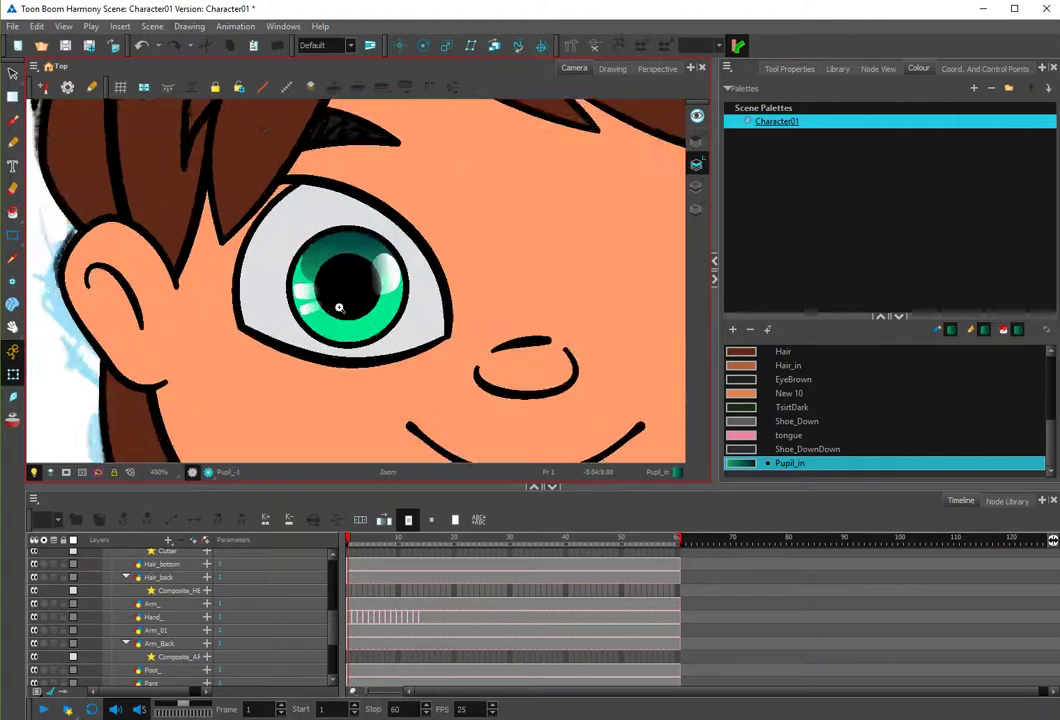
scroll(339, 308, up, 2)
scroll(355, 296, down, 5)
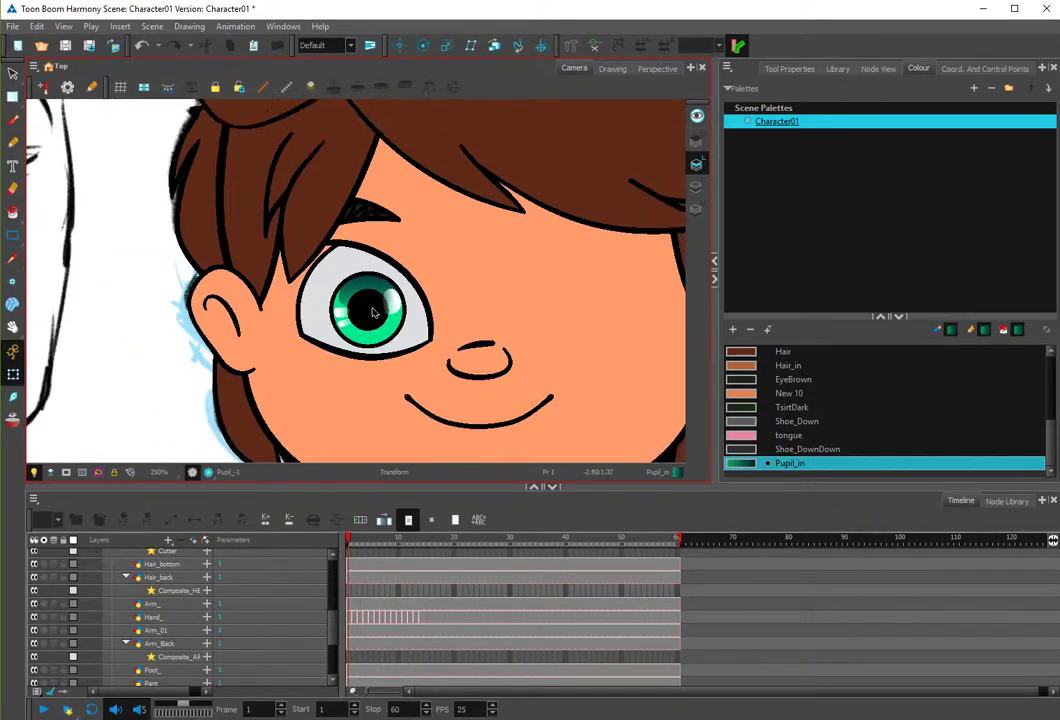
Compare the eye with the whole character and the reference pictures, and select the pupil drawing.
scroll(333, 330, down, 7)
drag(399, 329, 540, 375)
scroll(480, 300, down, 4)
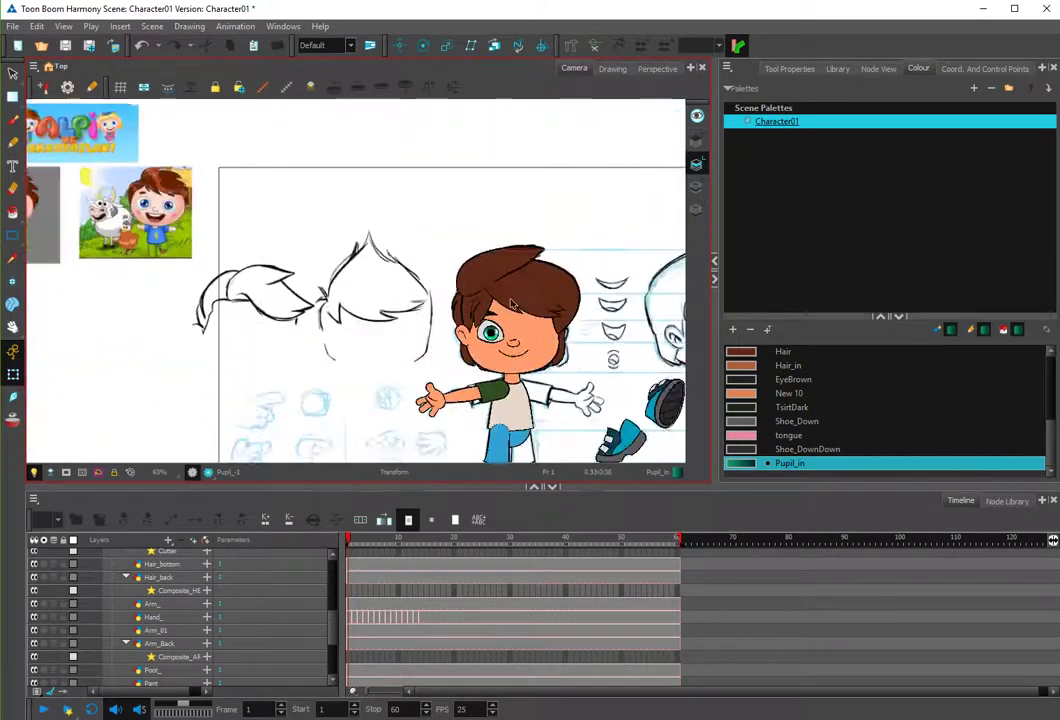
drag(479, 285, 357, 348)
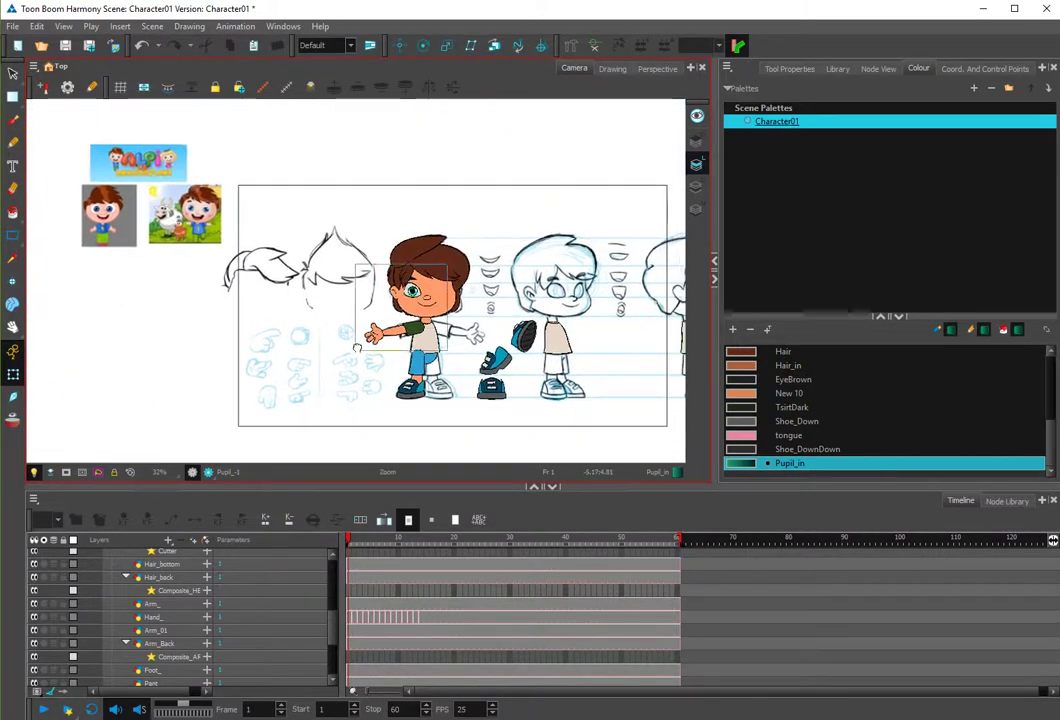
scroll(356, 347, up, 8)
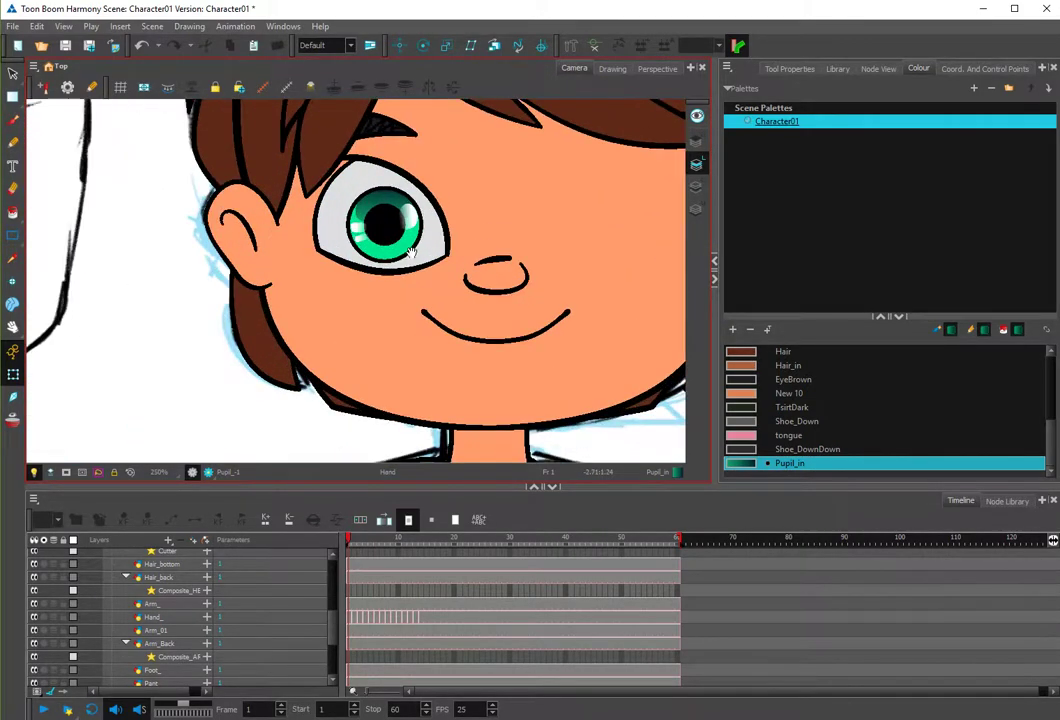
drag(410, 252, 402, 264)
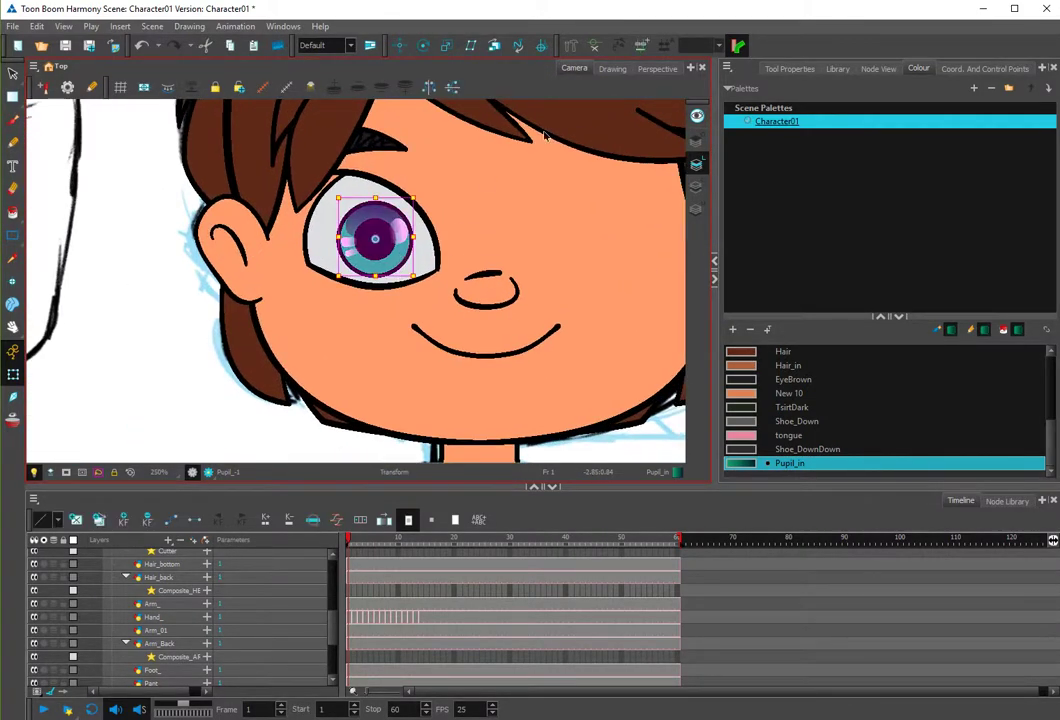
Try recolouring the pupil's green ring by setting the Green swatch to blue, RGB 0, 76, 255, and view it in the Camera view.
click(612, 68)
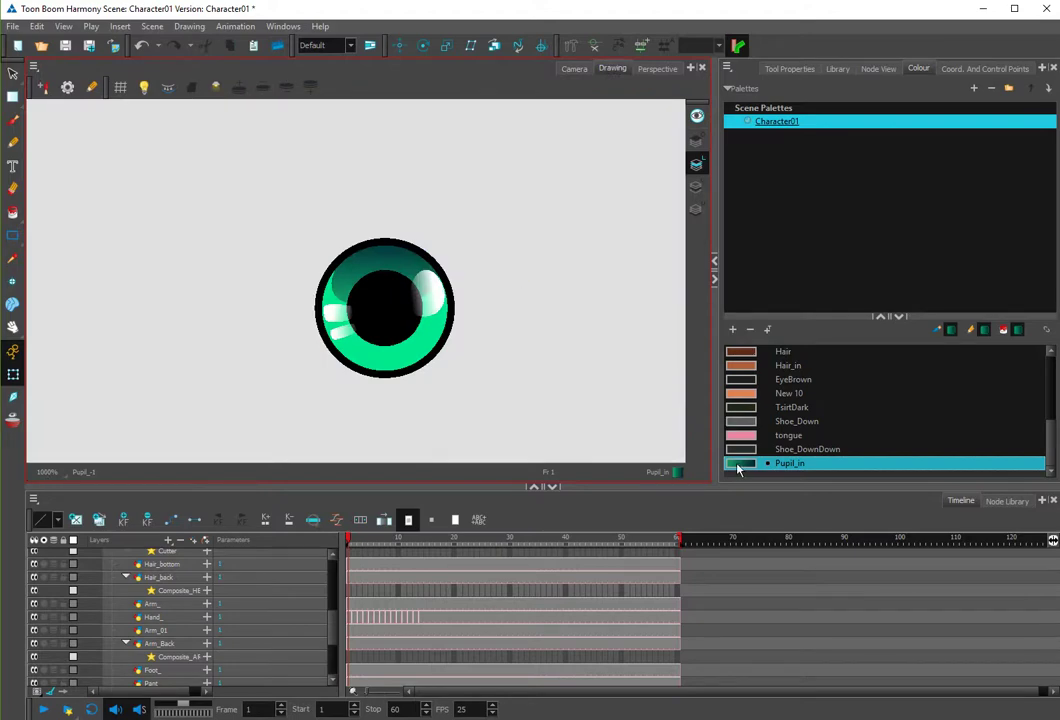
double_click(740, 464)
click(922, 201)
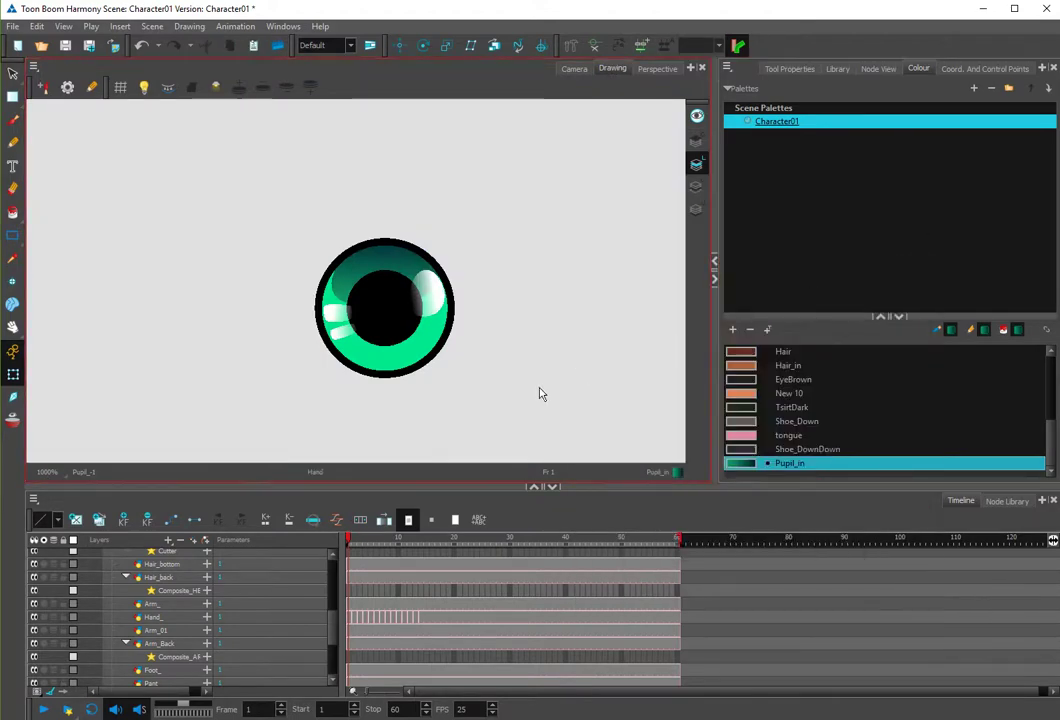
key(alt+s)
key(d)
click(386, 356)
double_click(752, 350)
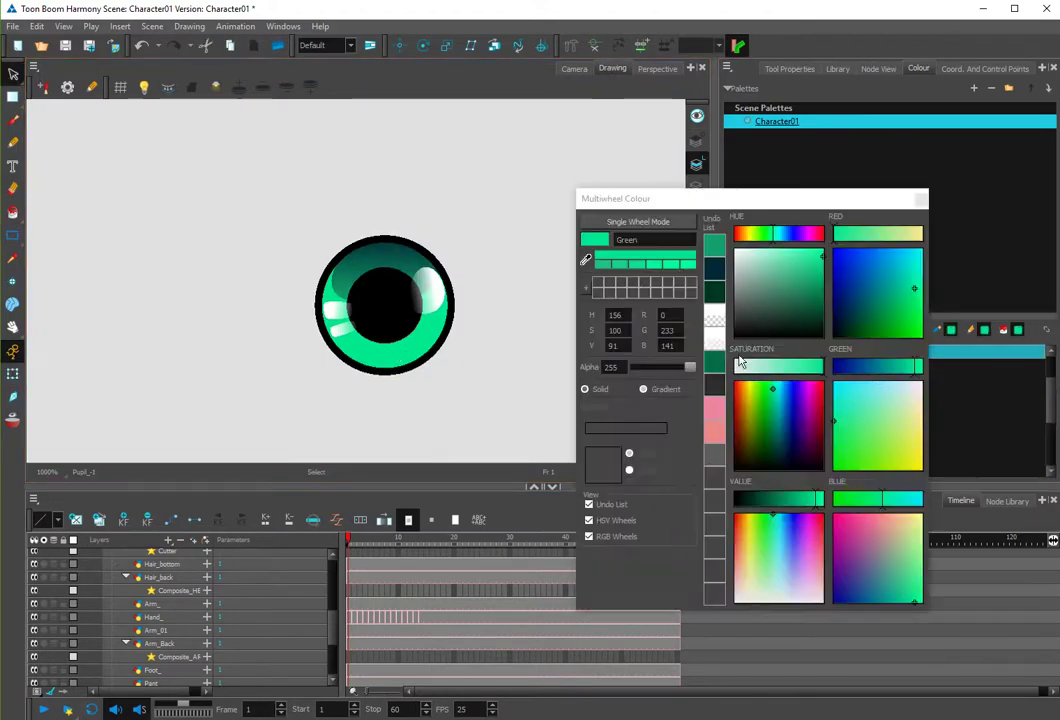
drag(865, 251, 860, 248)
click(575, 68)
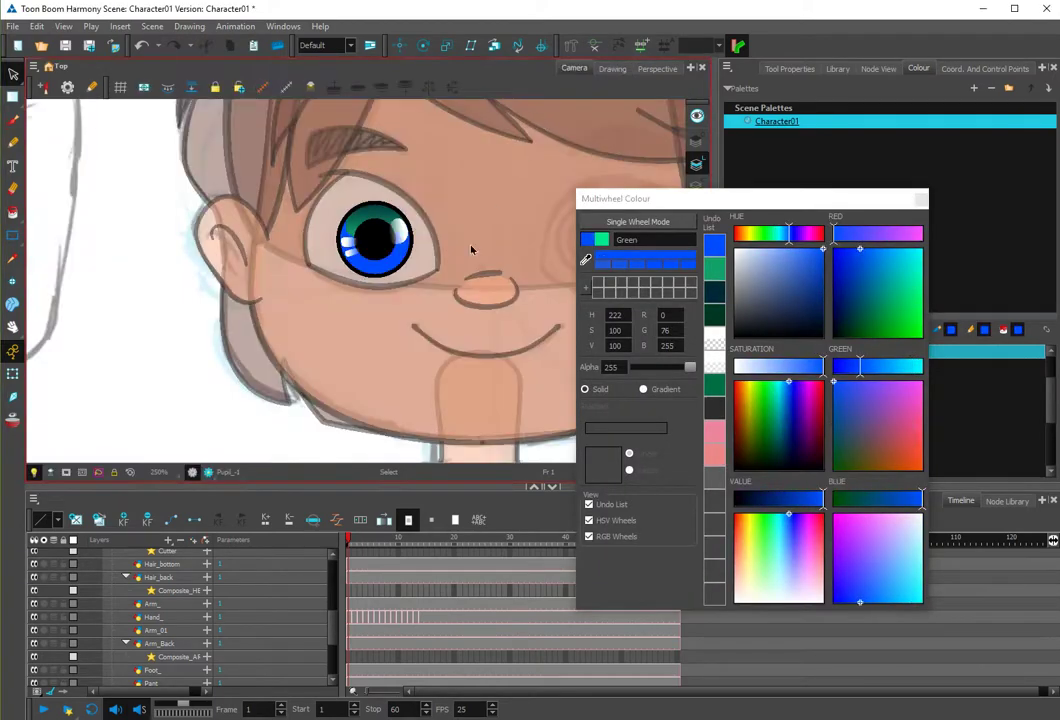
Undo the blue recolouring of the Green swatch and close the colour editor.
scroll(476, 246, down, 3)
scroll(483, 238, down, 3)
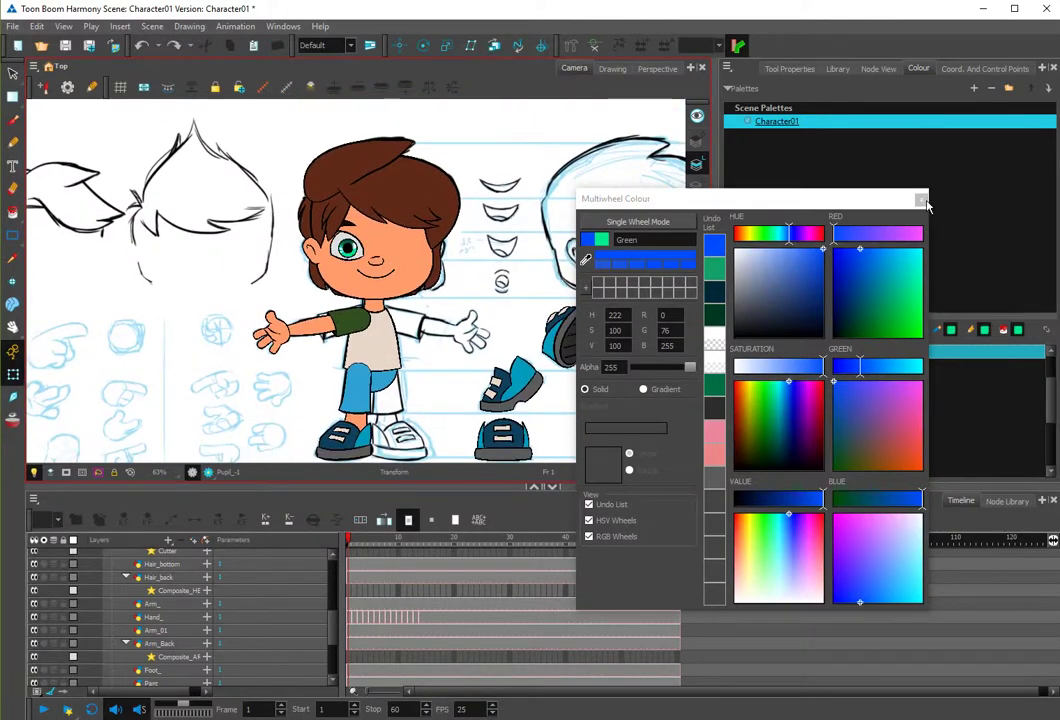
click(922, 200)
drag(397, 310, 433, 251)
key(ctrl+z)
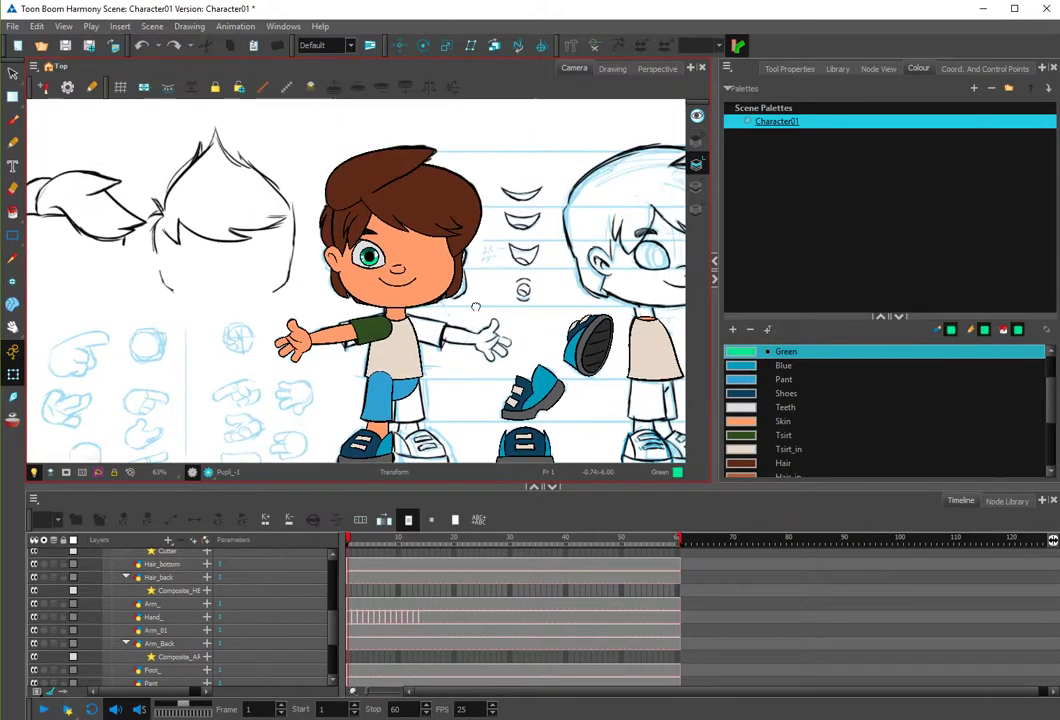
Select the eye white drawing, go to frame 2 on the Eye_ layer and save the scene.
drag(477, 296, 447, 301)
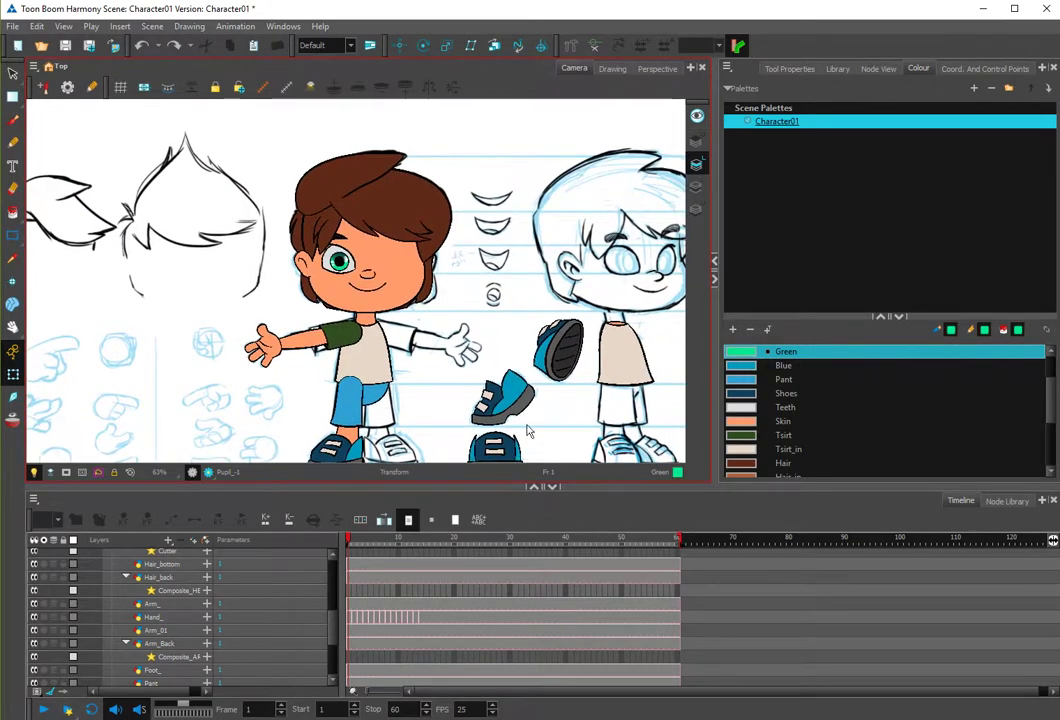
scroll(408, 273, up, 4)
drag(348, 283, 461, 297)
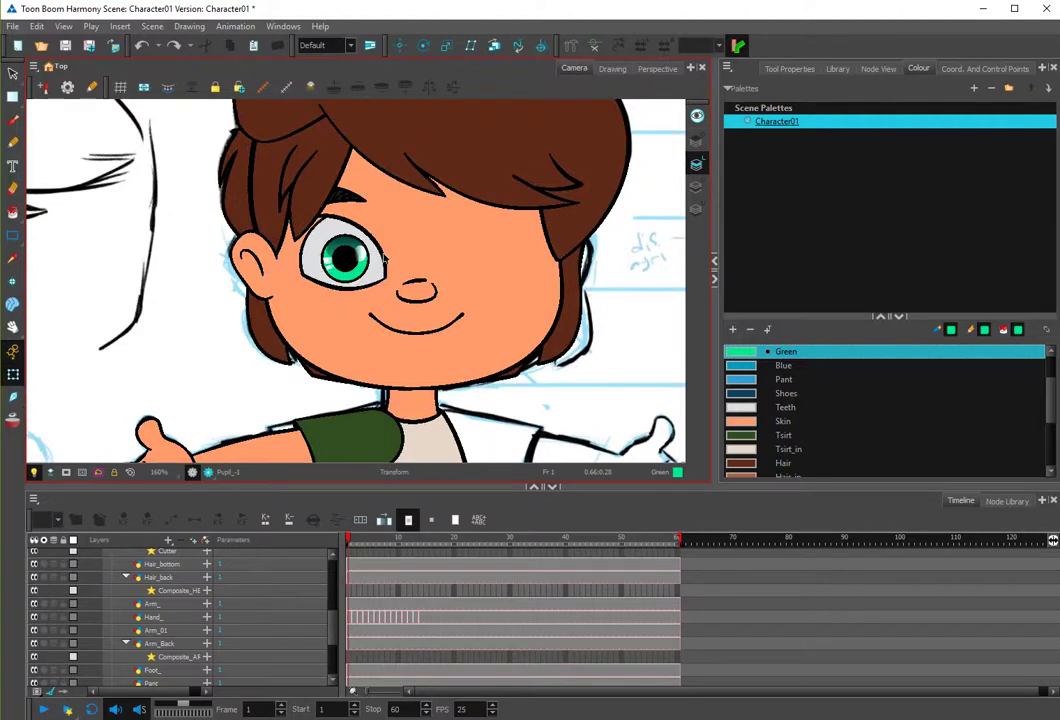
click(384, 258)
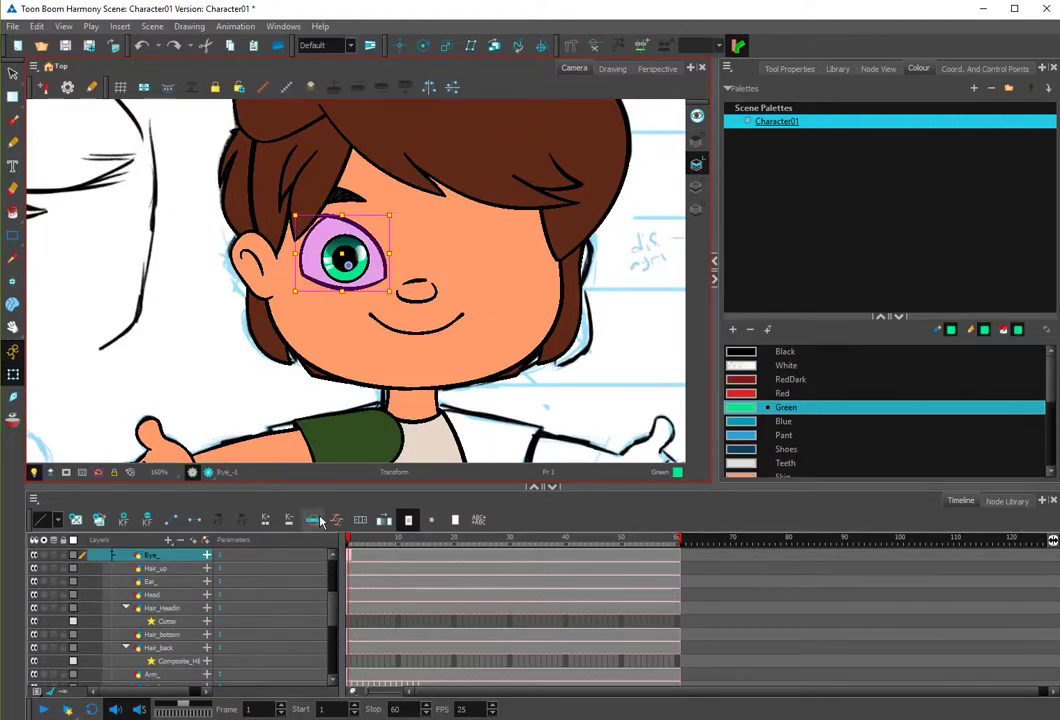
click(355, 558)
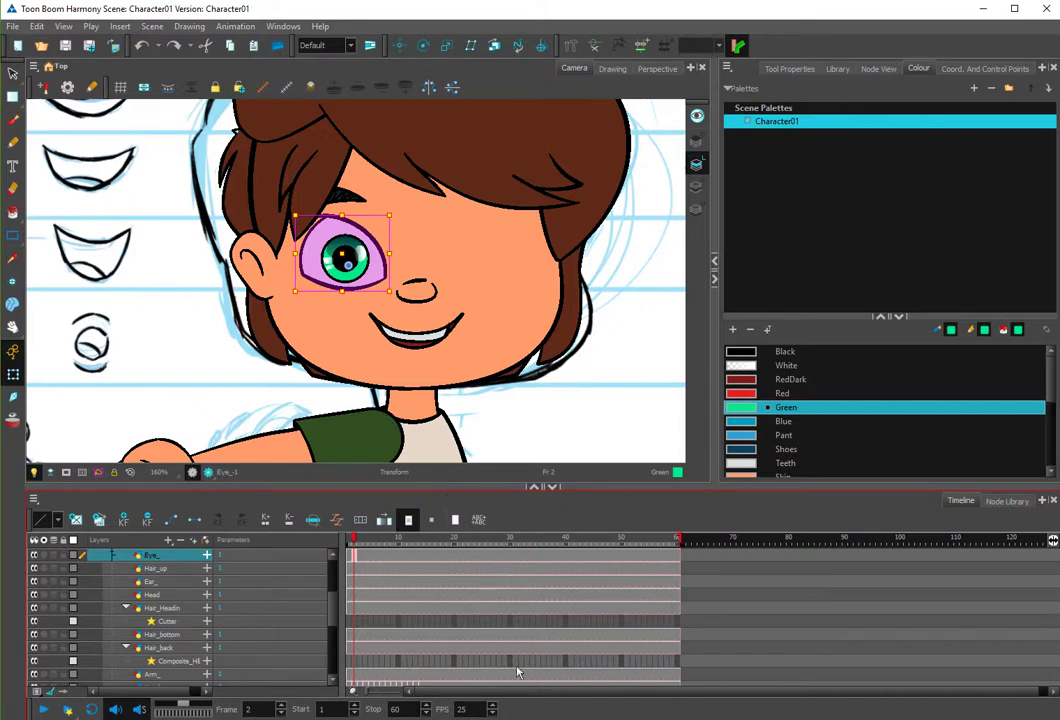
key(alt+Tab)
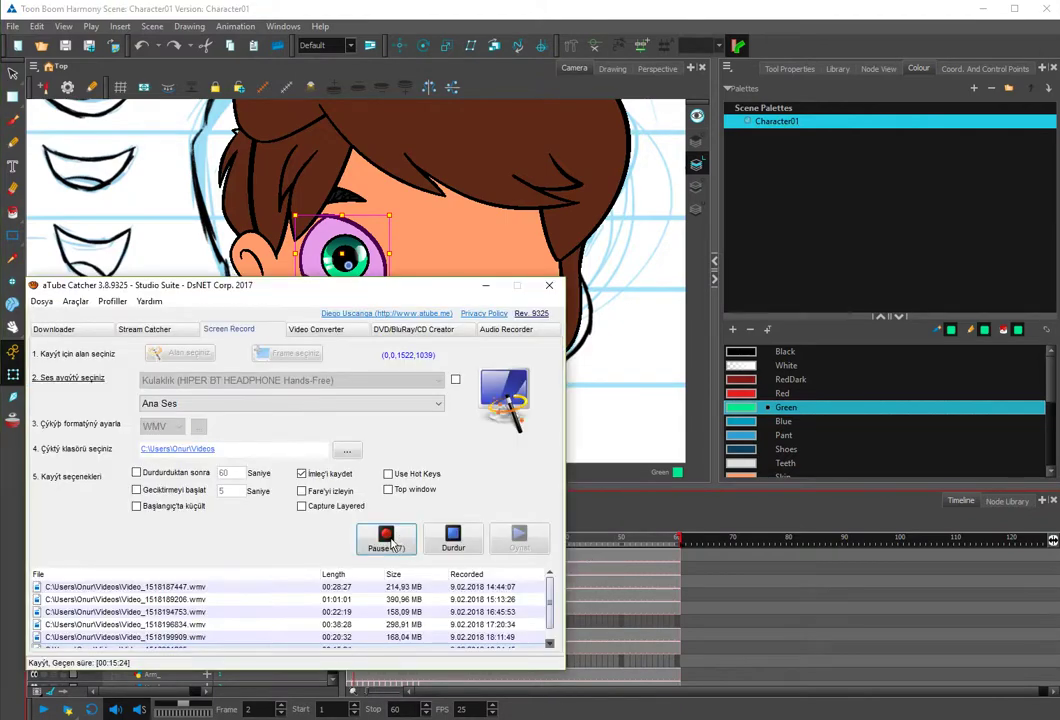